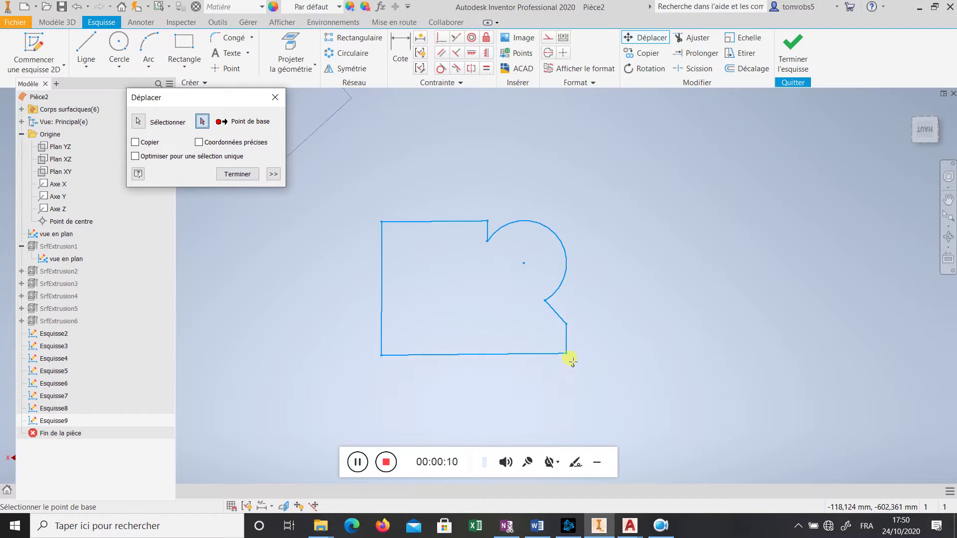
Move the notched profile by its corner to sit just below the line fan's origin
left_click(562, 326)
scroll(549, 349, "down", 8)
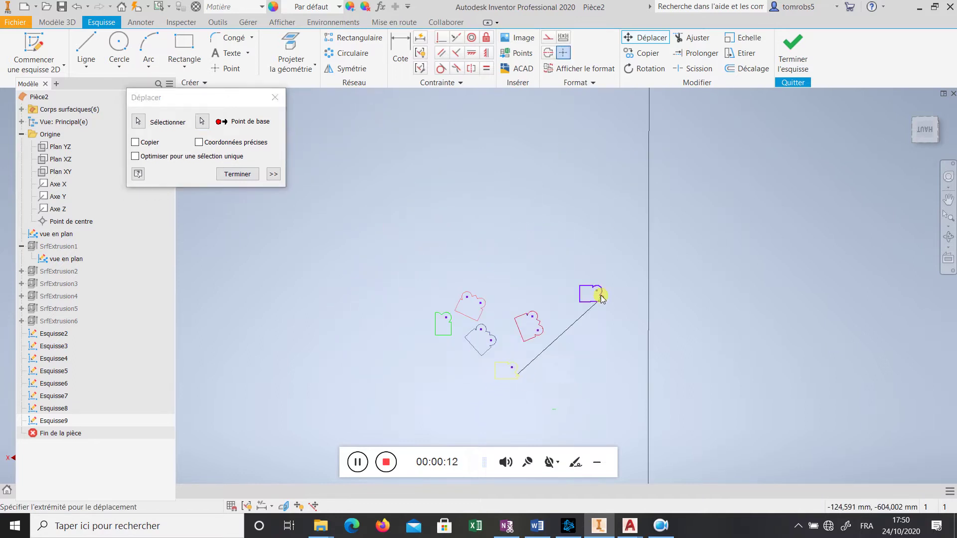
scroll(604, 280, "up", 8)
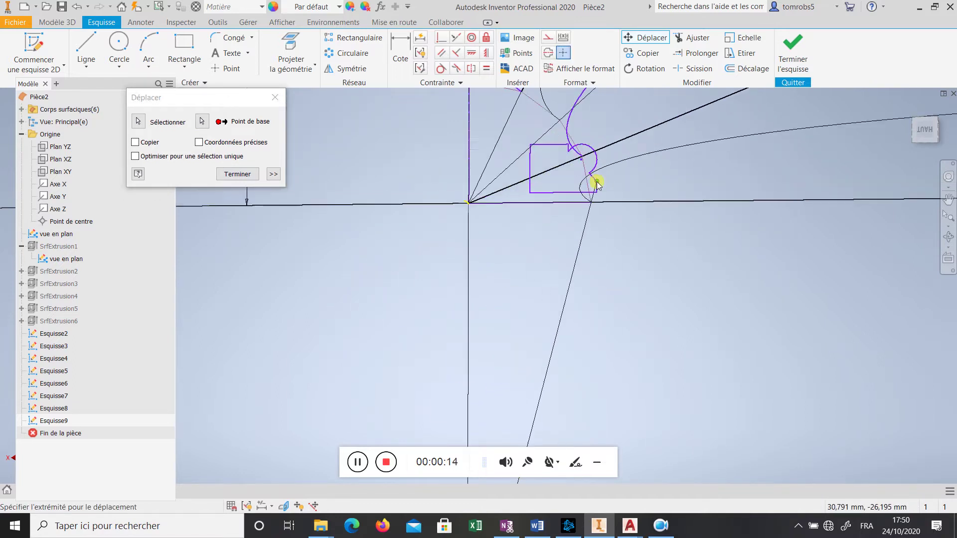
left_click(597, 377)
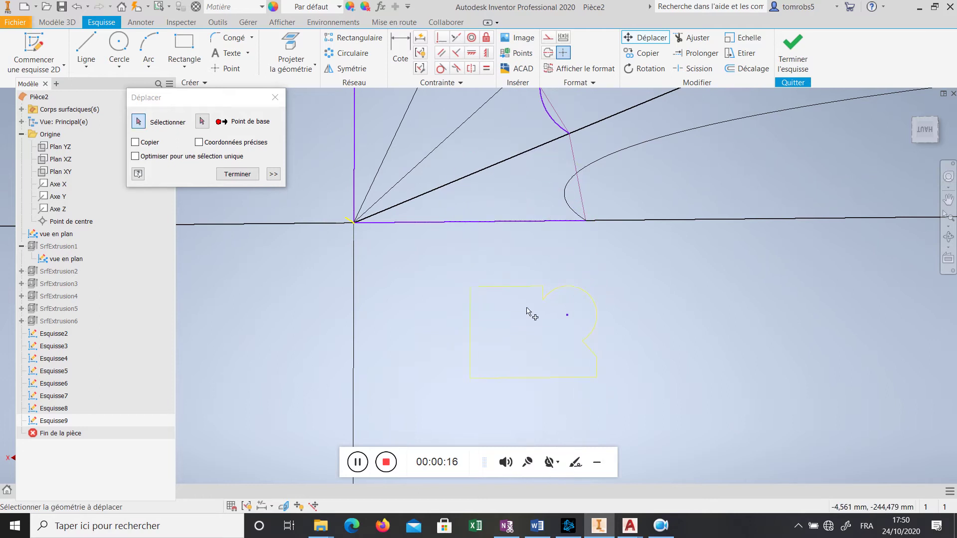
left_click(222, 172)
left_click(401, 53)
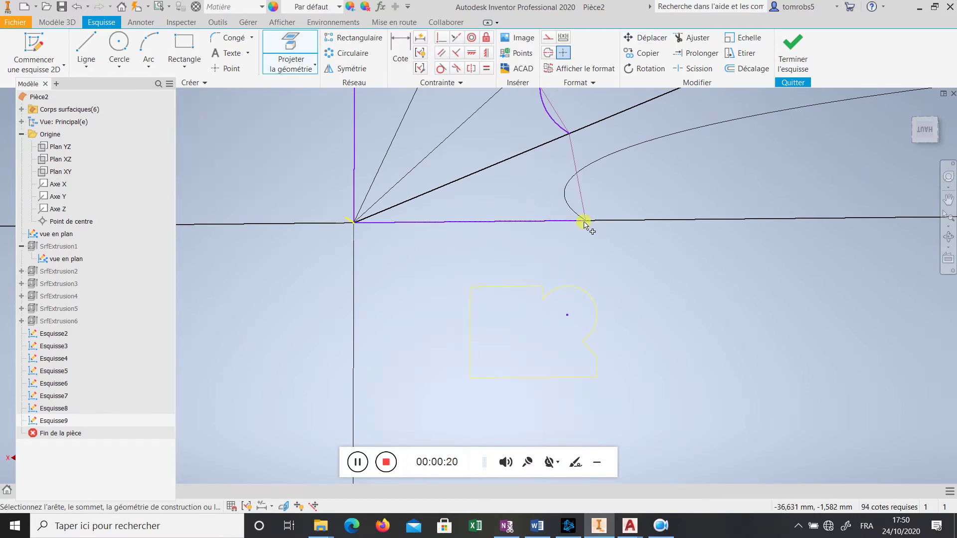
Crossing-window select all lines and the arc of the notched profile below the origin
scroll(585, 223, "up", 3)
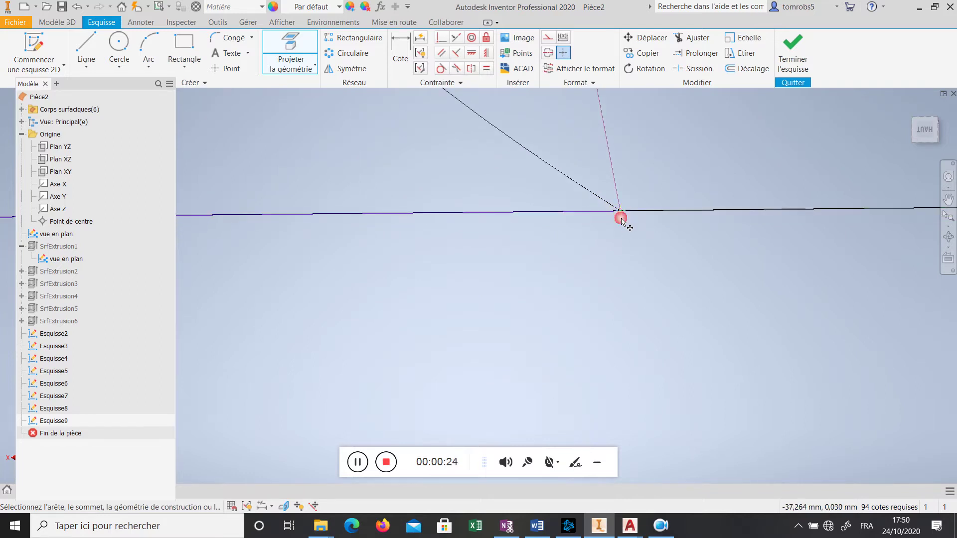
scroll(620, 262, "down", 5)
scroll(579, 219, "down", 5)
scroll(566, 173, "up", 4)
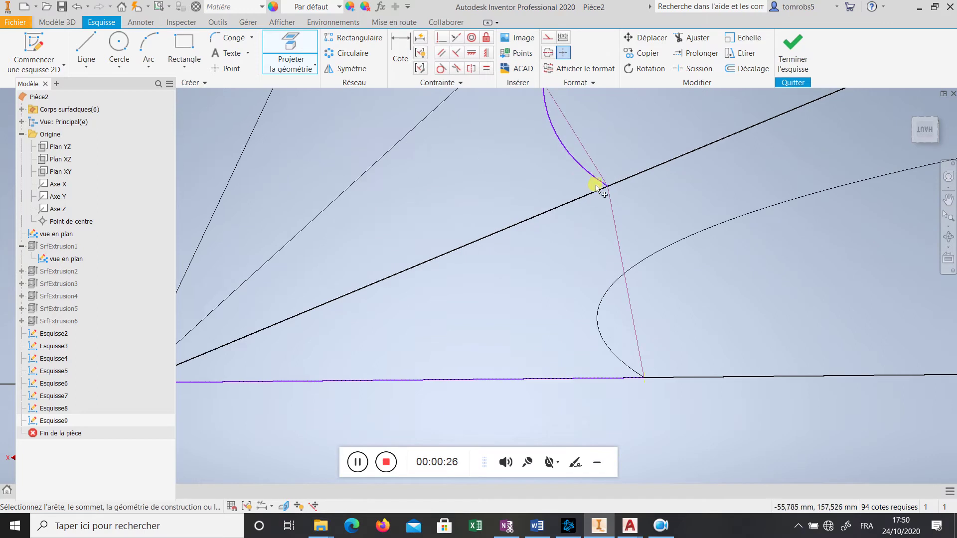
scroll(604, 228, "down", 3)
scroll(574, 171, "up", 2)
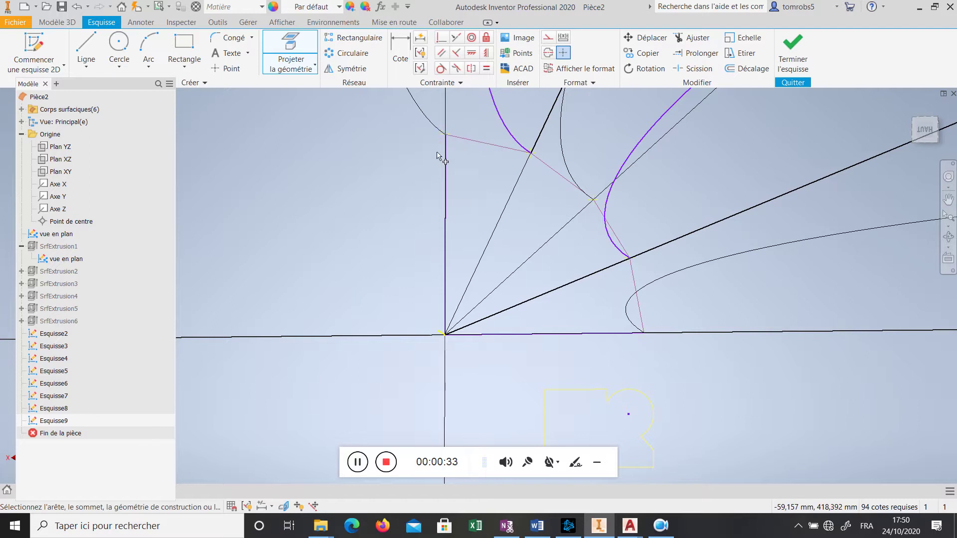
scroll(449, 224, "down", 4)
scroll(436, 309, "up", 3)
scroll(472, 267, "down", 3)
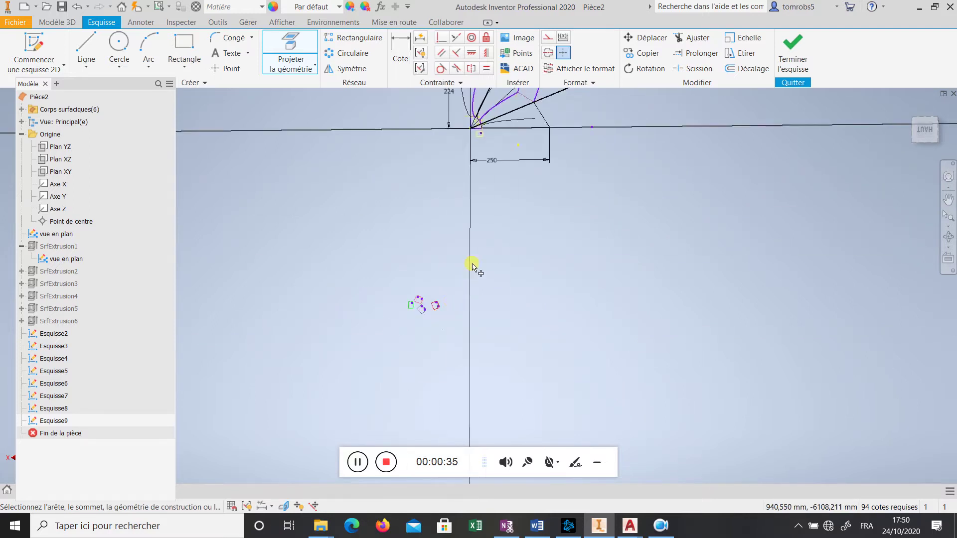
scroll(486, 124, "up", 6)
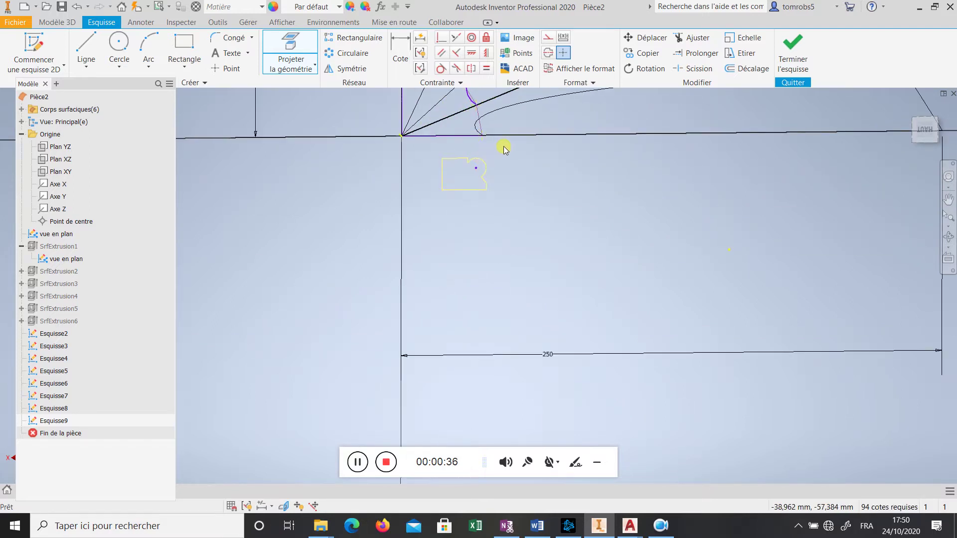
left_click_drag(504, 146, 436, 212)
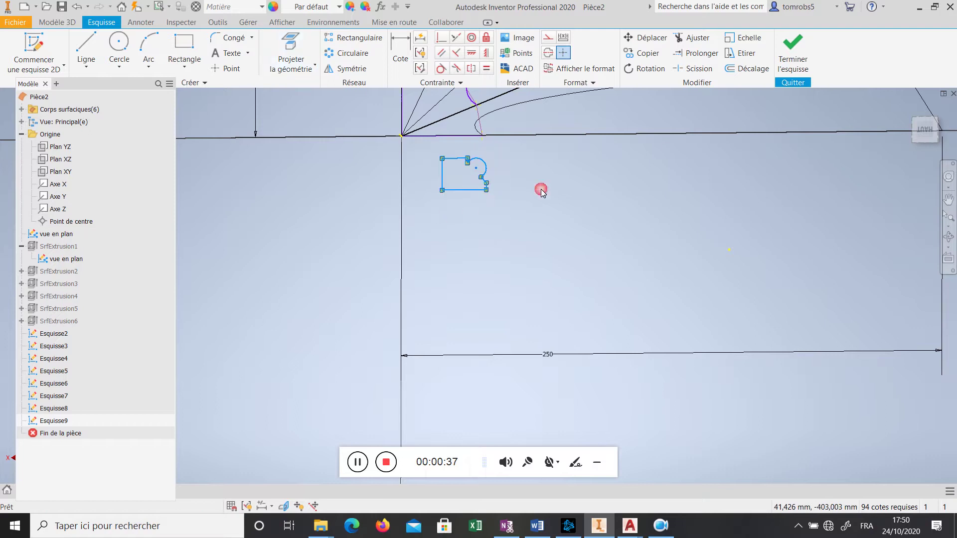
Move the selected notched profile onto the fan's origin vertex
left_click(648, 38)
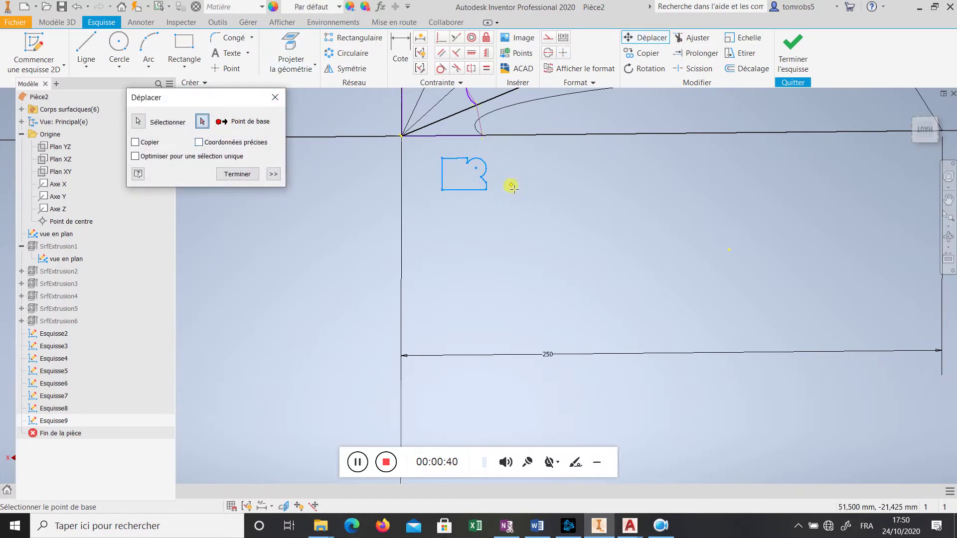
left_click(487, 182)
scroll(481, 136, "up", 5)
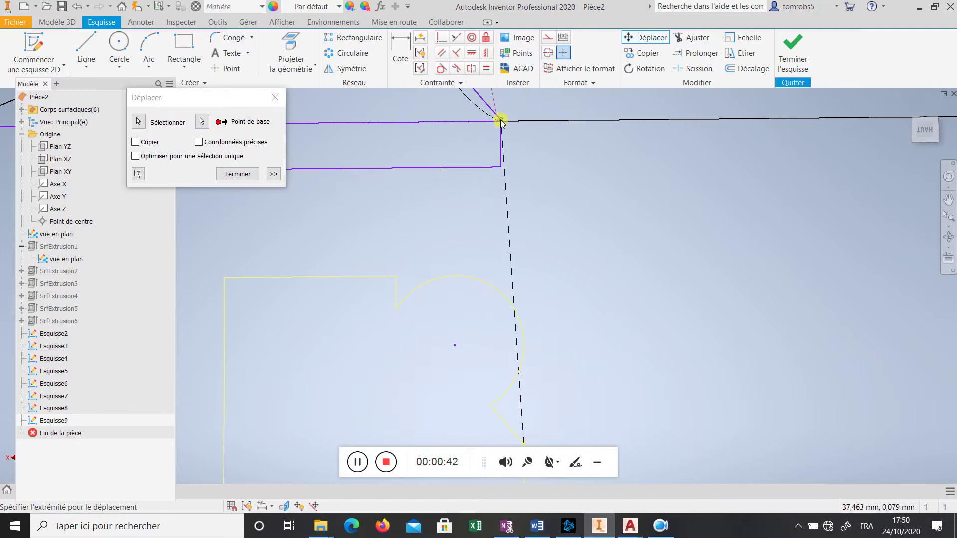
left_click(497, 124)
scroll(519, 215, "down", 4)
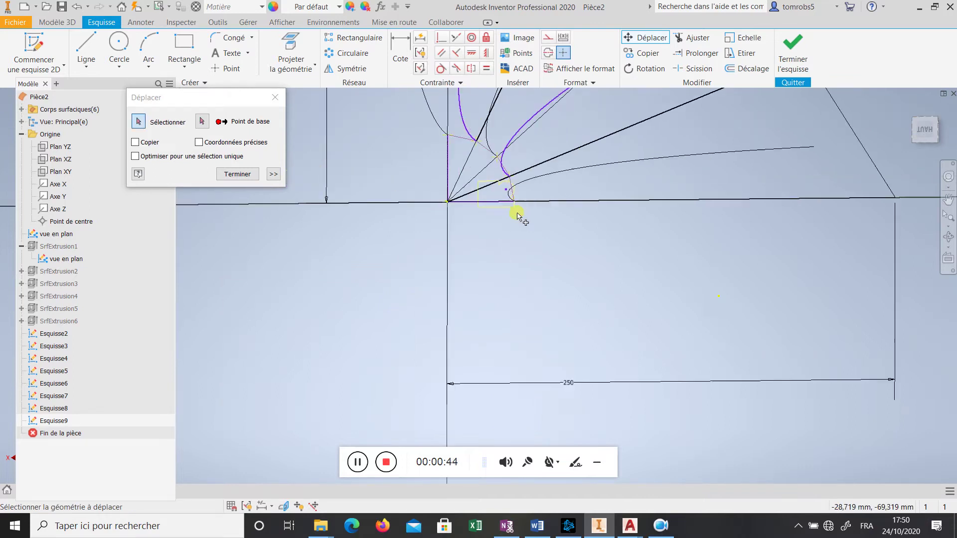
left_click(237, 175)
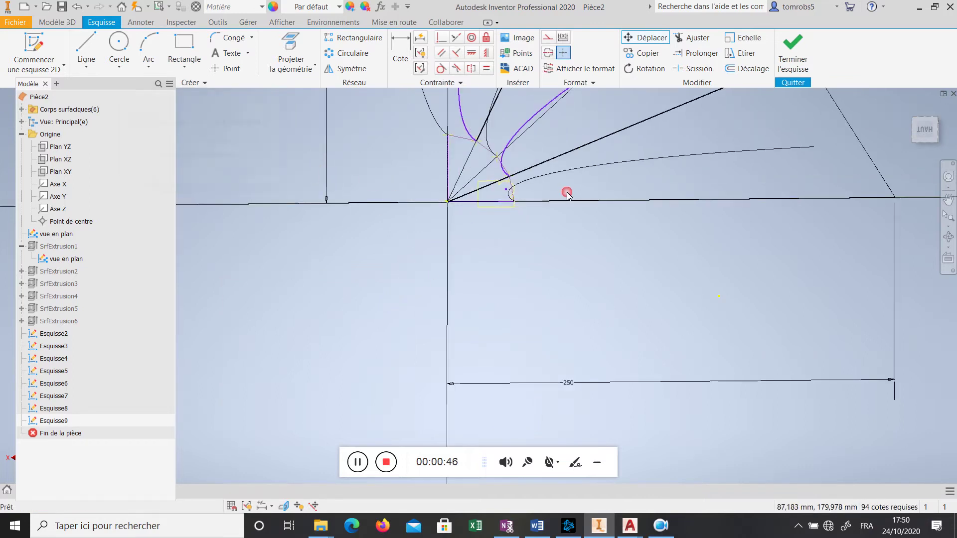
scroll(534, 278, "down", 6)
Select the red notched profile and move it to where the purple curve meets its line
left_click_drag(478, 420, 441, 446)
left_click(646, 37)
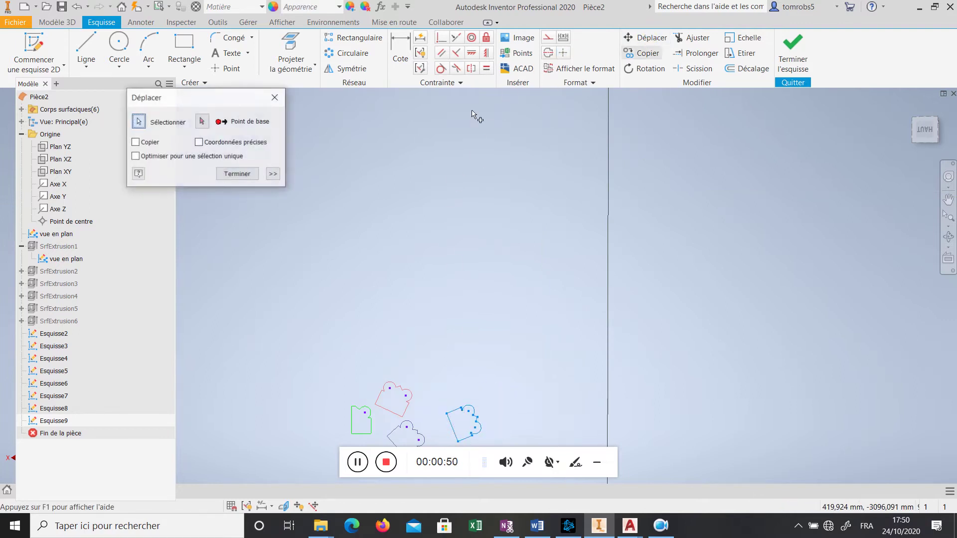
left_click(471, 421)
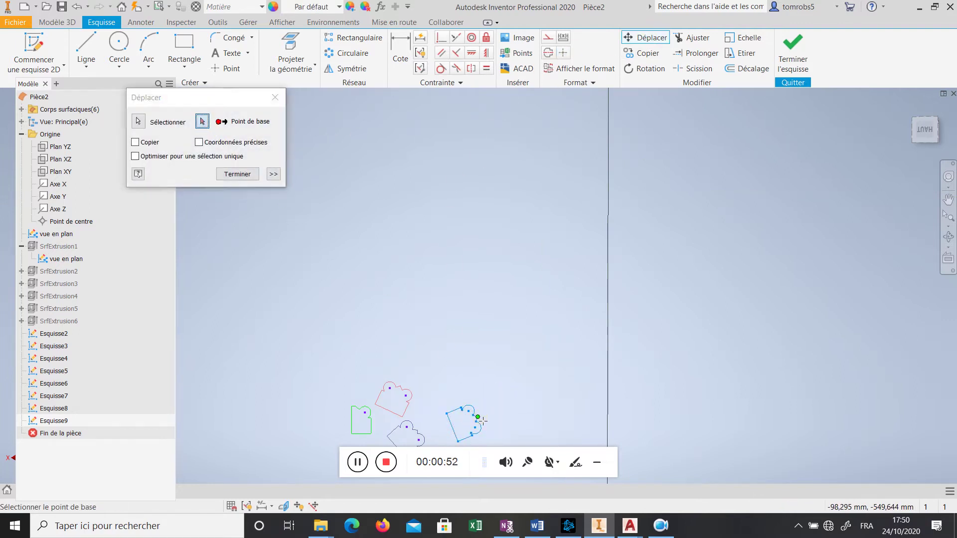
scroll(519, 379, "up", 5)
scroll(544, 294, "up", 10)
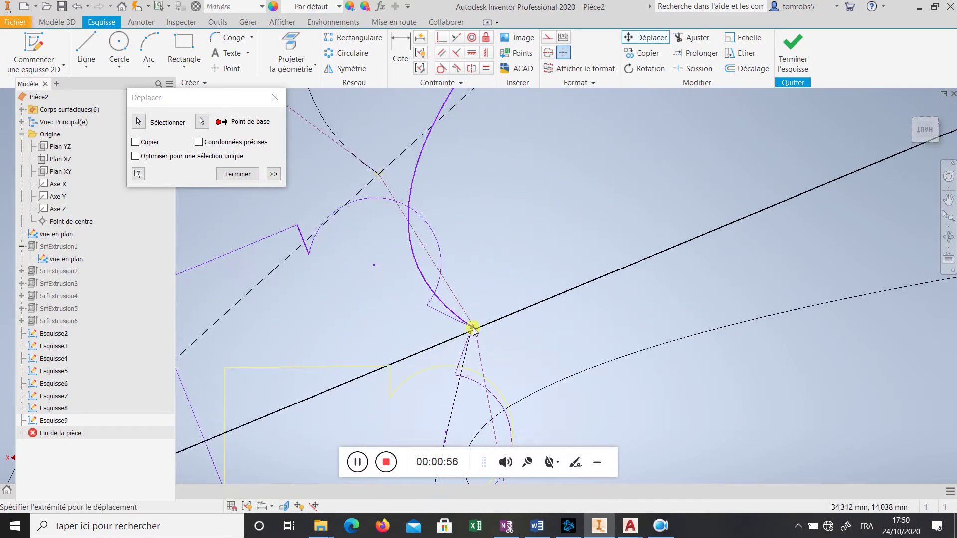
left_click(477, 329)
scroll(485, 285, "down", 3)
scroll(485, 285, "down", 10)
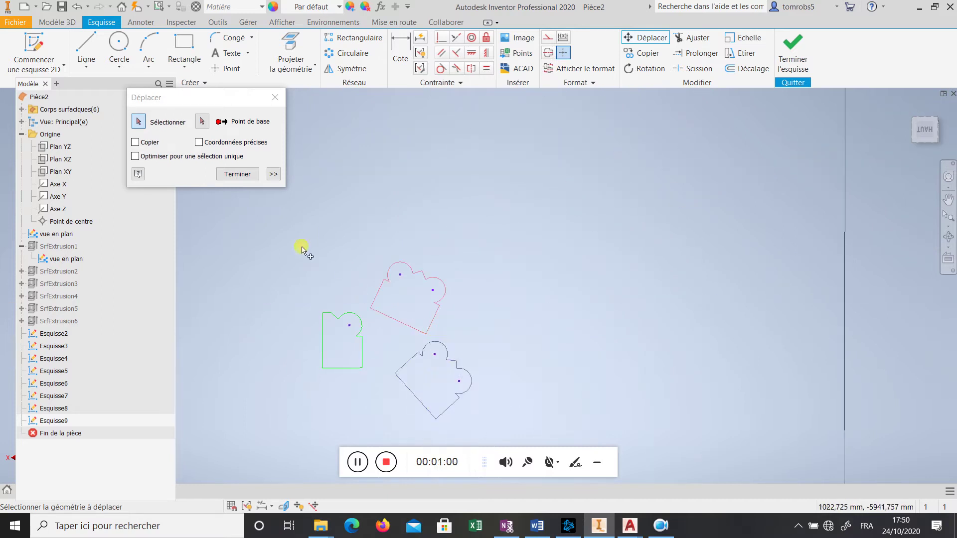
Select the lower notched profile and move it to the curve-line intersection
left_click_drag(503, 342, 390, 441)
left_click(201, 122)
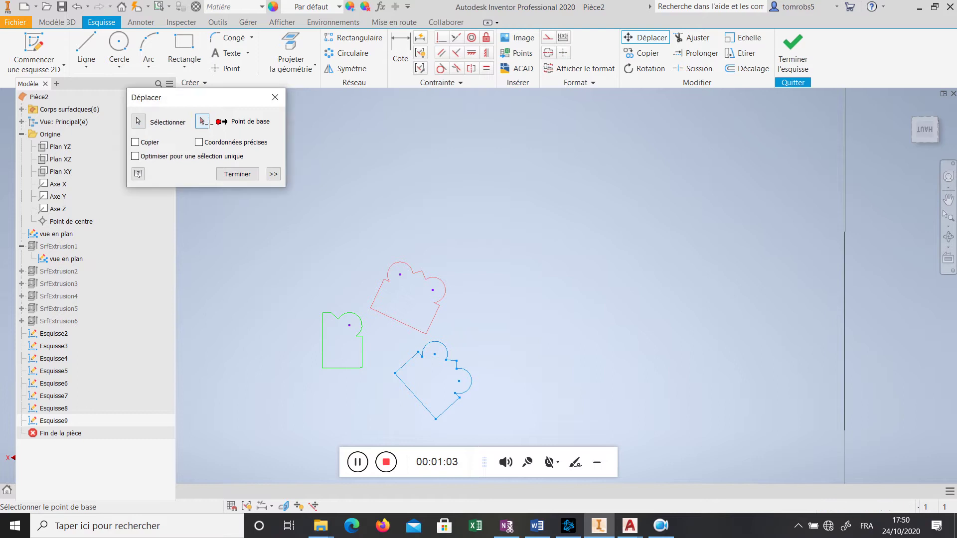
left_click(458, 361)
scroll(553, 309, "up", 8)
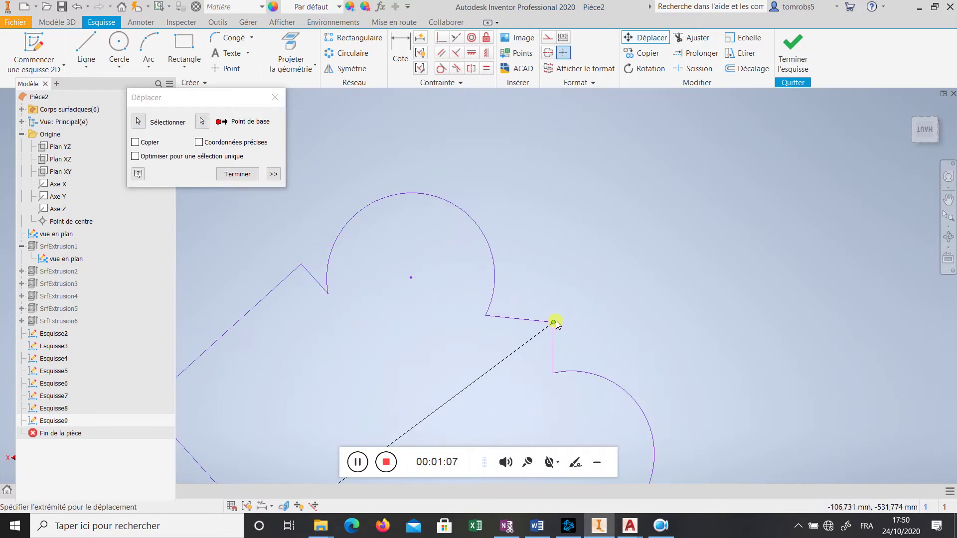
scroll(557, 323, "down", 10)
scroll(589, 172, "up", 8)
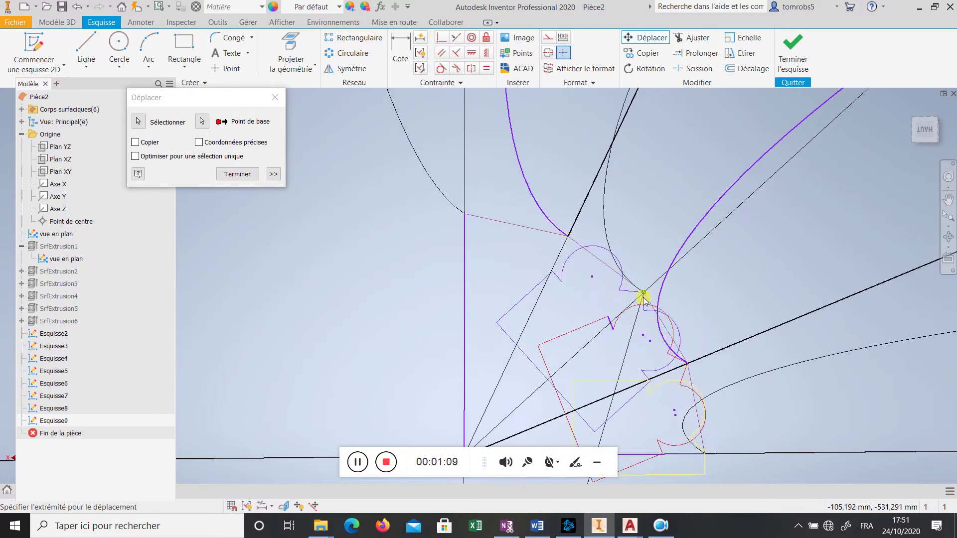
left_click(649, 299)
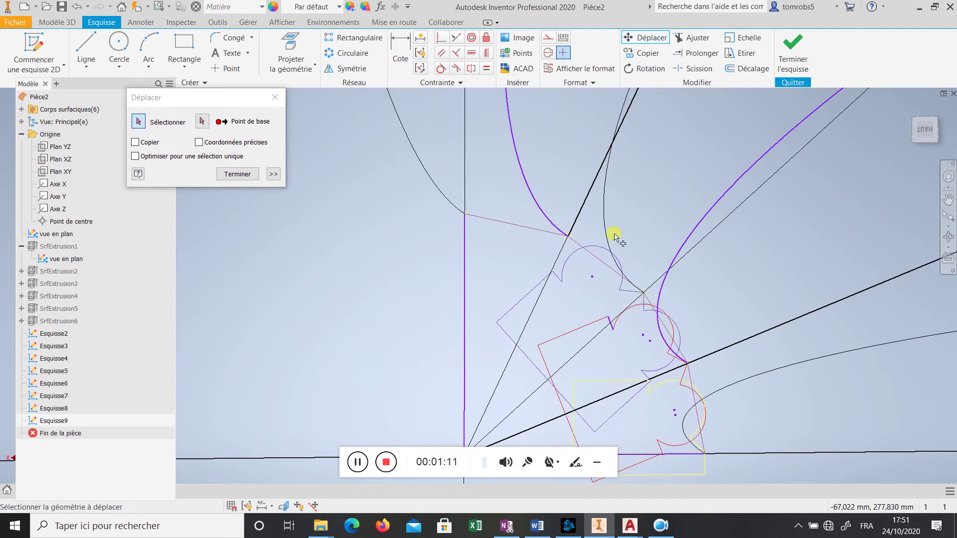
scroll(618, 239, "down", 5)
scroll(626, 349, "down", 2)
scroll(574, 324, "up", 6)
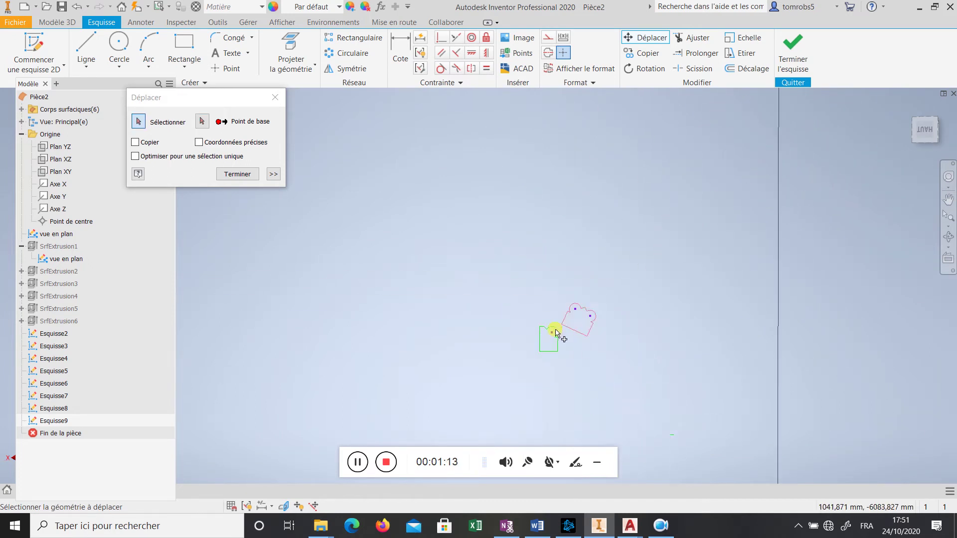
Select the small notched profile and move it to the next curve intersection
mouse_move(652, 265)
left_mouse_down()
mouse_move(558, 376)
mouse_move(563, 369)
left_mouse_up()
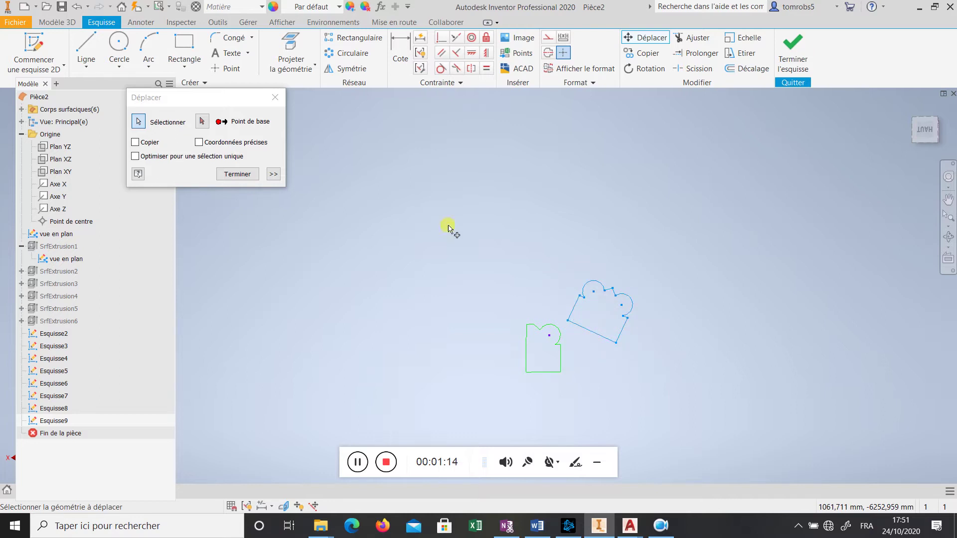
left_click(208, 123)
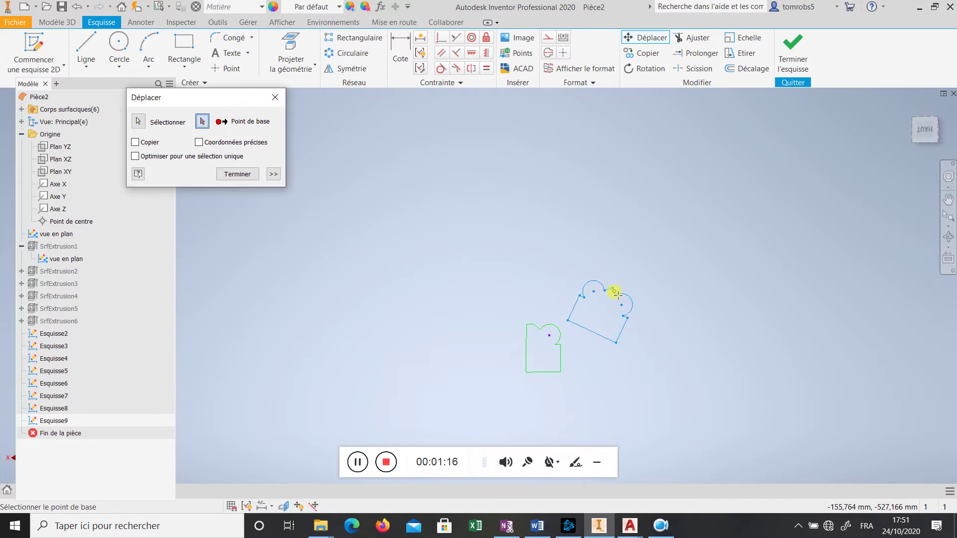
left_click(614, 292)
scroll(598, 309, "down", 5)
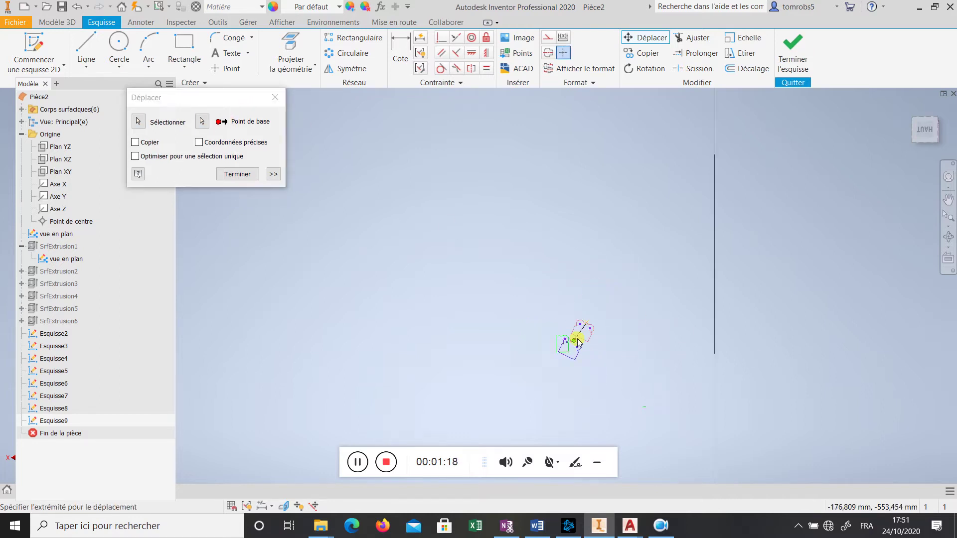
scroll(598, 260, "up", 5)
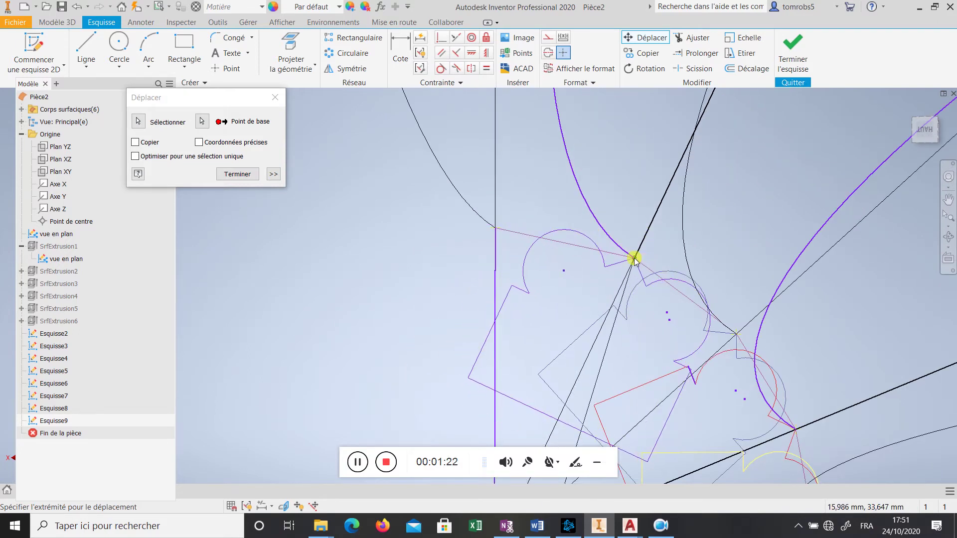
left_click(642, 265)
scroll(559, 262, "down", 6)
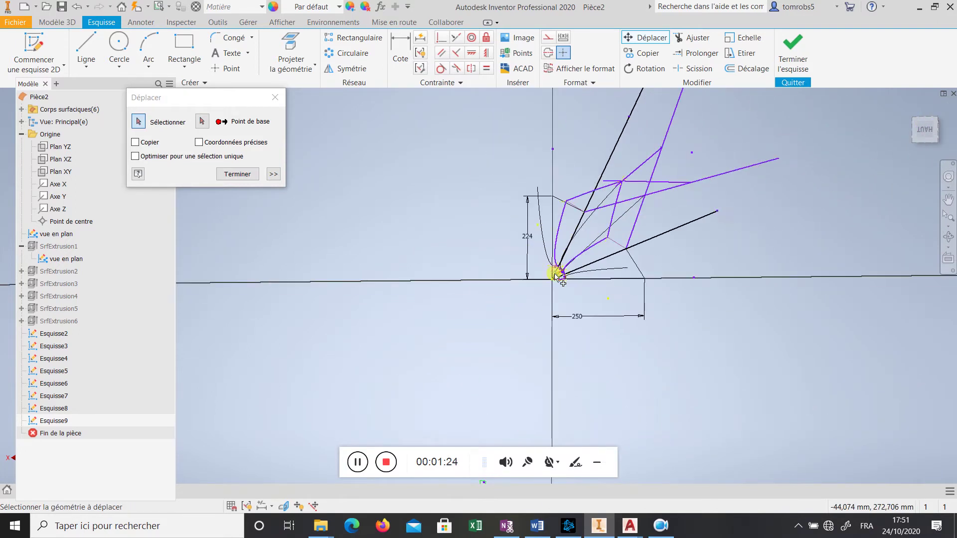
scroll(503, 359, "up", 6)
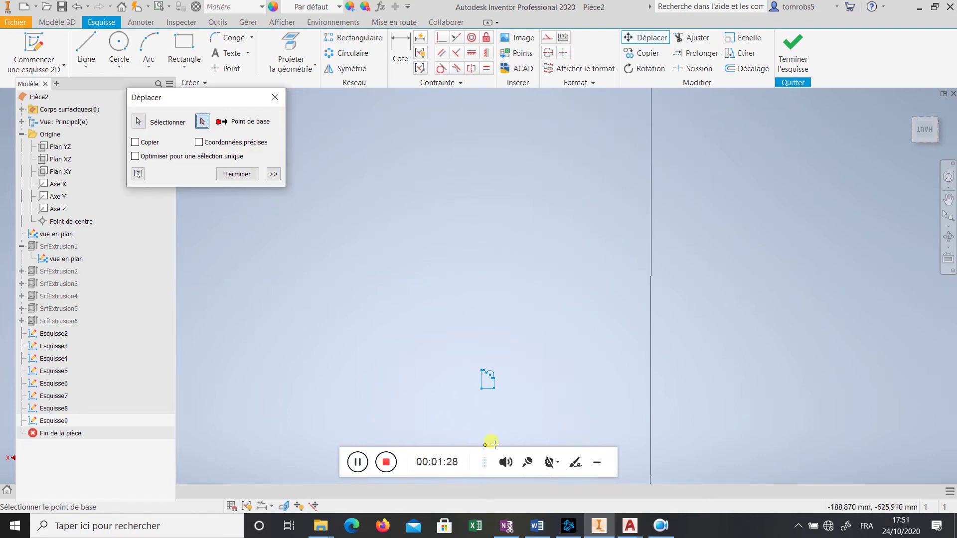
scroll(512, 321, "up", 4)
Snap the small profile's top vertex onto the vertical-line intersection and end the move
left_click(492, 300)
scroll(504, 349, "down", 5)
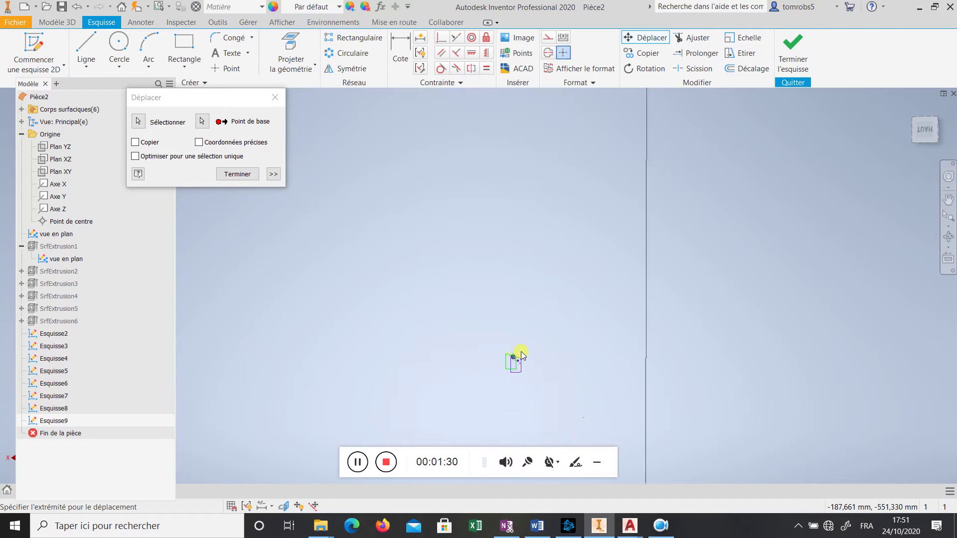
scroll(530, 397, "up", 5)
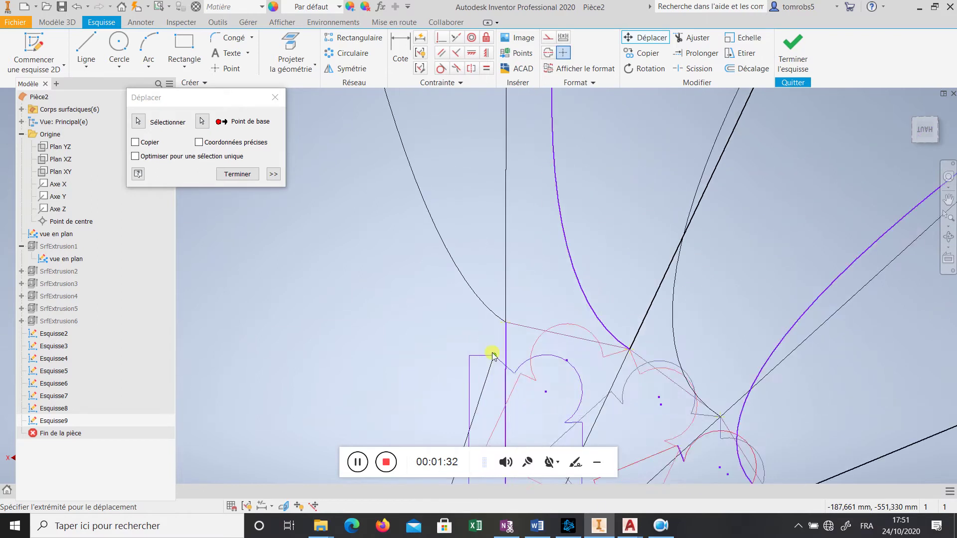
left_click(517, 296)
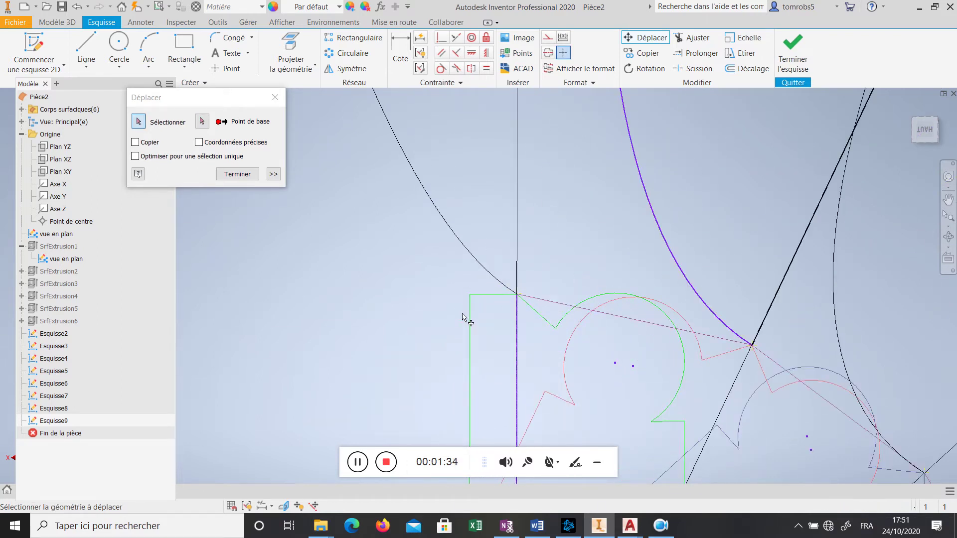
key("Escape")
scroll(502, 260, "down", 5)
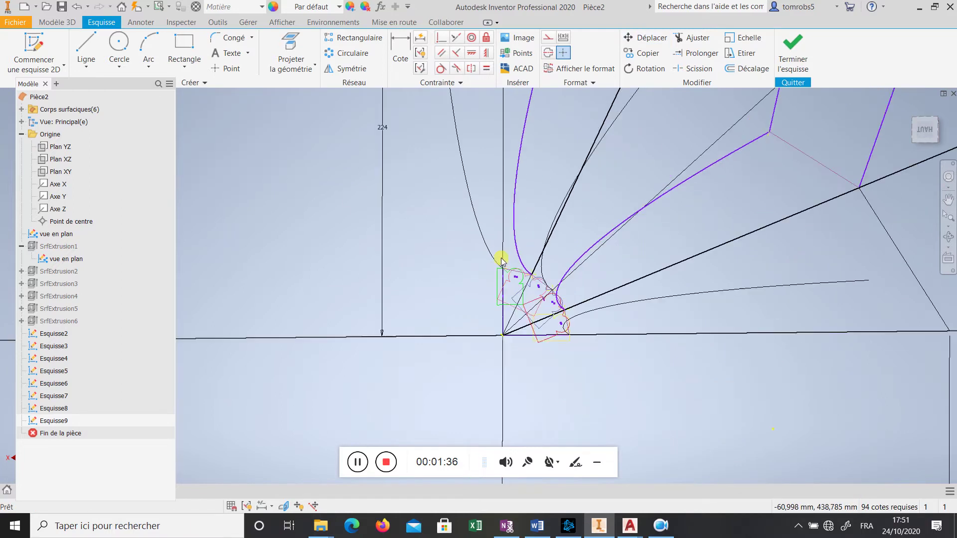
Check the positioned profiles in a tilted view and exit the sketch to 3D modelling
mouse_move(672, 371)
middle_mouse_down("shift")
mouse_move(678, 327)
mouse_move(509, 301)
mouse_move(545, 335)
mouse_move(605, 366)
mouse_move(637, 375)
mouse_move(671, 357)
mouse_move(608, 365)
middle_mouse_up("shift")
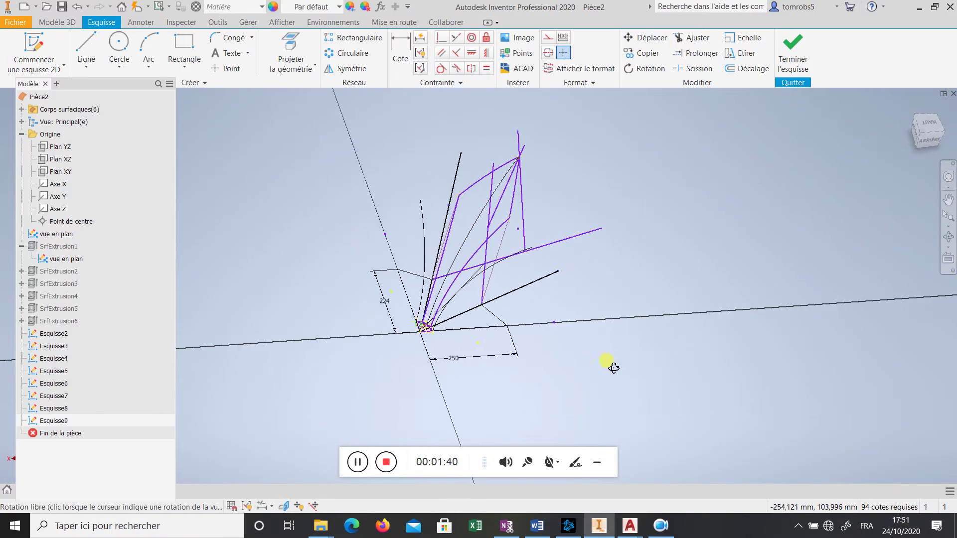
scroll(411, 329, "up", 3)
scroll(411, 329, "up", 3)
middle_click_drag(521, 375, 525, 377, "shift")
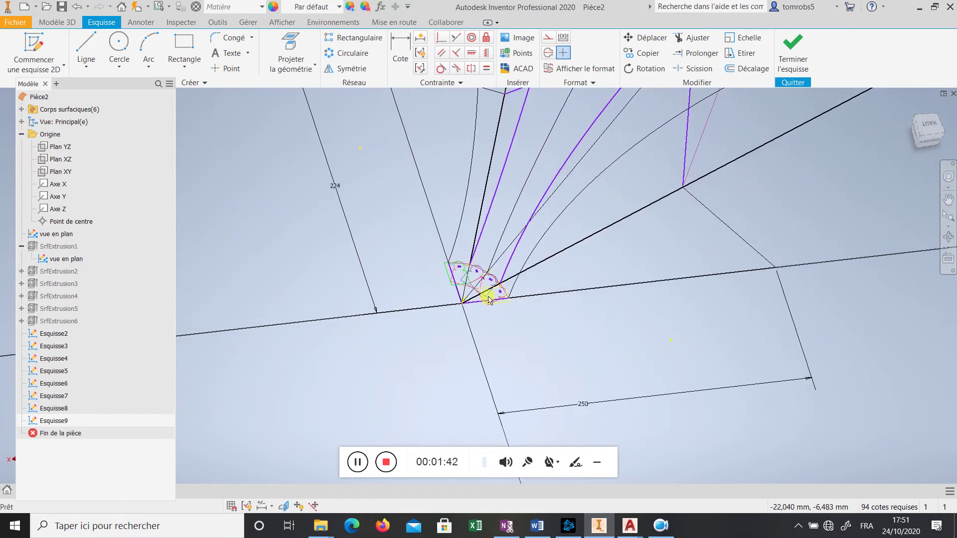
left_click(793, 53)
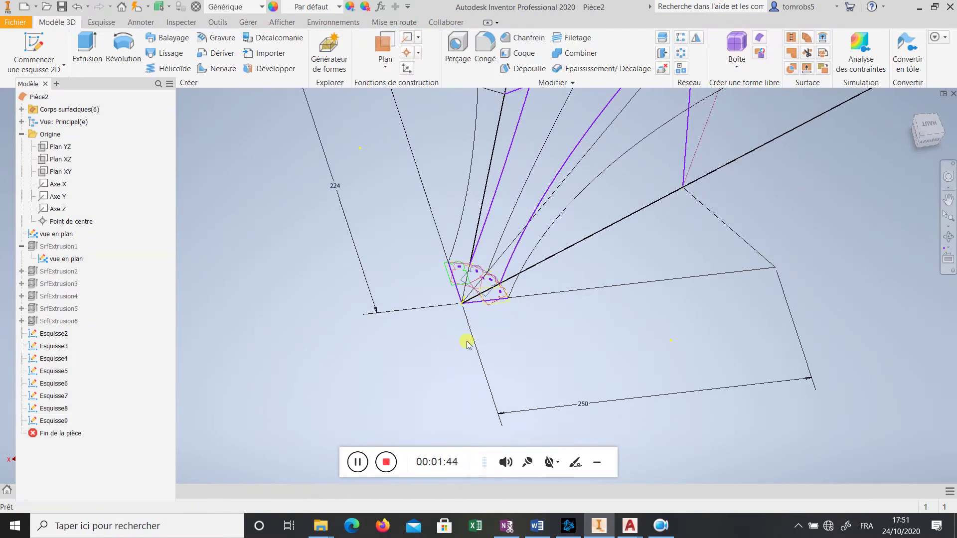
scroll(503, 319, "down", 2)
mouse_move(547, 324)
middle_mouse_down("shift")
mouse_move(551, 294)
mouse_move(591, 261)
middle_mouse_up("shift")
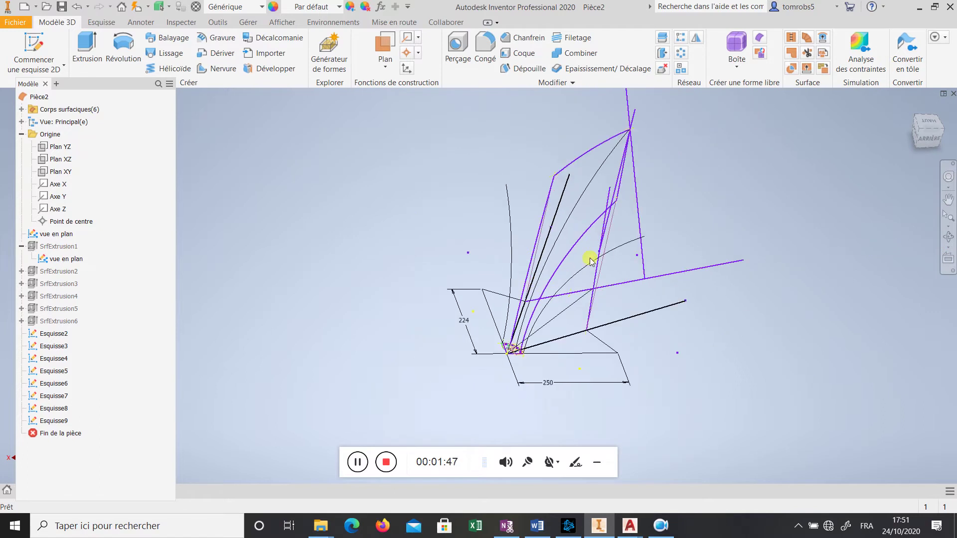
Sweep the notched profile along the green curve to create Balayage1, accepting the warning
left_click(166, 45)
scroll(558, 363, "up", 5)
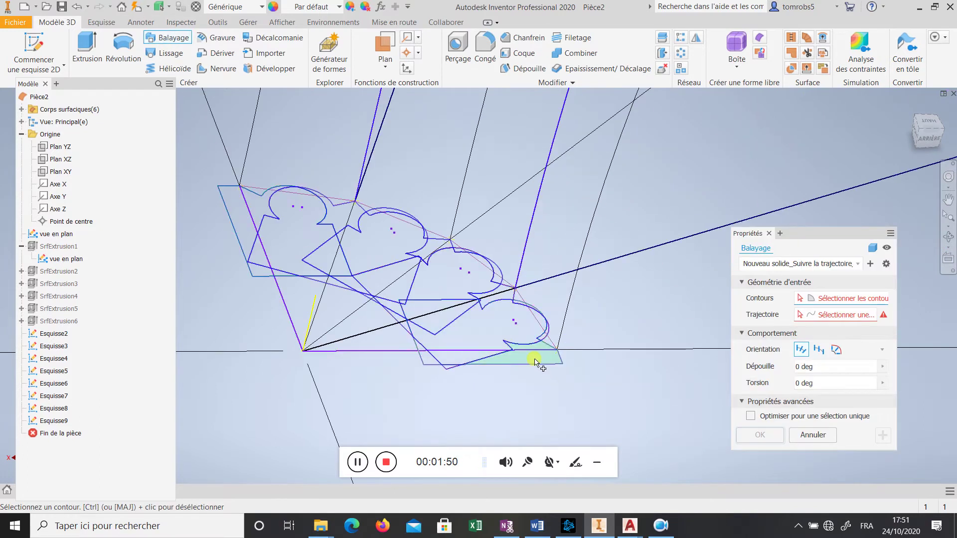
left_click(428, 365)
scroll(483, 372, "down", 2)
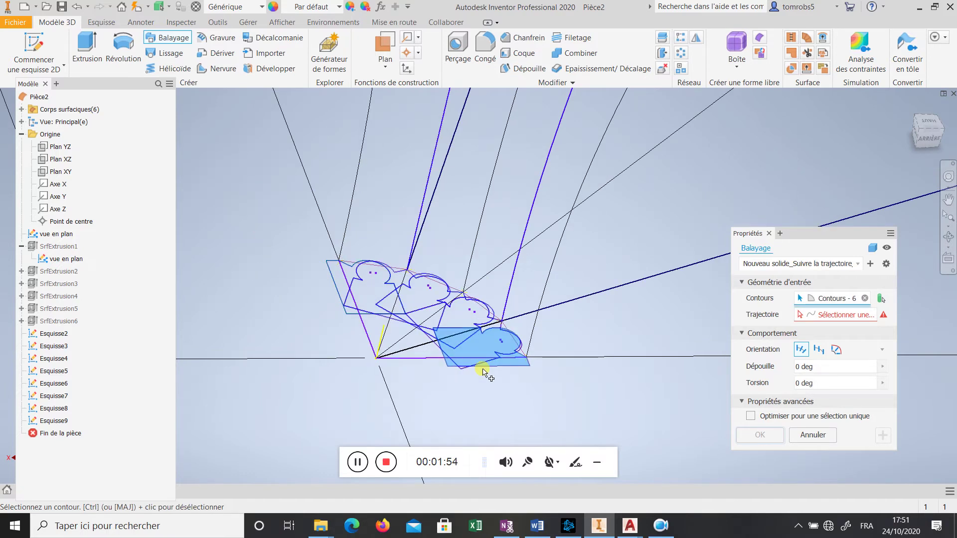
left_click(819, 319)
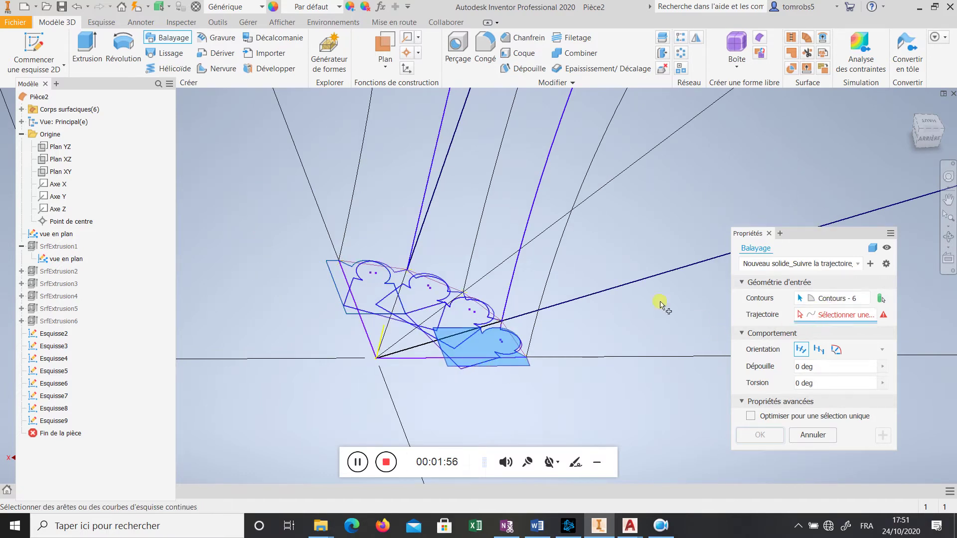
left_click(547, 284)
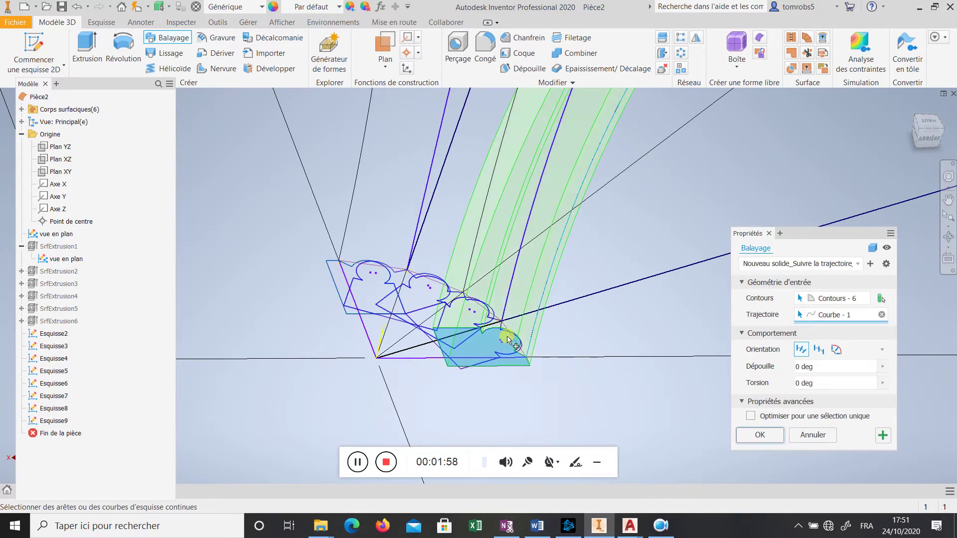
scroll(508, 339, "down", 3)
middle_click_drag(631, 255, 639, 290, "shift")
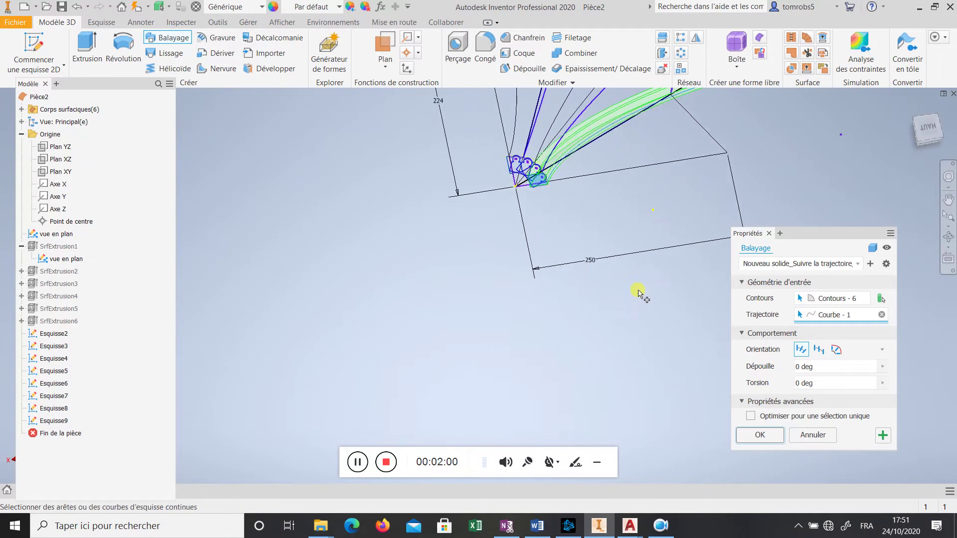
left_click(771, 442)
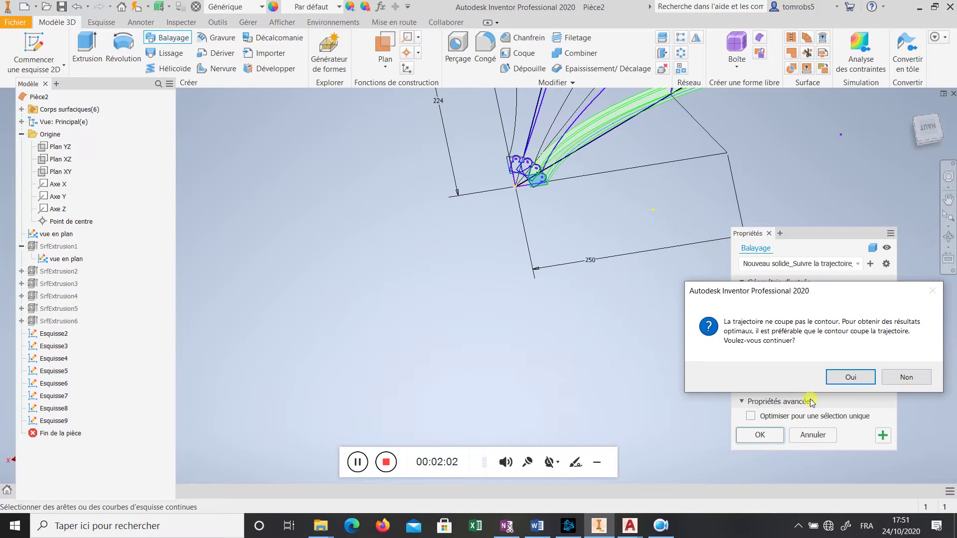
left_click(864, 377)
mouse_move(627, 315)
middle_mouse_down("shift")
mouse_move(658, 337)
mouse_move(560, 346)
mouse_move(577, 312)
mouse_move(645, 279)
mouse_move(515, 275)
mouse_move(390, 348)
mouse_move(448, 358)
mouse_move(442, 378)
middle_mouse_up("shift")
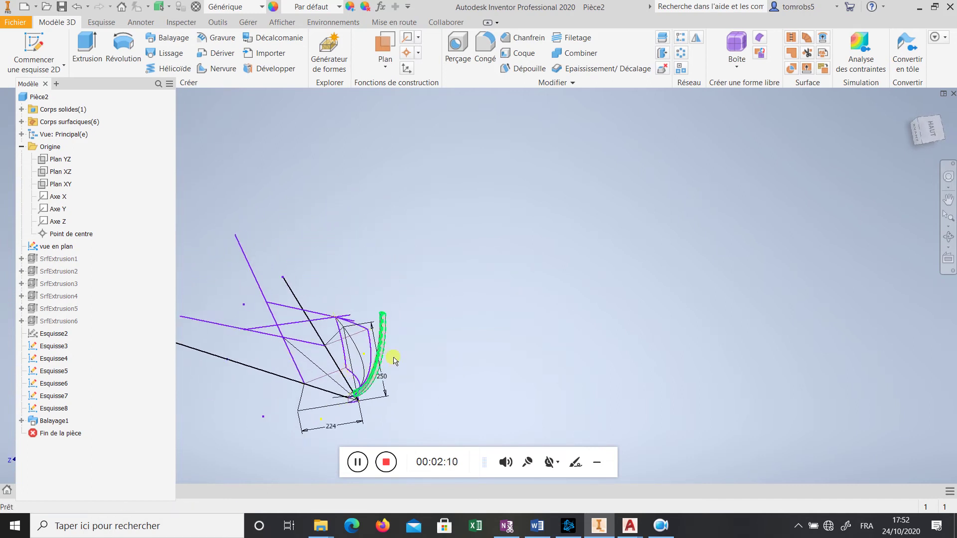
Turn on Visibilité for sketch Esquisse9 under Balayage1 in the browser
mouse_move(391, 353)
middle_mouse_down("shift")
mouse_move(505, 352)
mouse_move(406, 322)
mouse_move(451, 348)
mouse_move(498, 325)
mouse_move(453, 368)
mouse_move(659, 388)
middle_mouse_up("shift")
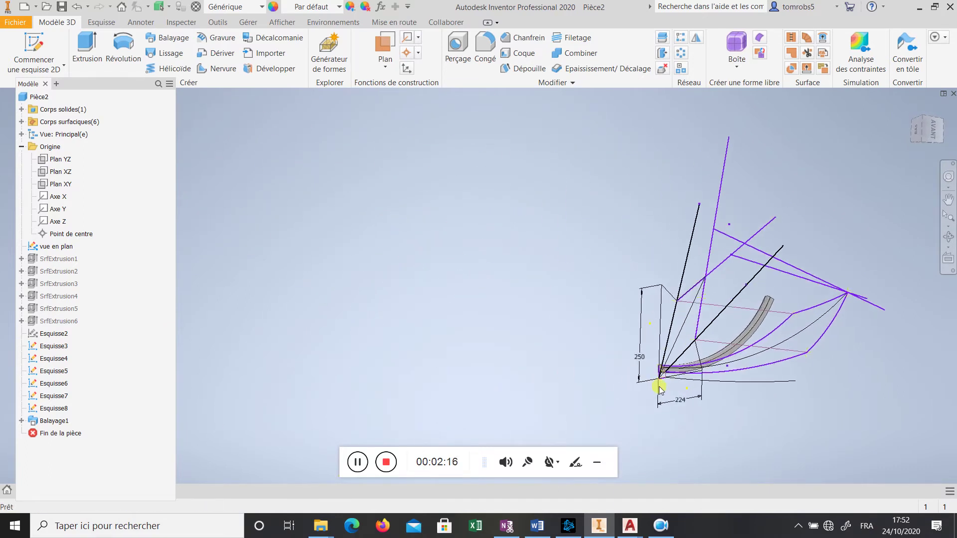
scroll(681, 378, "up", 6)
middle_click_drag(600, 354, 626, 346, "shift")
scroll(618, 339, "down", 3)
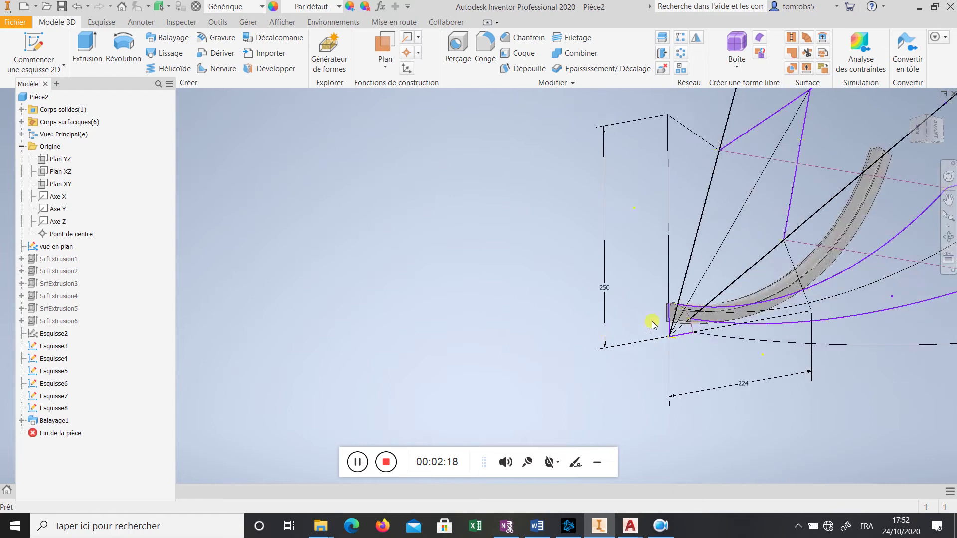
scroll(653, 324, "up", 3)
scroll(478, 303, "up", 4)
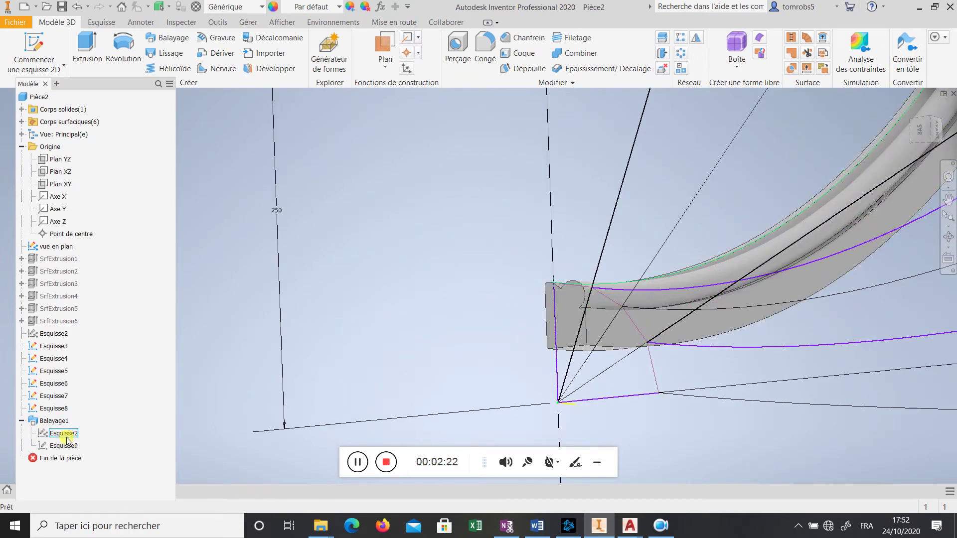
right_click(68, 446)
left_click(84, 442)
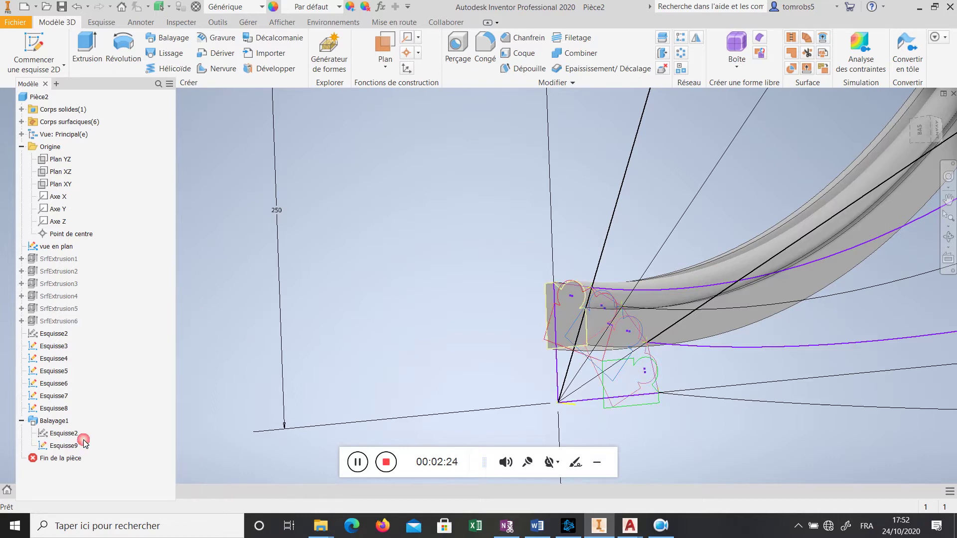
scroll(590, 331, "up", 5)
scroll(593, 331, "down", 4)
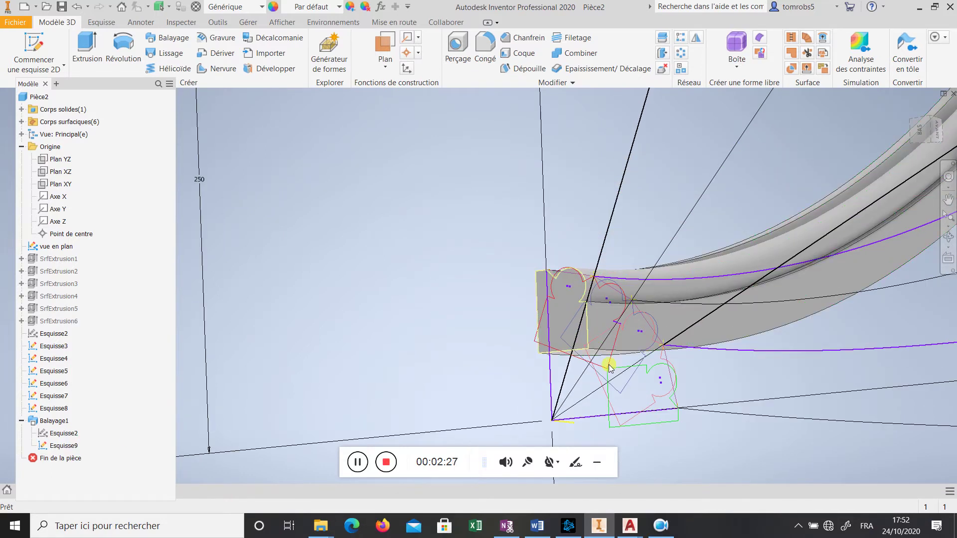
Sweep another notched profile region along the curve to create Balayage2, accepting the warning
left_click(166, 38)
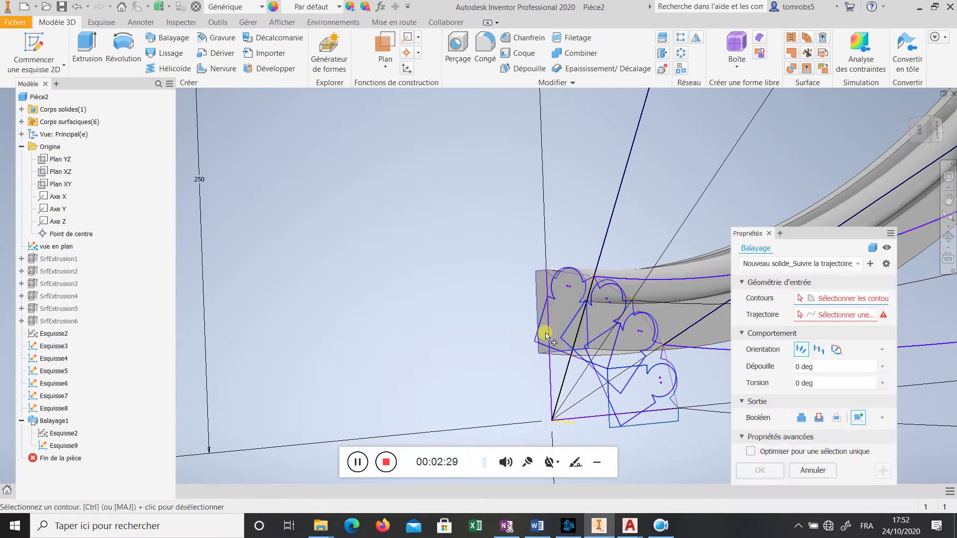
left_click(575, 360)
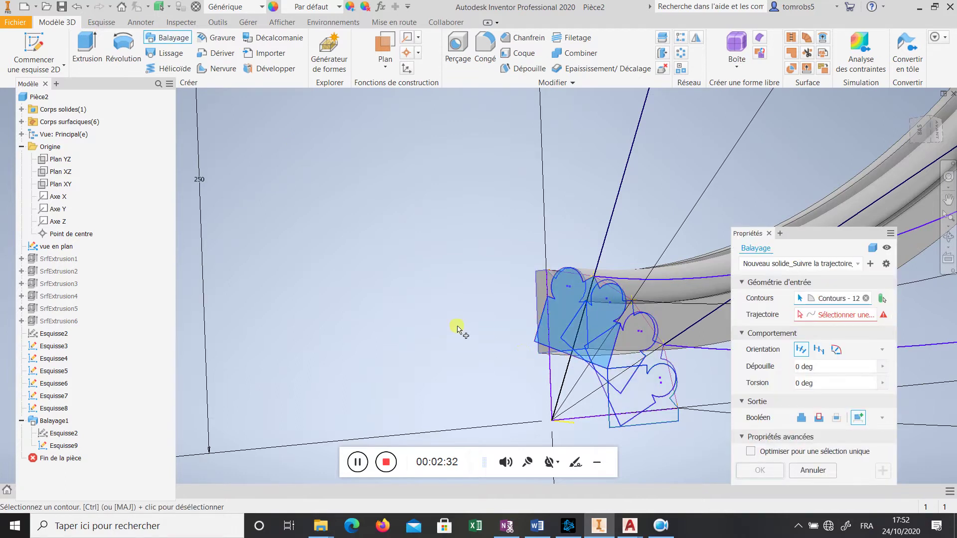
scroll(439, 313, "down", 2)
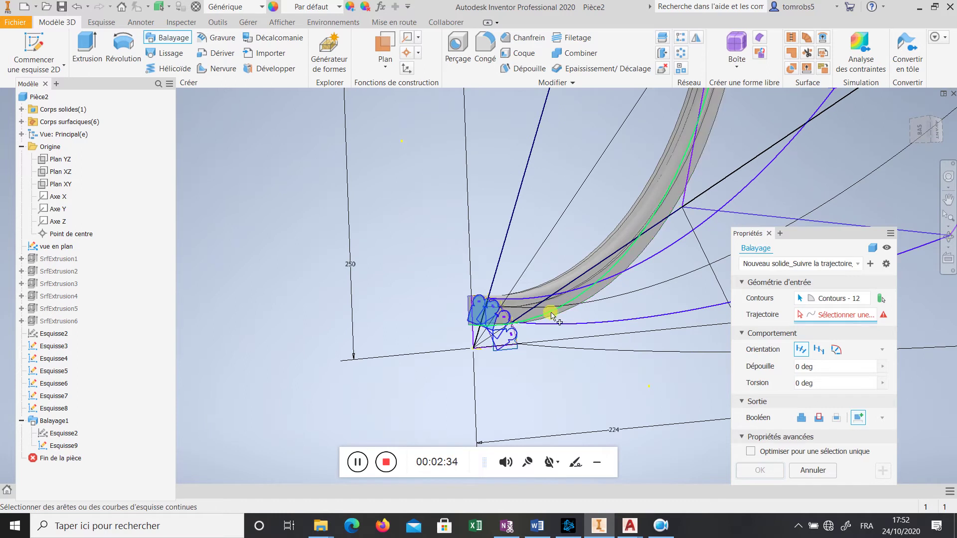
middle_click_drag(552, 317, 551, 336, "shift")
scroll(542, 324, "down", 3)
scroll(532, 294, "down", 2)
scroll(507, 395, "up", 2)
scroll(509, 397, "up", 3)
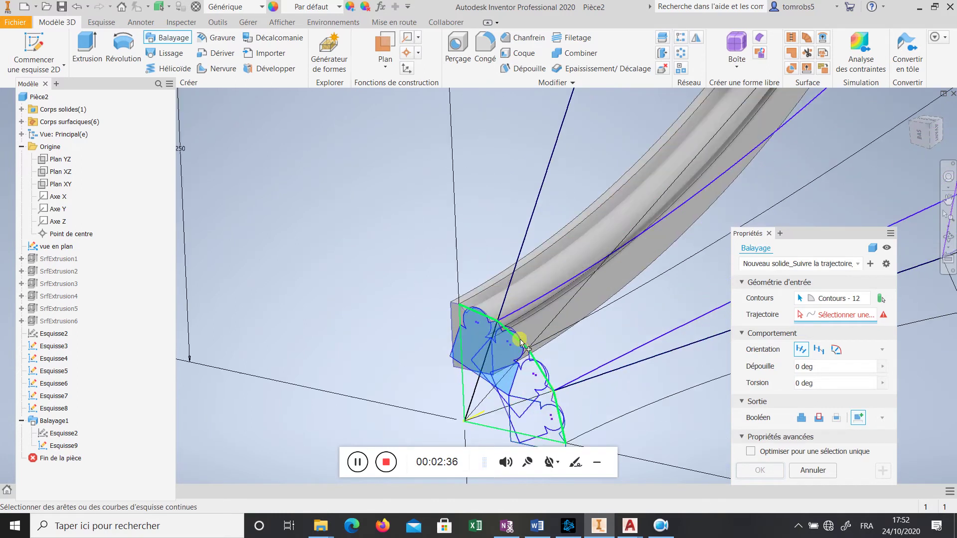
left_click(520, 312)
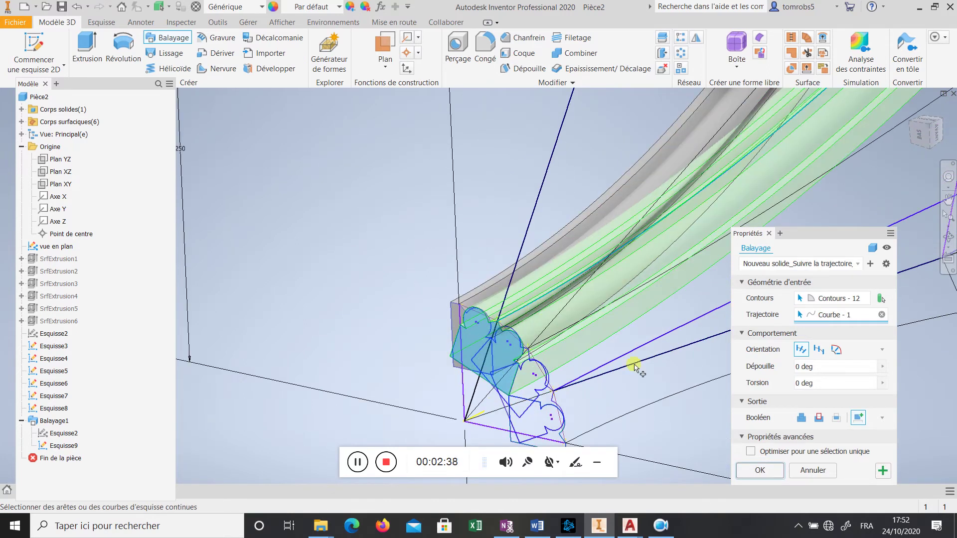
left_click(758, 472)
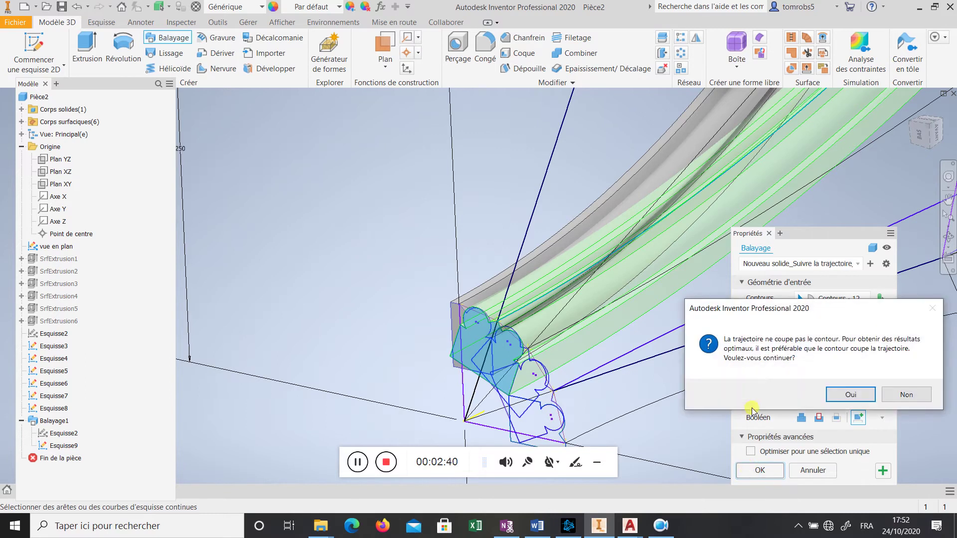
left_click(850, 394)
middle_click_drag(593, 324, 538, 332, "shift")
scroll(541, 326, "down", 5)
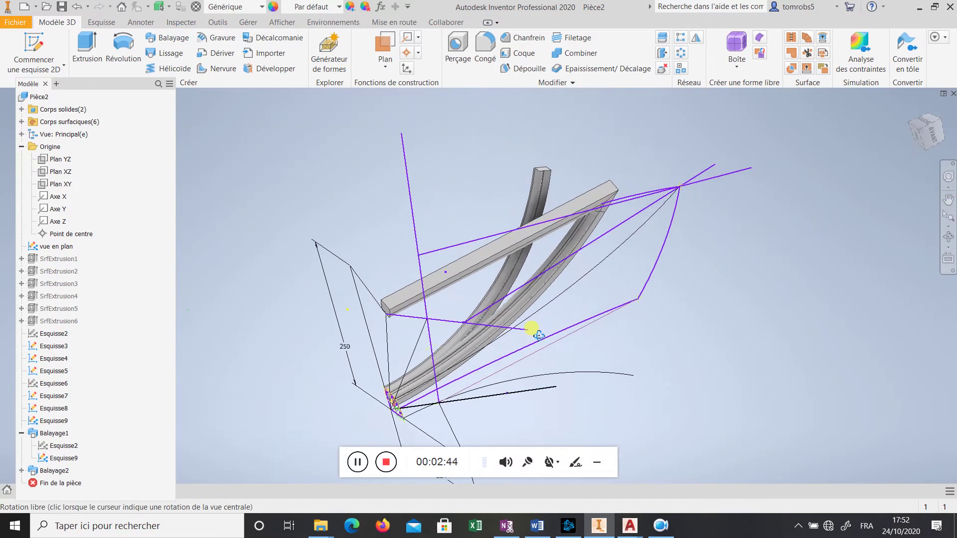
Edit Balayage2 so its Trajectoire is only Courbe - 1, dropping the straight line
double_click(449, 277)
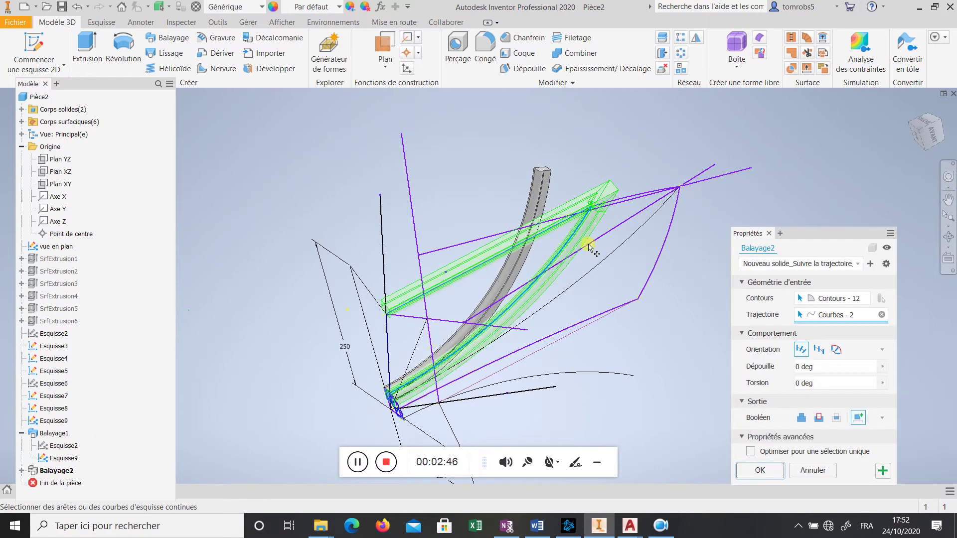
middle_click_drag(635, 292, 544, 240, "shift")
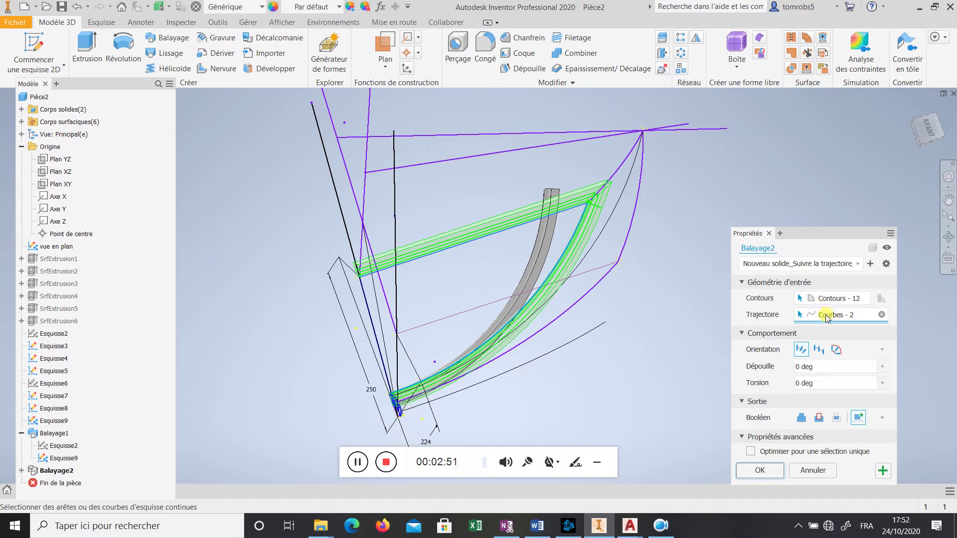
left_click(506, 233, "ctrl")
left_click(493, 234, "ctrl")
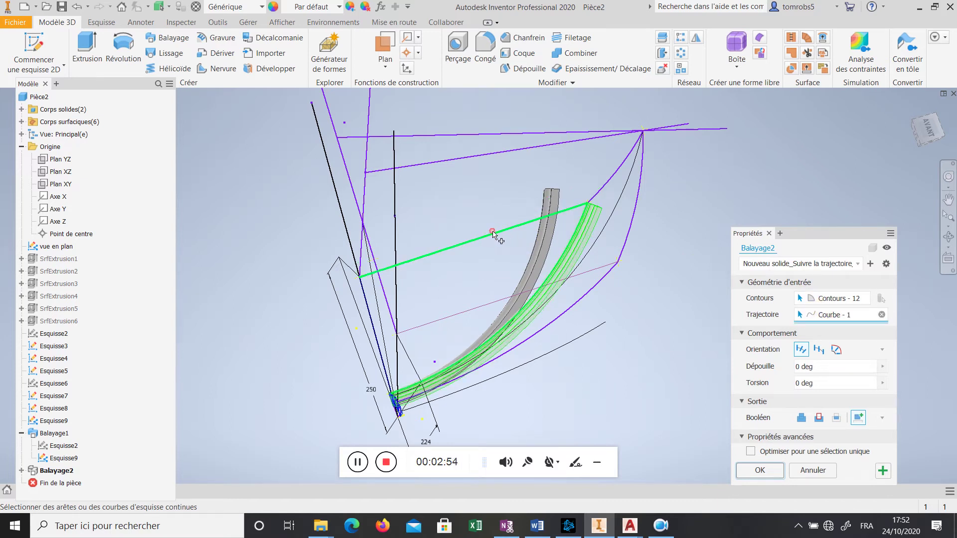
middle_click_drag(646, 277, 668, 304, "shift")
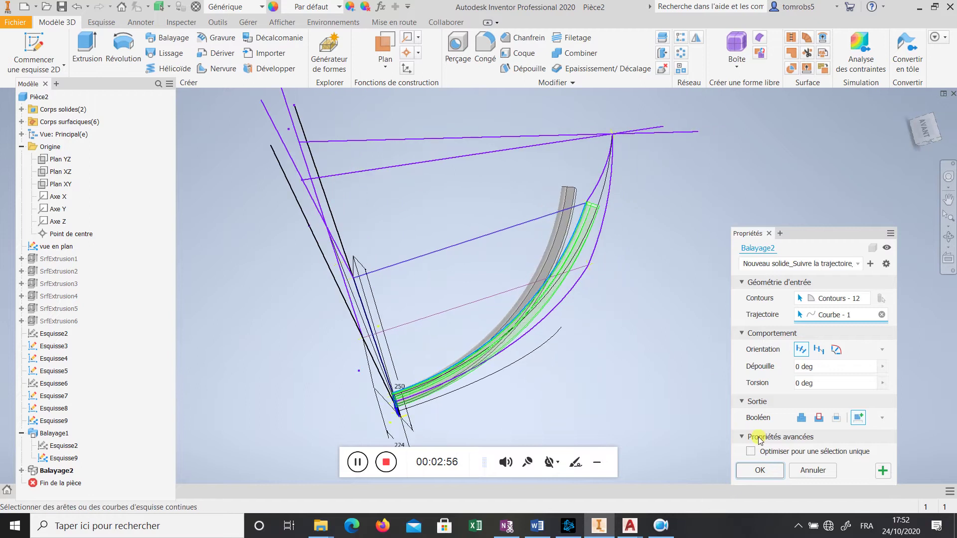
left_click(761, 469)
middle_click_drag(662, 360, 555, 186, "shift")
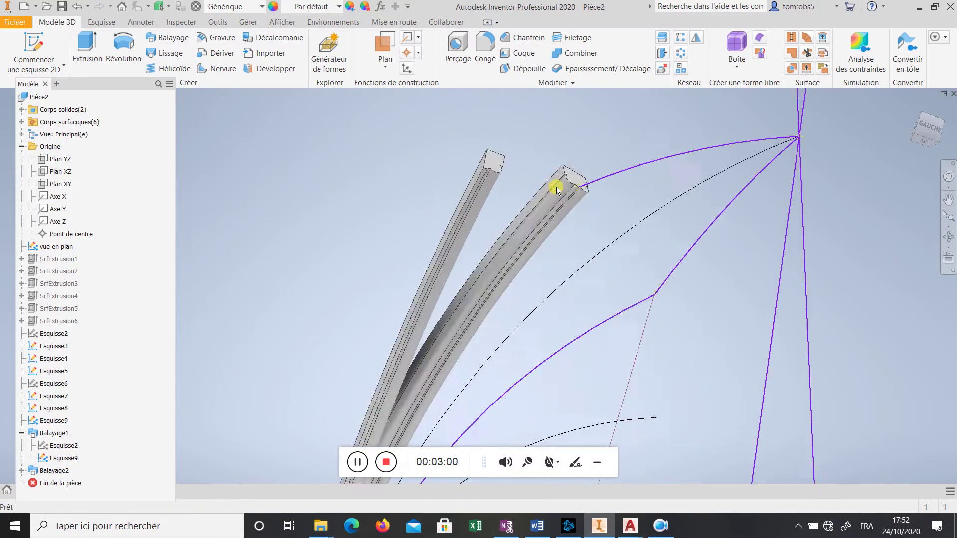
Orbit the bars upright and pick the notched profile as the sweep contour
middle_click_drag(603, 273, 467, 327, "shift")
scroll(478, 324, "up", 5)
scroll(479, 333, "down", 2)
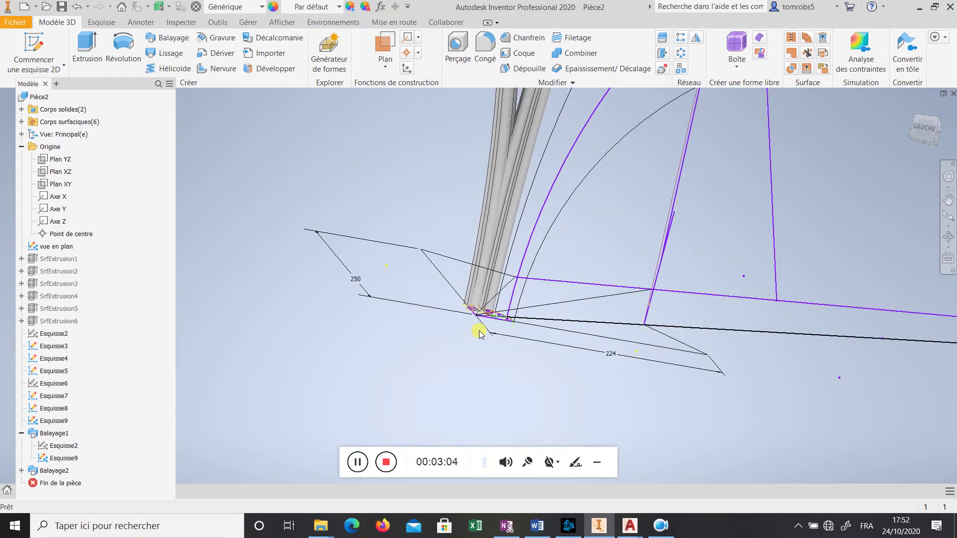
middle_click_drag(567, 275, 508, 312)
scroll(508, 312, "down", 4)
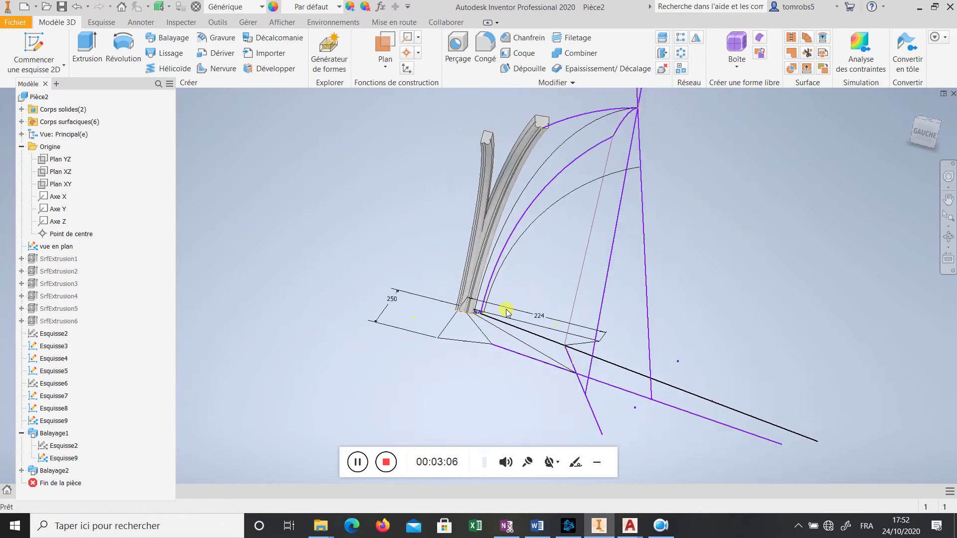
middle_click_drag(557, 255, 474, 325, "shift")
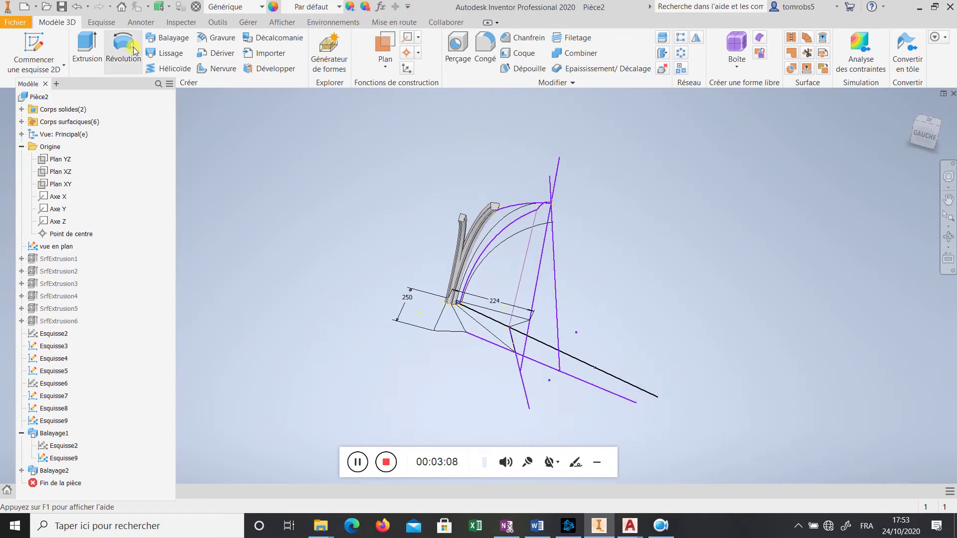
scroll(454, 312, "down", 8)
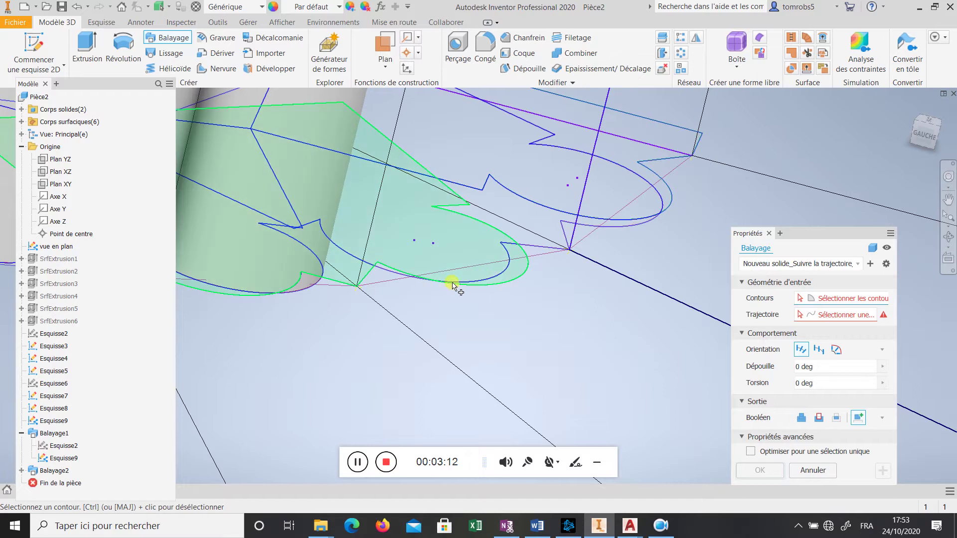
left_click(453, 284)
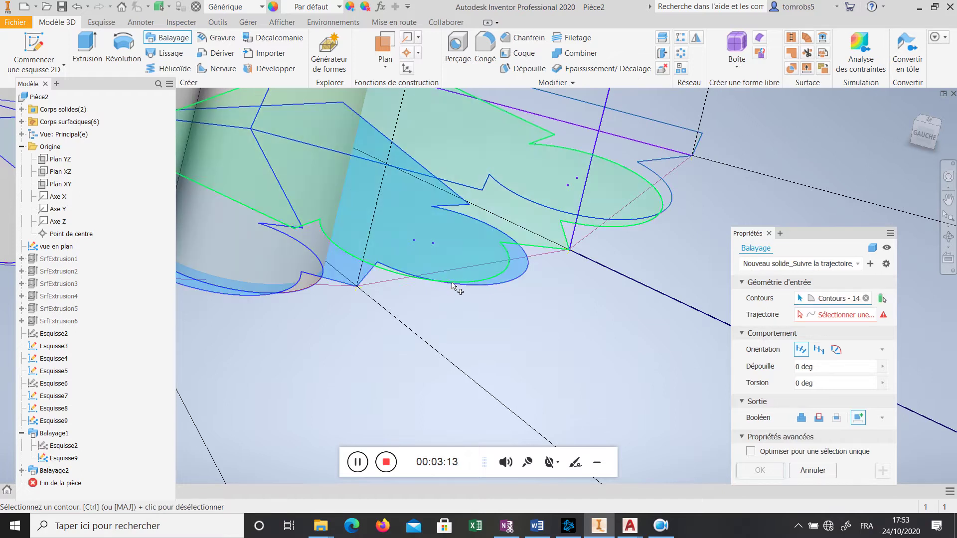
left_click(849, 315)
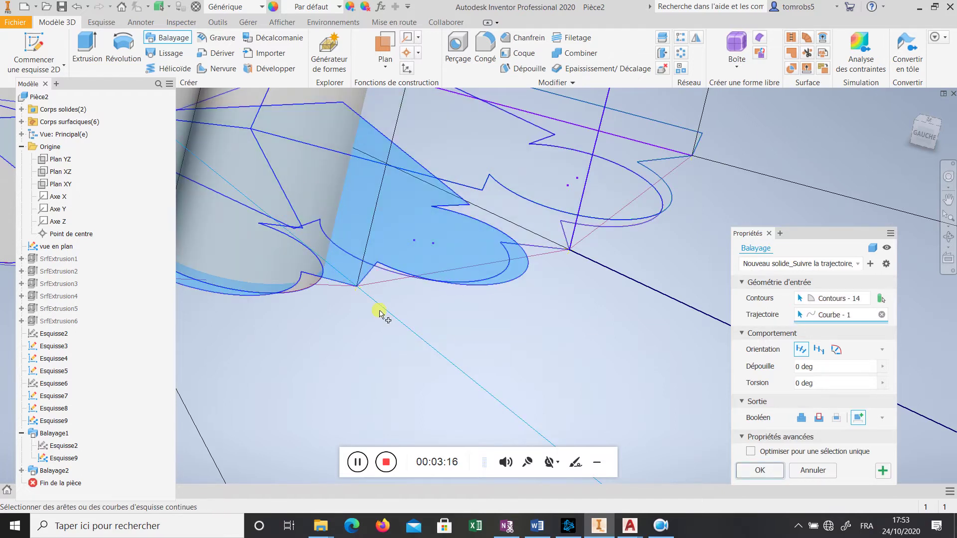
Use the curved arc as the sweep path and create Balayage3, accepting the warning
scroll(380, 313, "up", 5)
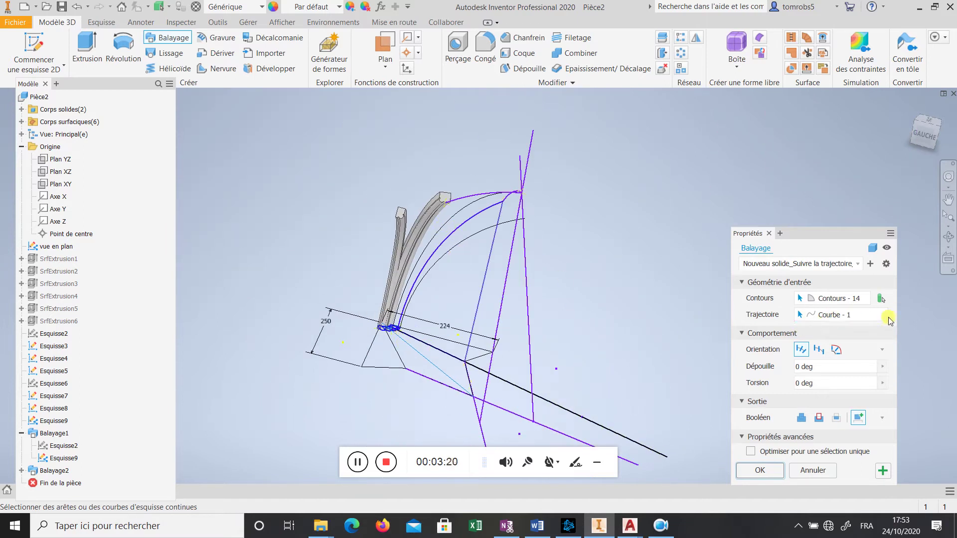
left_click(882, 315)
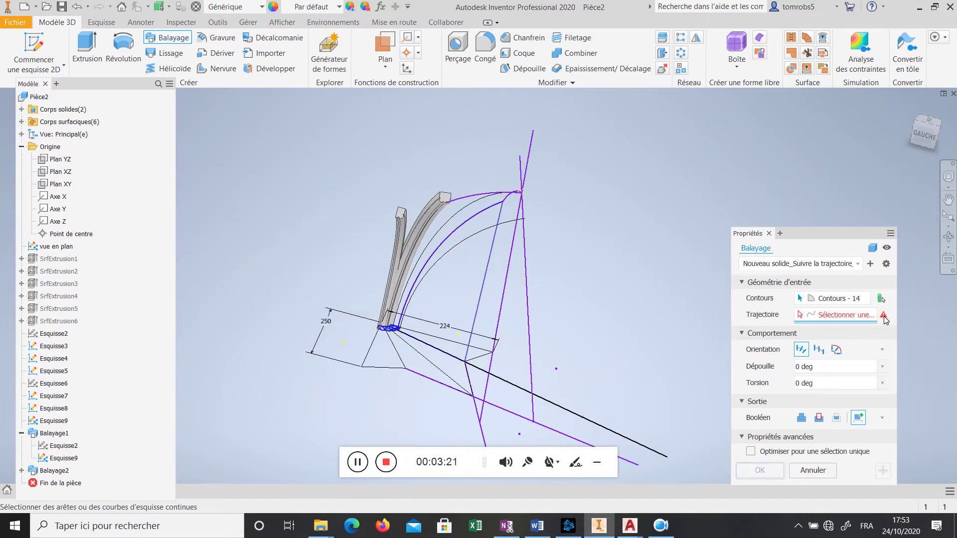
left_click(447, 224)
middle_click_drag(583, 257, 560, 219, "shift")
left_click(761, 470)
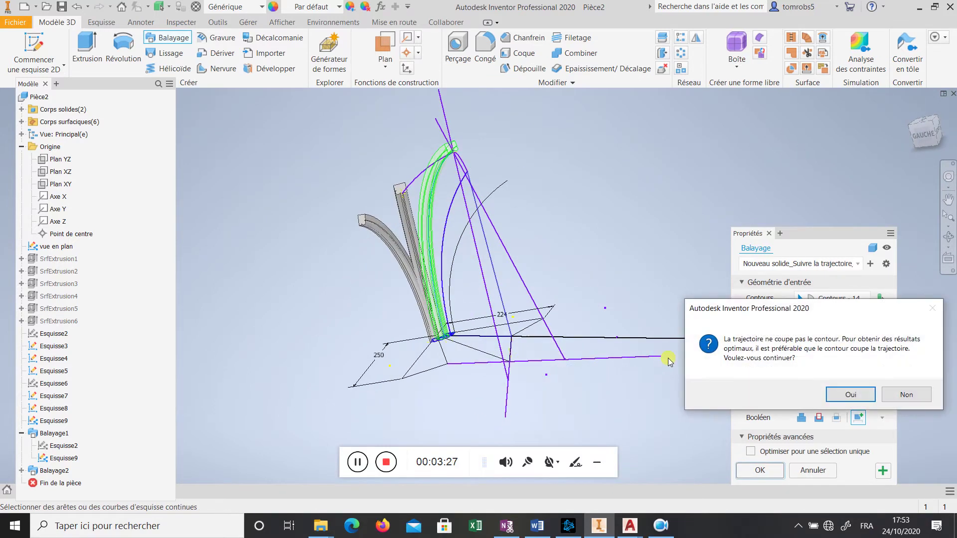
left_click(851, 395)
mouse_move(696, 316)
middle_mouse_down("shift")
mouse_move(560, 304)
mouse_move(549, 313)
middle_mouse_up("shift")
scroll(485, 363, "down", 8)
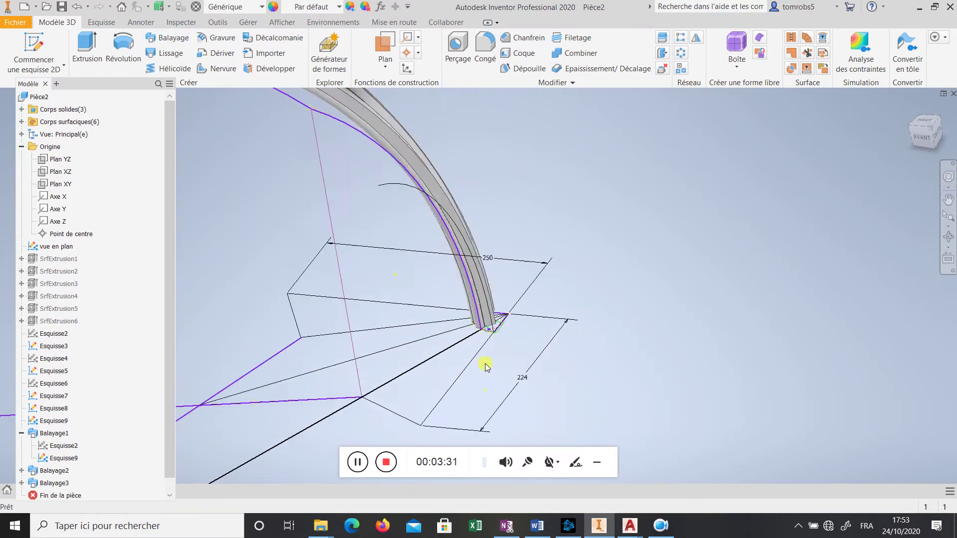
left_click(168, 39)
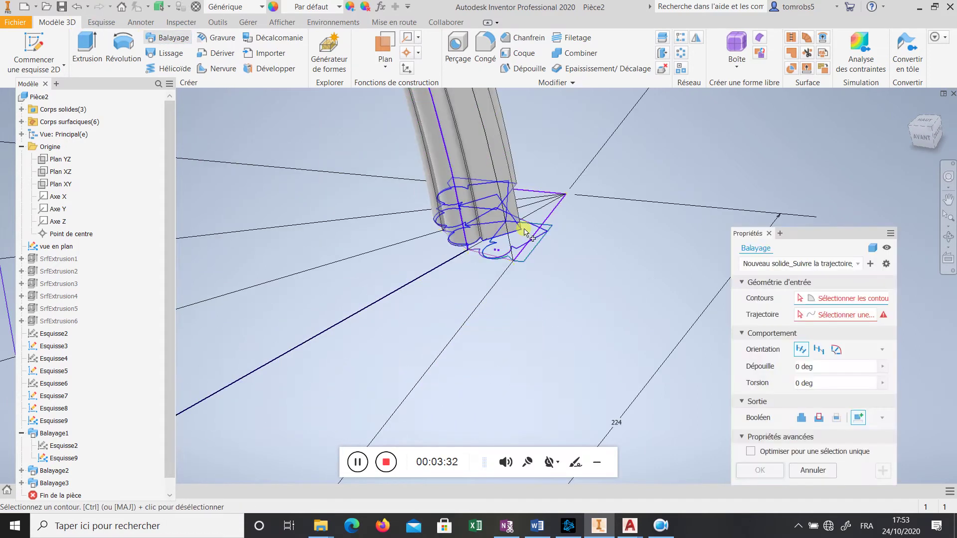
scroll(461, 255, "up", 3)
left_click(528, 265)
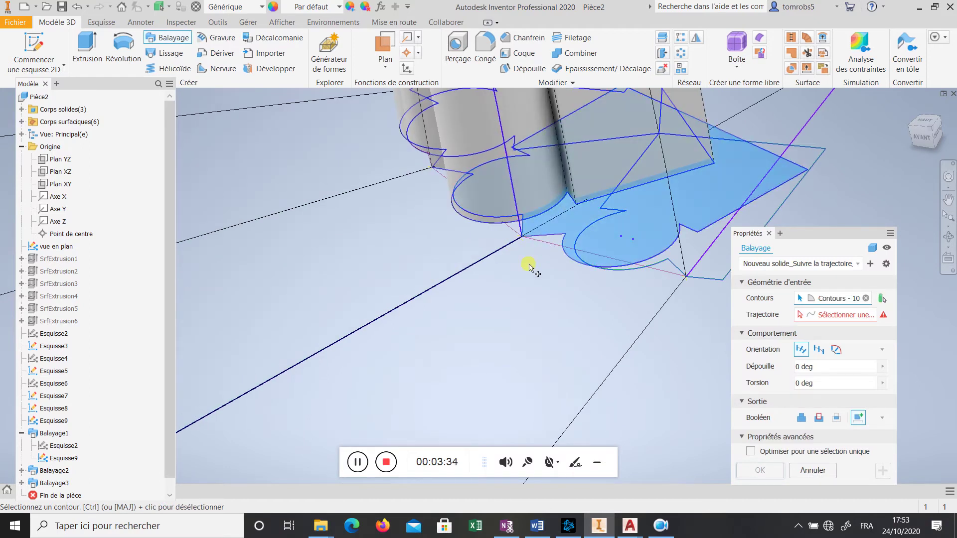
scroll(522, 285, "down", 3)
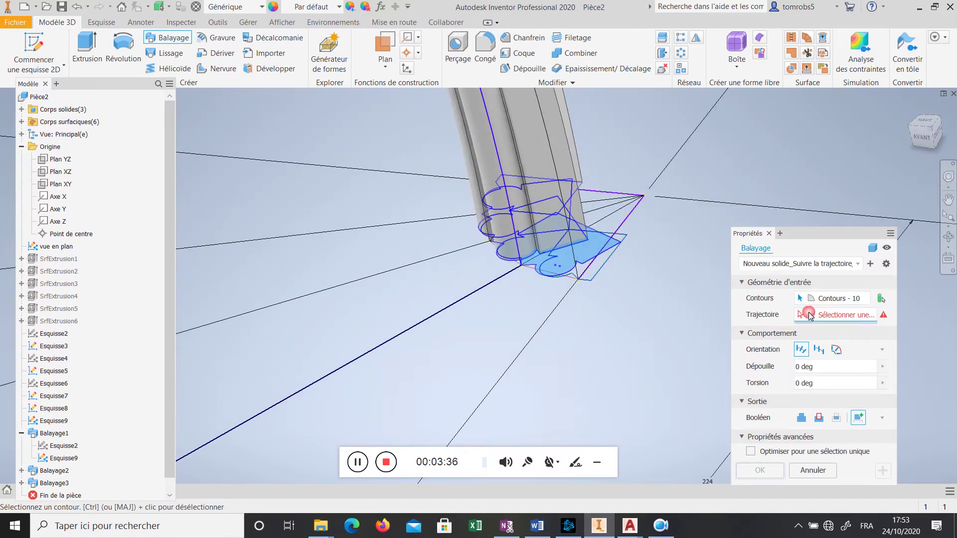
left_click(808, 315)
scroll(505, 190, "down", 3)
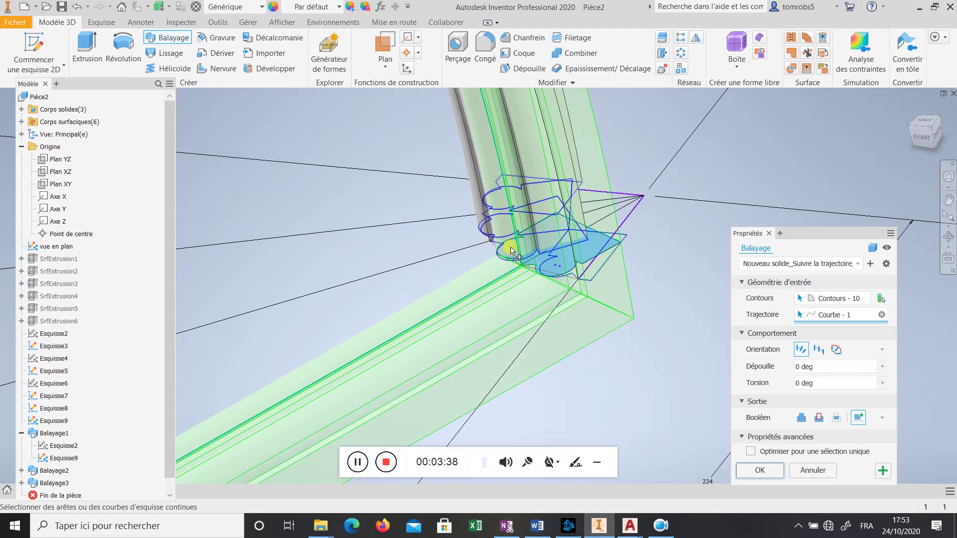
left_click(434, 333)
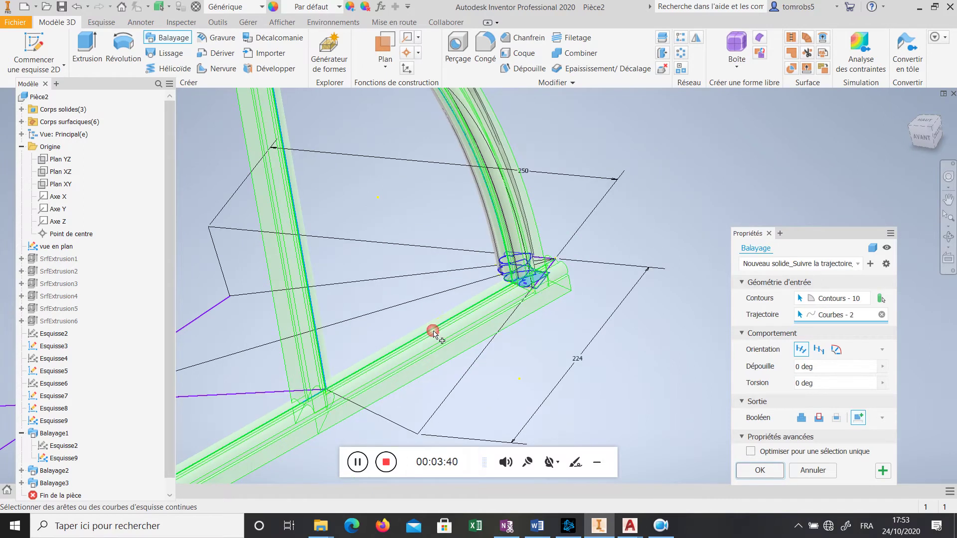
left_click(332, 391)
scroll(464, 363, "down", 3)
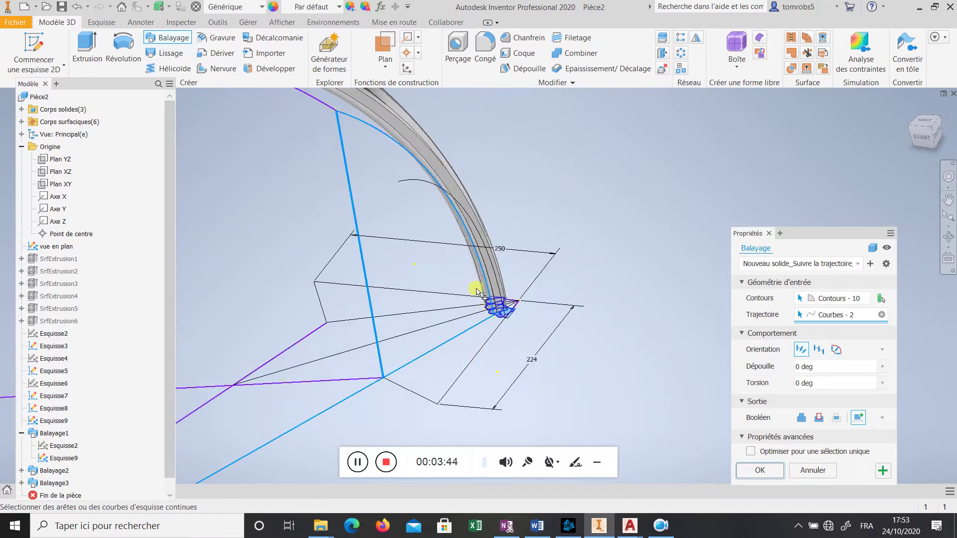
left_click(355, 121)
left_click(345, 152)
left_click(344, 152)
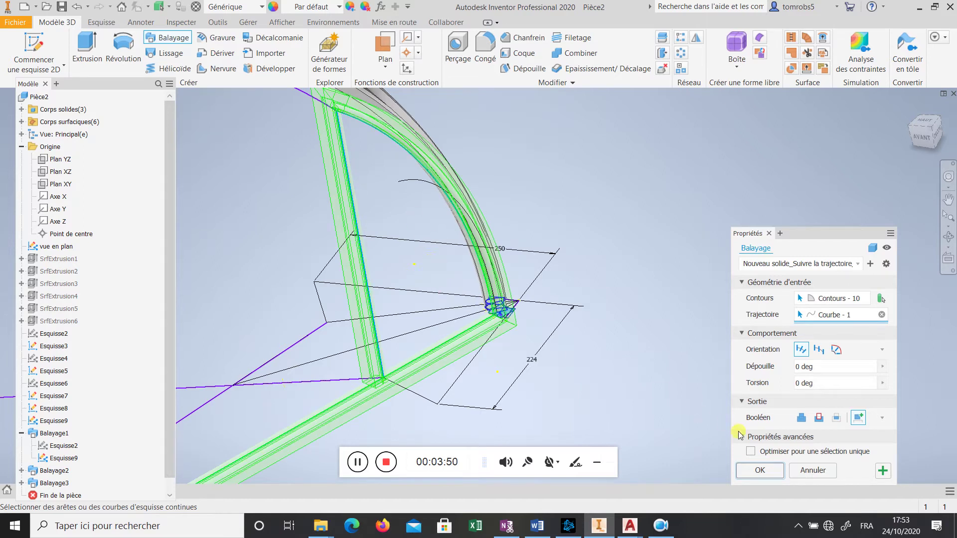
left_click(808, 470)
scroll(428, 265, "down", 4)
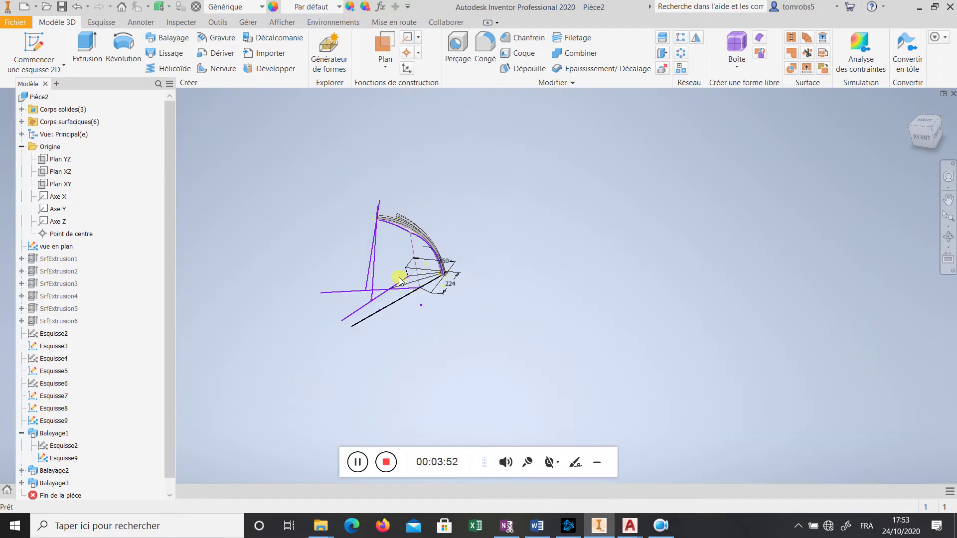
Window-select and delete the extra lines in Esquisse5, then finish the sketch
scroll(448, 308, "up", 2)
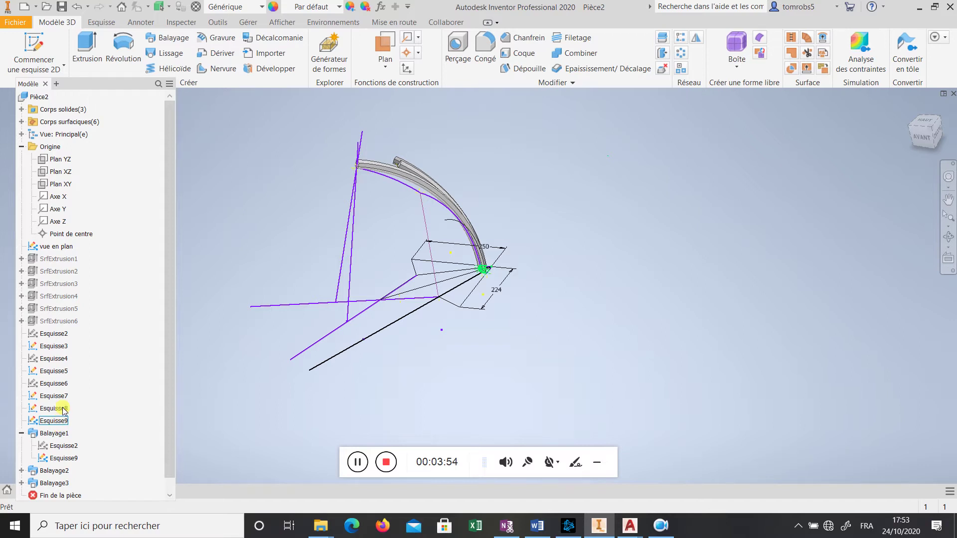
double_click(65, 373)
left_click_drag(542, 312, 487, 383)
key("Delete")
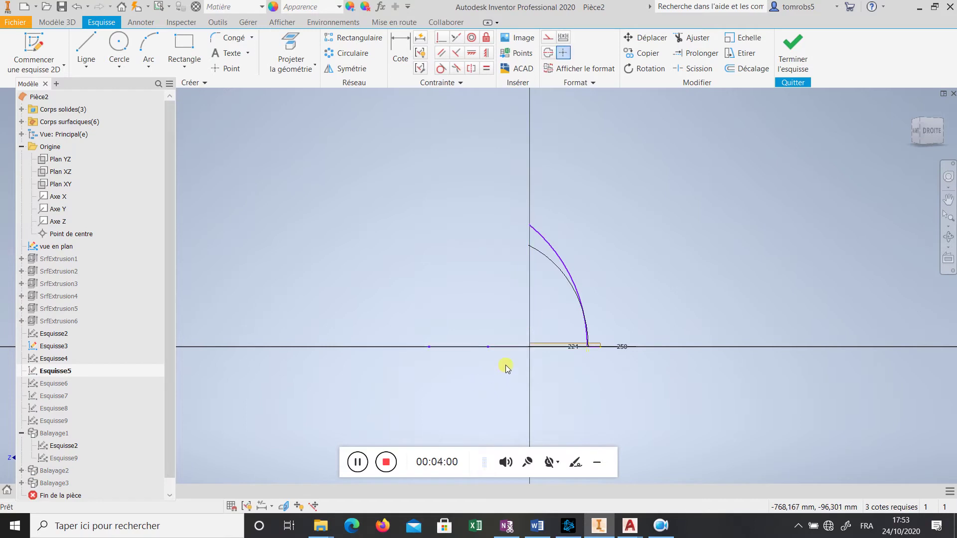
left_click(792, 48)
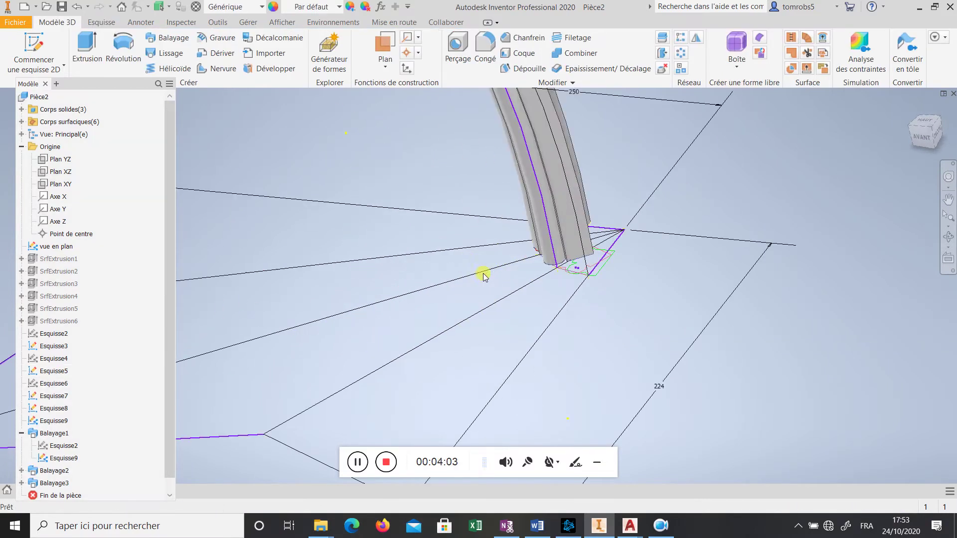
Sweep the notched profile regions along the arc to create Balayage4, accepting the path warning
left_click(168, 38)
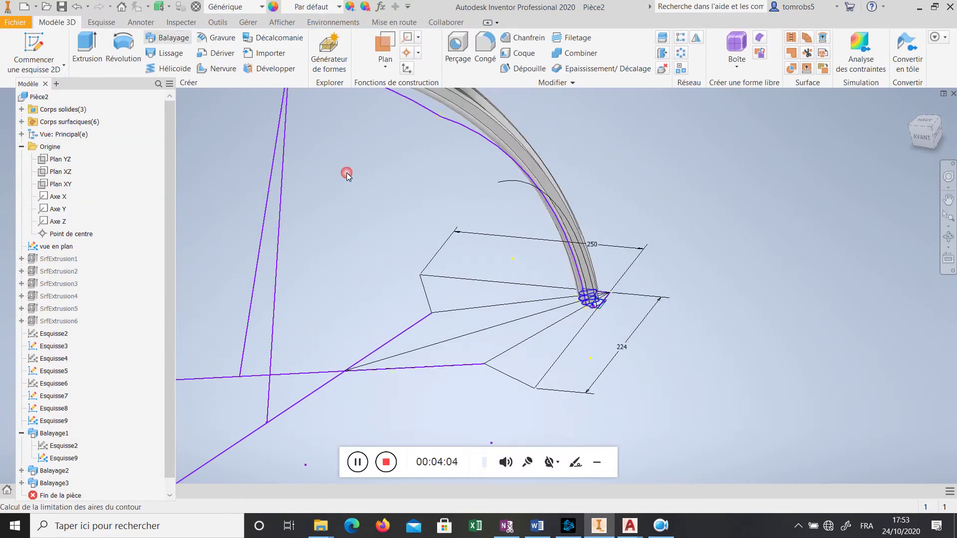
scroll(598, 304, "up", 5)
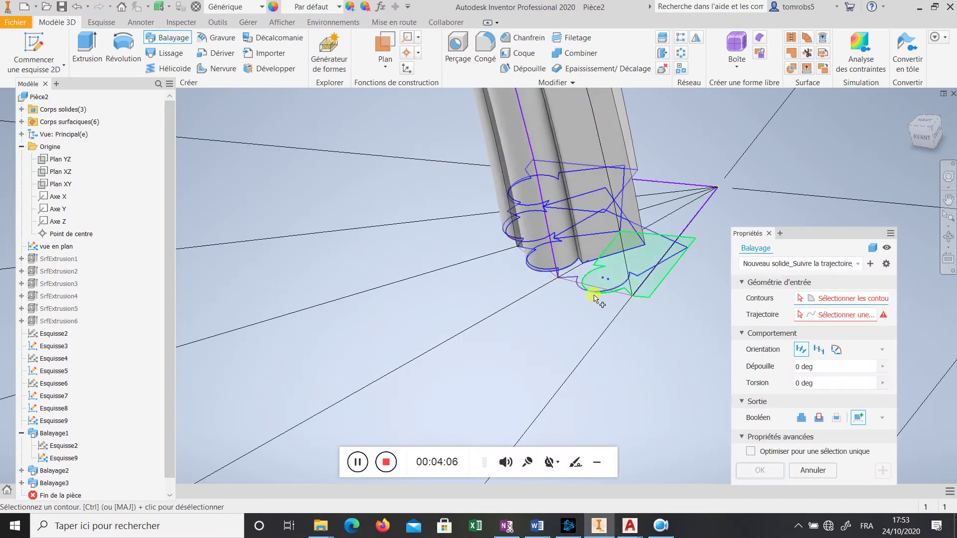
left_click(570, 281)
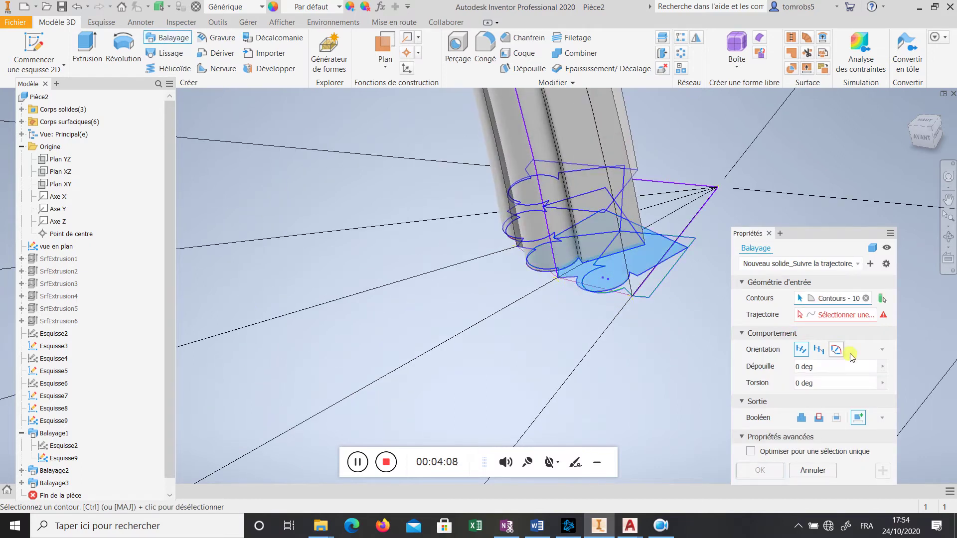
left_click(556, 232)
scroll(538, 327, "down", 10)
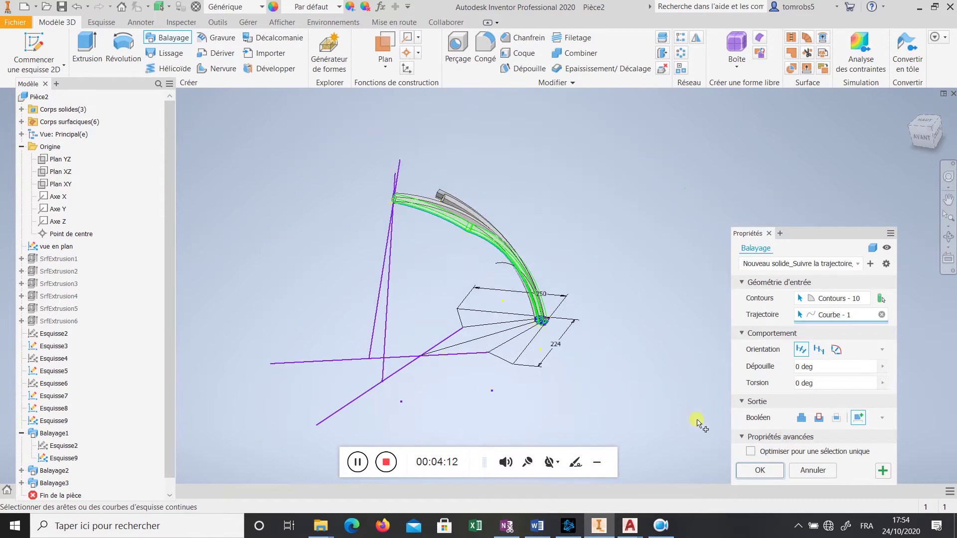
left_click(761, 470)
left_click(847, 394)
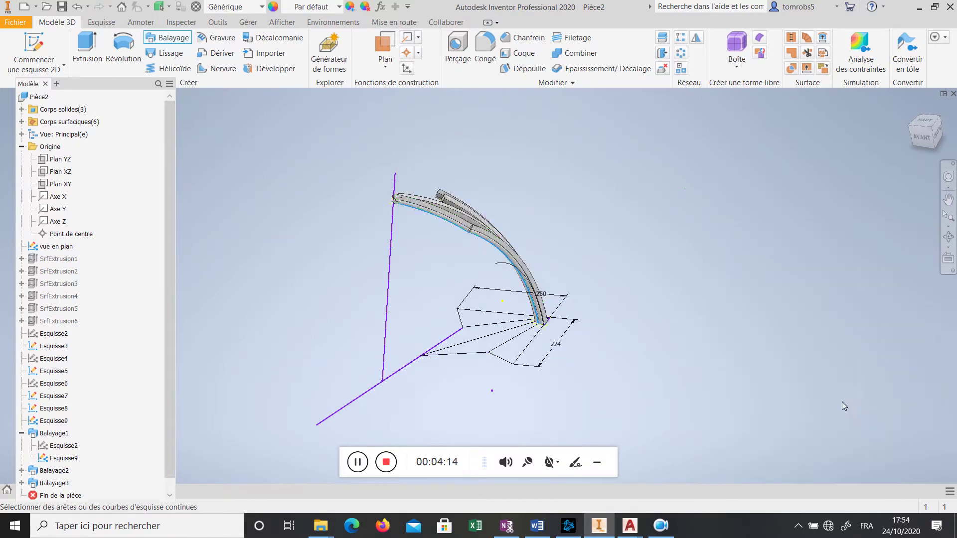
scroll(546, 329, "up", 5)
Start a new Balayage (Sweep) feature
middle_click_drag(544, 320, 290, 194, "shift")
left_click(168, 46)
scroll(298, 331, "up", 3)
scroll(298, 323, "down", 8)
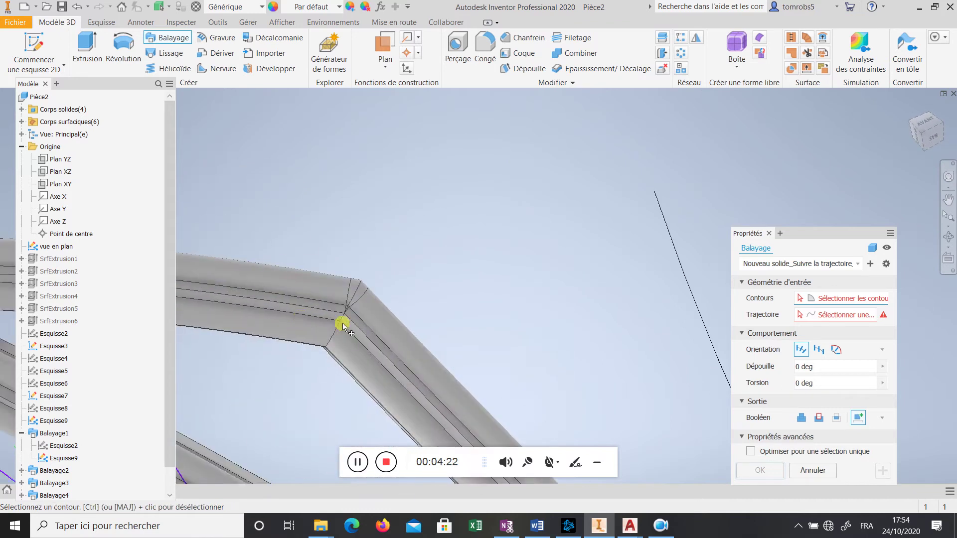
Orbit and zoom around the corner joint of the existing swept bars
mouse_move(349, 305)
middle_mouse_down("shift")
mouse_move(338, 308)
mouse_move(374, 315)
mouse_move(267, 299)
mouse_move(395, 316)
mouse_move(374, 331)
mouse_move(500, 413)
mouse_move(508, 401)
mouse_move(498, 328)
mouse_move(517, 297)
mouse_move(493, 306)
middle_mouse_up("shift")
scroll(442, 237, "up", 5)
scroll(493, 307, "down", 3)
scroll(492, 310, "up", 5)
scroll(557, 291, "up", 2)
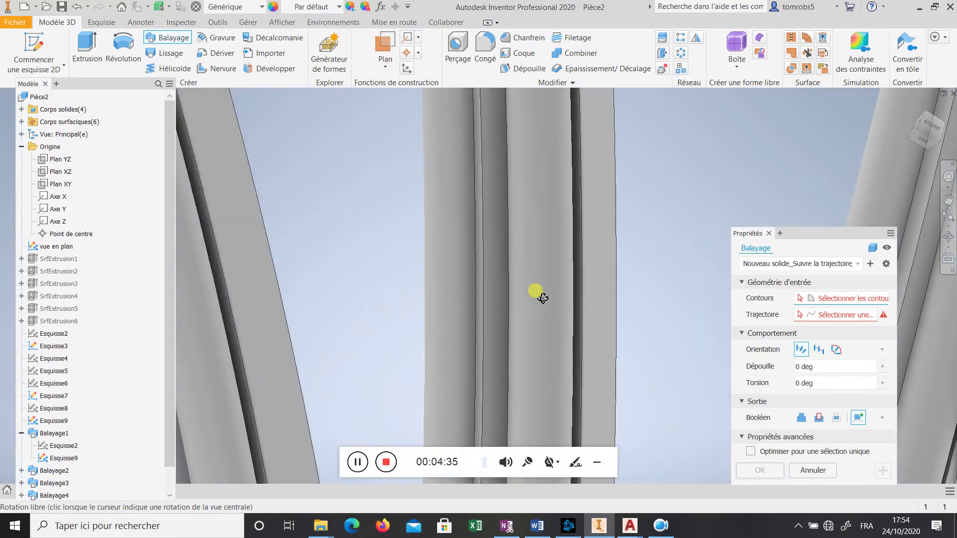
scroll(541, 292, "down", 5)
scroll(558, 225, "up", 3)
scroll(633, 247, "down", 5)
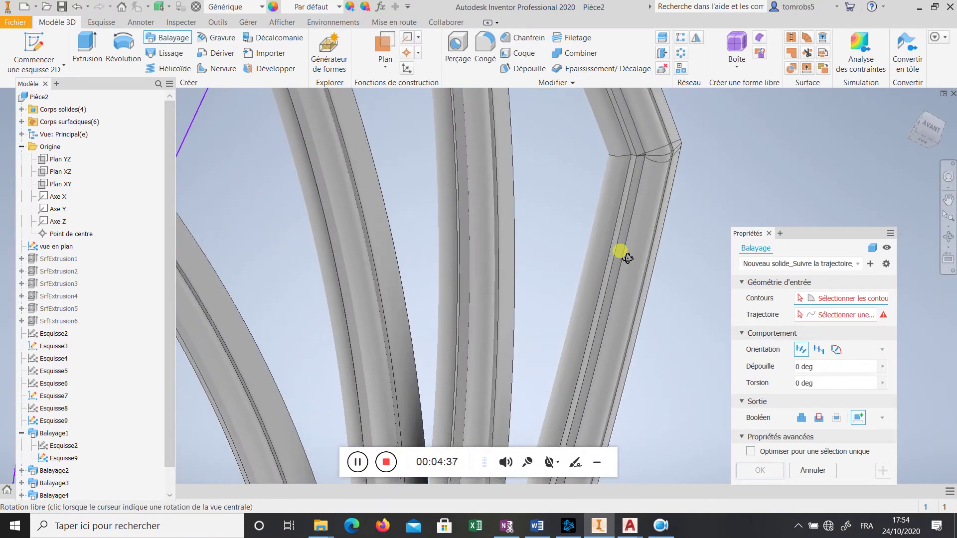
middle_click_drag(552, 220, 626, 203, "shift")
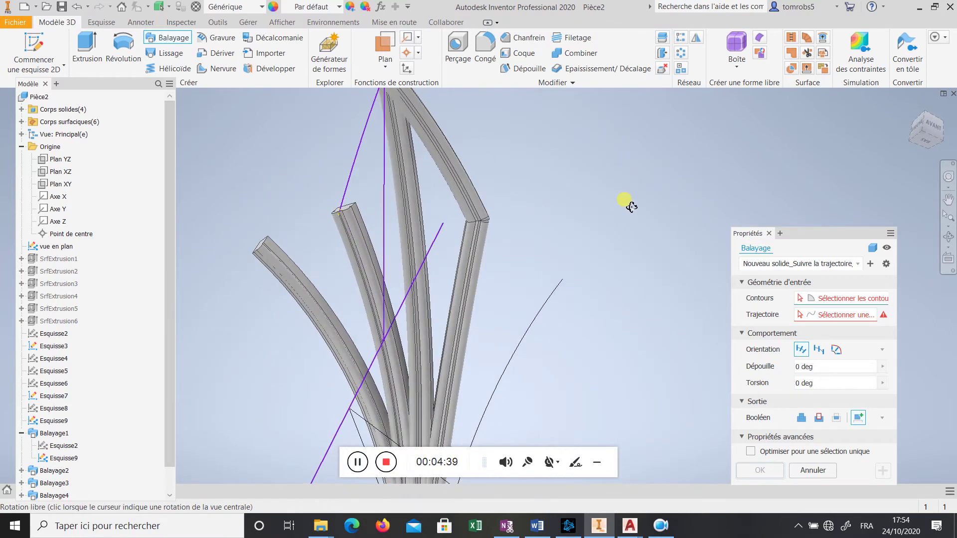
View the swept frame from below, then pan and orbit to see its front and back
left_click(929, 145)
scroll(566, 241, "up", 4)
scroll(486, 235, "up", 4)
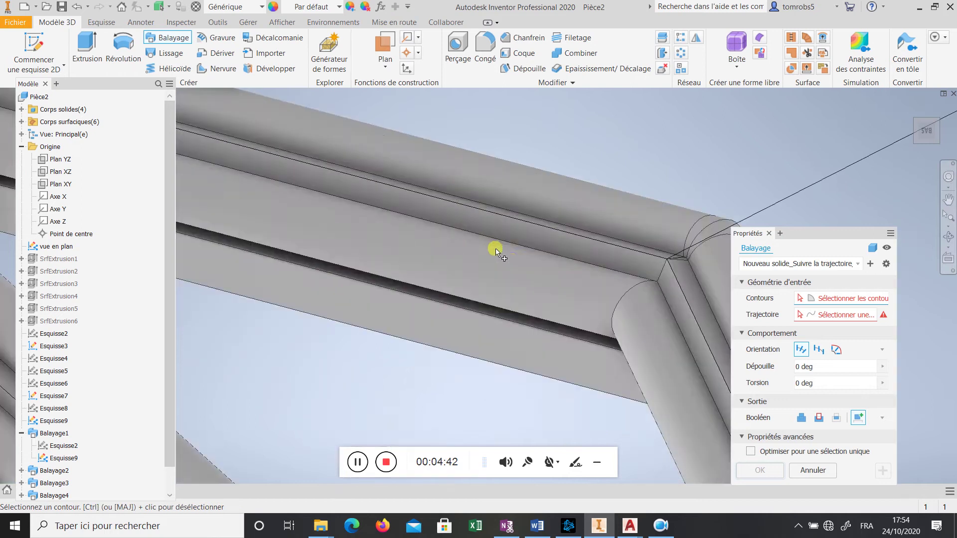
scroll(496, 252, "down", 5)
middle_click_drag(302, 233, 352, 232)
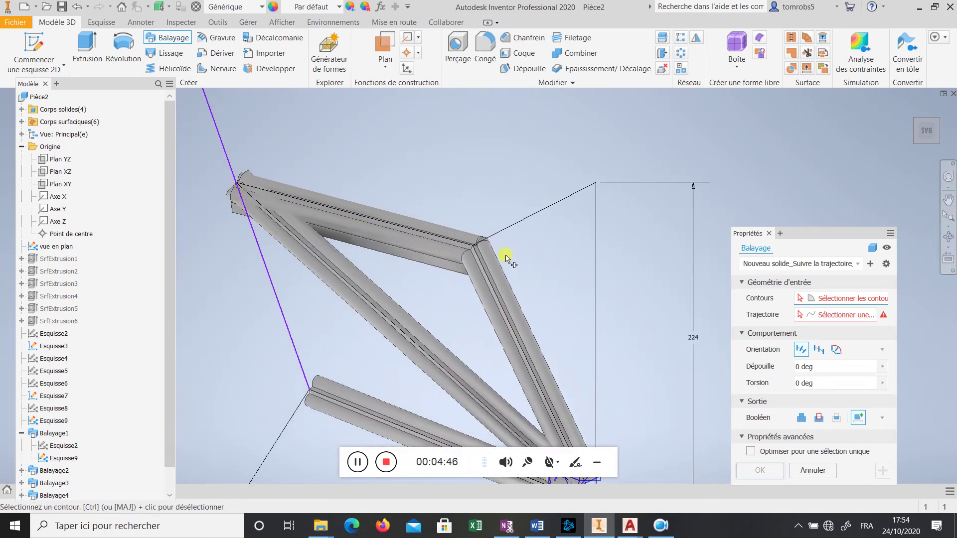
middle_click_drag(515, 205, 536, 237, "shift")
middle_click_drag(457, 326, 523, 349, "shift")
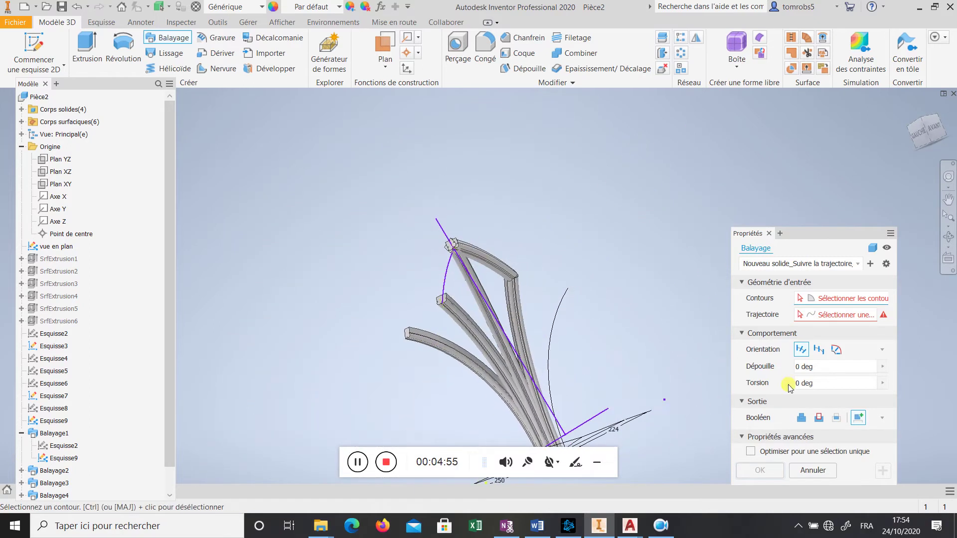
Toggle the sweep orientation from Fixed back to Path
left_click(818, 350)
left_click(800, 349)
scroll(549, 293, "up", 5)
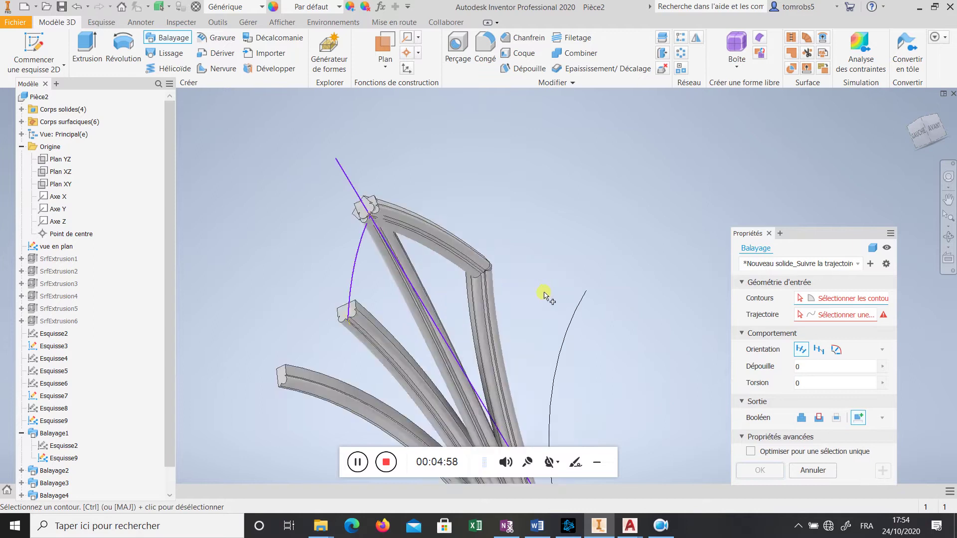
scroll(435, 225, "down", 3)
scroll(419, 263, "up", 3)
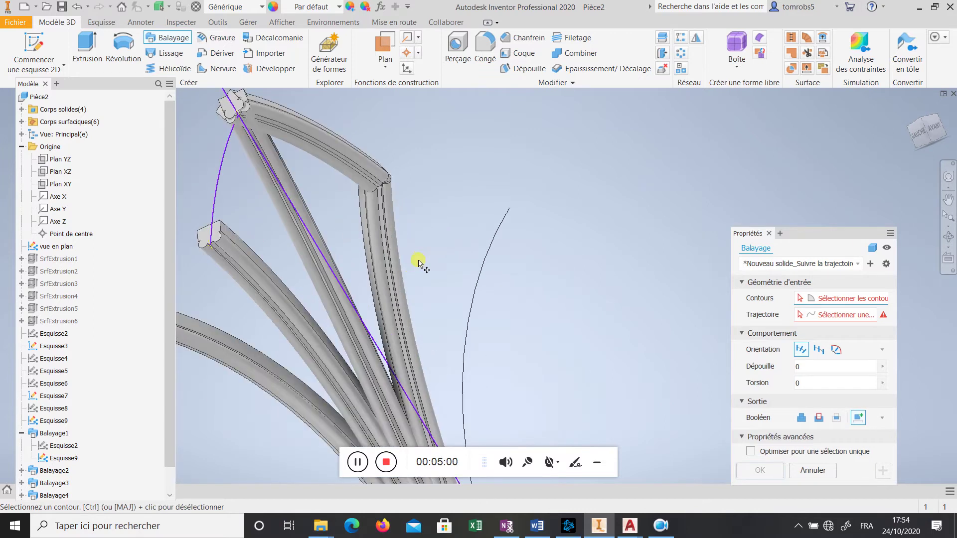
scroll(182, 372, "down", 3)
left_click_drag(169, 381, 171, 441)
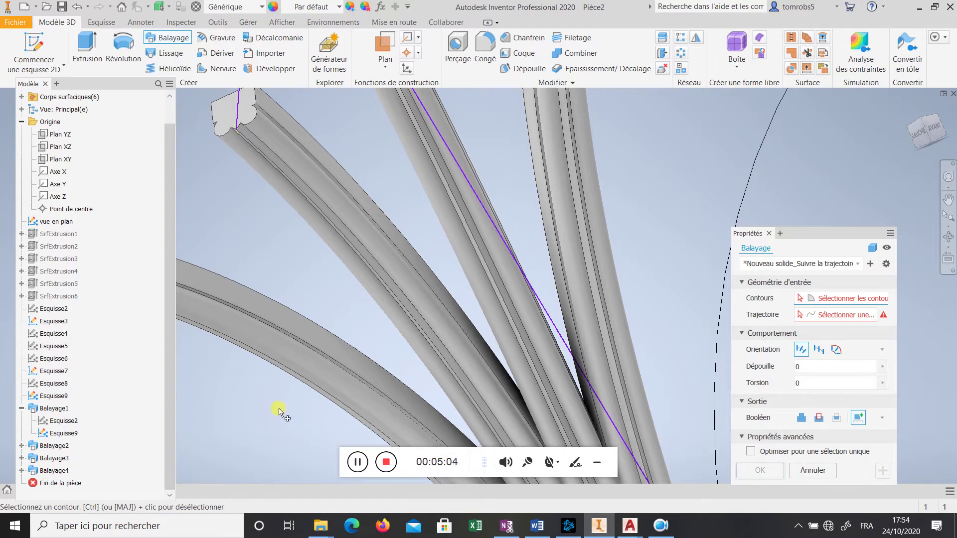
Activate the Trajectoire selector, then cancel the sweep without creating a bar
left_click(842, 314)
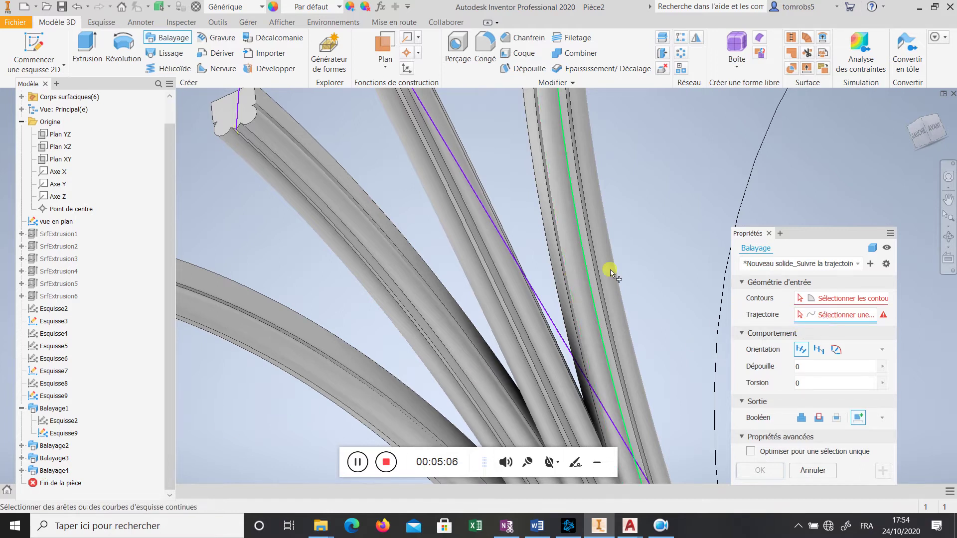
scroll(609, 267, "down", 5)
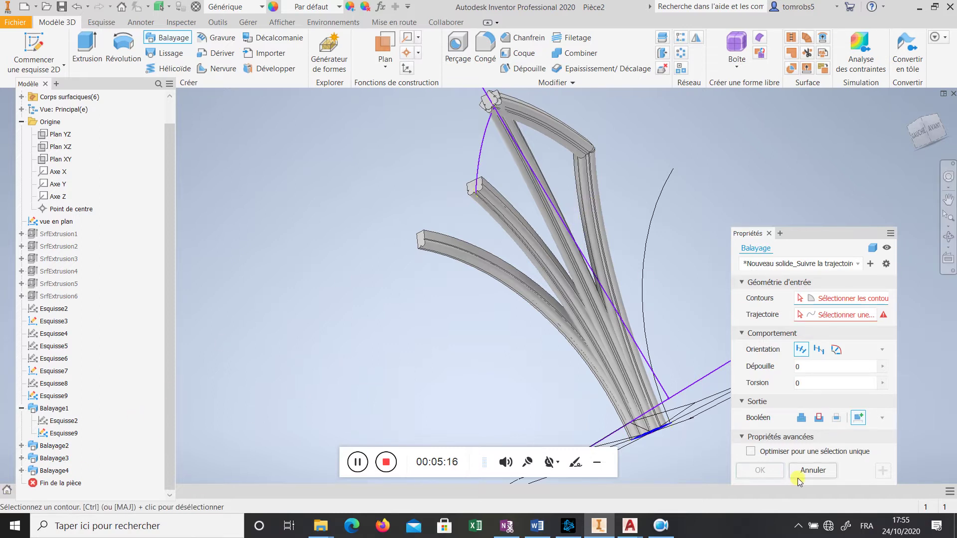
left_click(811, 471)
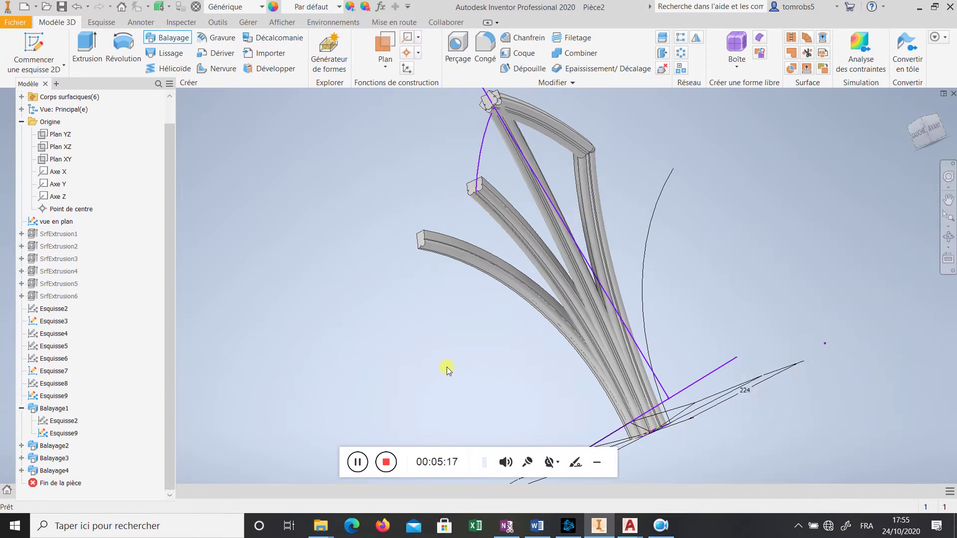
Edit Balayage4 to drop the top arc so its path reads Courbe - 1
double_click(50, 471)
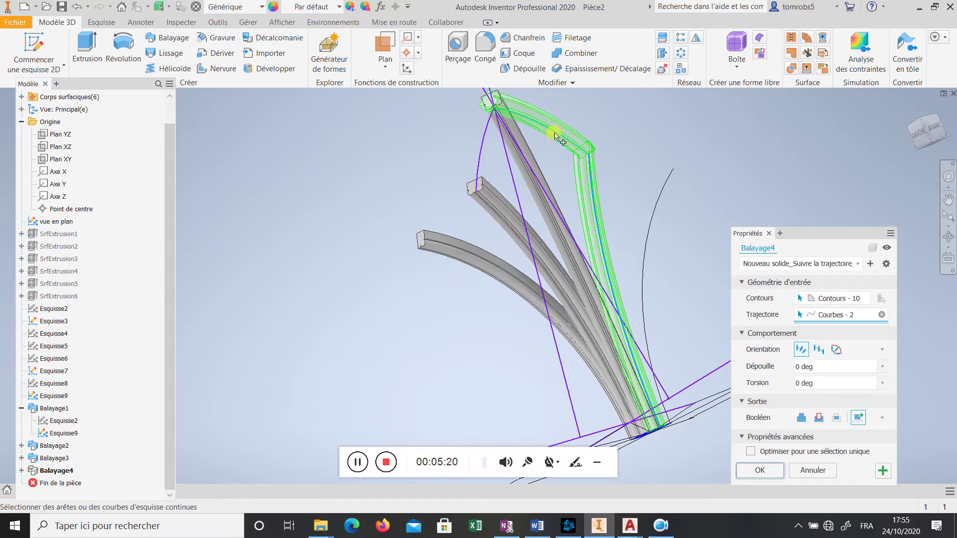
left_click(555, 136)
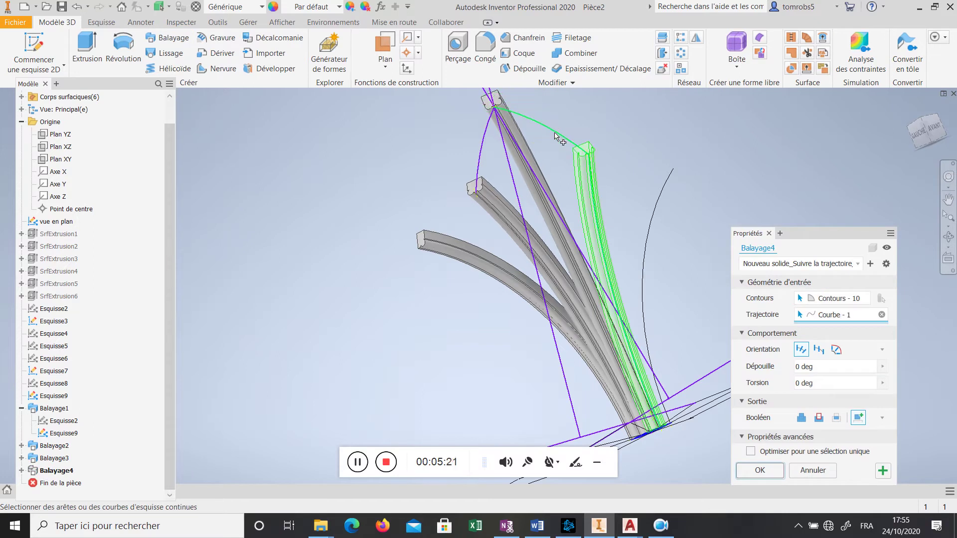
left_click(759, 470)
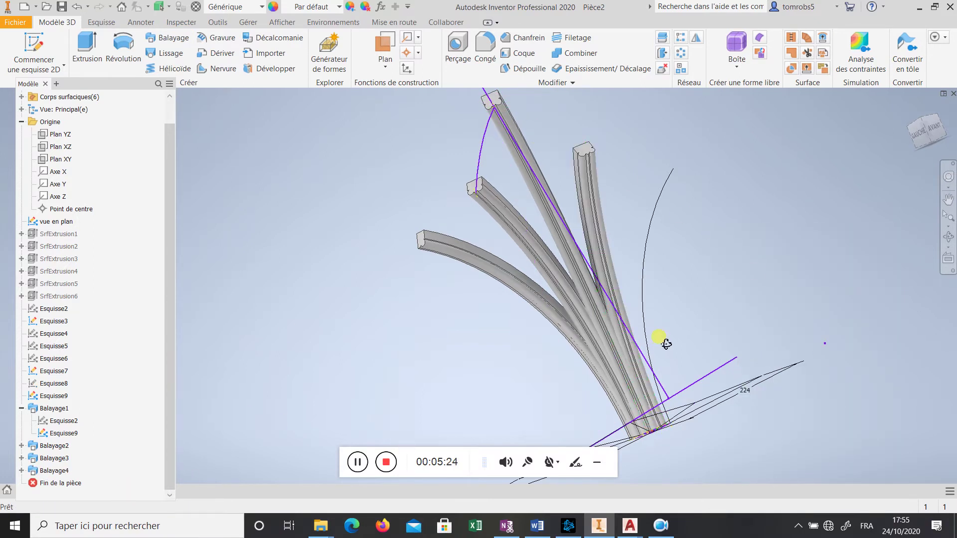
middle_click_drag(662, 340, 518, 284, "shift")
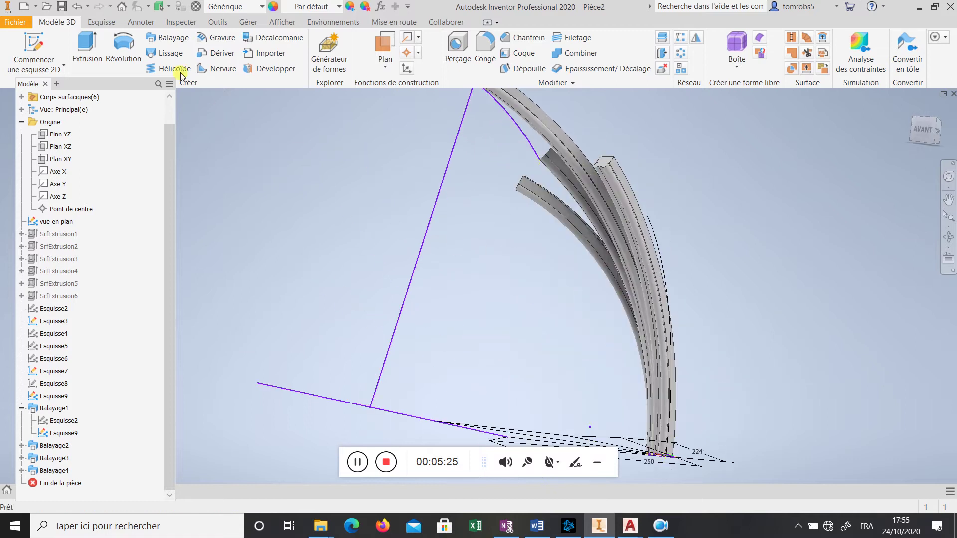
Start a new sweep with the notched base profile, orbiting to view the bars' right side
left_click(158, 38)
middle_click_drag(667, 195, 560, 210)
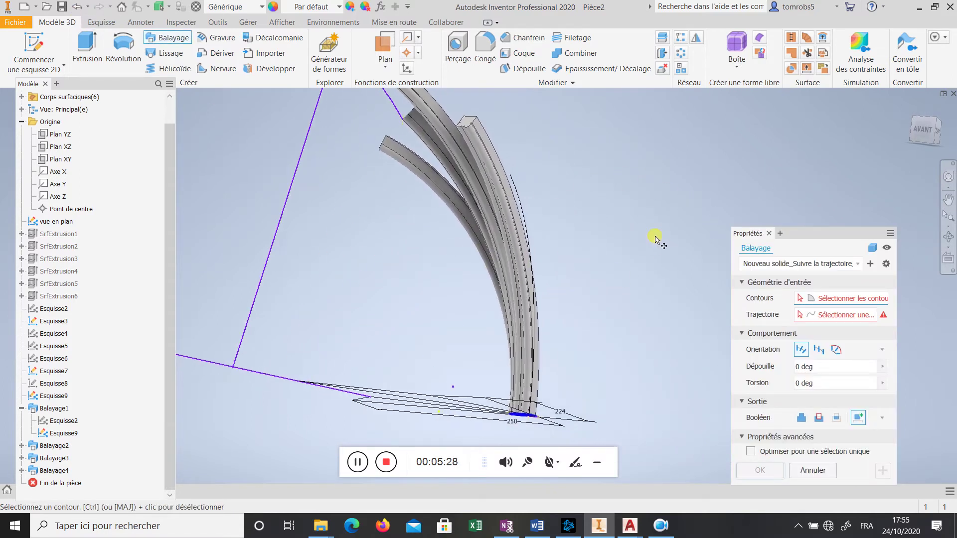
middle_click_drag(657, 239, 761, 308, "shift")
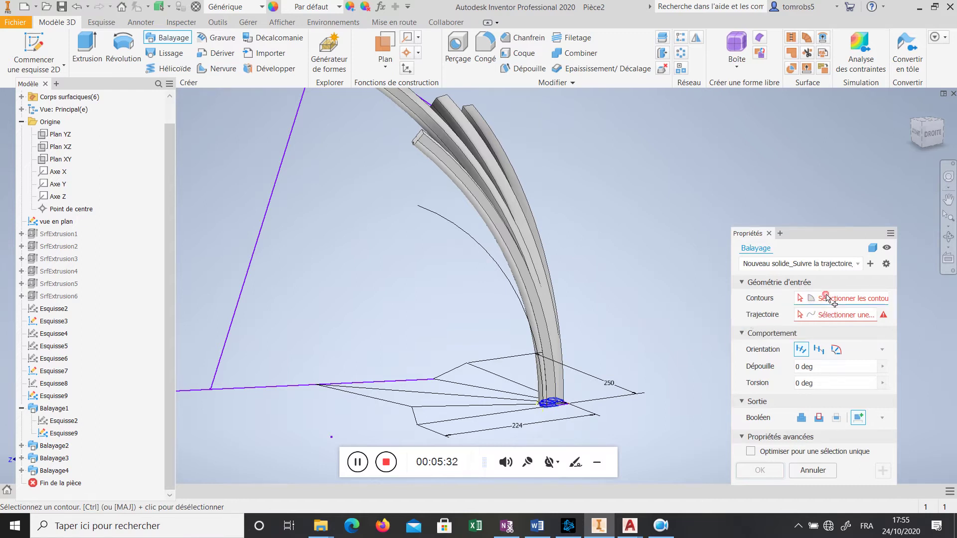
scroll(593, 387, "up", 5)
scroll(547, 371, "down", 4)
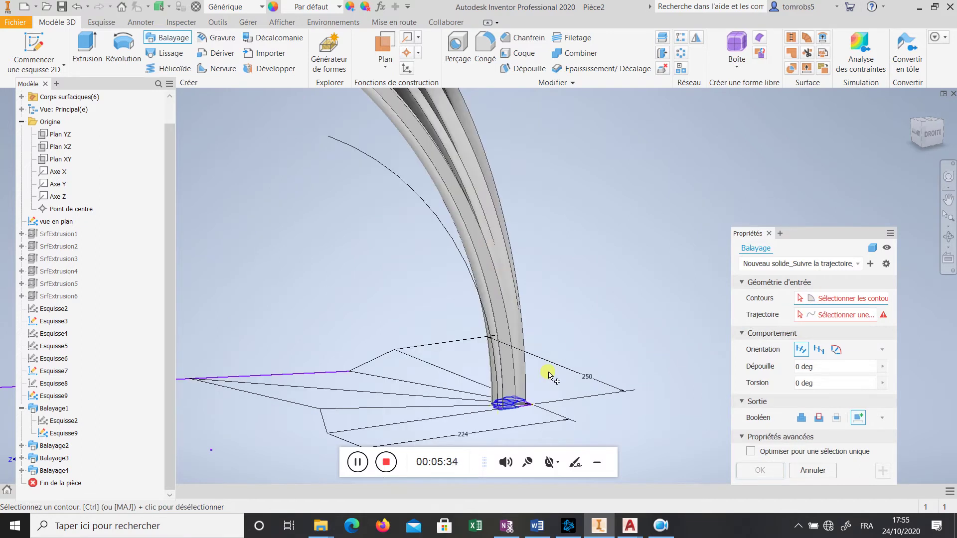
middle_click_drag(548, 372, 544, 397, "shift")
scroll(505, 386, "up", 5)
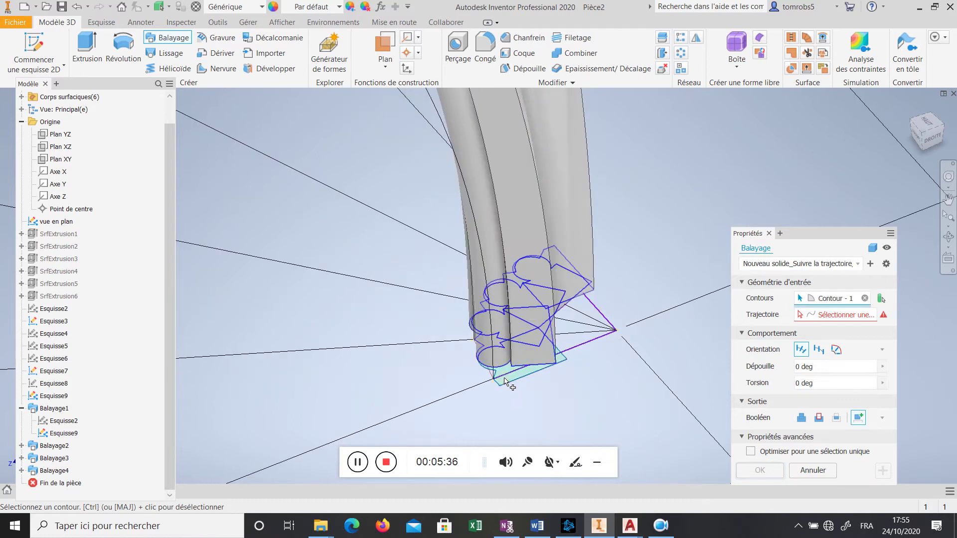
scroll(553, 406, "down", 5)
middle_click_drag(612, 402, 550, 405, "shift")
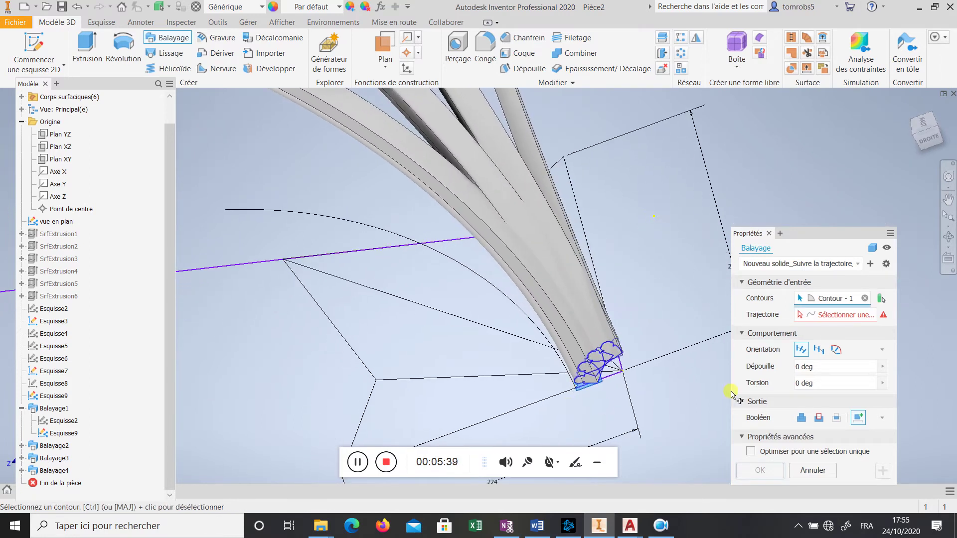
Use the arc as the sweep path, check the preview, and create Balayage5
left_click(810, 315)
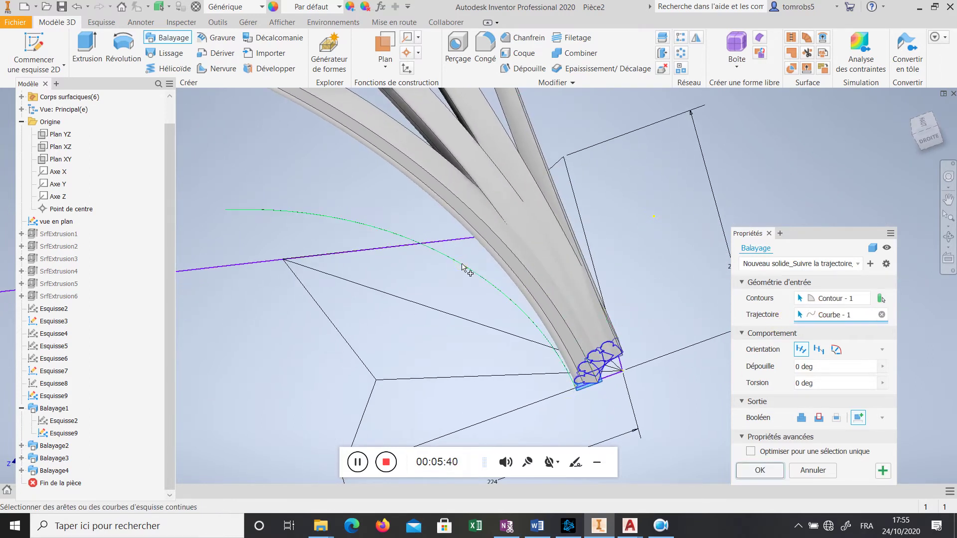
left_click(462, 266)
middle_click_drag(459, 299, 599, 295, "shift")
scroll(499, 302, "down", 6)
middle_click_drag(495, 240, 518, 247, "shift")
scroll(473, 214, "up", 5)
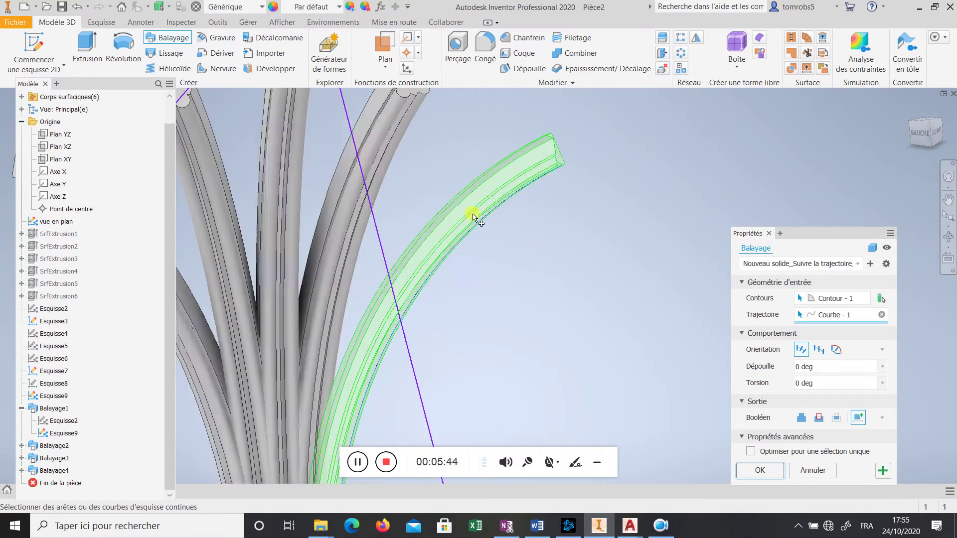
scroll(476, 277, "down", 3)
middle_click_drag(486, 305, 429, 219, "shift")
middle_click_drag(475, 287, 593, 294, "shift")
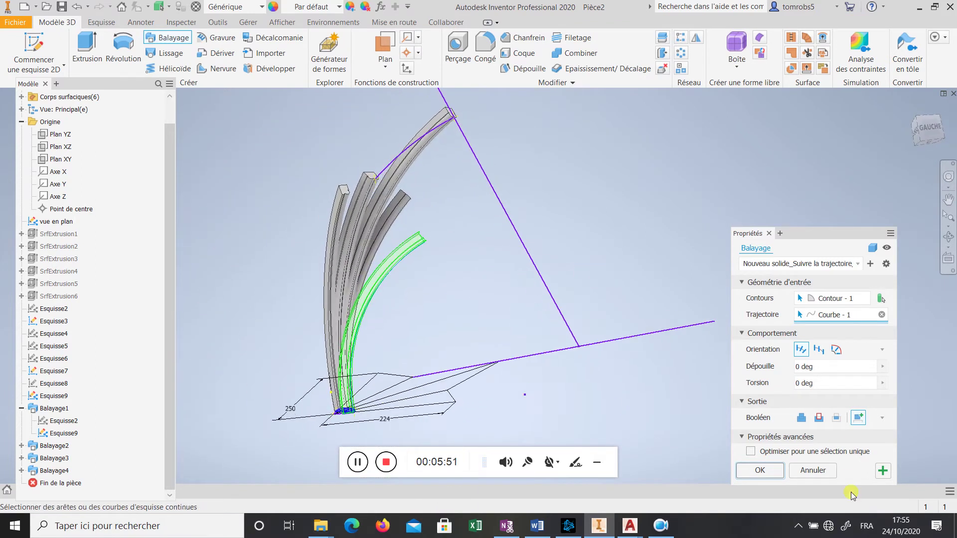
left_click(760, 471)
middle_click_drag(663, 324, 621, 372, "shift")
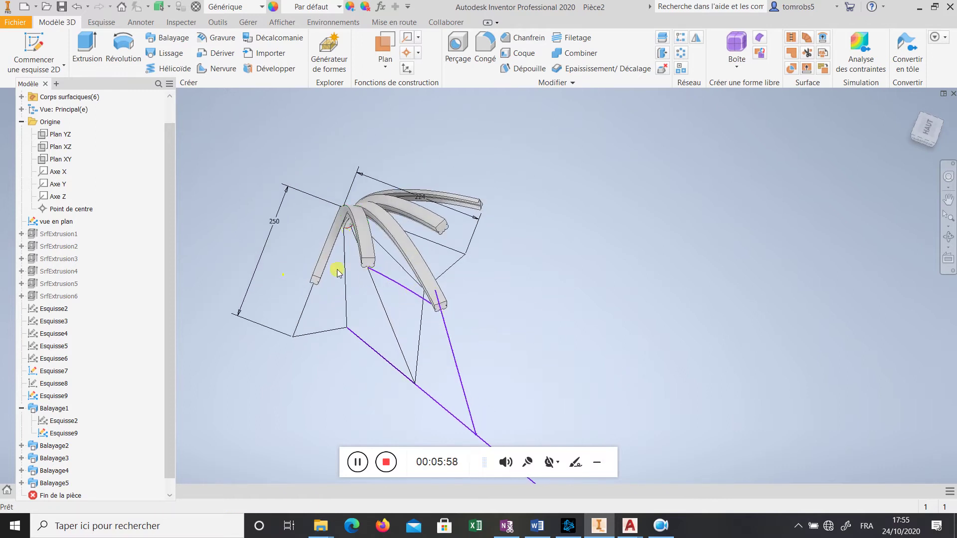
mouse_move(501, 294)
middle_mouse_down("shift")
mouse_move(497, 303)
mouse_move(516, 308)
mouse_move(517, 268)
mouse_move(550, 223)
mouse_move(553, 179)
mouse_move(527, 280)
middle_mouse_up("shift")
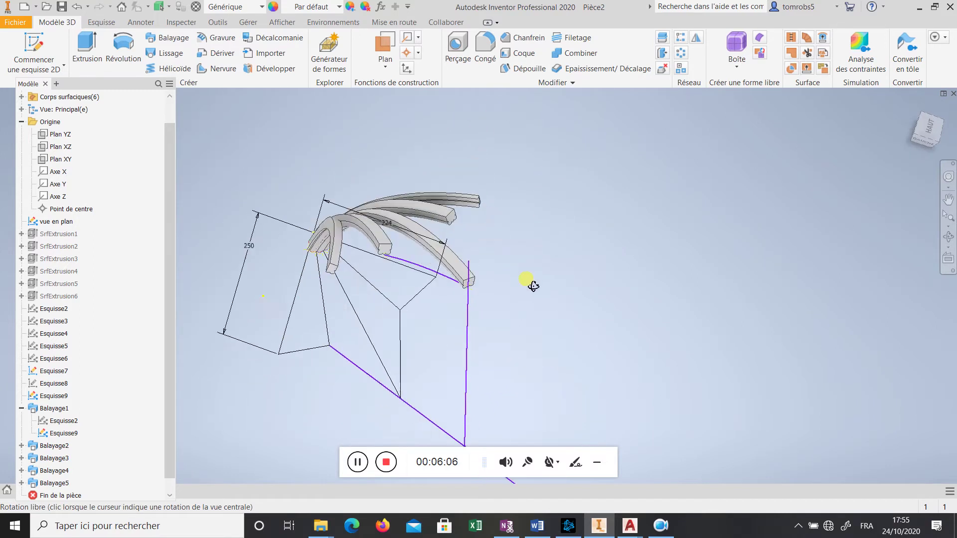
mouse_move(598, 296)
middle_mouse_down("shift")
mouse_move(562, 250)
mouse_move(645, 252)
mouse_move(671, 283)
middle_mouse_up("shift")
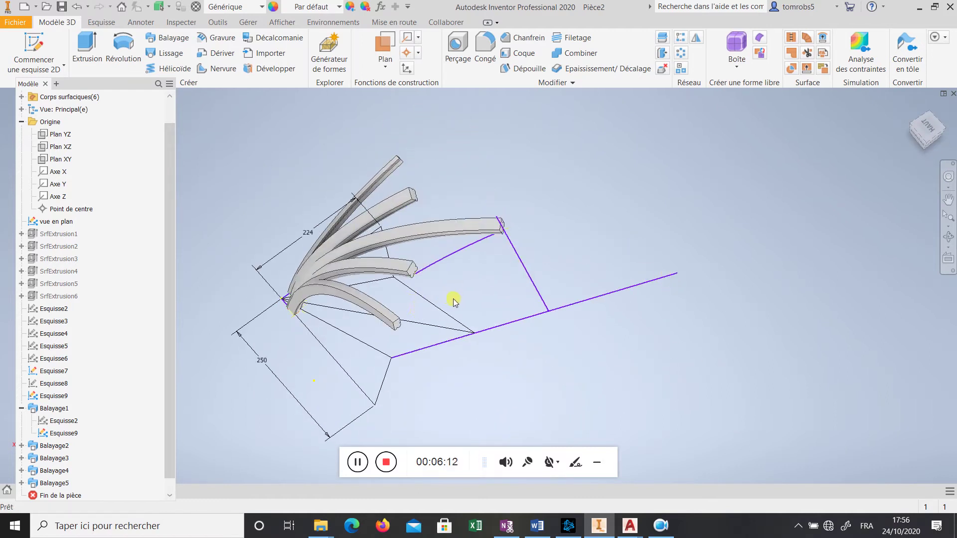
mouse_move(557, 248)
middle_mouse_down("shift")
mouse_move(545, 217)
mouse_move(366, 229)
mouse_move(412, 242)
mouse_move(429, 229)
mouse_move(464, 226)
middle_mouse_up("shift")
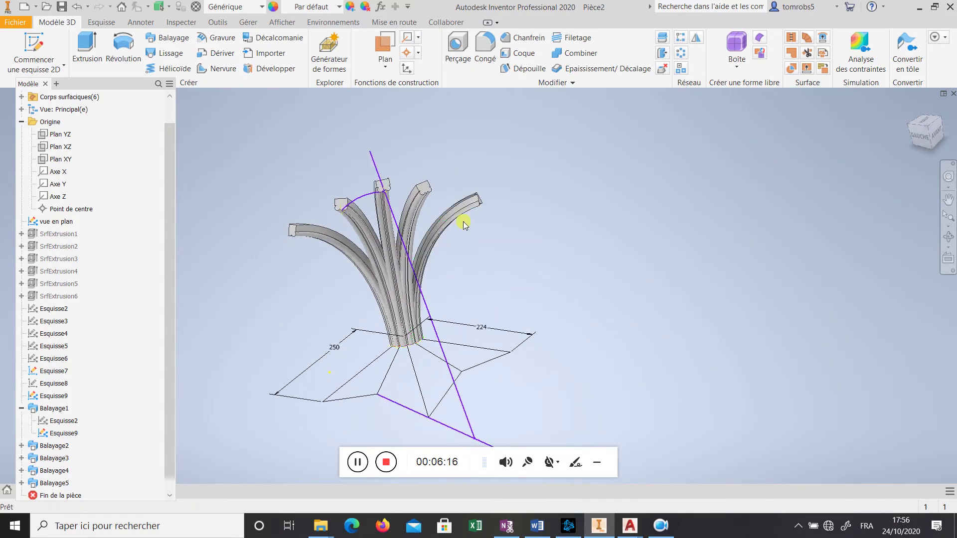
mouse_move(521, 267)
middle_mouse_down("shift")
mouse_move(533, 256)
mouse_move(534, 282)
mouse_move(554, 312)
mouse_move(585, 233)
mouse_move(621, 243)
mouse_move(665, 297)
middle_mouse_up("shift")
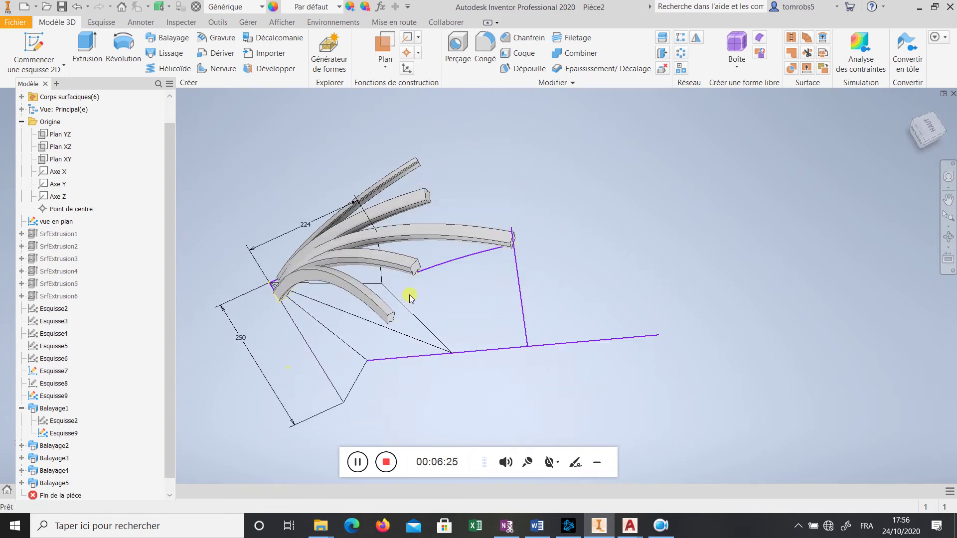
scroll(415, 280, "down", 4)
scroll(409, 324, "up", 2)
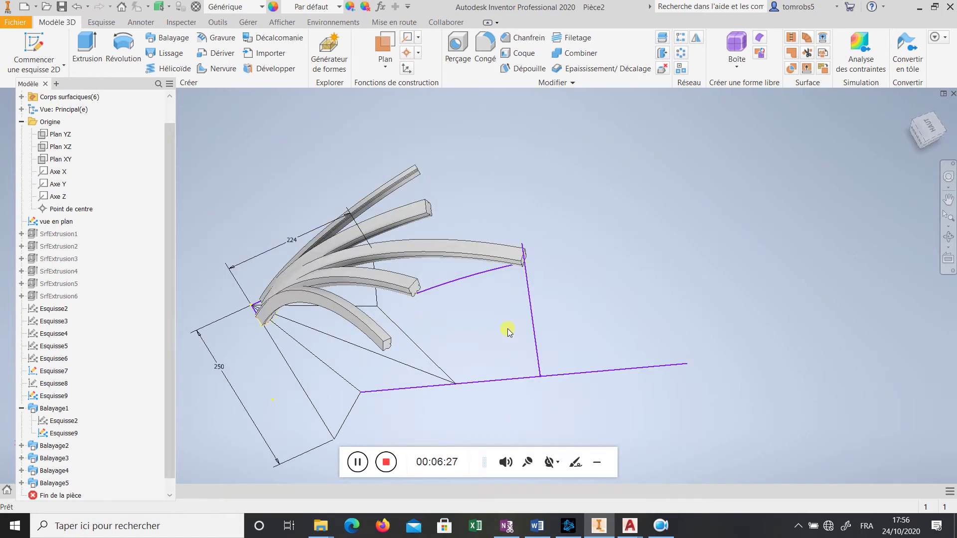
middle_click_drag(507, 329, 508, 287)
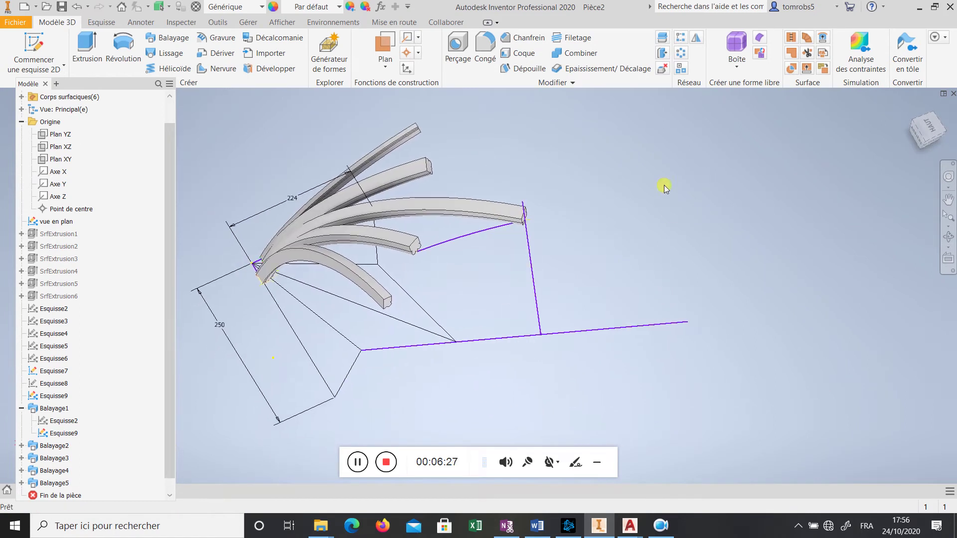
Make the SrfExtrusion4 surface visible
right_click(72, 276)
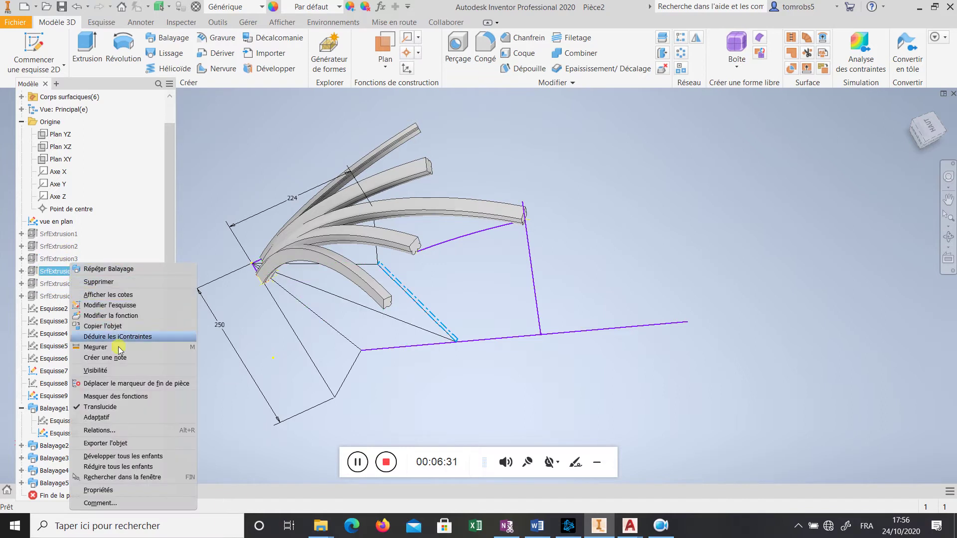
left_click(103, 371)
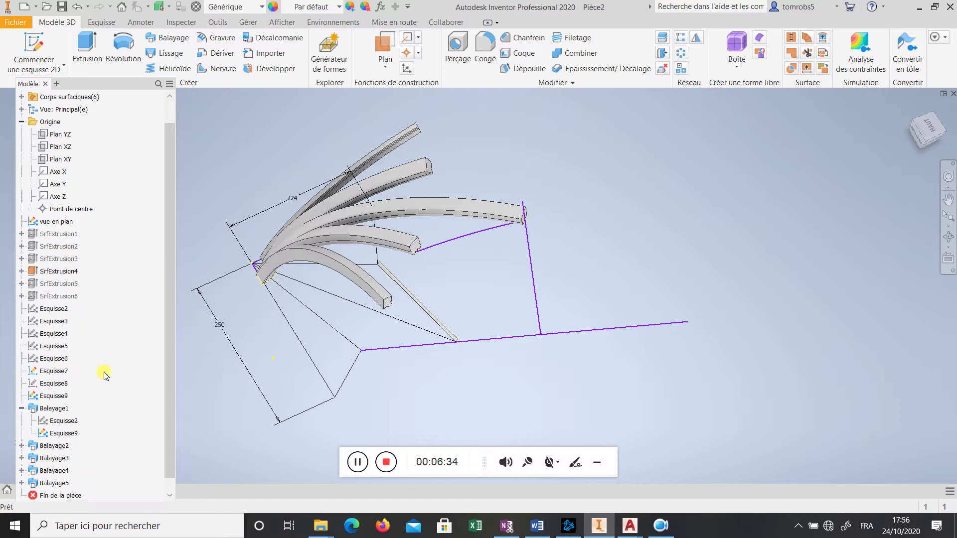
middle_click_drag(508, 334, 417, 329, "shift")
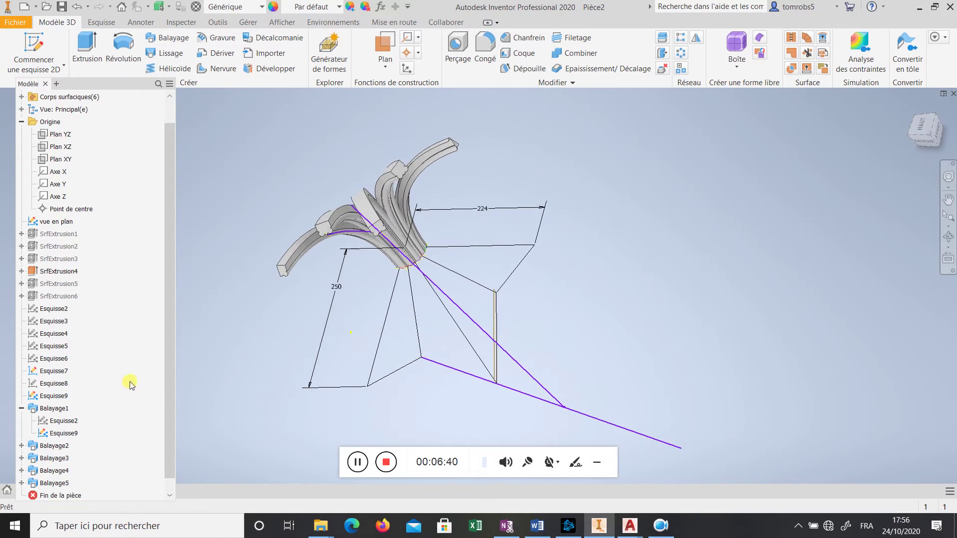
Hide sketch Esquisse8 with Visibilité
left_click(53, 384)
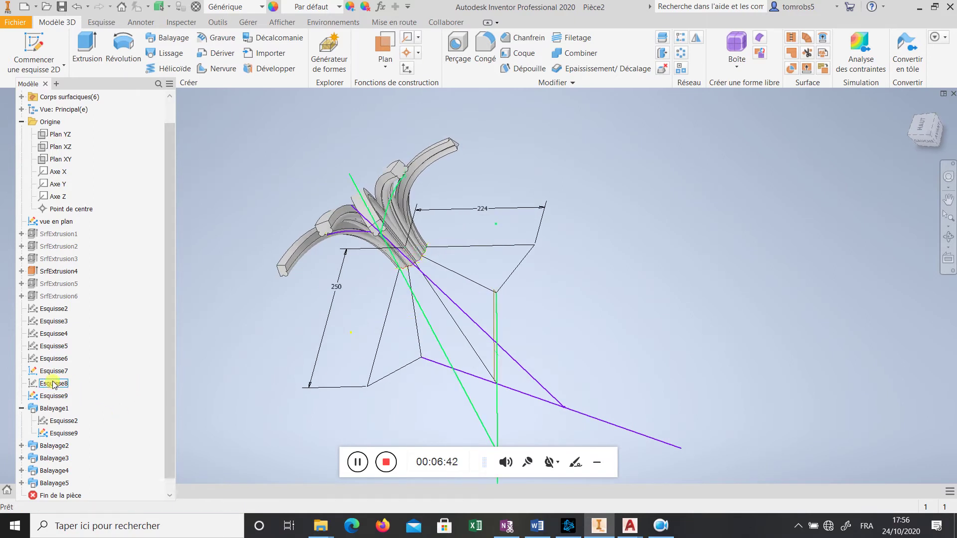
right_click(54, 385)
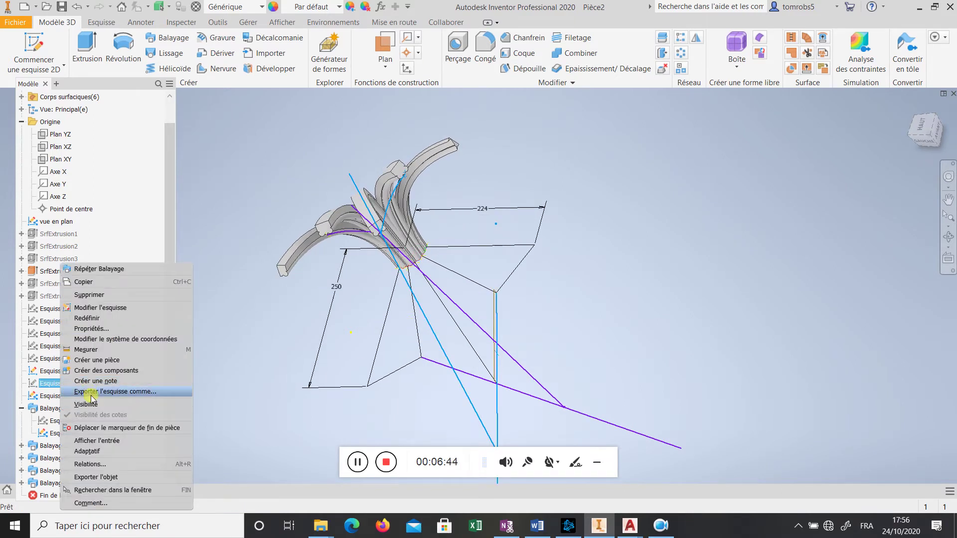
key("Escape")
right_click(69, 384)
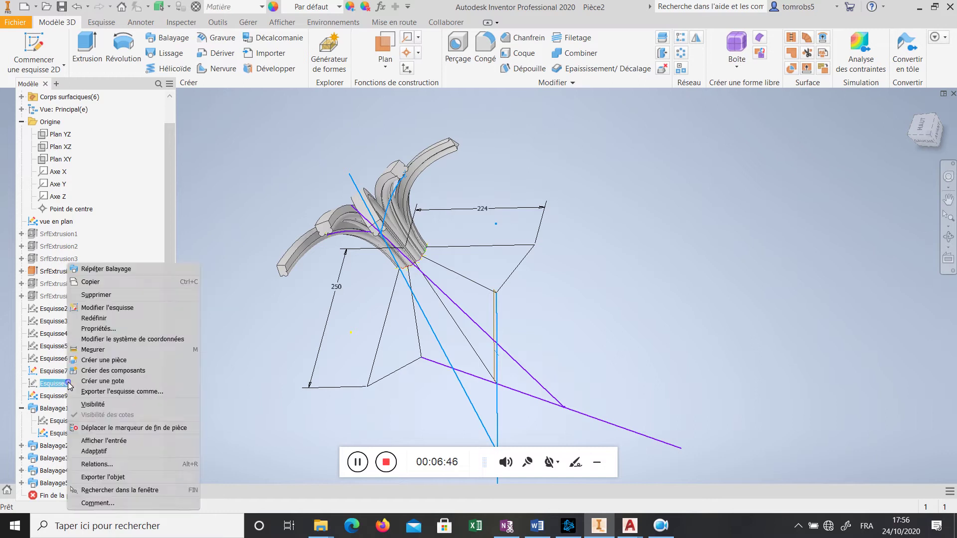
left_click(101, 405)
Orbit and zoom to inspect the five swept bars from the front and above
middle_click_drag(320, 380, 191, 382, "shift")
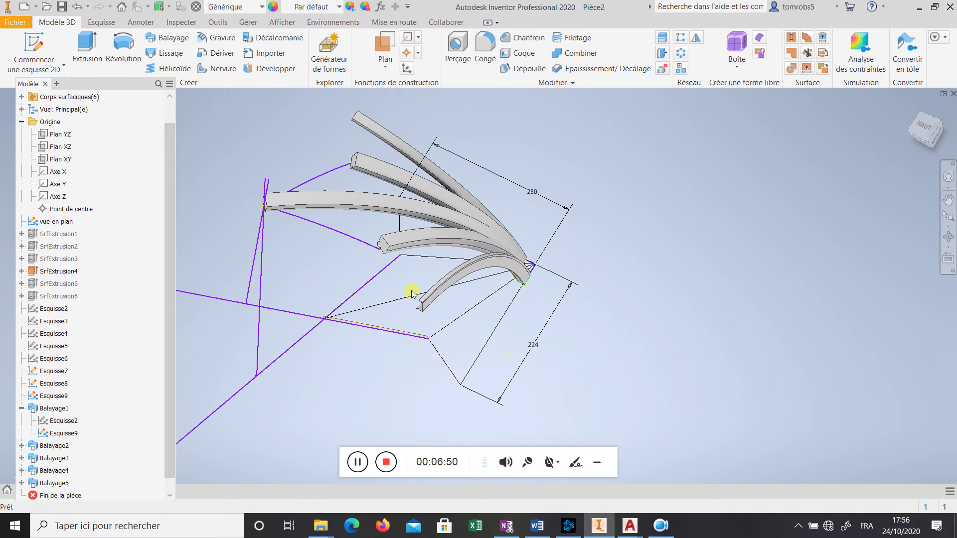
middle_click_drag(455, 329, 546, 326, "shift")
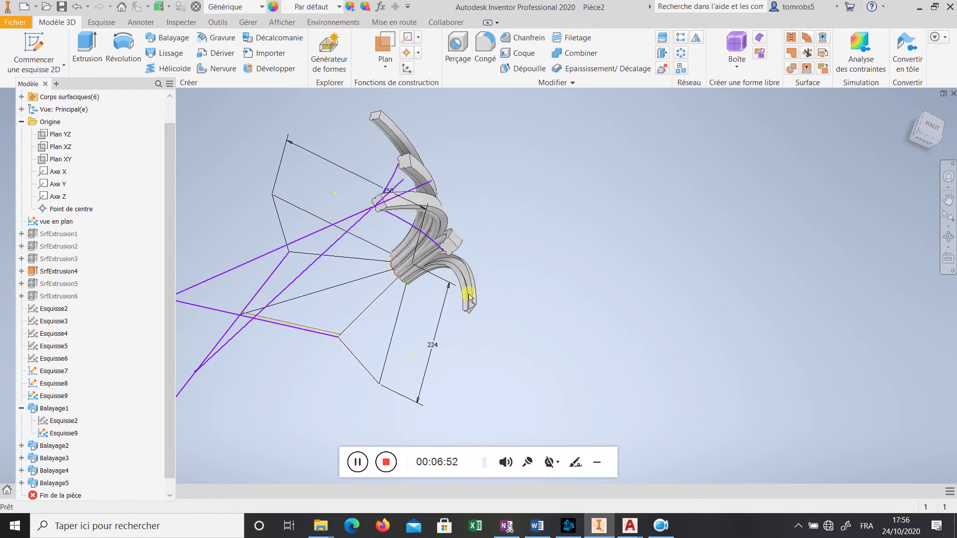
scroll(449, 278, "up", 3)
scroll(450, 277, "up", 1)
middle_click_drag(455, 277, 519, 245, "shift")
scroll(467, 225, "down", 2)
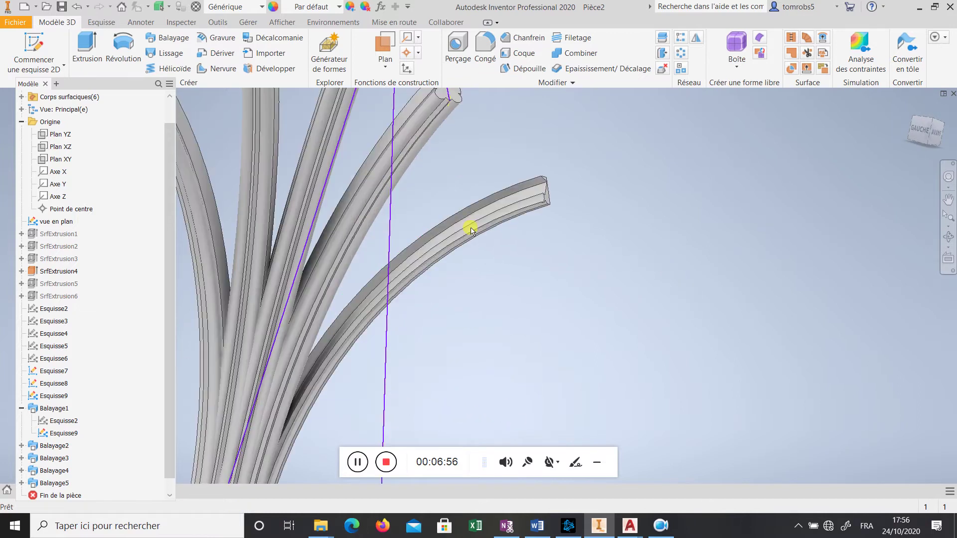
scroll(562, 272, "up", 2)
middle_click_drag(563, 275, 570, 303, "shift")
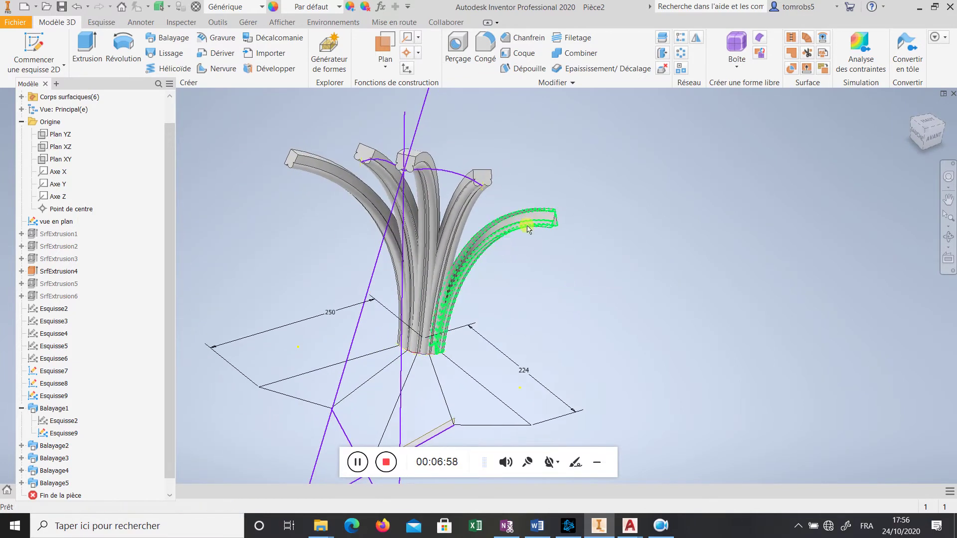
middle_click_drag(590, 213, 562, 212, "shift")
scroll(56, 451, "down", 1)
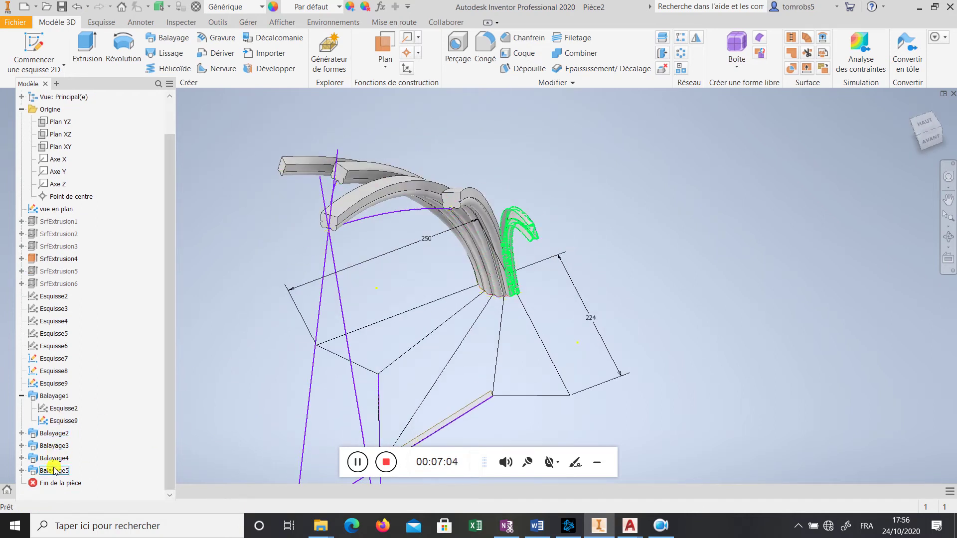
Add the triangular region and one more region to Balayage5's contours, accepting the warning
left_click(54, 470)
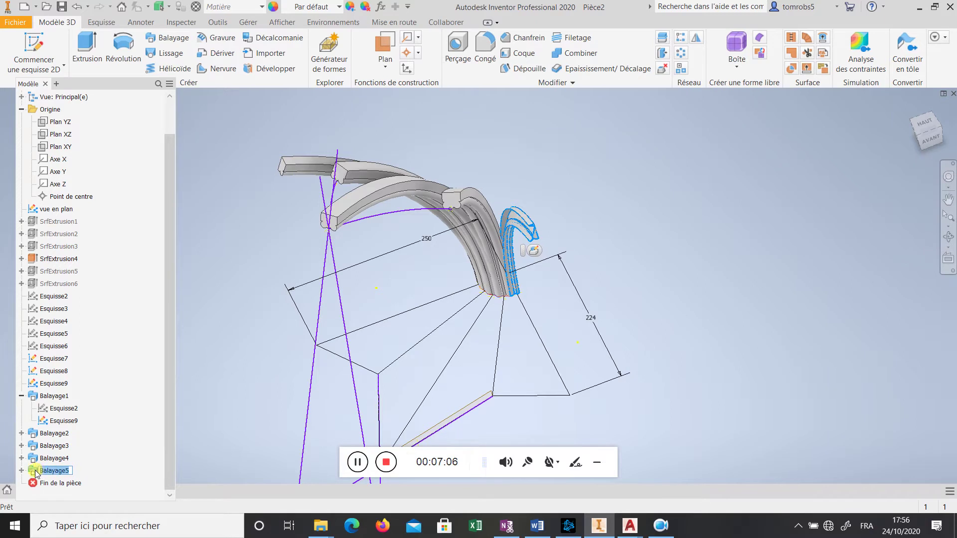
double_click(36, 473)
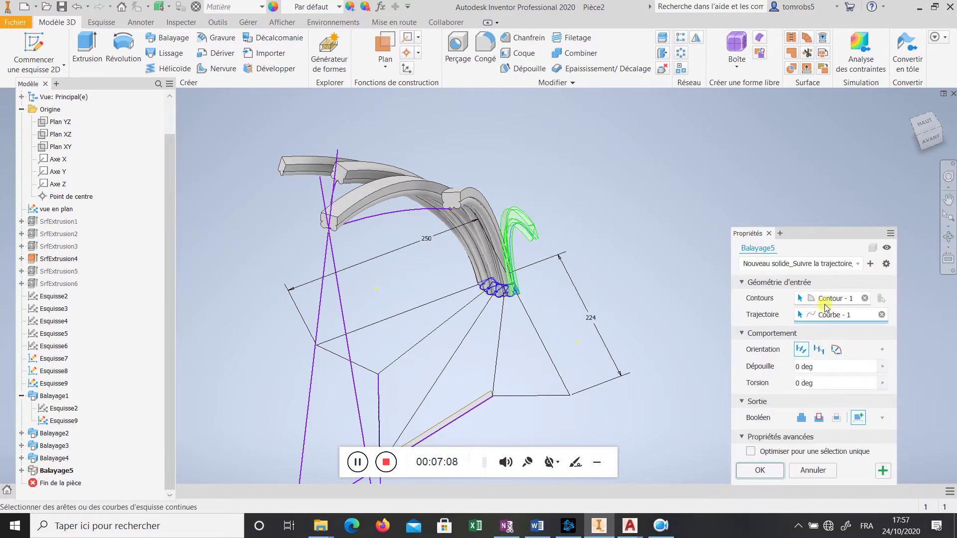
left_click(830, 298)
scroll(536, 305, "up", 5)
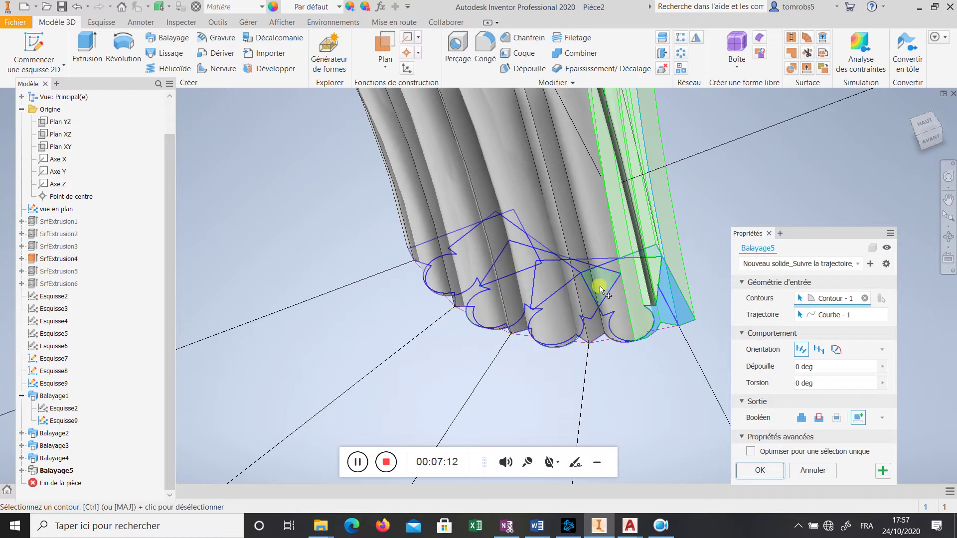
left_click(642, 293)
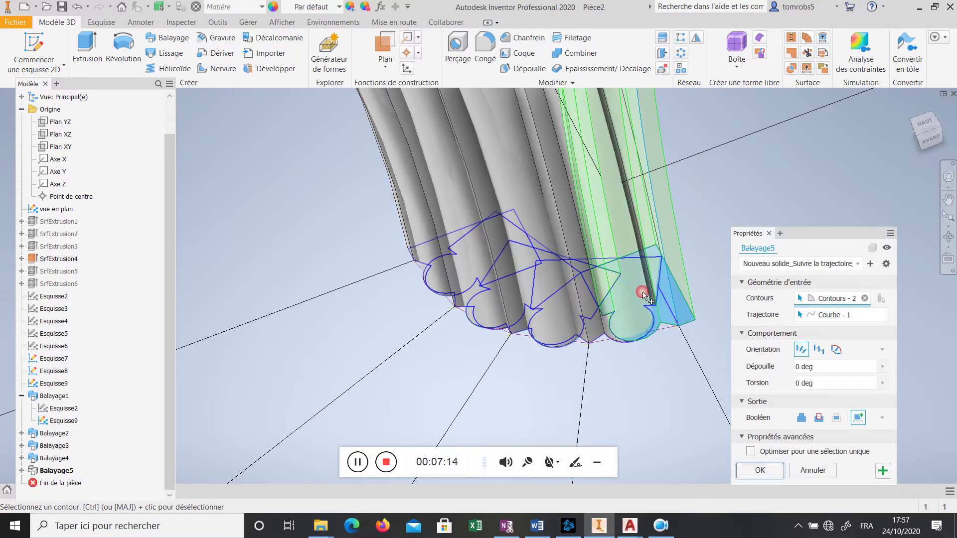
left_click(603, 286)
scroll(502, 321, "down", 5)
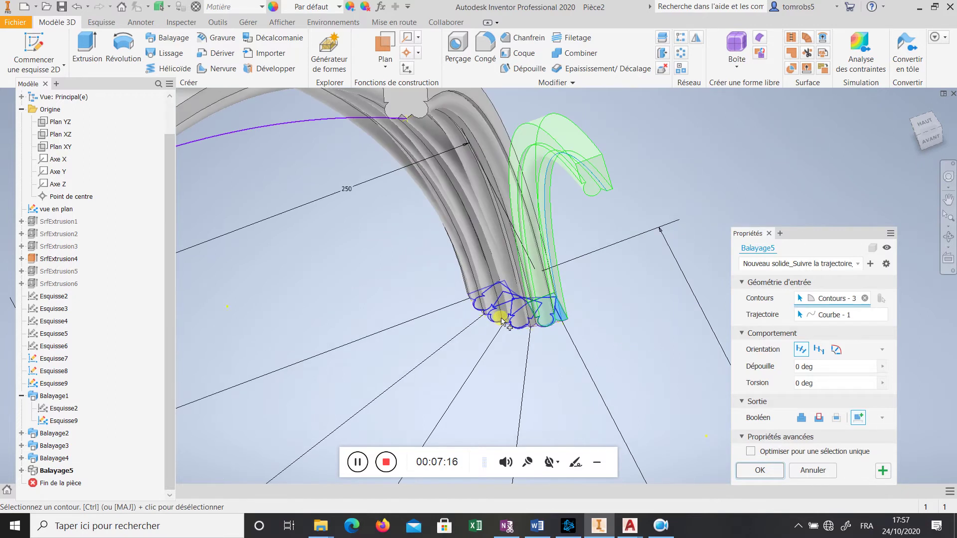
left_click(774, 472)
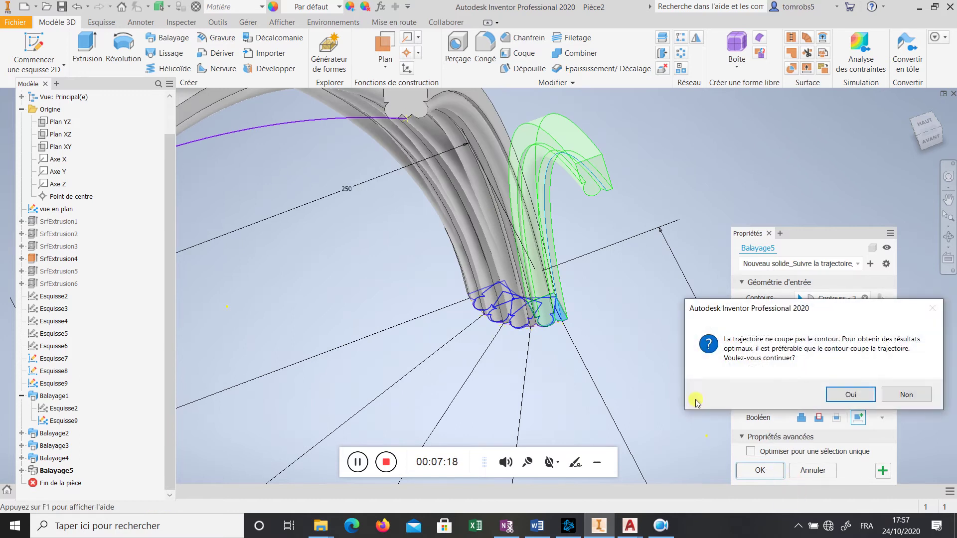
left_click(836, 395)
middle_click_drag(598, 324, 575, 313, "shift")
scroll(556, 318, "down", 6)
middle_click_drag(630, 344, 560, 359, "shift")
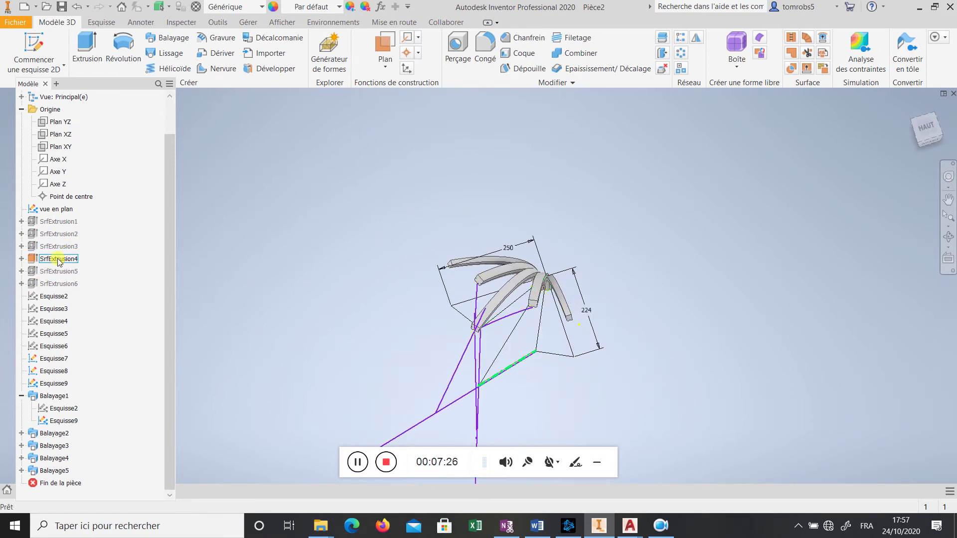
Make SrfExtrusion1 visible again
right_click(43, 226)
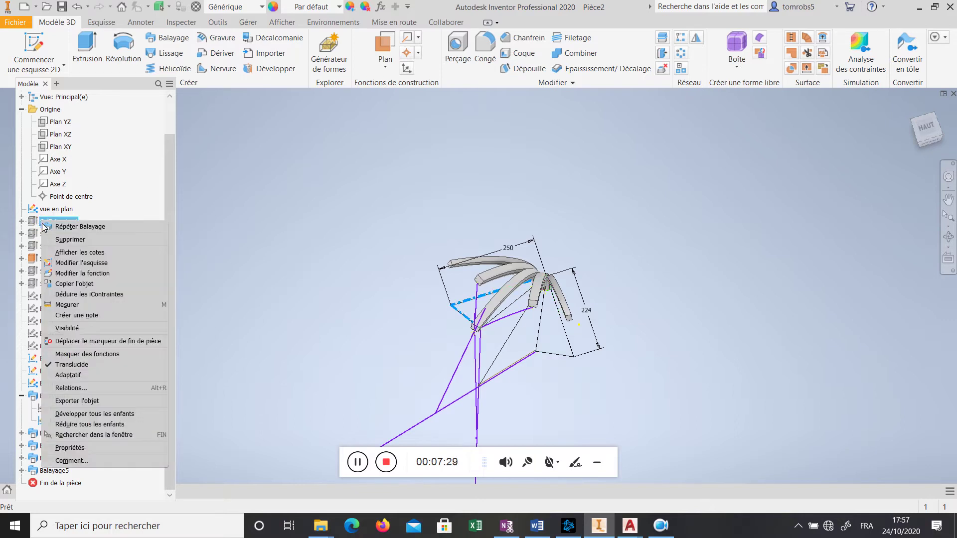
left_click(70, 329)
middle_click_drag(426, 346, 474, 345, "shift")
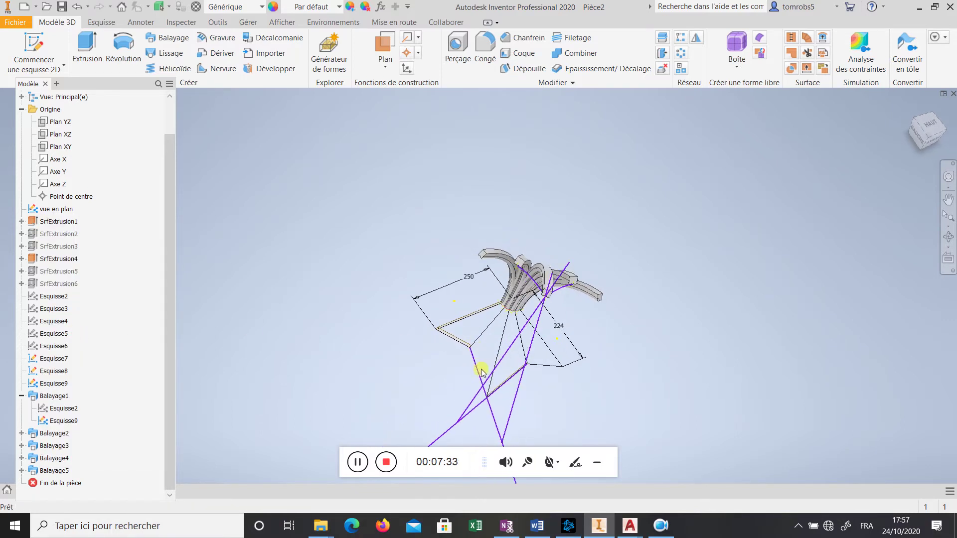
middle_click_drag(590, 411, 473, 339, "shift")
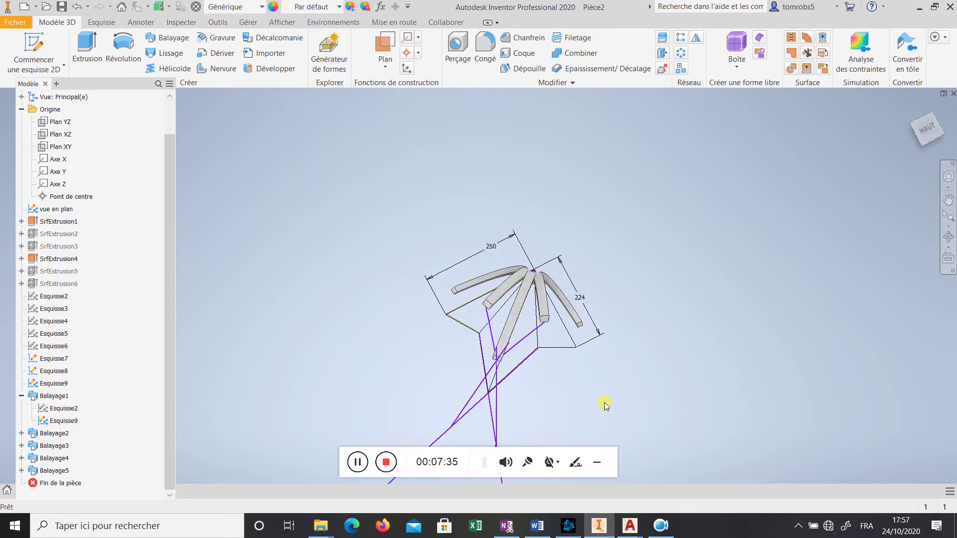
middle_click_drag(604, 406, 571, 355, "shift")
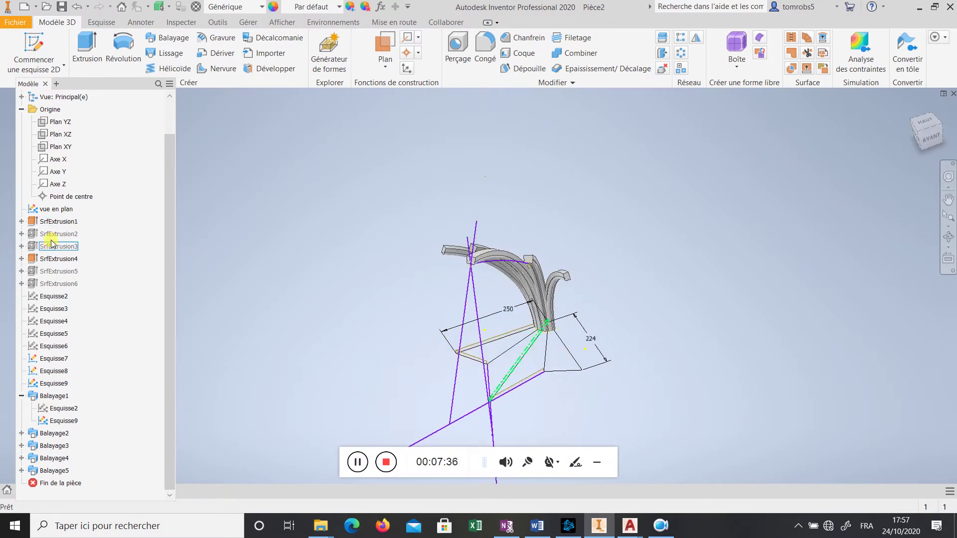
Make SrfExtrusion6 visible again and orbit to face the base
right_click(68, 293)
left_click(98, 372)
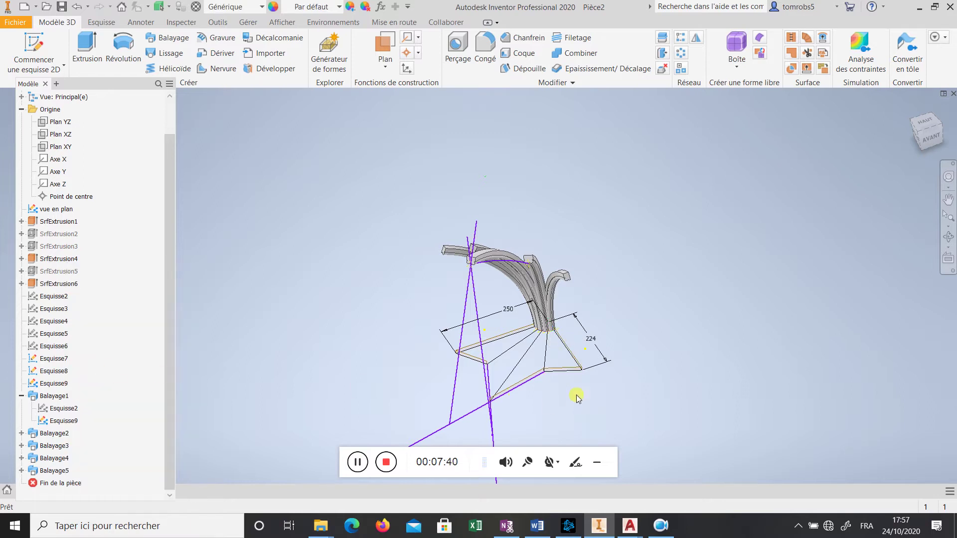
scroll(566, 349, "up", 3)
left_click_drag(614, 378, 584, 383)
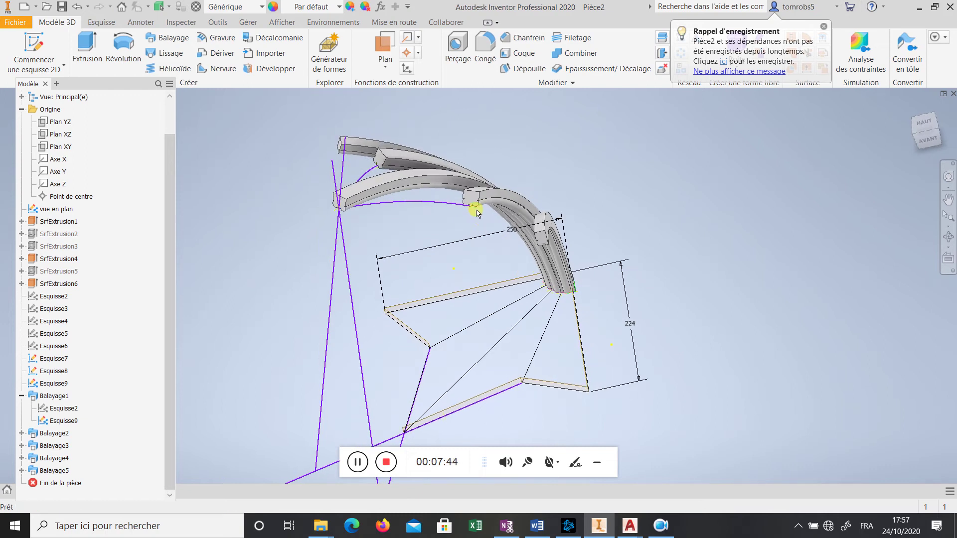
left_click_drag(476, 212, 617, 404)
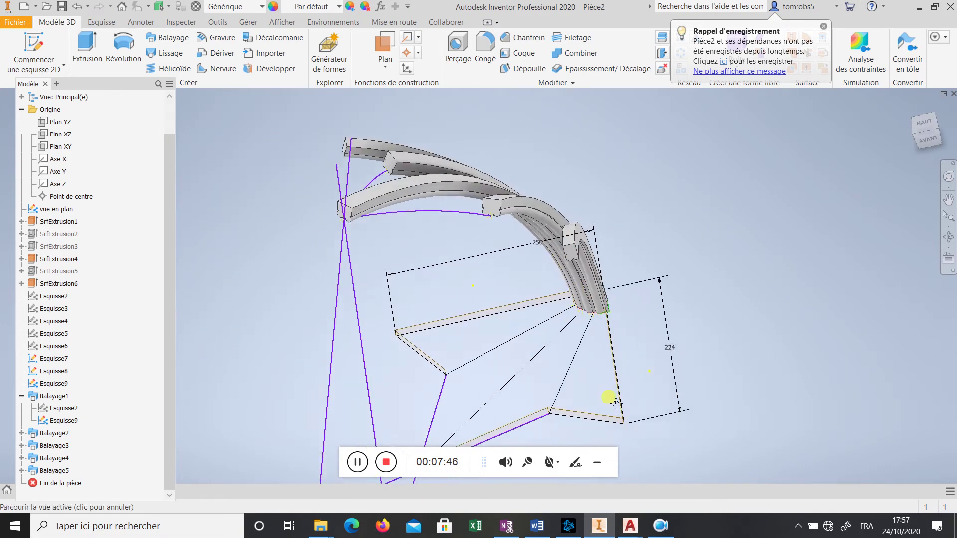
middle_click_drag(616, 404, 588, 380)
mouse_move(665, 380)
left_mouse_down()
mouse_move(679, 374)
mouse_move(666, 364)
mouse_move(661, 376)
left_mouse_up()
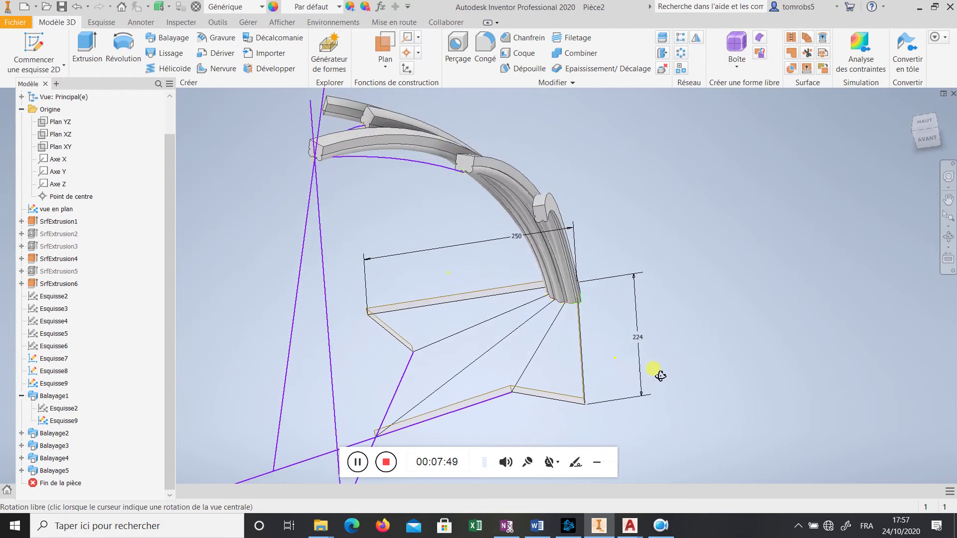
Create new sketch Esquisse10 on the base face
right_click(549, 400)
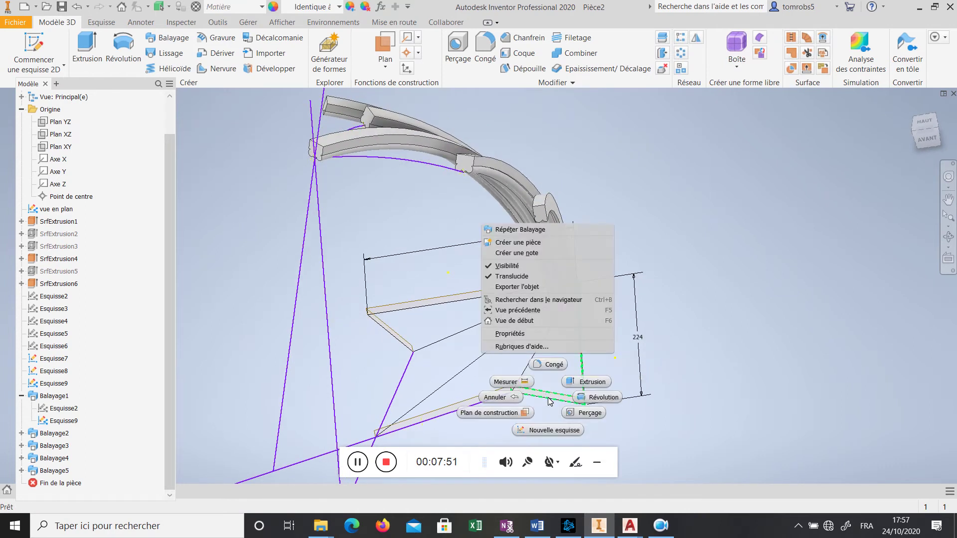
left_click(567, 432)
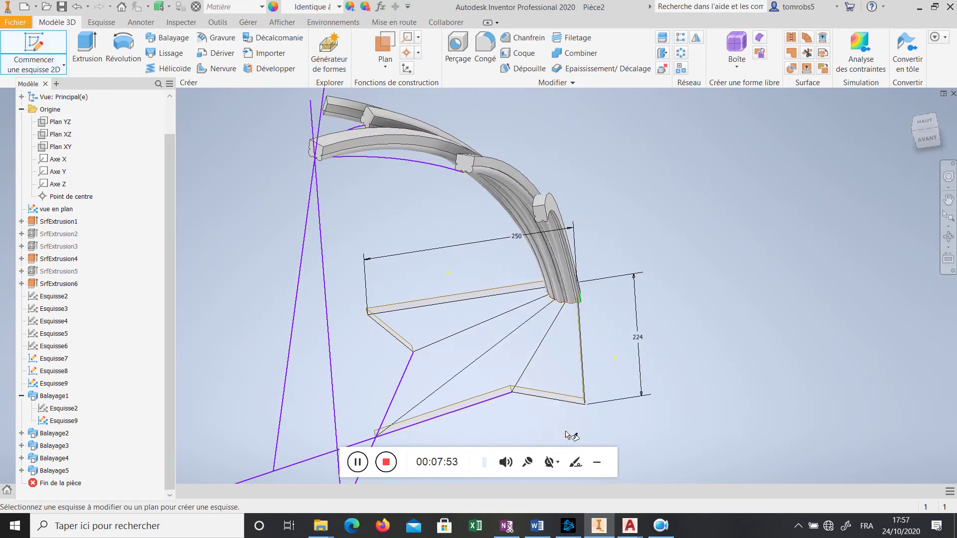
left_click(549, 399)
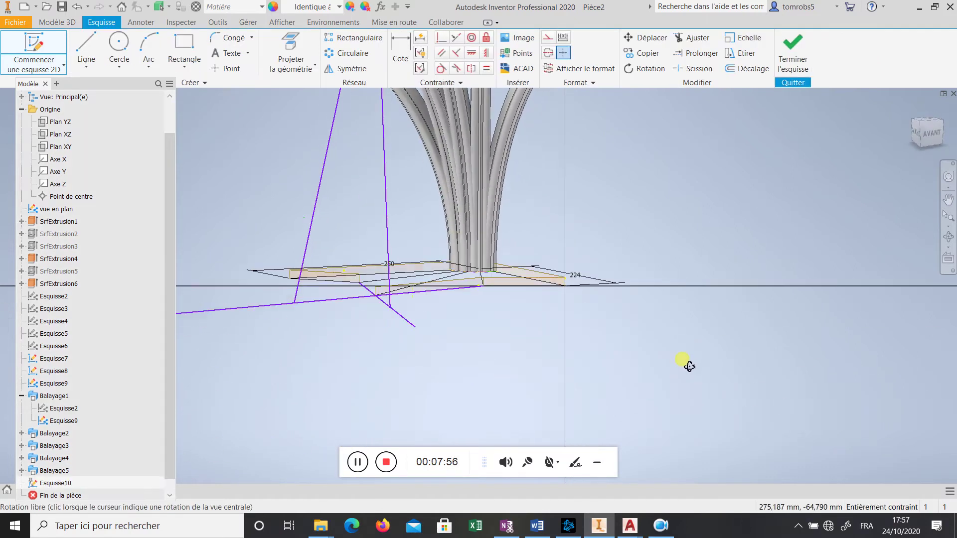
scroll(577, 265, "up", 6)
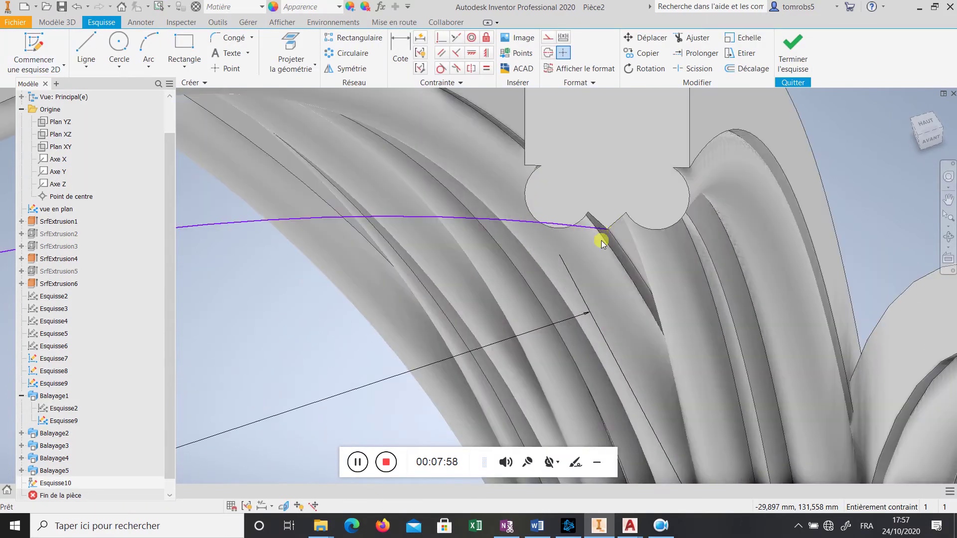
scroll(607, 233, "down", 5)
scroll(762, 299, "up", 4)
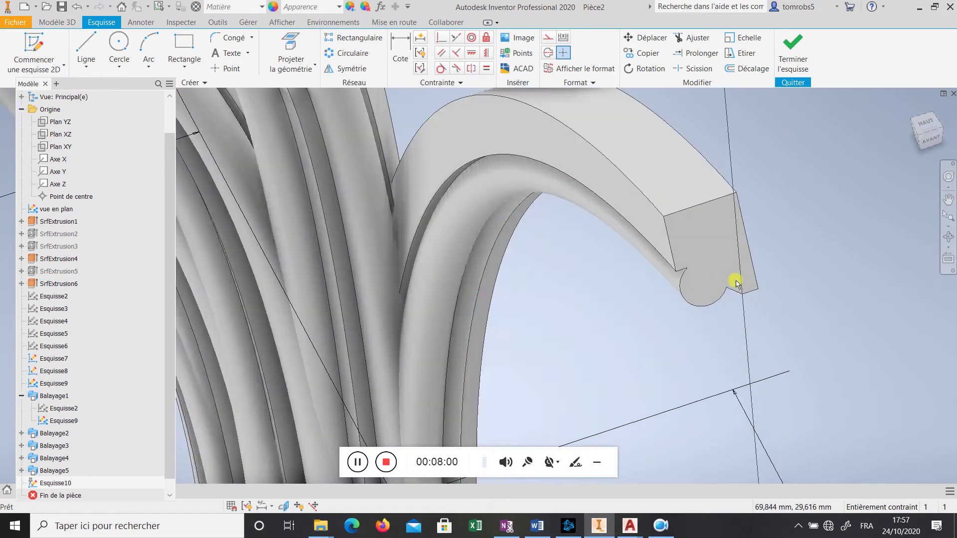
scroll(742, 295, "down", 5)
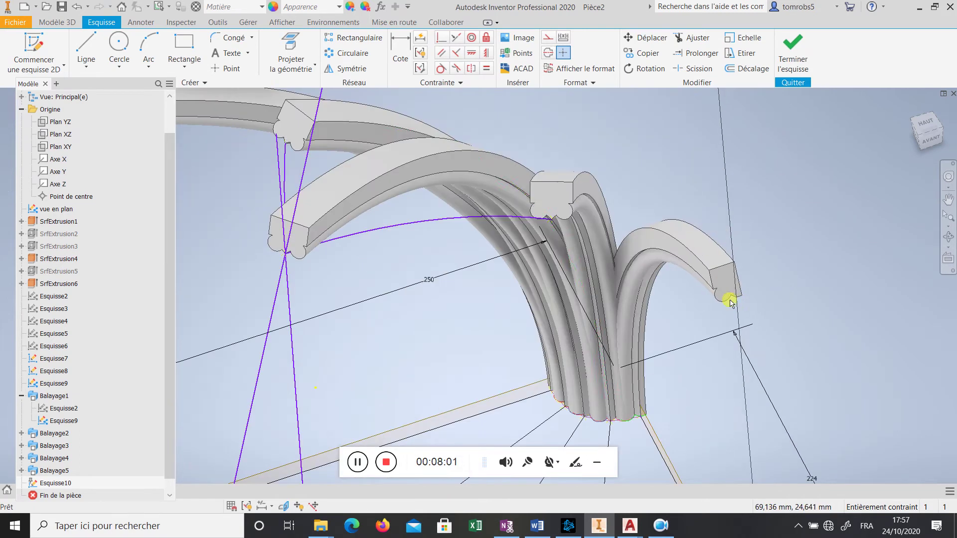
Project an edge of the fluted column into Esquisse10
left_click(86, 48)
left_click(290, 50)
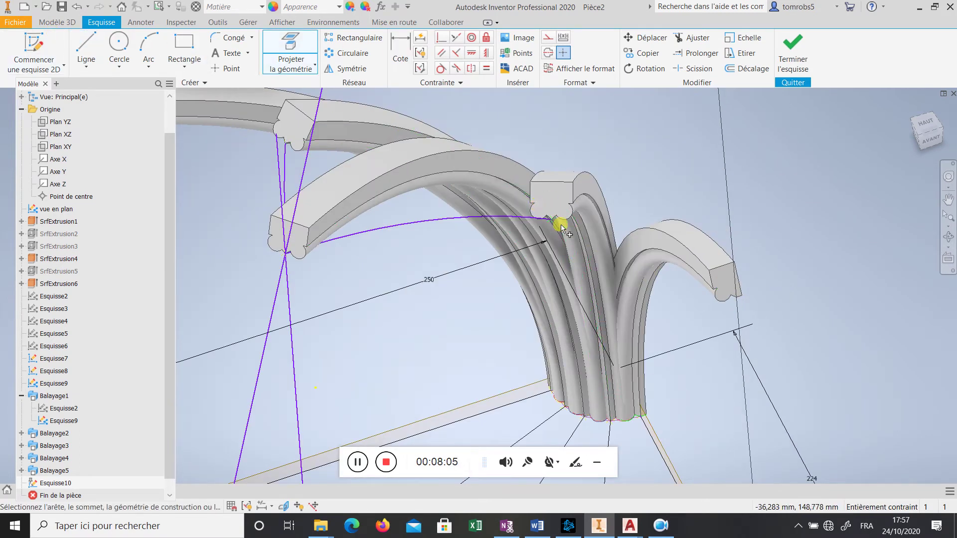
scroll(547, 219, "up", 5)
left_click(459, 231)
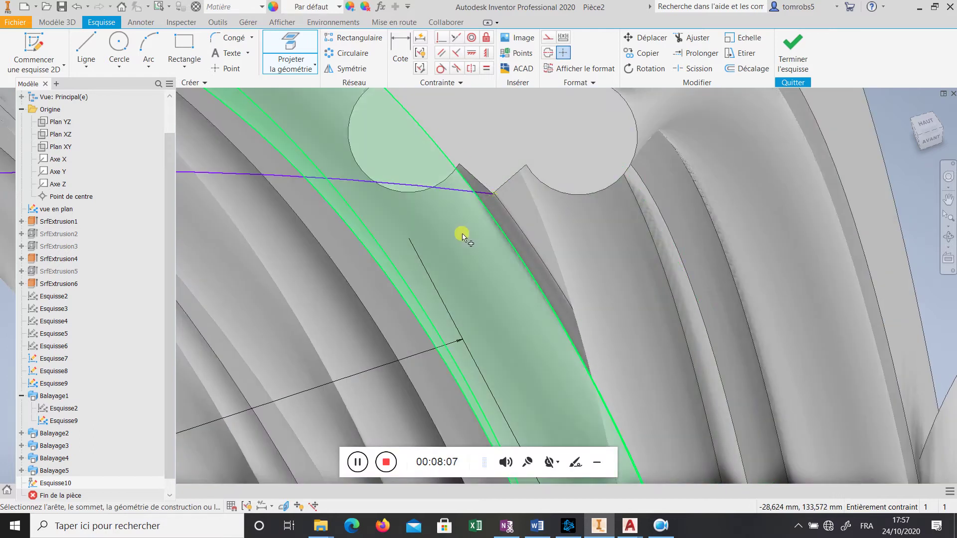
scroll(518, 264, "down", 5)
scroll(723, 338, "up", 5)
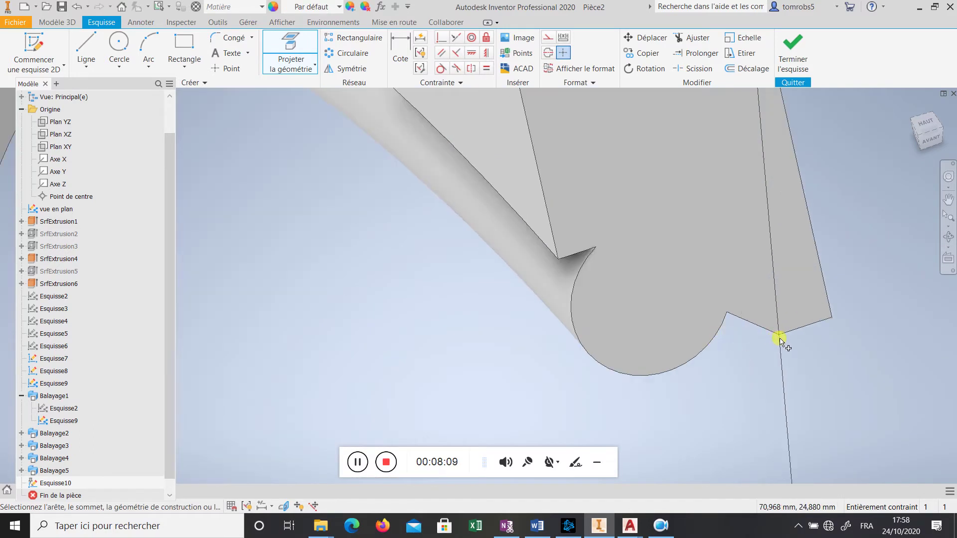
scroll(646, 344, "down", 5)
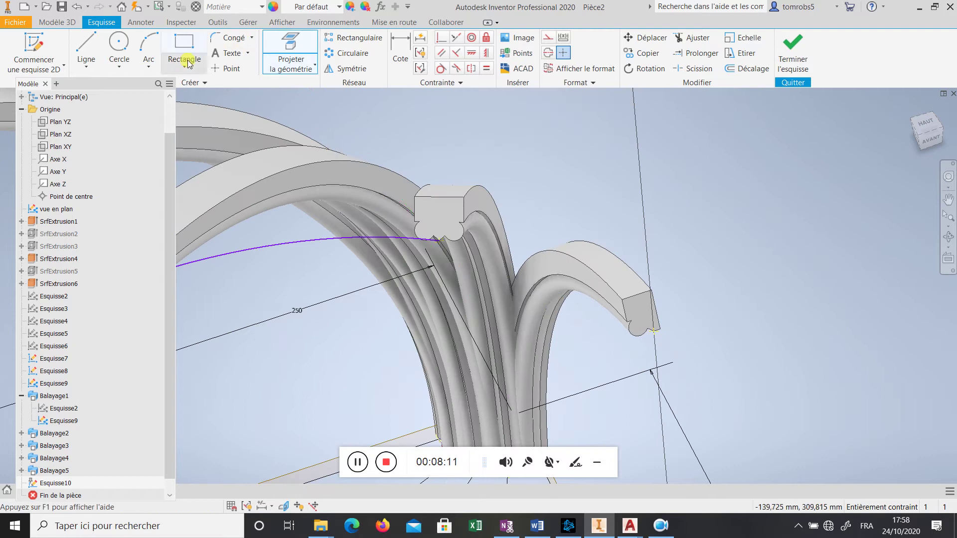
Draw a chord line from the curve's end to the right bar's top corner
left_click(86, 45)
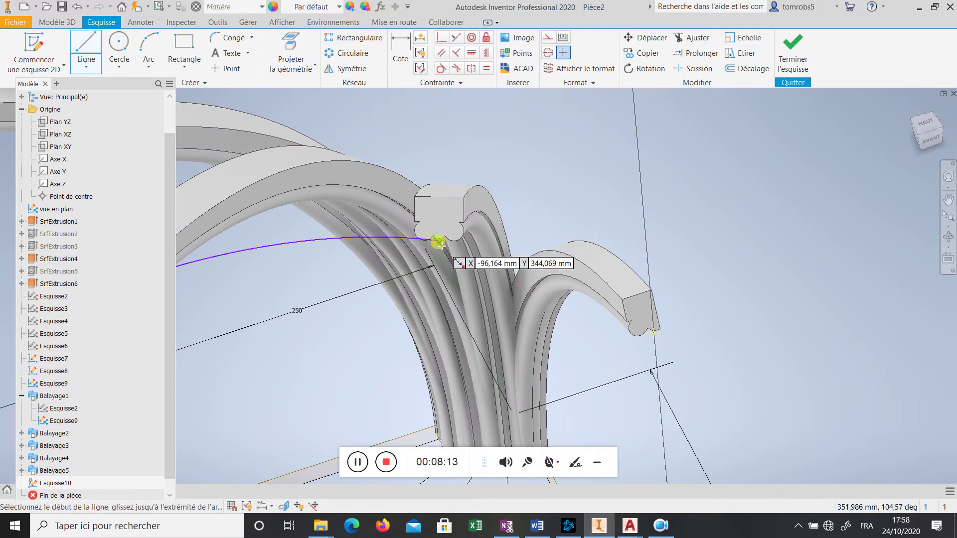
left_click(440, 241)
left_click(653, 330)
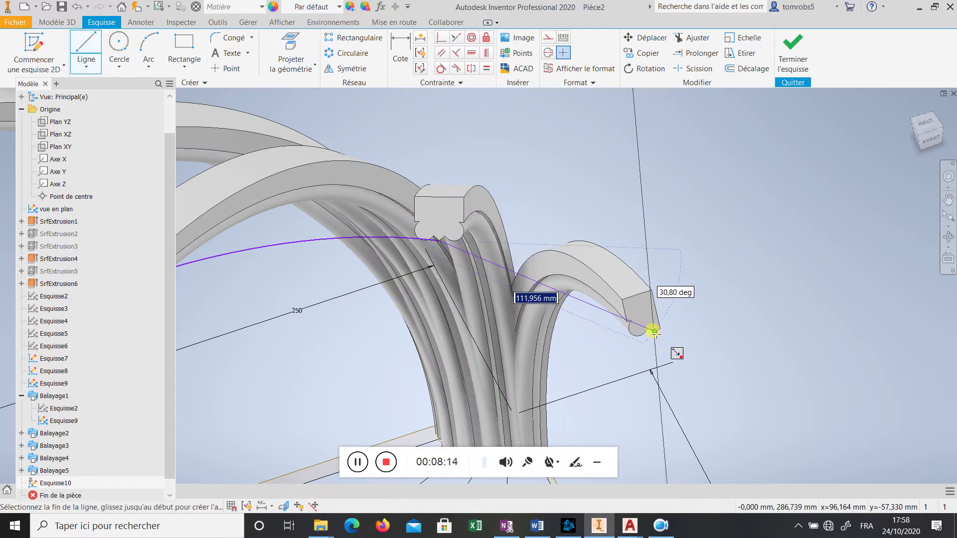
left_click_drag(653, 330, 539, 297)
scroll(539, 297, "down", 5)
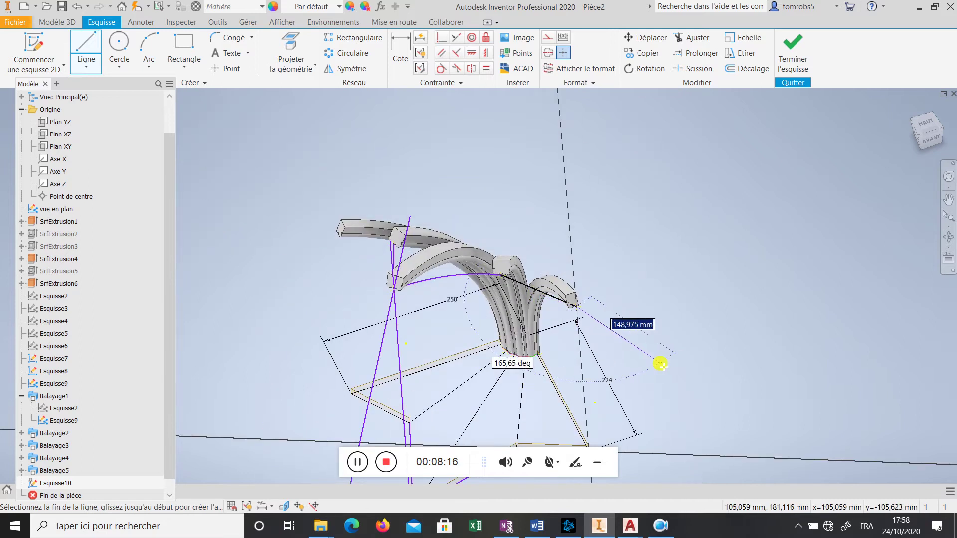
key("Escape")
scroll(527, 294, "up", 3)
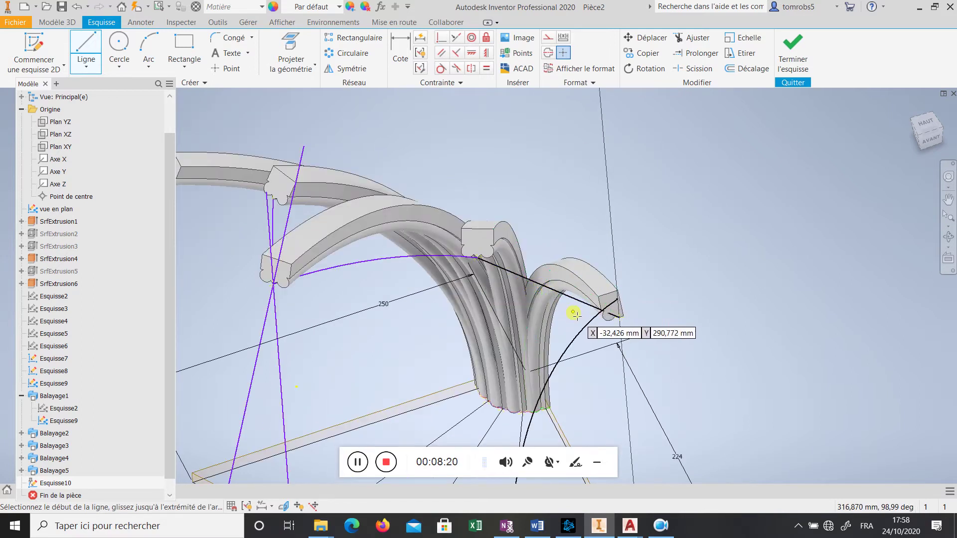
Draw a line from the chord down past the base and constrain it perpendicular to the chord
middle_click_drag(573, 314, 522, 294, "shift")
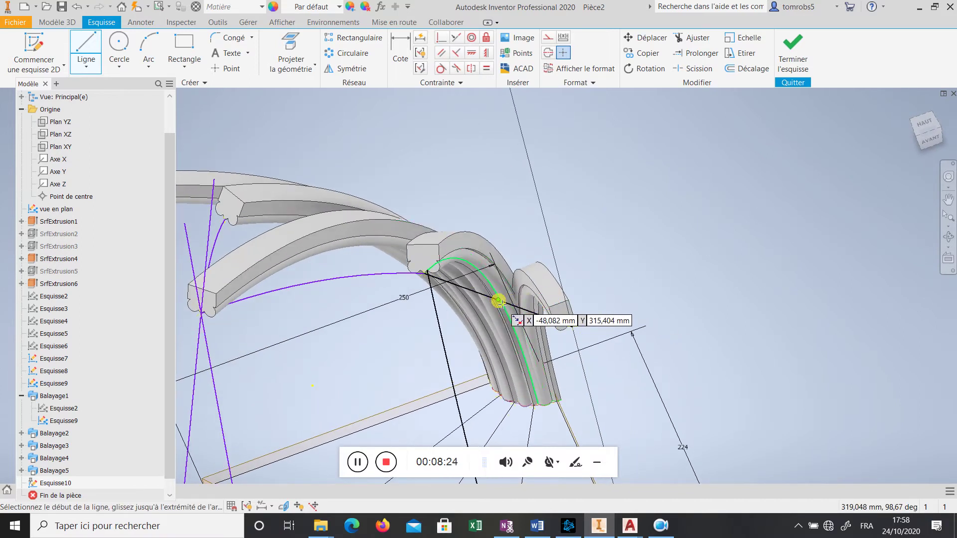
left_click(497, 301)
scroll(505, 332, "down", 5)
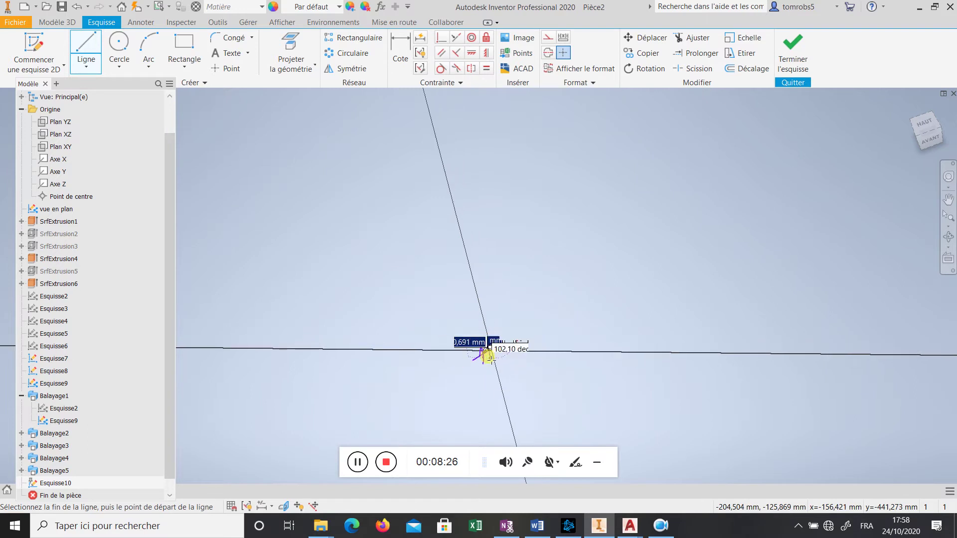
scroll(488, 352, "up", 5)
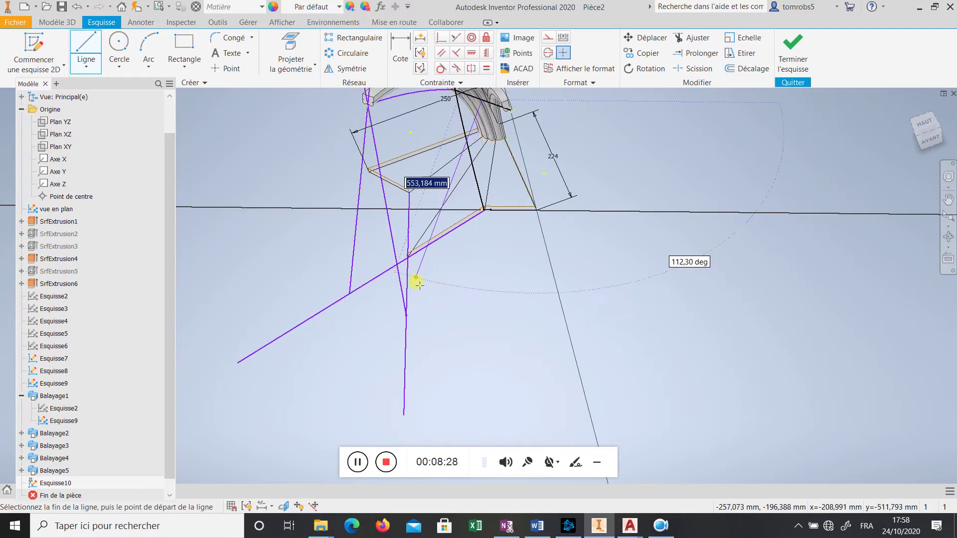
left_click(381, 340)
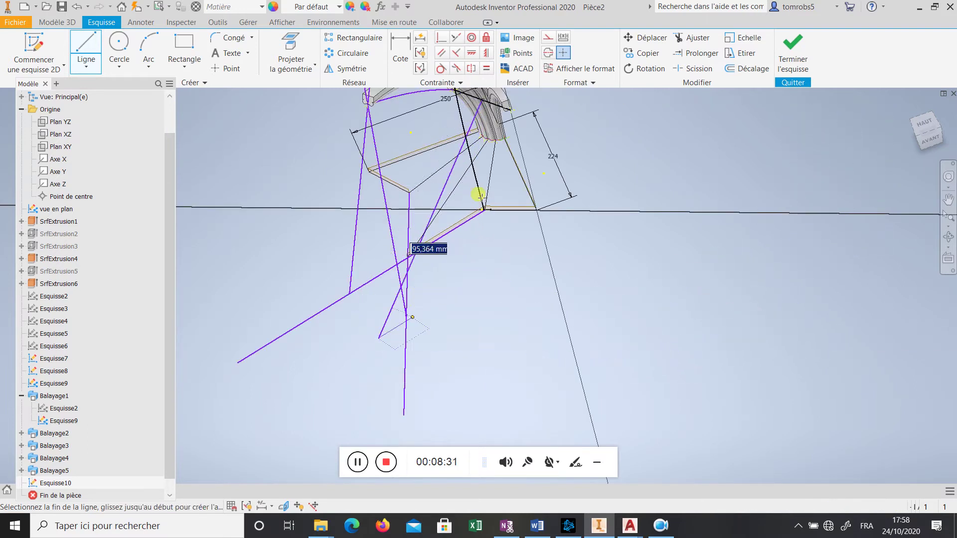
left_click(455, 53)
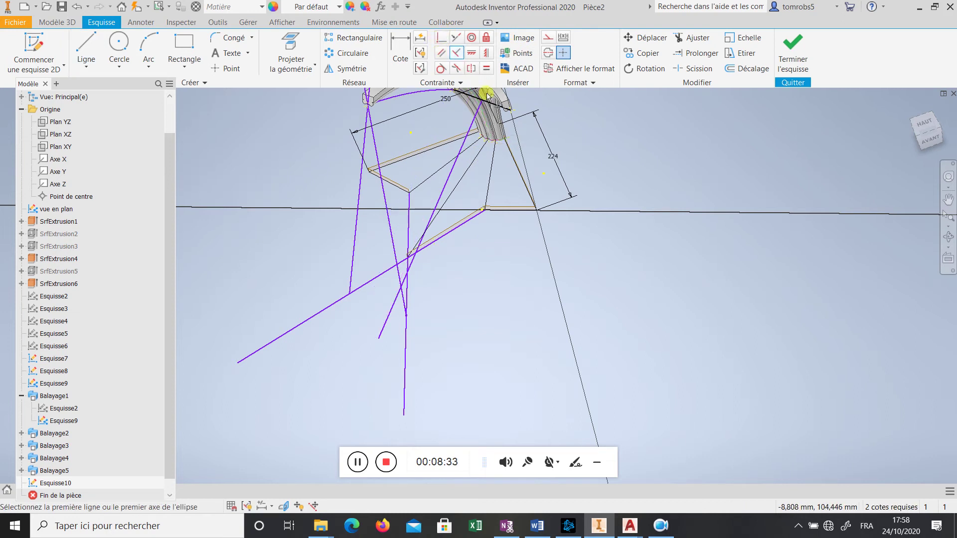
left_click(477, 118)
Begin another line at the base corner, abandon it, and activate Trim
mouse_move(544, 272)
middle_mouse_down("shift")
mouse_move(551, 281)
mouse_move(561, 251)
middle_mouse_up("shift")
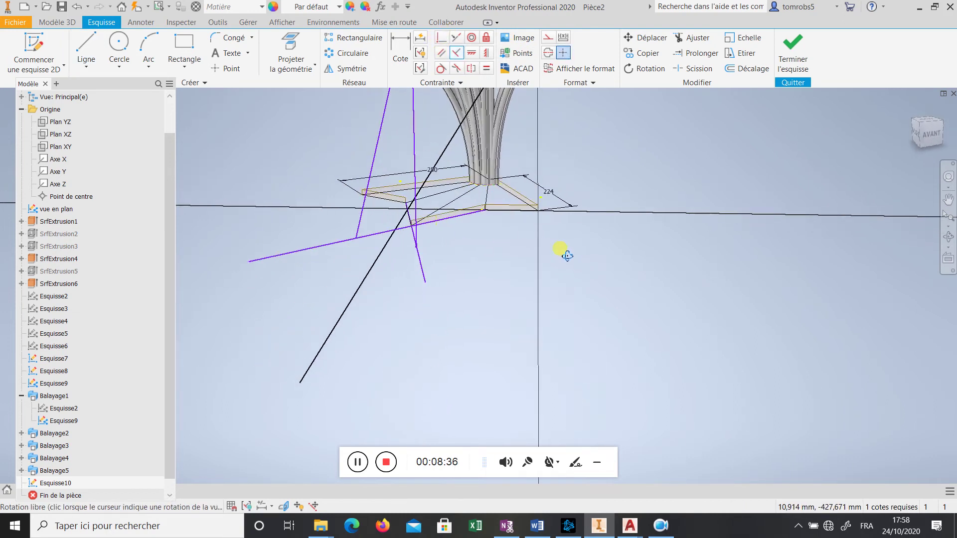
scroll(532, 286, "down", 3)
scroll(513, 122, "up", 4)
key("l")
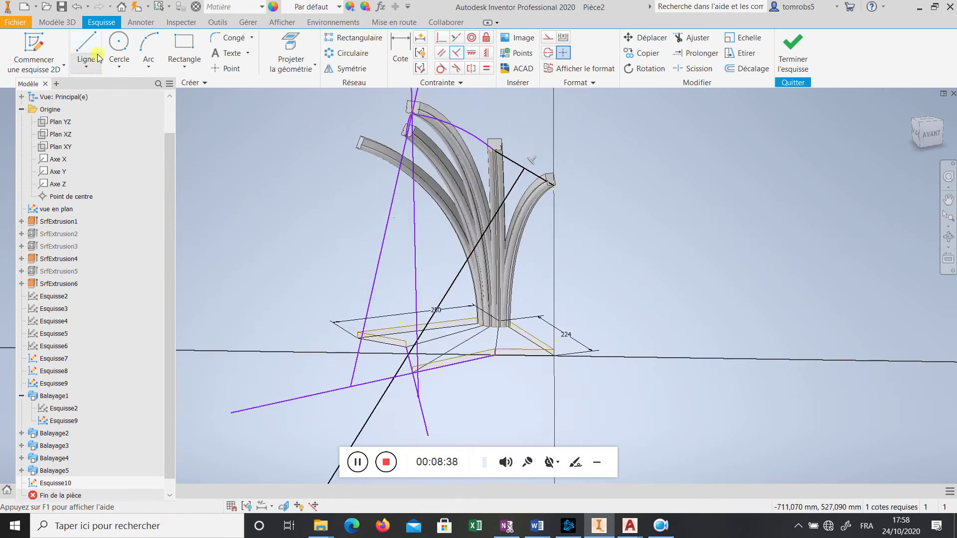
left_click(555, 358)
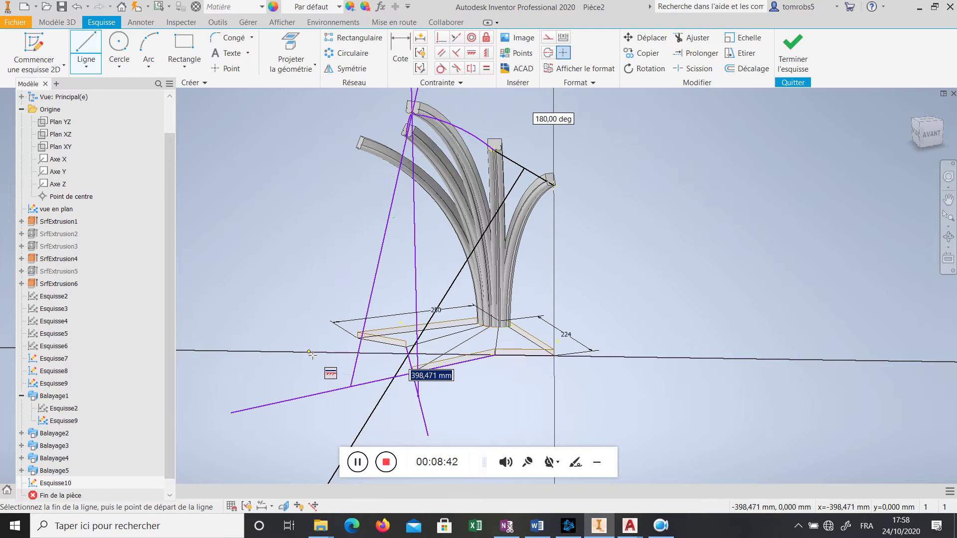
key("Escape")
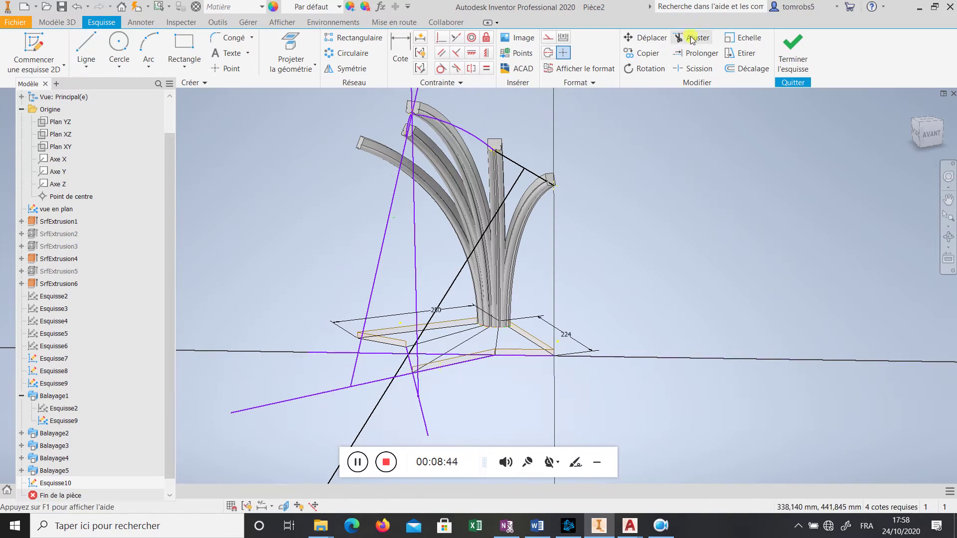
left_click(692, 40)
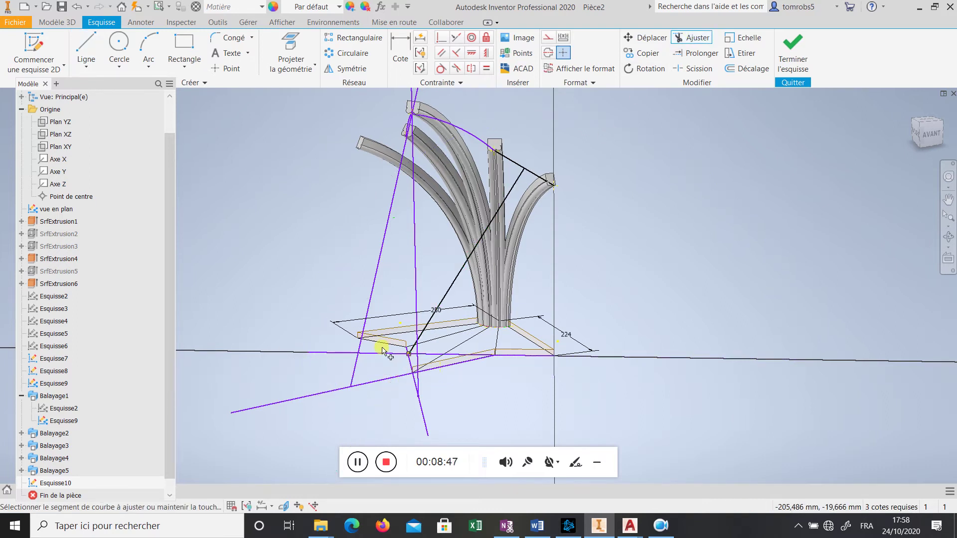
Draw a circle centred on the base point through the middle bar's top, then begin trimming it to the upper arc
left_click(113, 43)
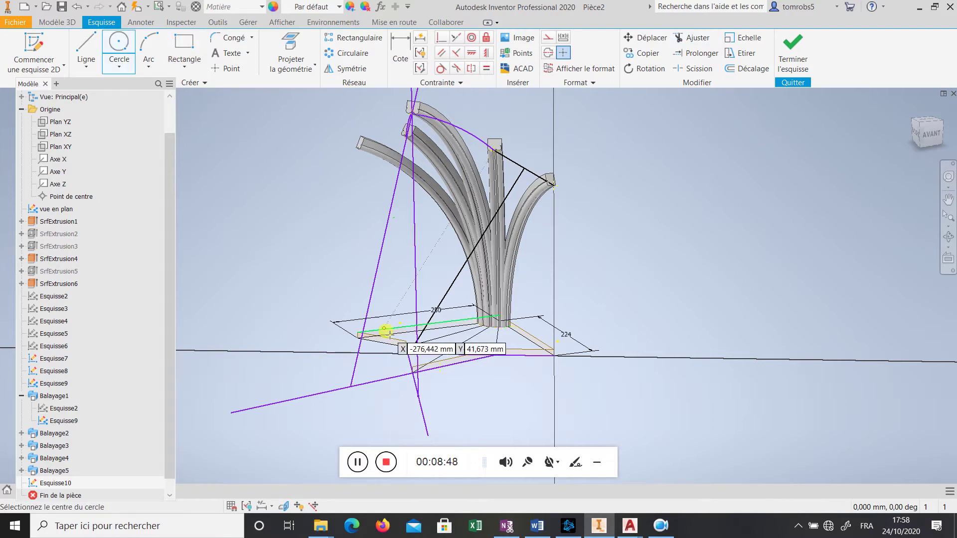
left_click(409, 354)
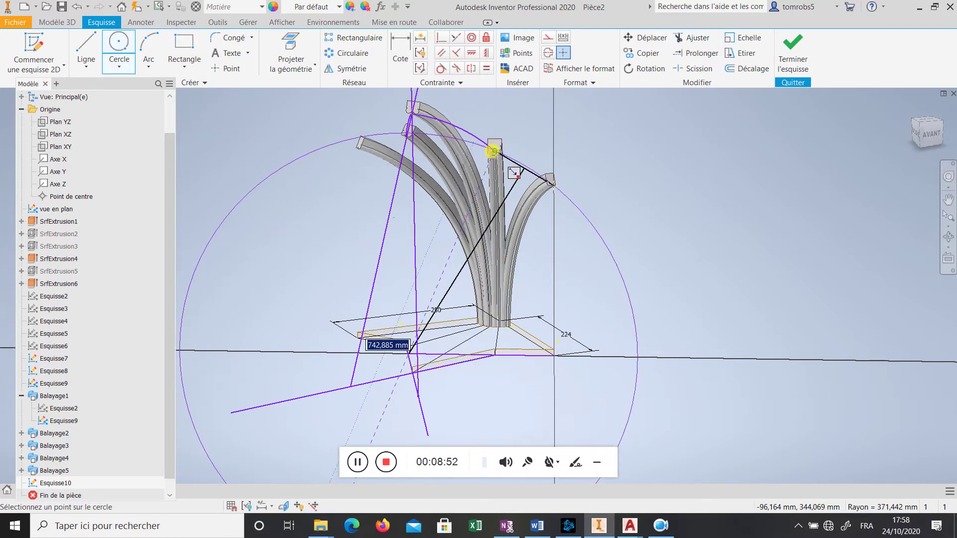
middle_click_drag(664, 197, 474, 198, "shift")
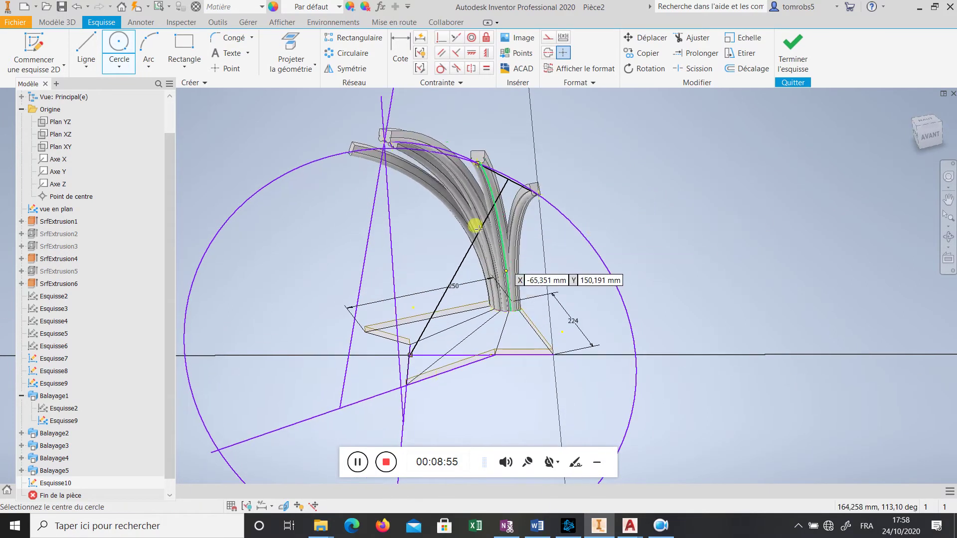
left_click(707, 40)
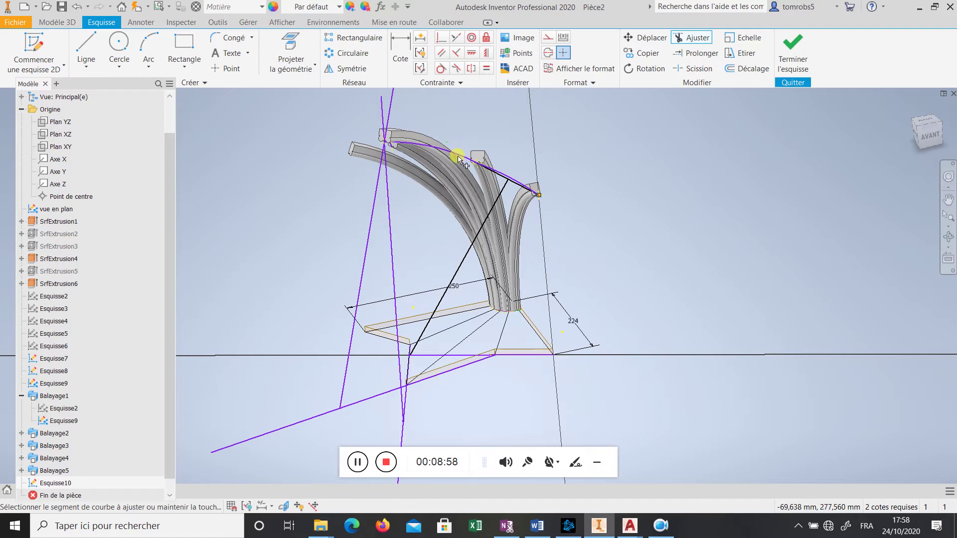
scroll(573, 192, "up", 5)
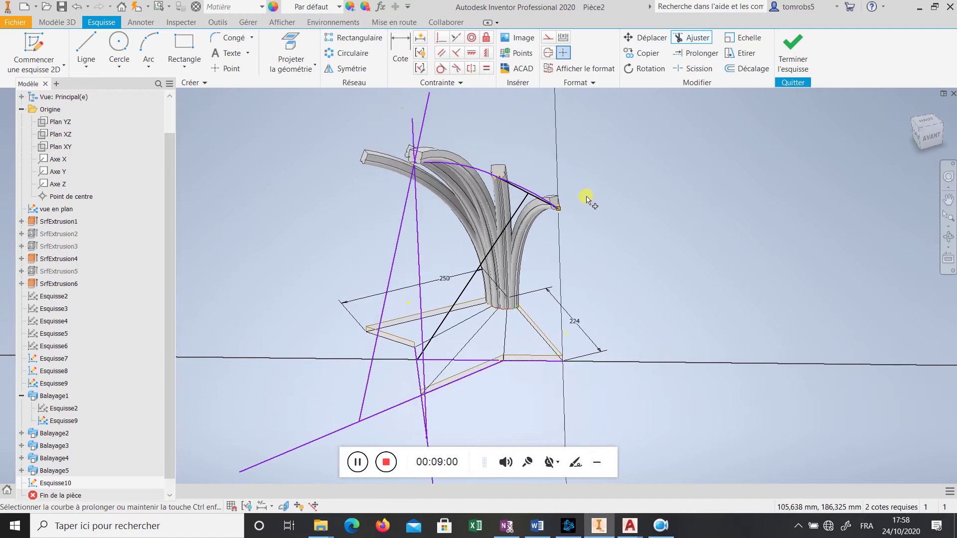
scroll(367, 150, "down", 4)
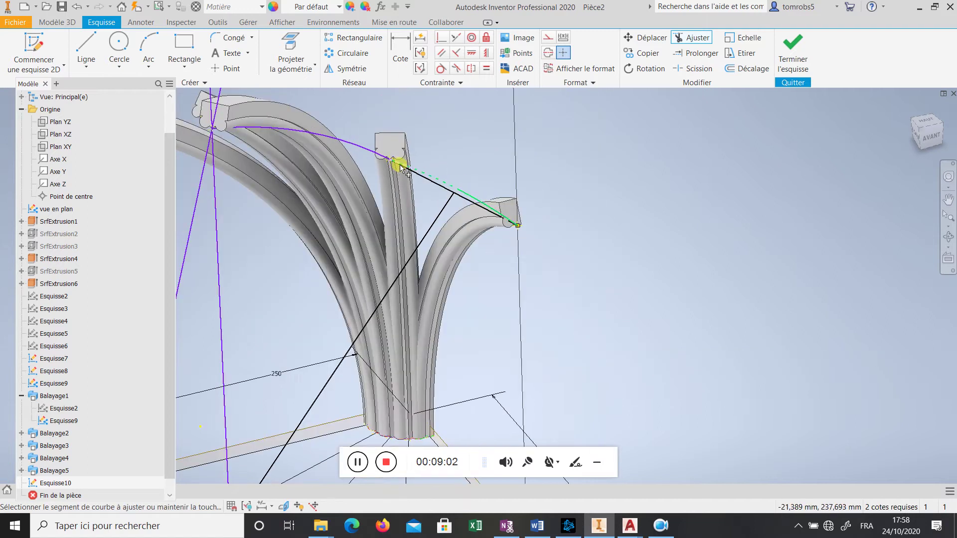
middle_click_drag(562, 150, 576, 171, "shift")
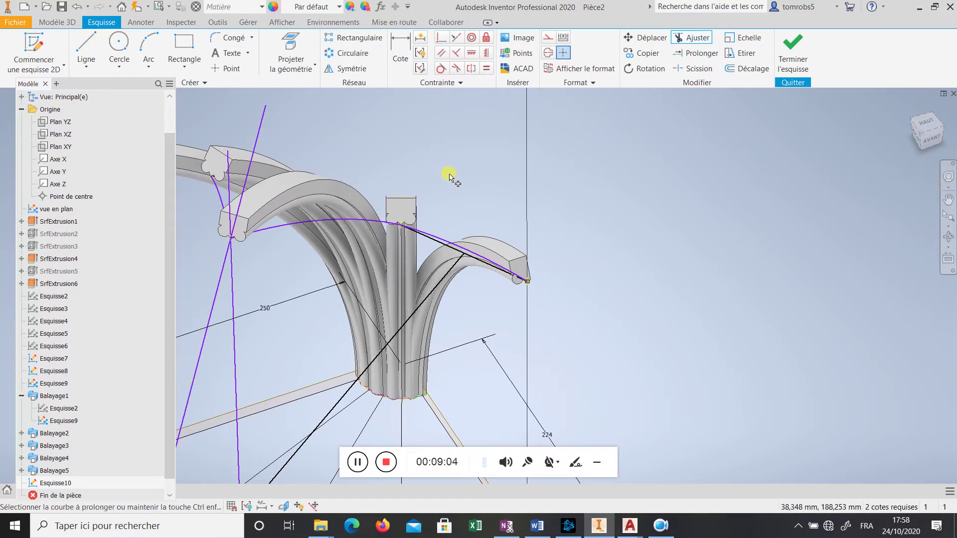
mouse_move(449, 177)
middle_mouse_down("shift")
mouse_move(474, 160)
mouse_move(416, 160)
mouse_move(459, 154)
mouse_move(421, 162)
mouse_move(453, 125)
mouse_move(450, 153)
middle_mouse_up("shift")
Draw a line from the base corner to the middle bar's top and adjust its end
scroll(297, 127, "up", 3)
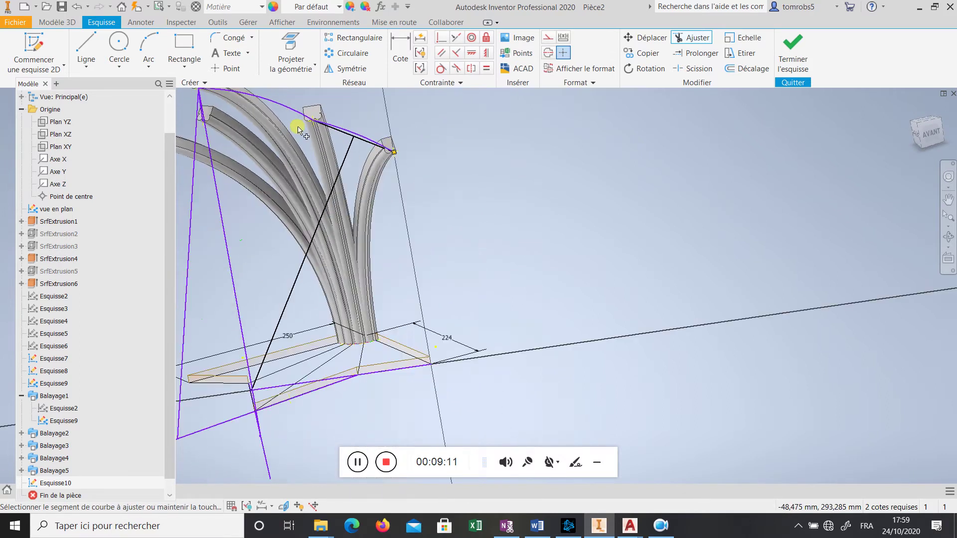
left_click(84, 43)
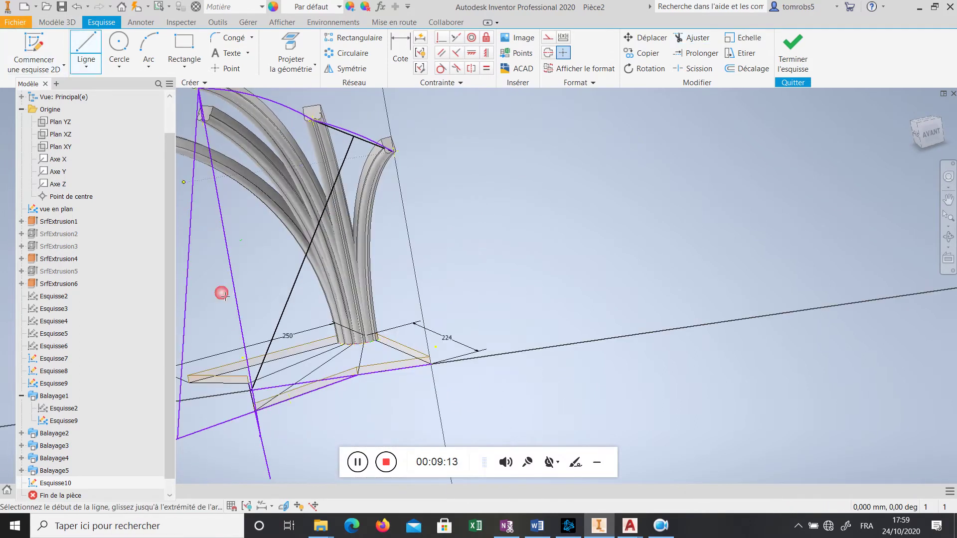
left_click(252, 391)
scroll(299, 354, "down", 3)
scroll(294, 280, "up", 6)
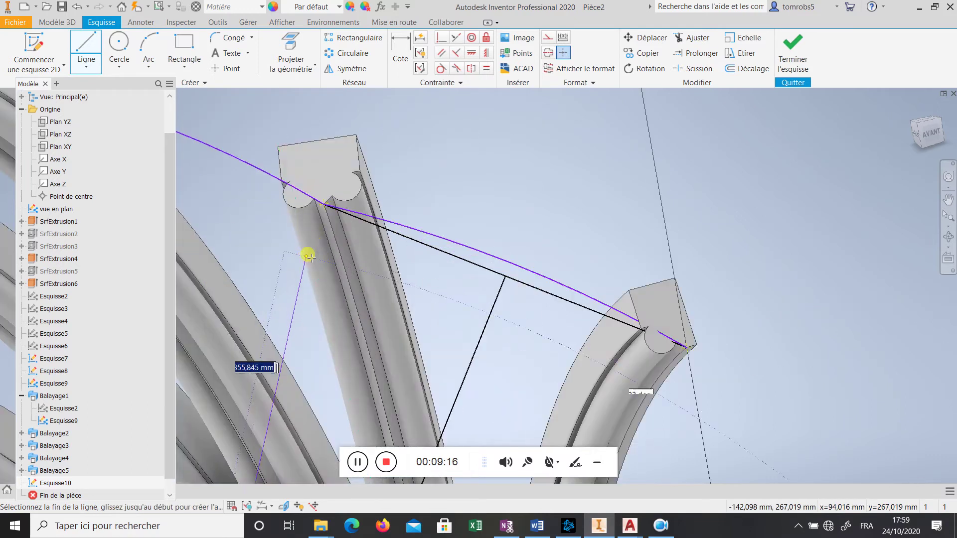
left_click(324, 204)
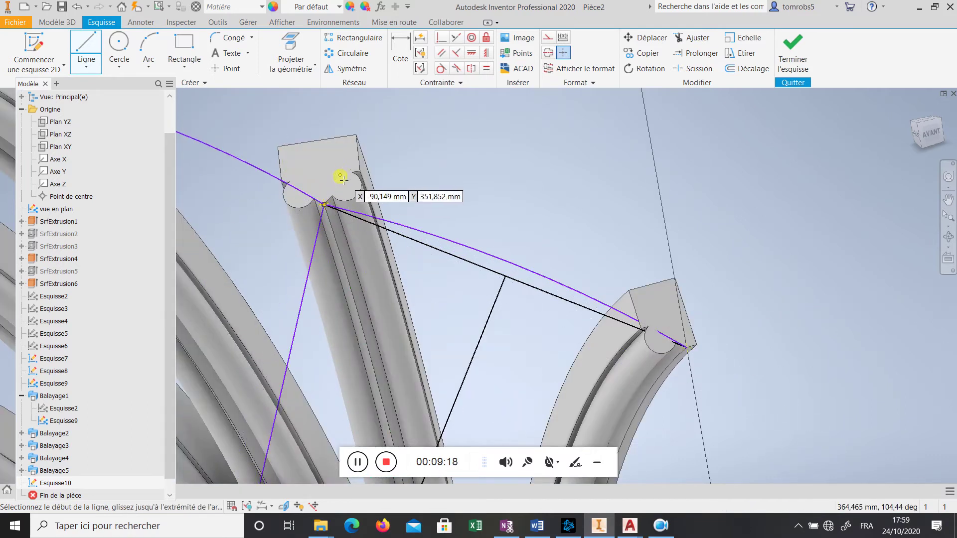
key("Escape")
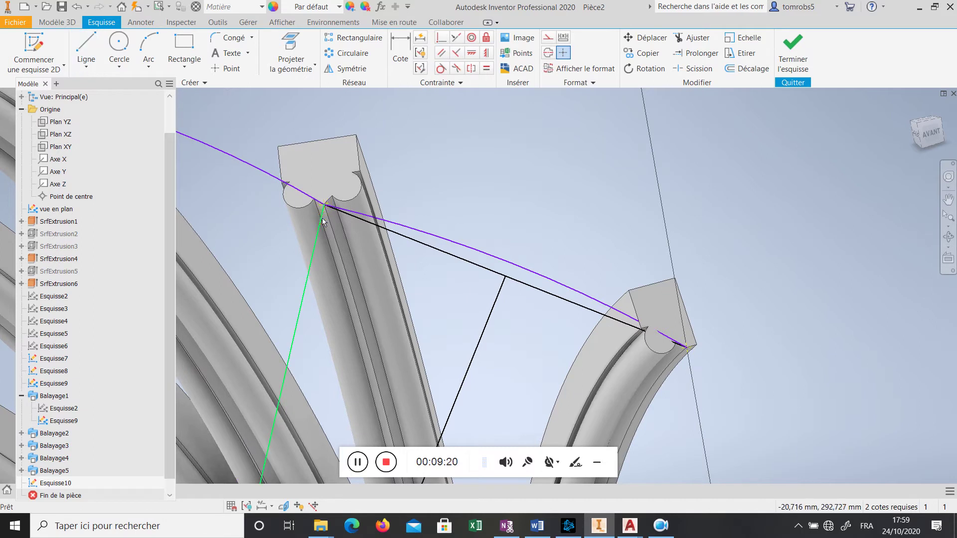
left_click_drag(324, 206, 335, 176)
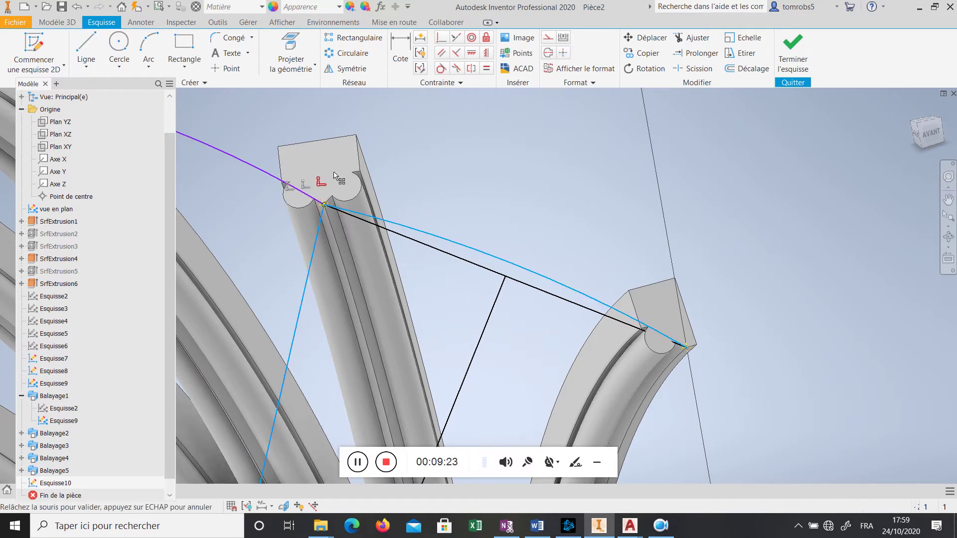
left_click_drag(341, 135, 344, 181)
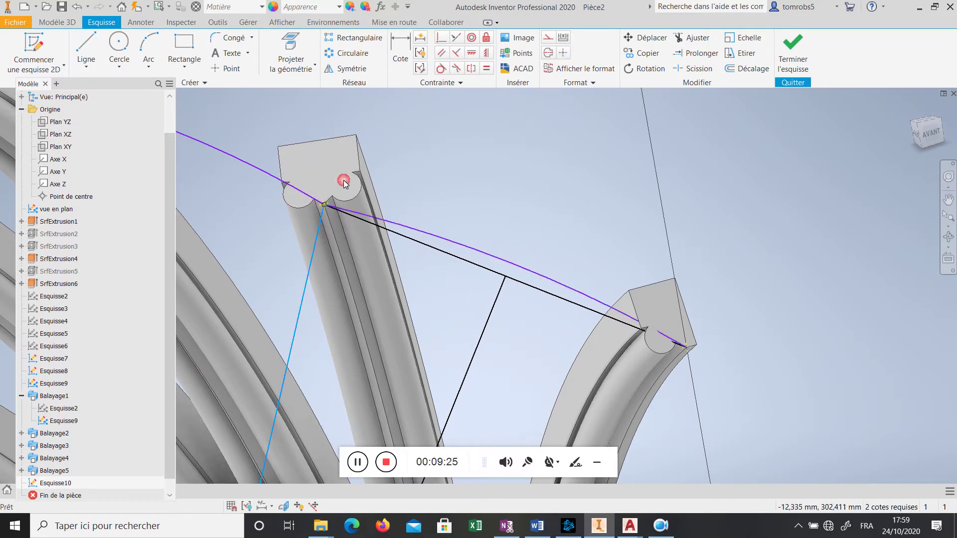
Sketch a short line above the bar and try extending the blue line, which fails
left_click(86, 48)
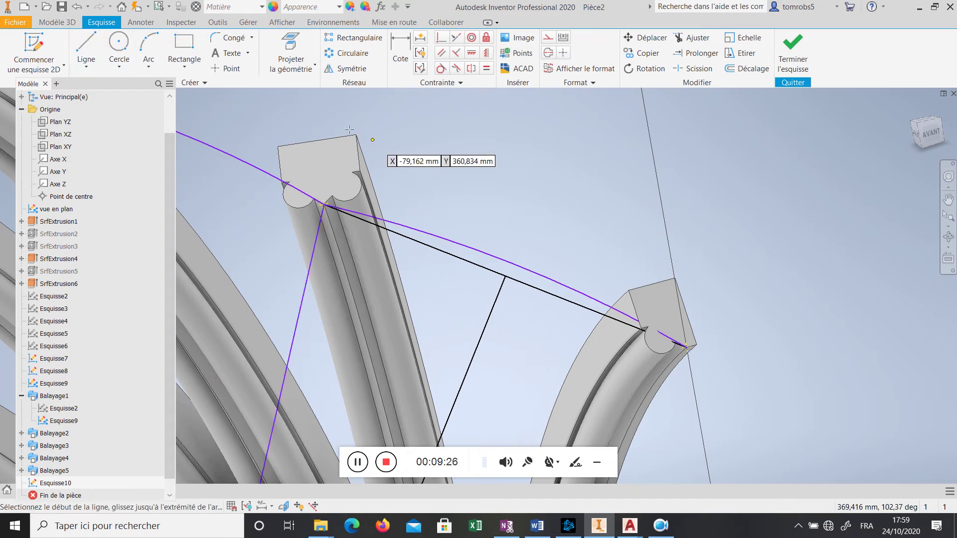
left_click(396, 143)
left_click(440, 149)
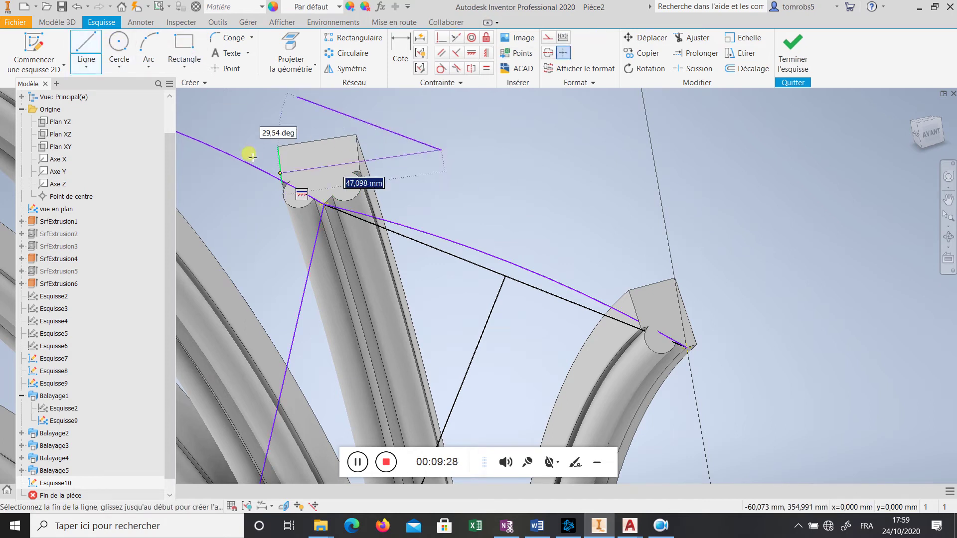
left_click(702, 54)
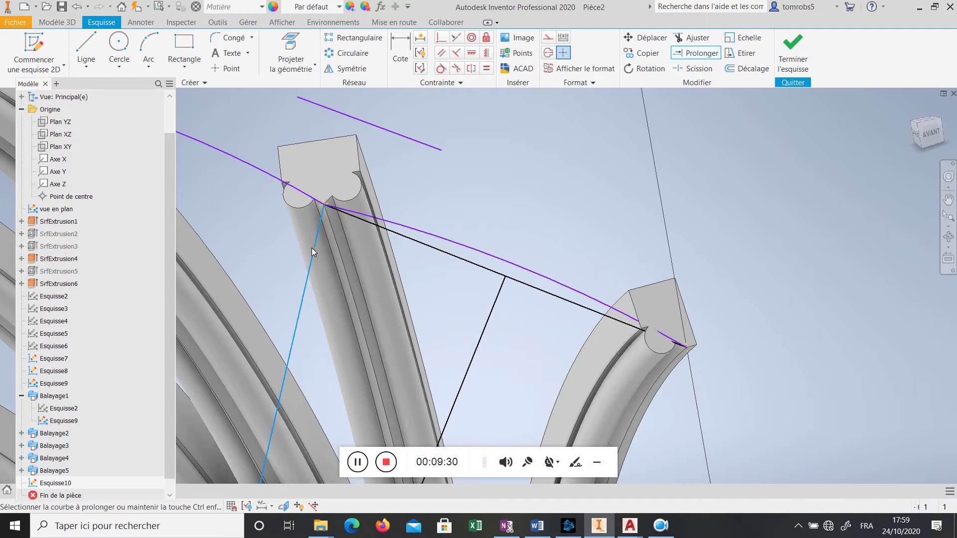
left_click(312, 247)
left_click(253, 107)
scroll(364, 181, "down", 5)
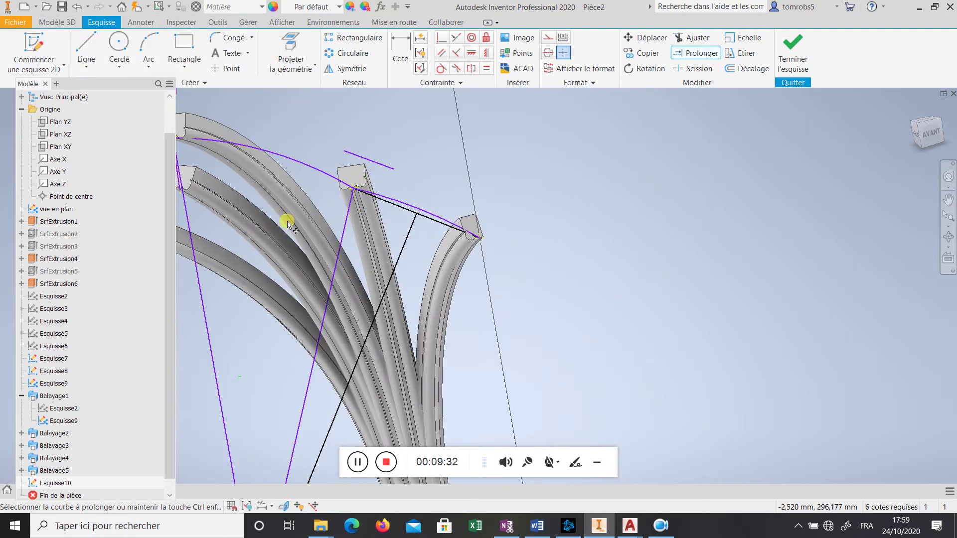
Draw a line from the lower-left base intersection up past the bar head
left_click(86, 50)
scroll(366, 238, "down", 5)
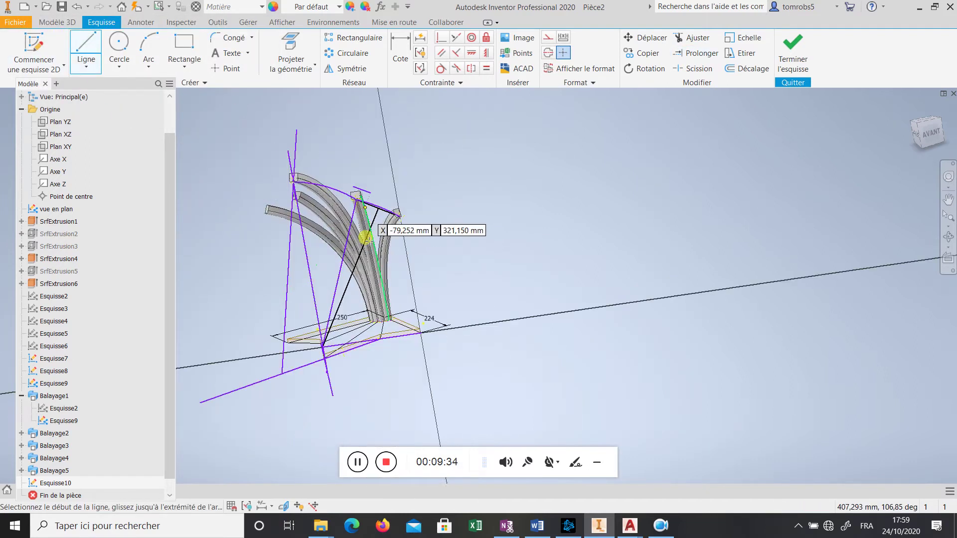
scroll(331, 349, "up", 4)
scroll(297, 342, "up", 2)
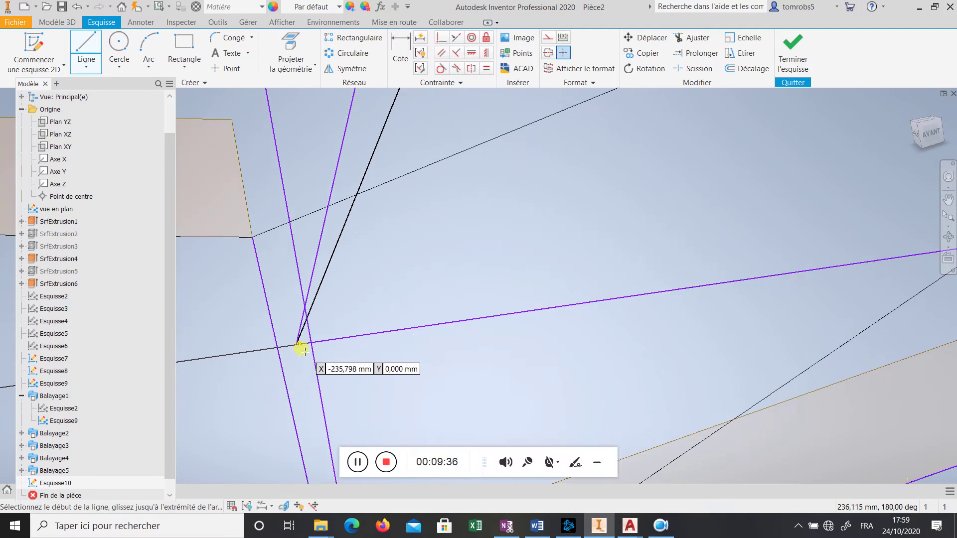
scroll(299, 349, "down", 3)
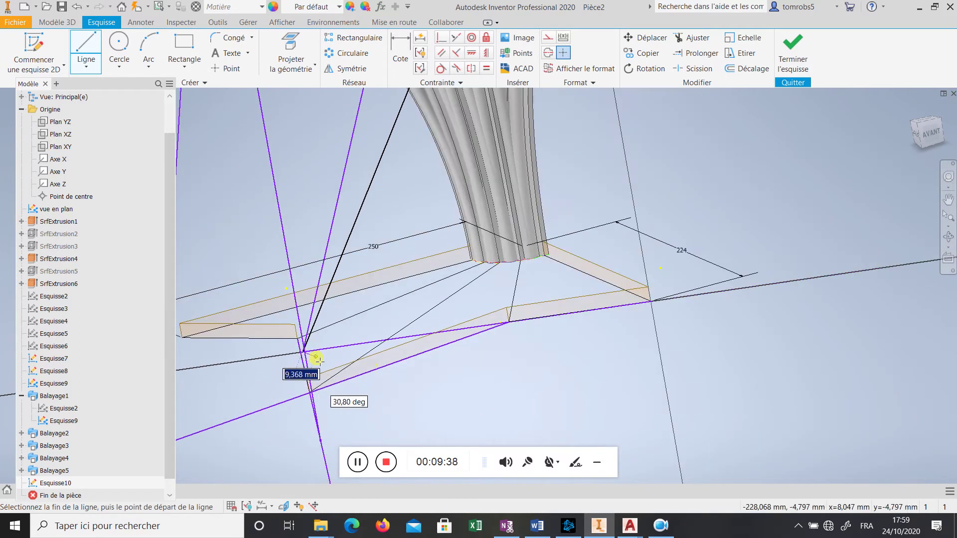
key("Escape")
scroll(302, 356, "up", 2)
scroll(313, 358, "down", 6)
scroll(313, 322, "up", 5)
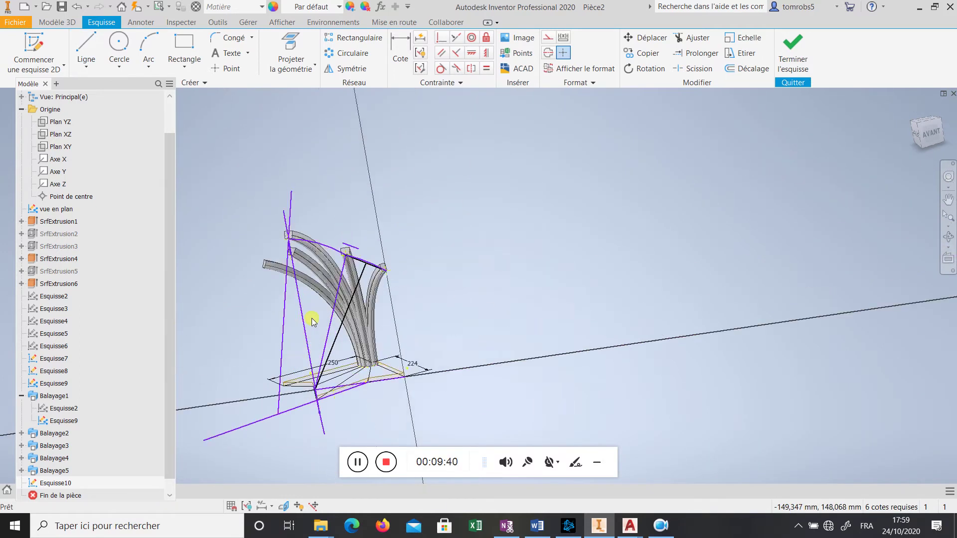
scroll(358, 273, "down", 5)
scroll(359, 359, "up", 5)
scroll(337, 399, "down", 5)
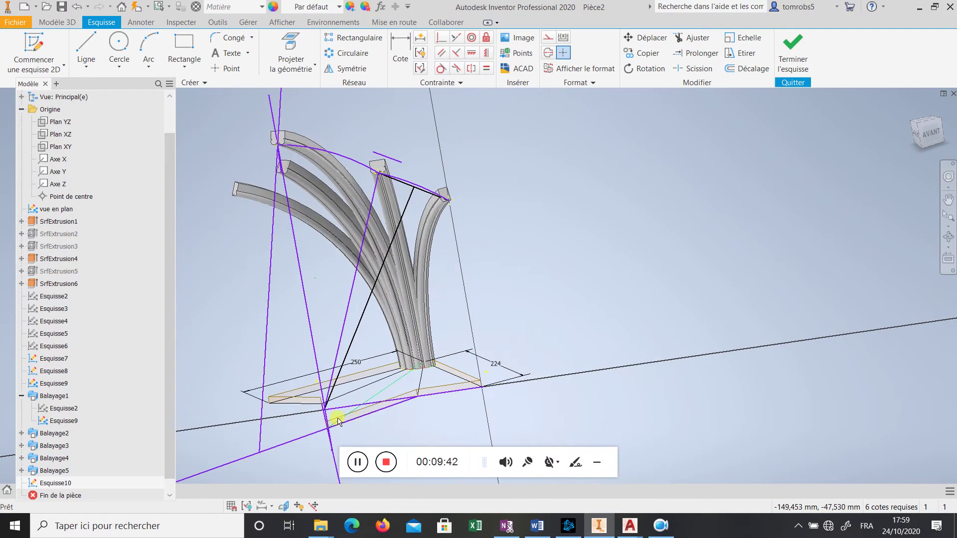
scroll(331, 417, "up", 6)
left_click(87, 51)
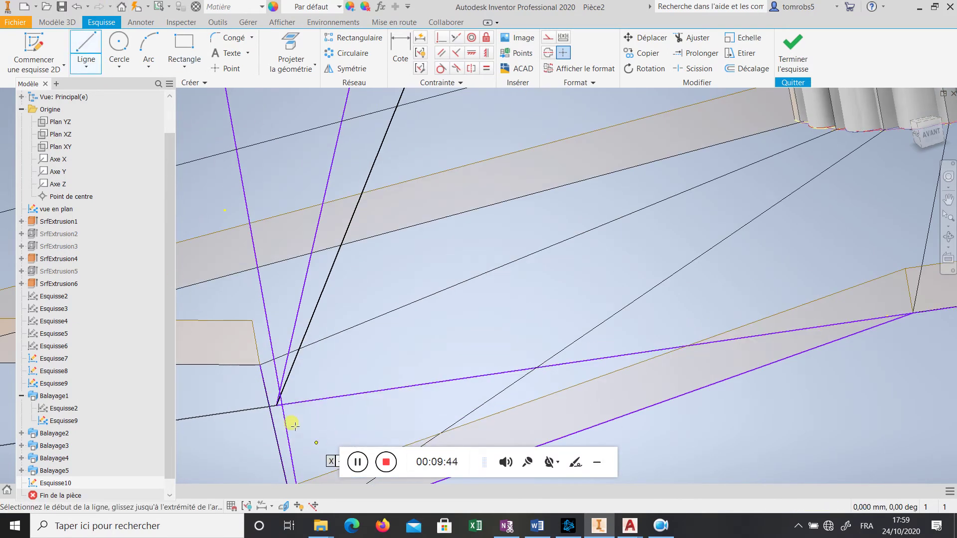
scroll(279, 409, "up", 3)
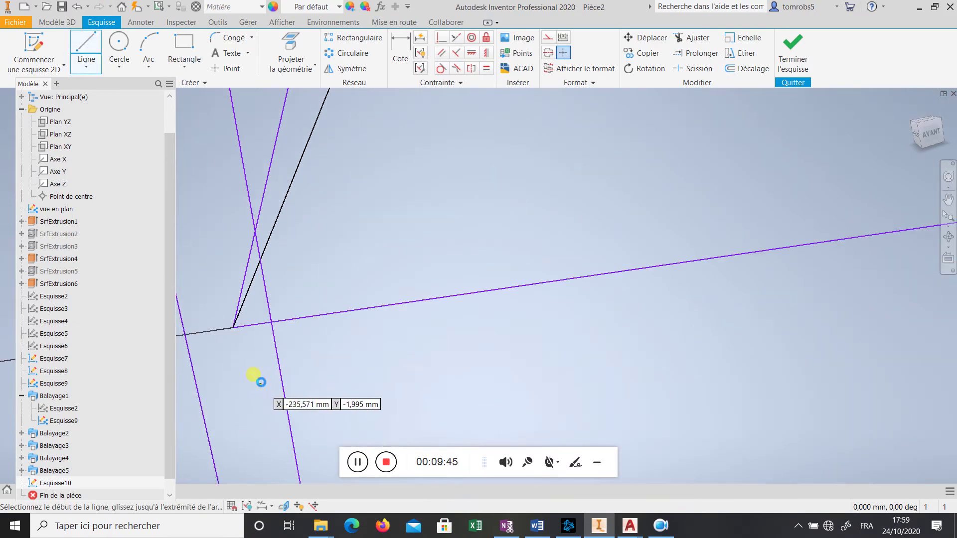
left_click(234, 328)
scroll(252, 379, "down", 4)
scroll(327, 215, "up", 3)
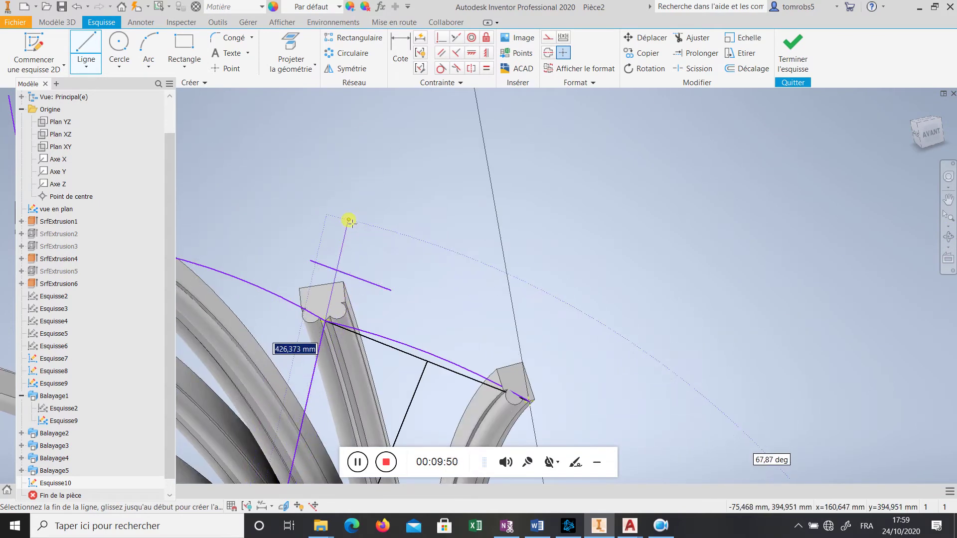
left_click(349, 220)
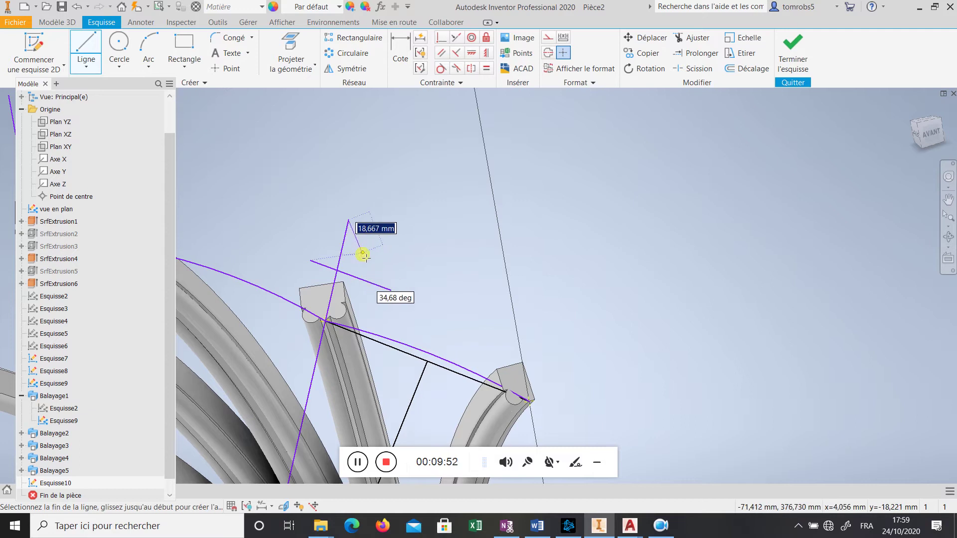
key("Escape")
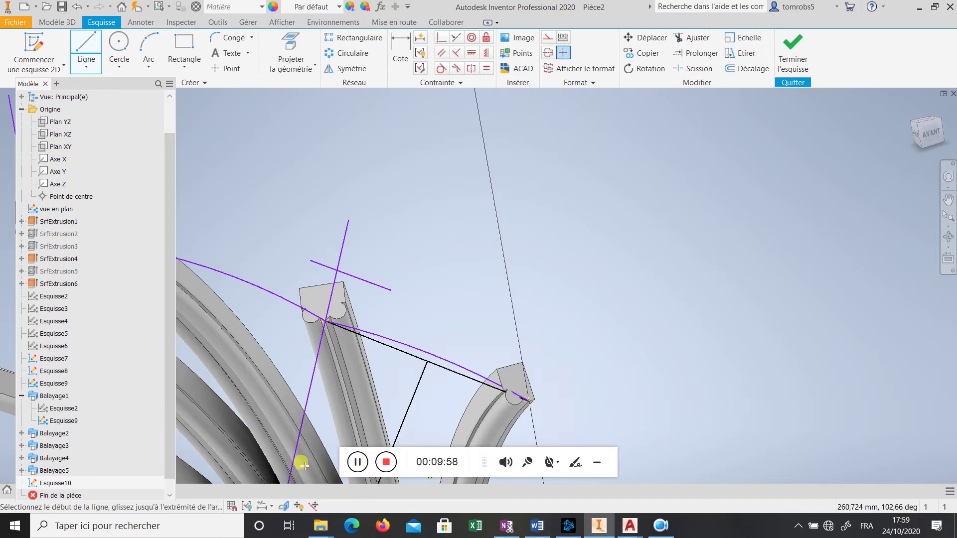
key("Escape")
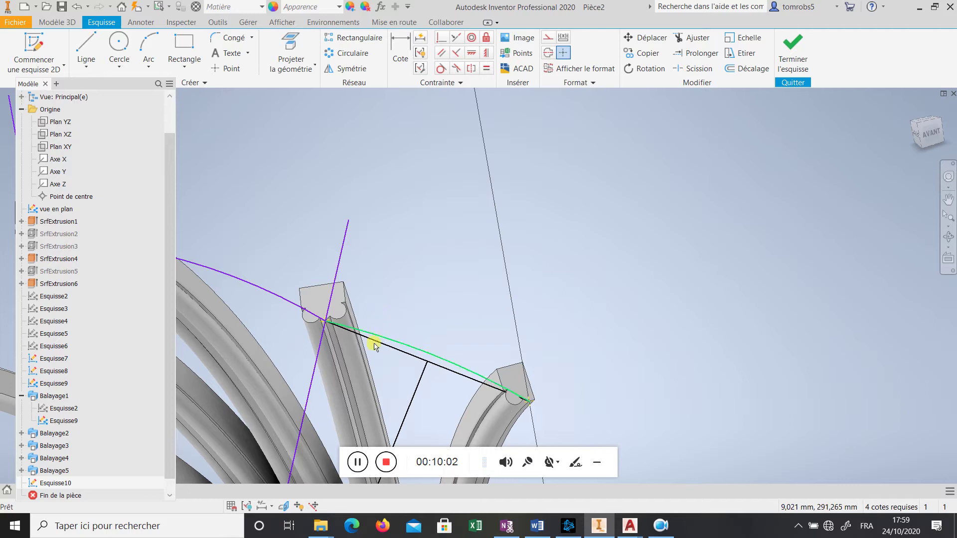
Orbit to show the base outline, then finish Esquisse10 from the canvas context menu
scroll(374, 344, "down", 5)
scroll(374, 345, "up", 6)
mouse_move(415, 292)
middle_mouse_down()
mouse_move(482, 182)
mouse_move(517, 198)
mouse_move(519, 186)
mouse_move(459, 203)
mouse_move(482, 210)
mouse_move(545, 205)
mouse_move(541, 197)
middle_mouse_up()
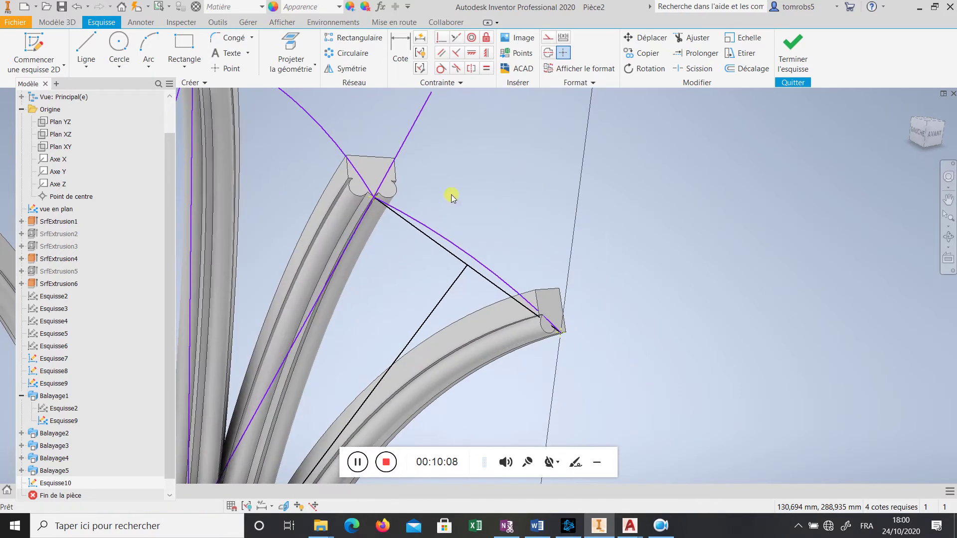
scroll(423, 232, "down", 3)
scroll(422, 234, "up", 2)
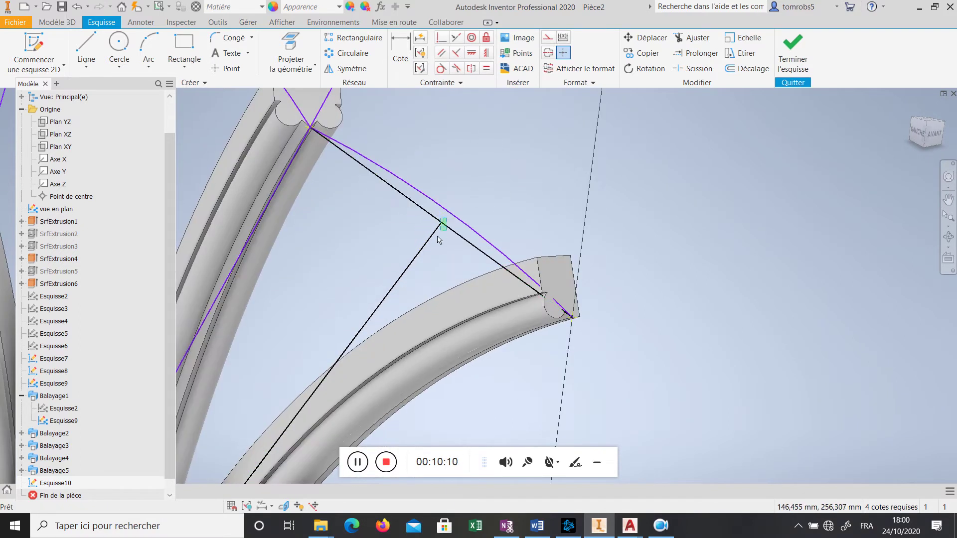
scroll(448, 199, "up", 5)
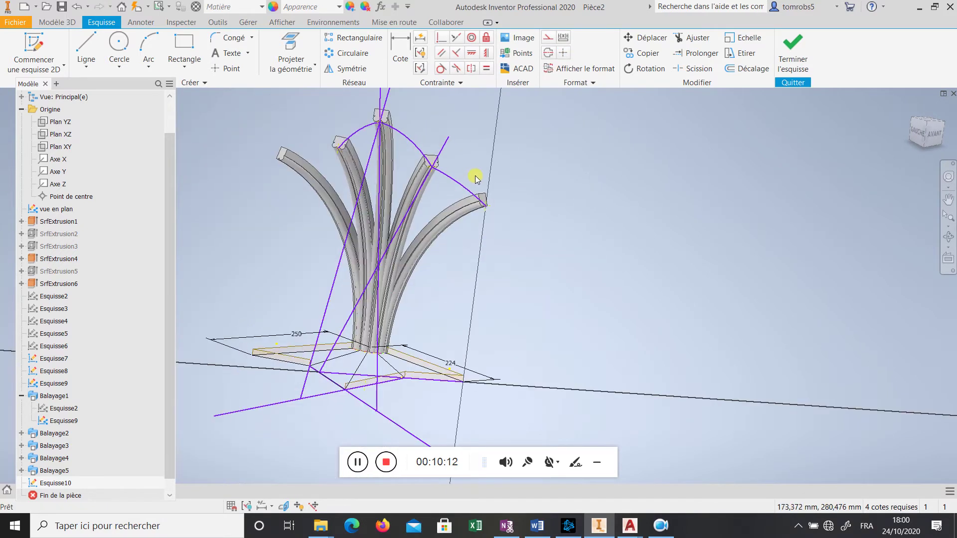
mouse_move(543, 194)
left_mouse_down()
mouse_move(493, 199)
mouse_move(509, 240)
mouse_move(496, 252)
mouse_move(500, 215)
mouse_move(523, 199)
mouse_move(569, 208)
mouse_move(499, 211)
mouse_move(534, 199)
mouse_move(597, 207)
mouse_move(506, 220)
left_mouse_up()
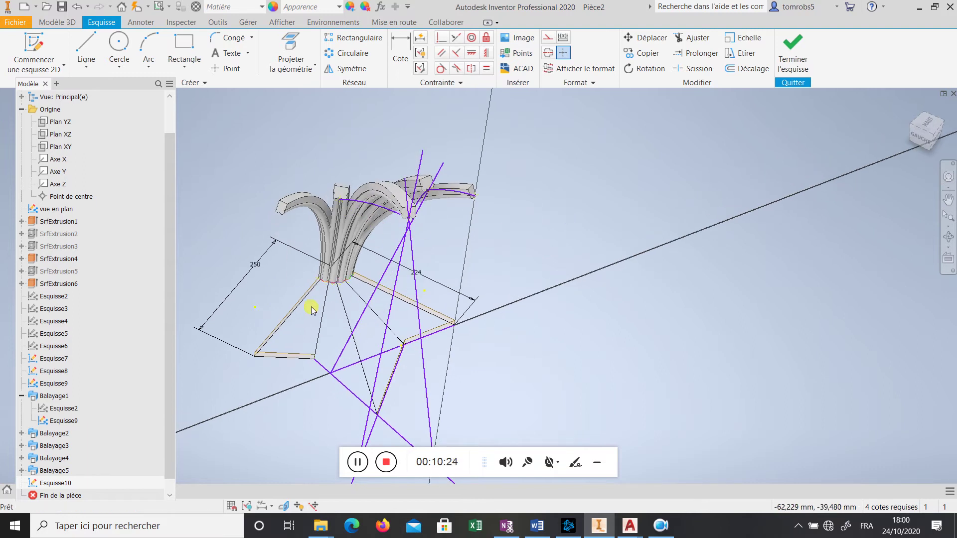
mouse_move(312, 310)
left_mouse_down()
mouse_move(363, 310)
mouse_move(363, 324)
mouse_move(342, 312)
mouse_move(350, 385)
left_mouse_up()
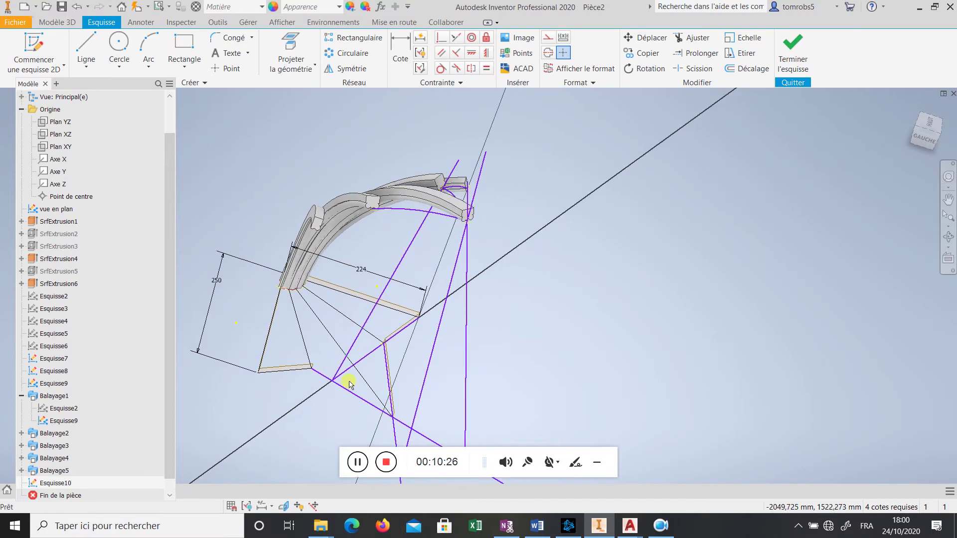
right_click(403, 378)
left_click(479, 370)
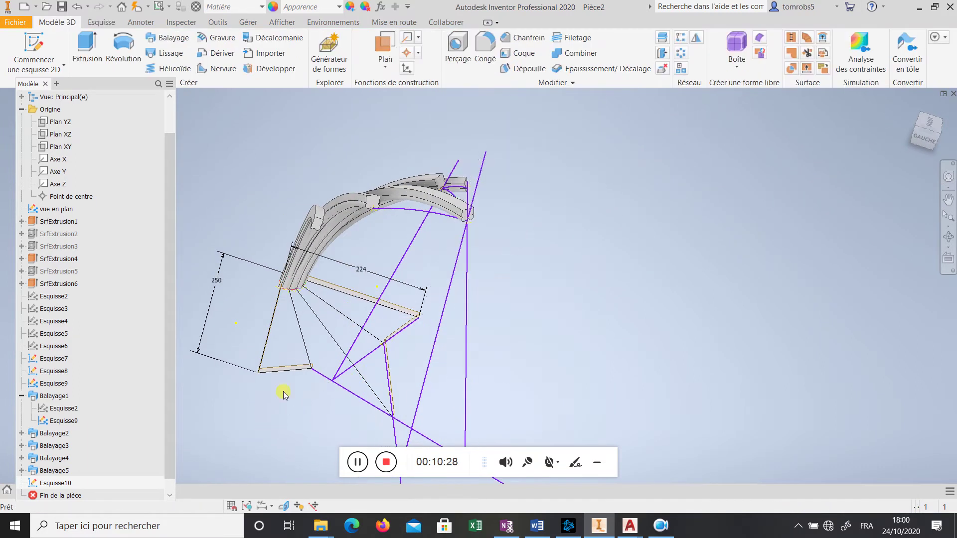
right_click(64, 235)
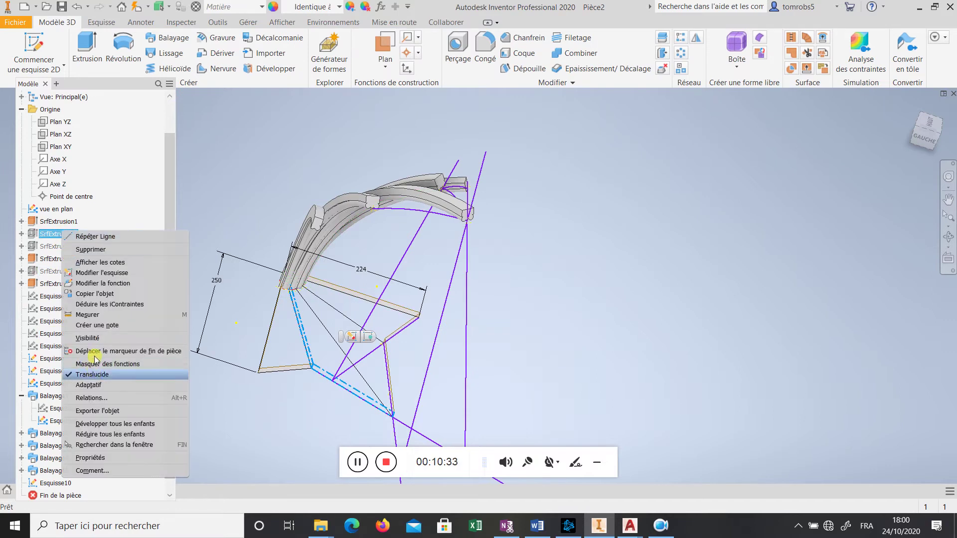
Switch on Visibility for SrfExtrusion2, then start a New Sketch from the canvas menu
left_click(98, 335)
right_click(59, 235)
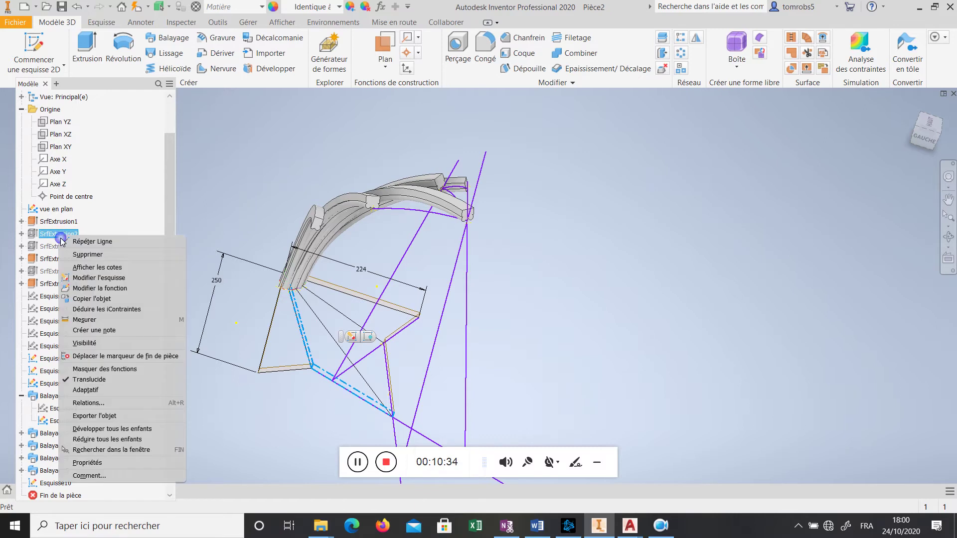
left_click(79, 345)
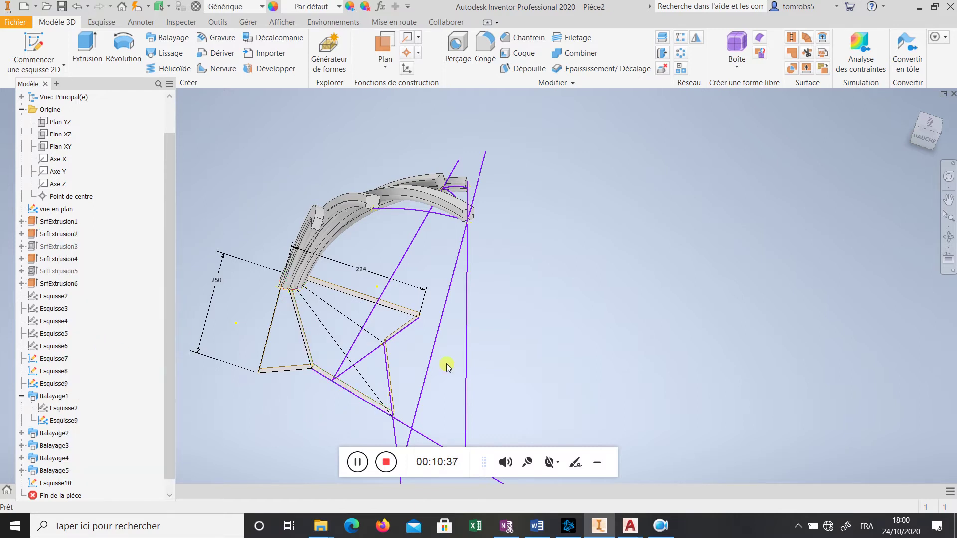
middle_click_drag(446, 367, 495, 342, "shift")
middle_click_drag(390, 289, 317, 369, "shift")
right_click(300, 380)
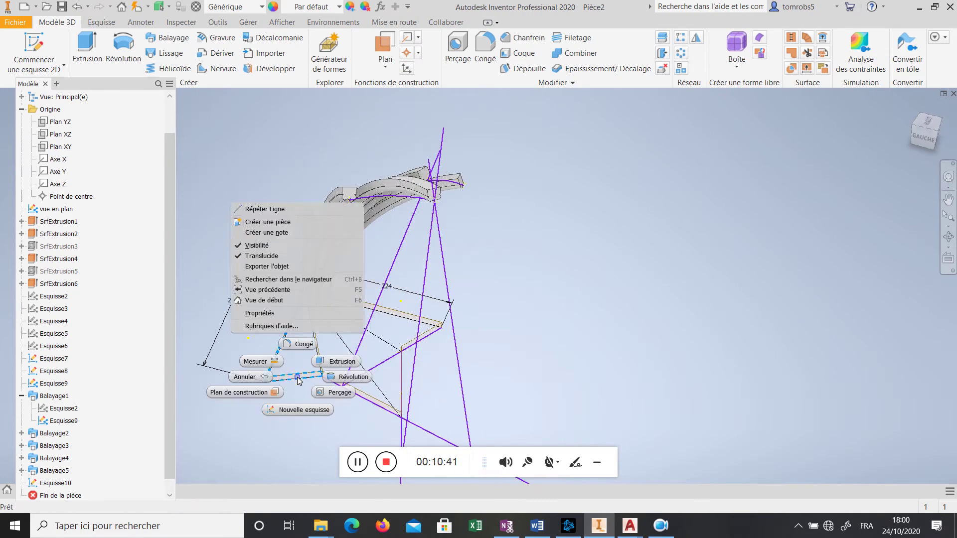
left_click(315, 416)
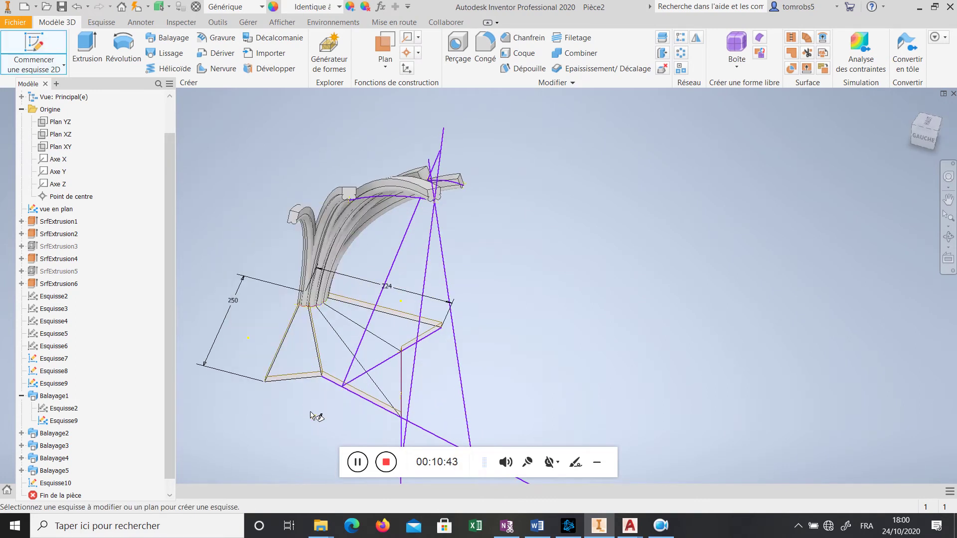
Place the sketch on the face, project the middle bar's head edge, and line the left arch corner to it
left_click(300, 382)
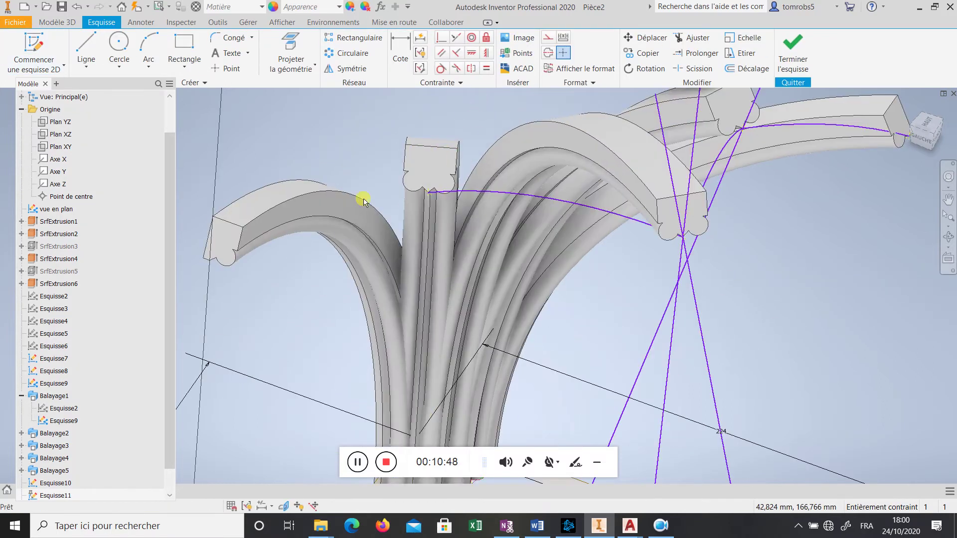
left_click(85, 45)
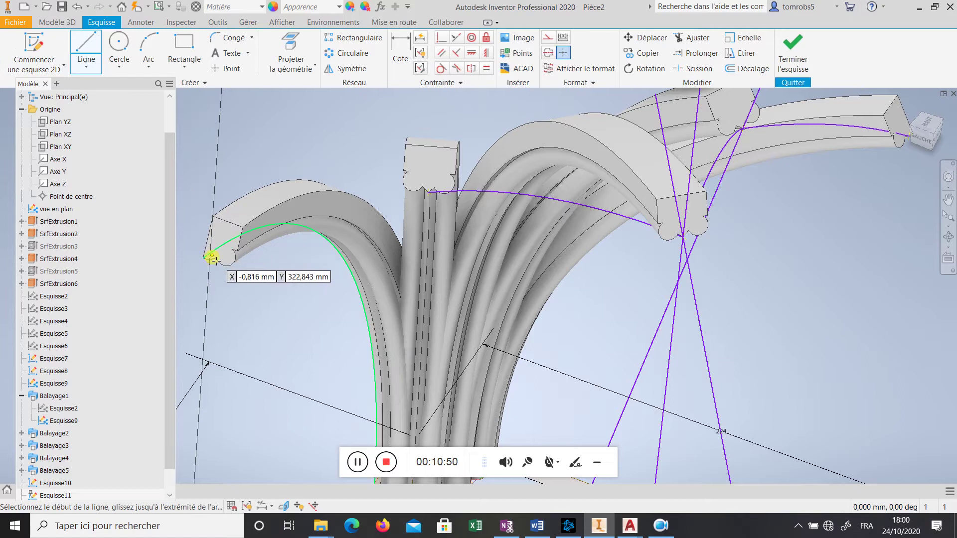
left_click(313, 49)
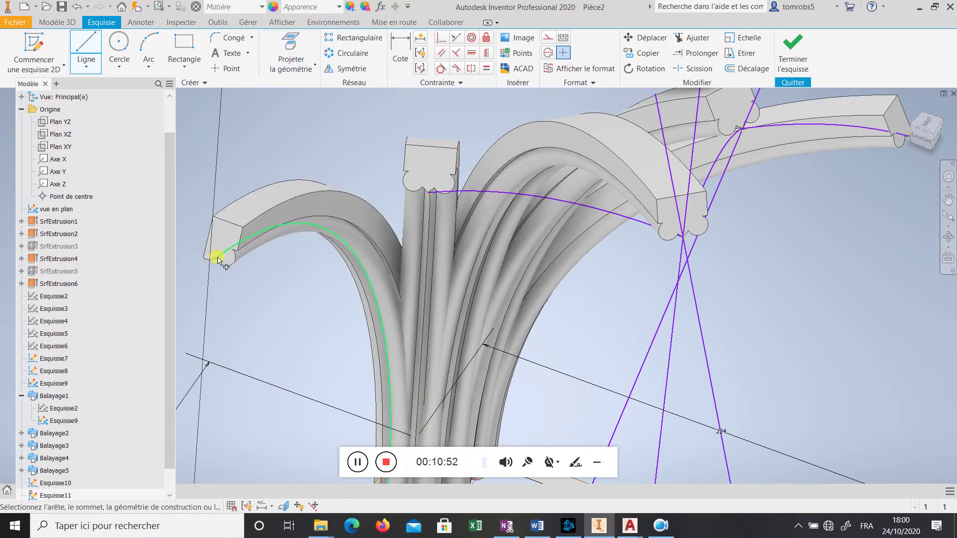
left_click(429, 200)
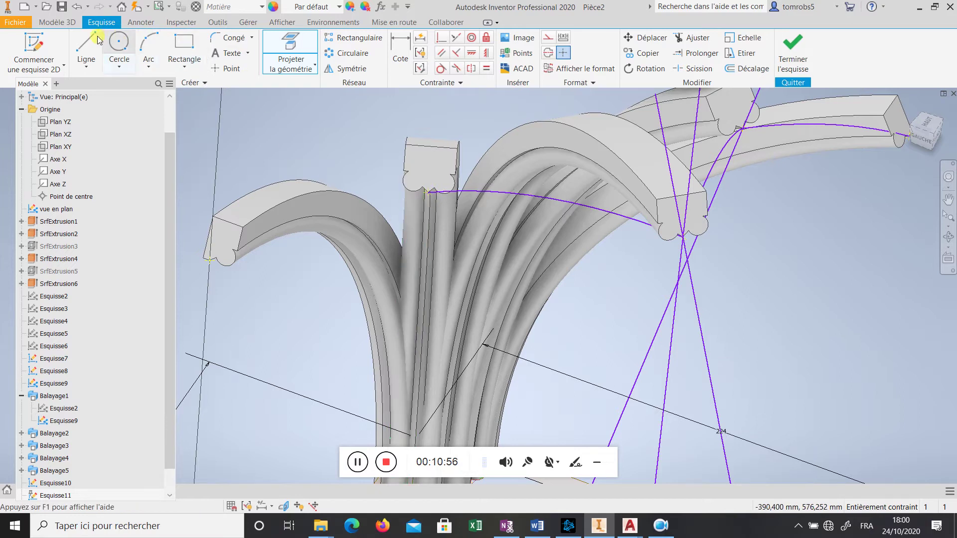
left_click(86, 46)
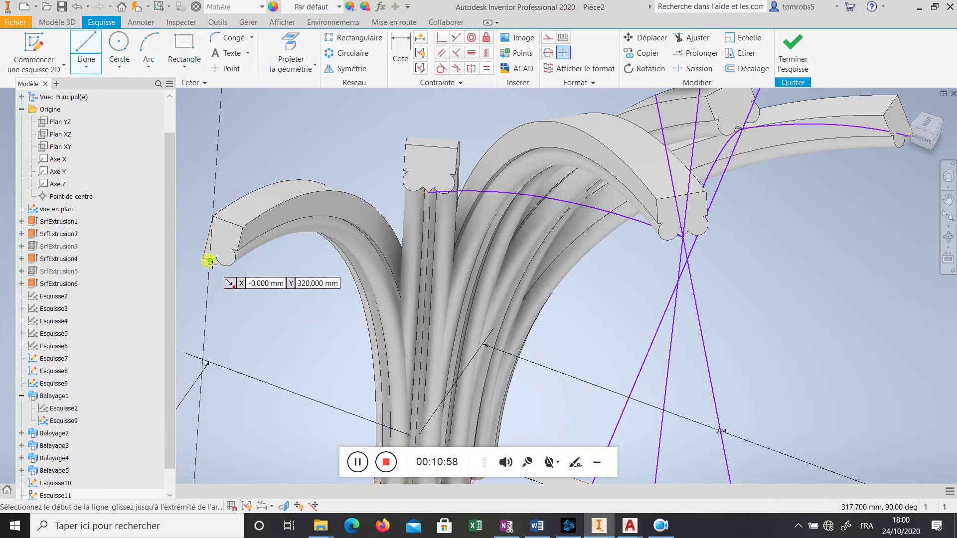
left_click(209, 259)
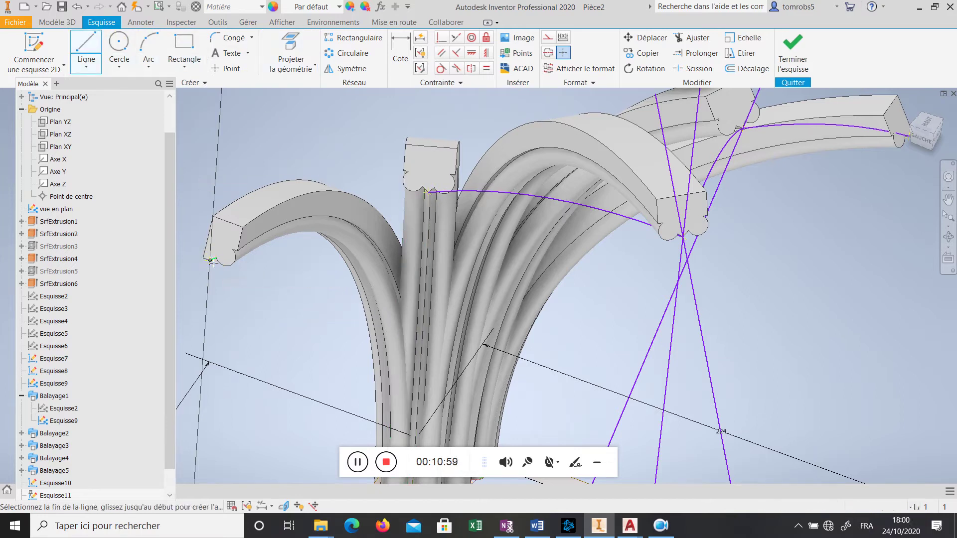
left_click(436, 200)
Draw a line from the leftmost bar's tip down and constrain its end to the base corner
left_click(131, 44)
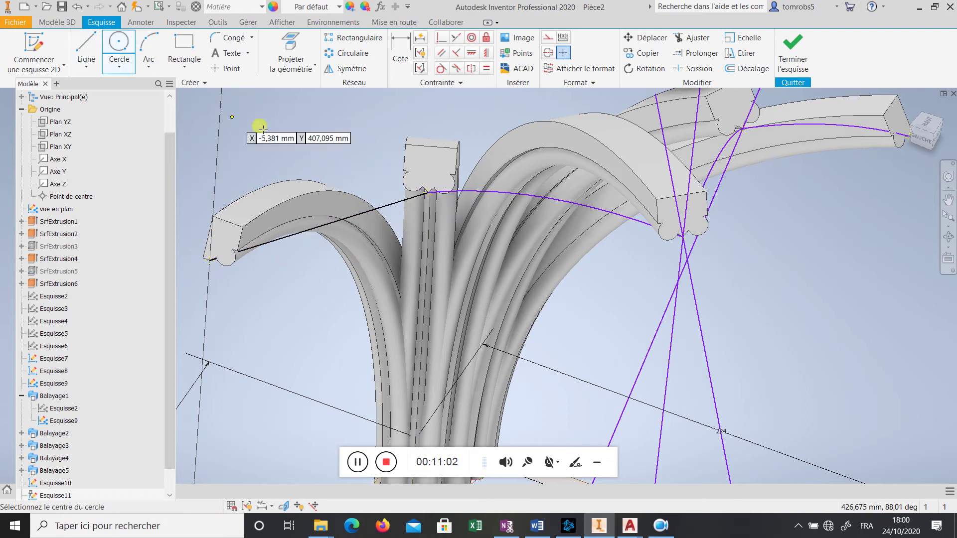
scroll(298, 131, "up", 5)
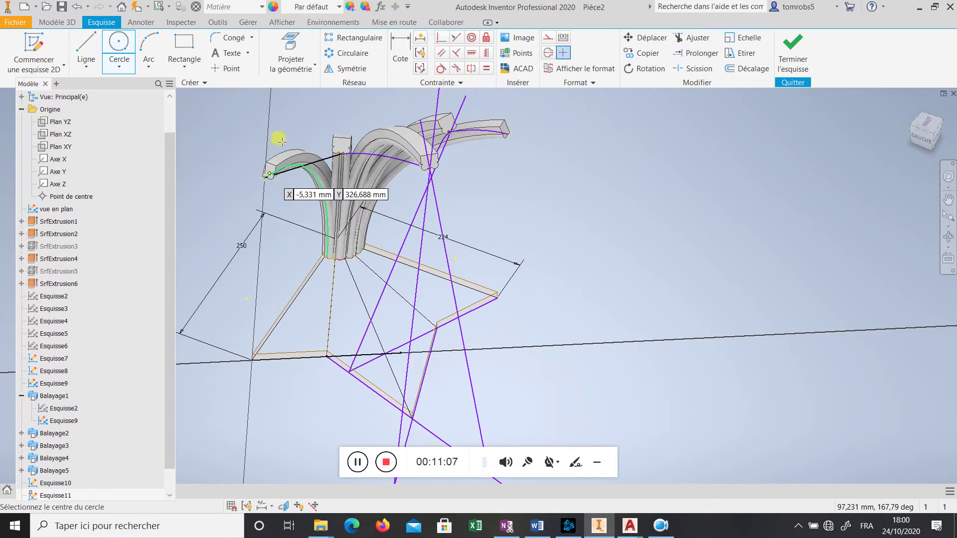
key("l")
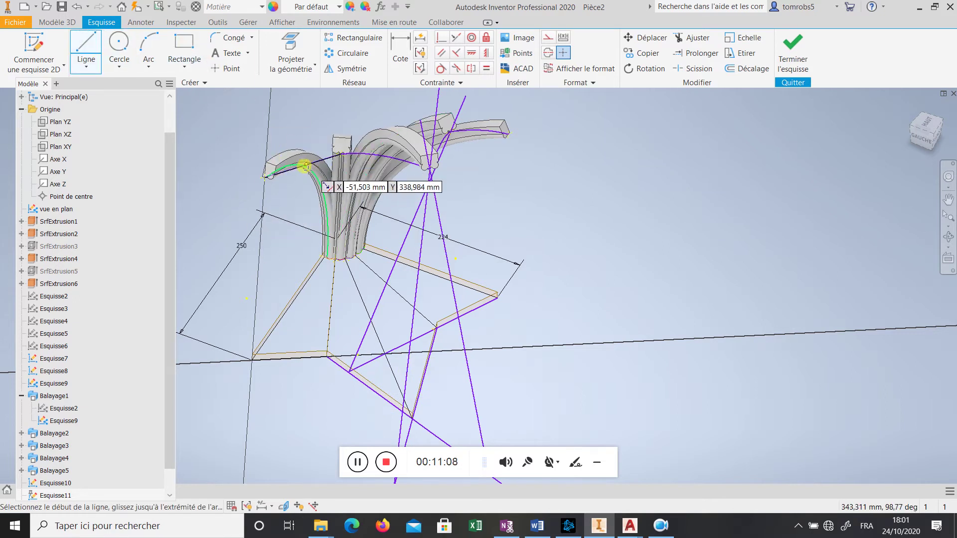
left_click(308, 168)
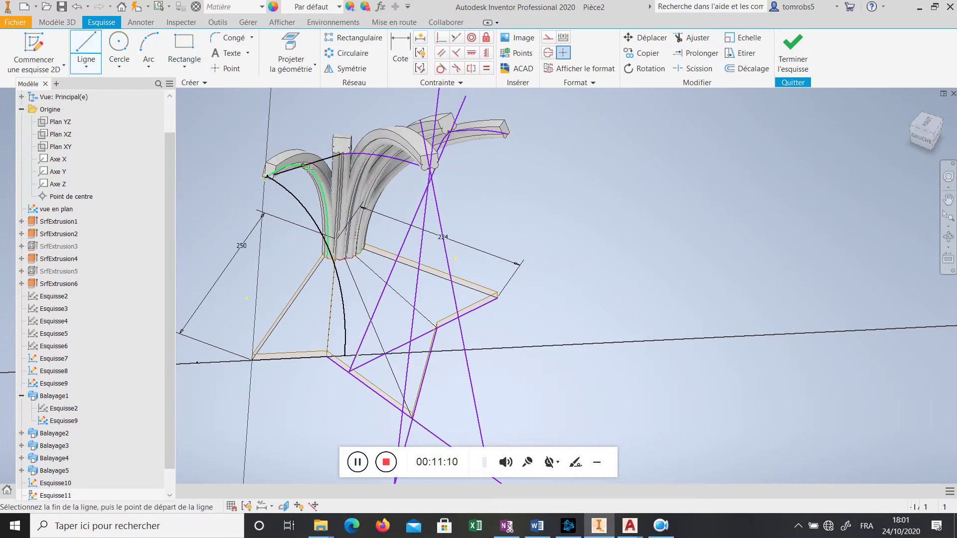
left_click(370, 428)
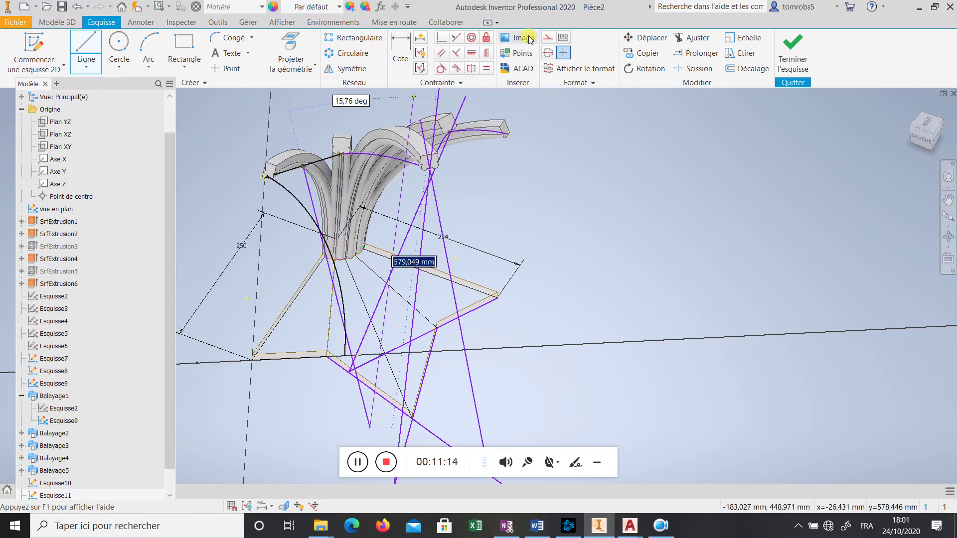
left_click(457, 52)
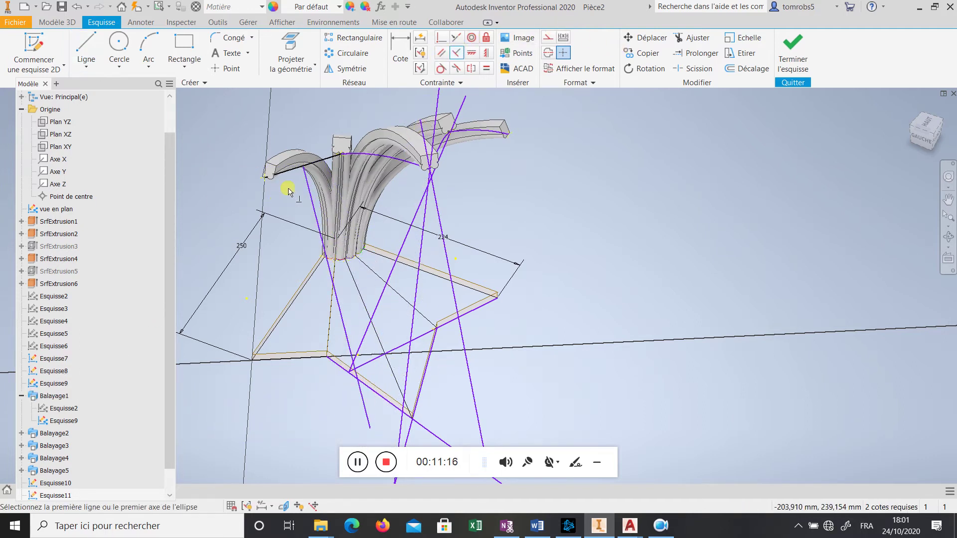
left_click(307, 185)
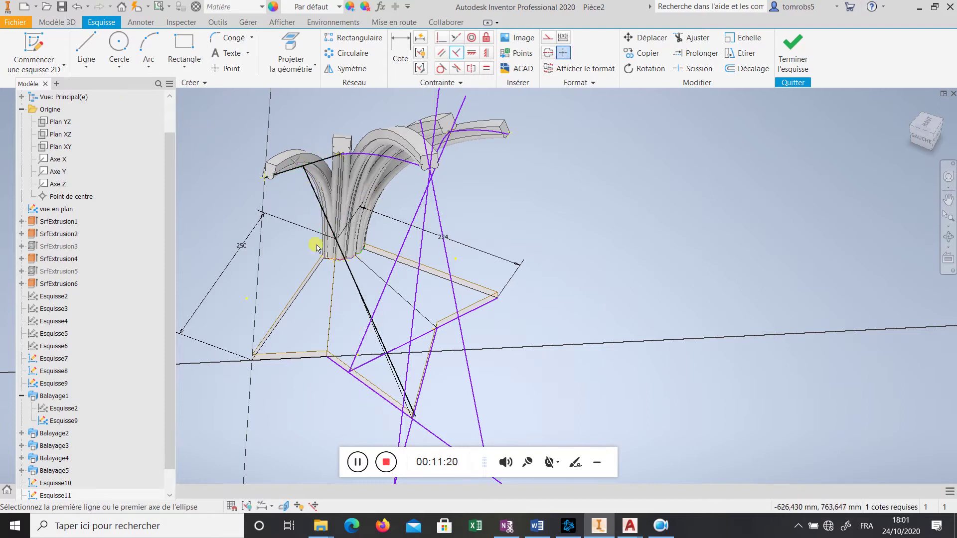
Draw a horizontal line from the base corner along the base
left_click(98, 57)
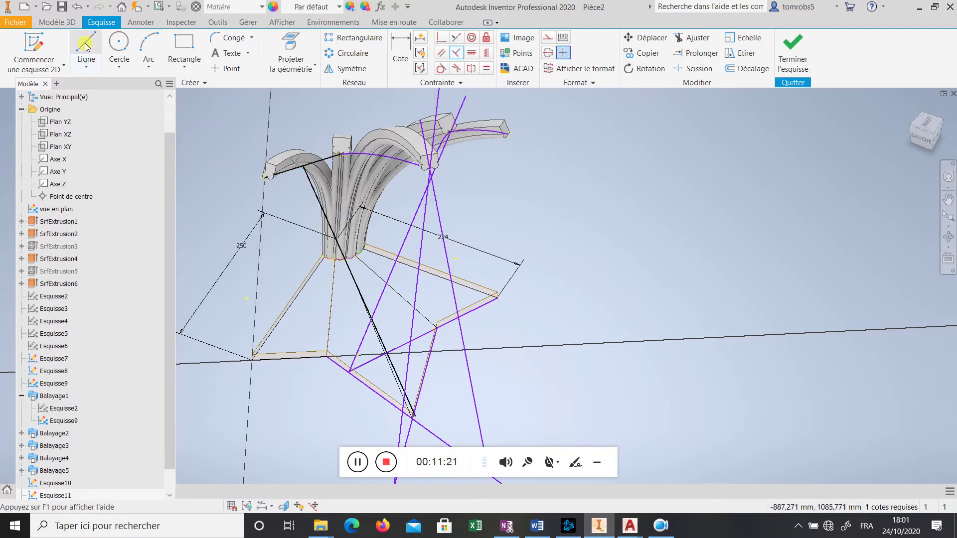
left_click(256, 365)
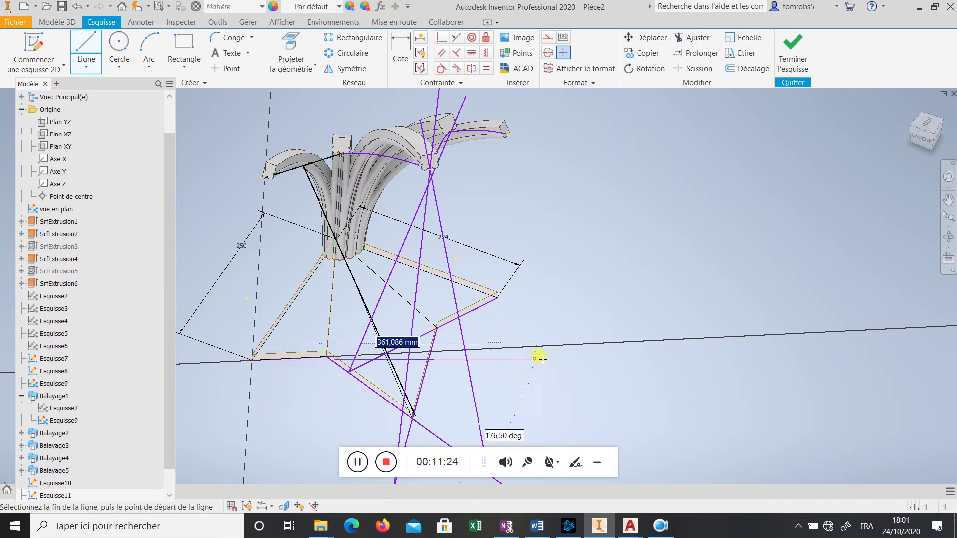
left_click(540, 346)
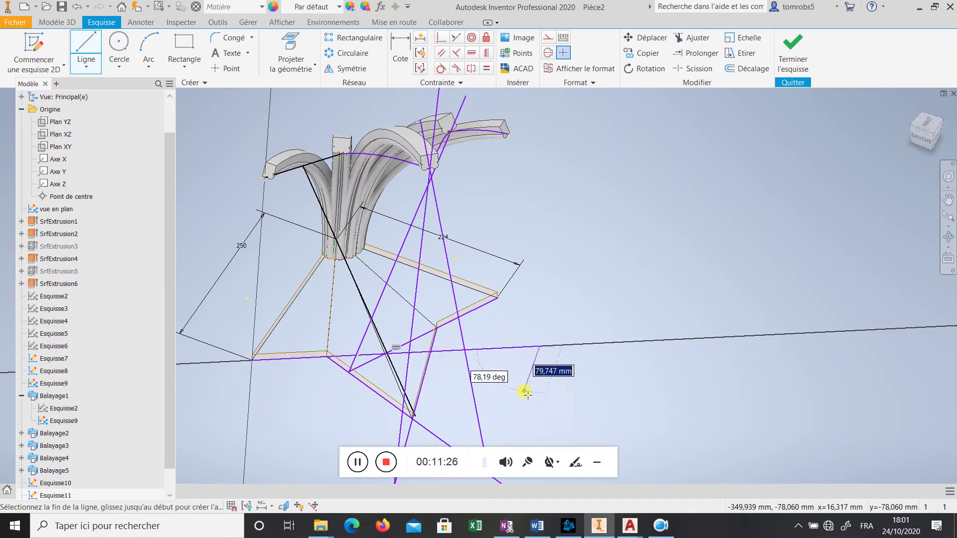
key("Escape")
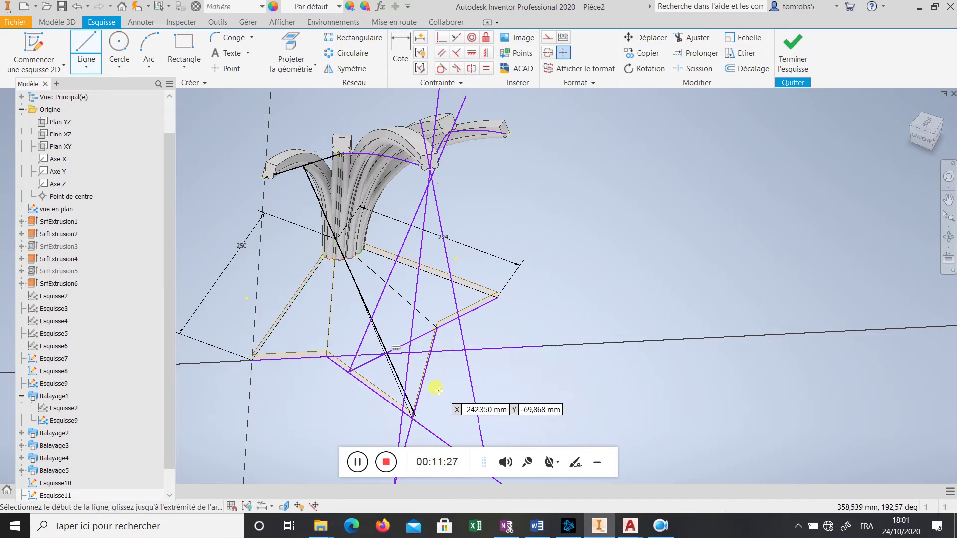
left_click(299, 44)
left_click(690, 39)
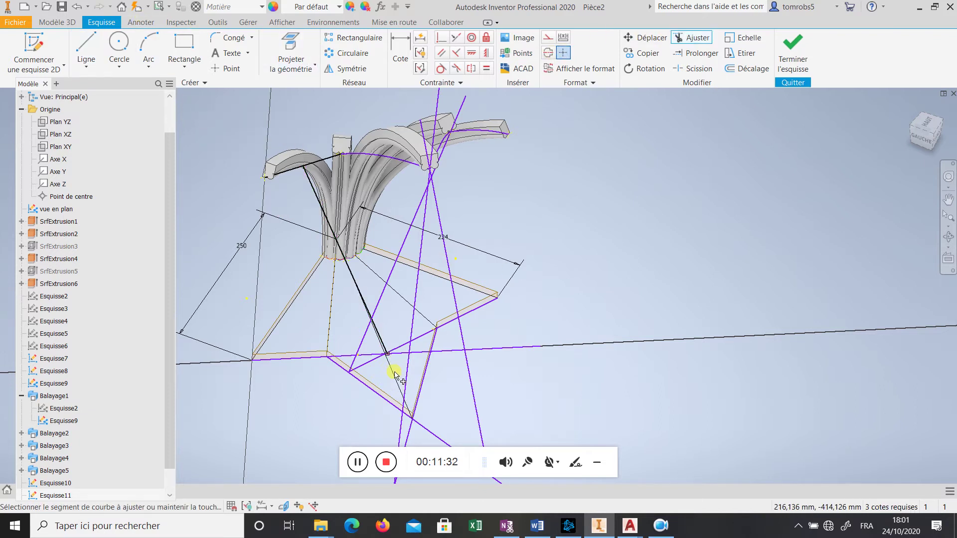
Draw a circle centred on the base point passing through the bar-top notch
scroll(376, 351, "up", 3)
scroll(378, 353, "down", 4)
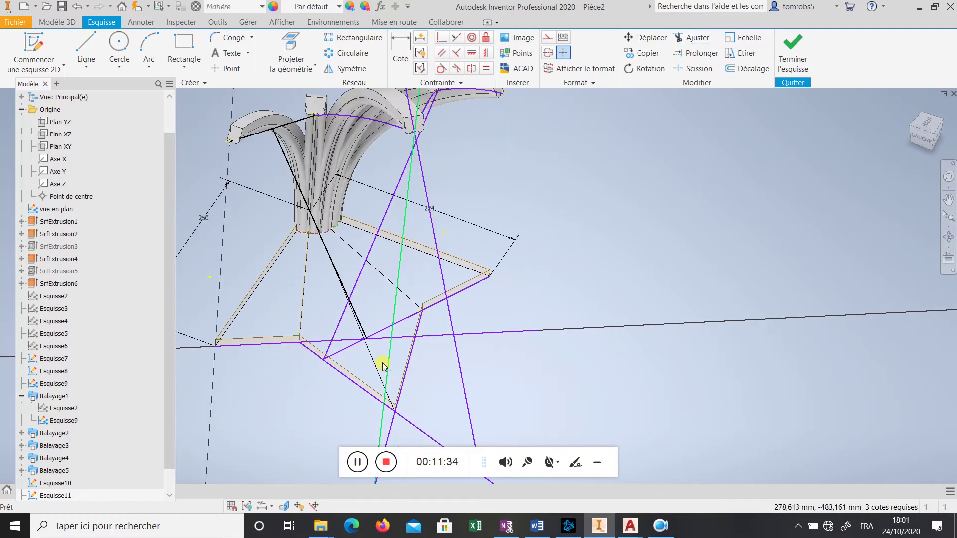
mouse_move(384, 363)
middle_mouse_down("shift")
mouse_move(398, 347)
mouse_move(387, 354)
middle_mouse_up("shift")
scroll(386, 357, "up", 2)
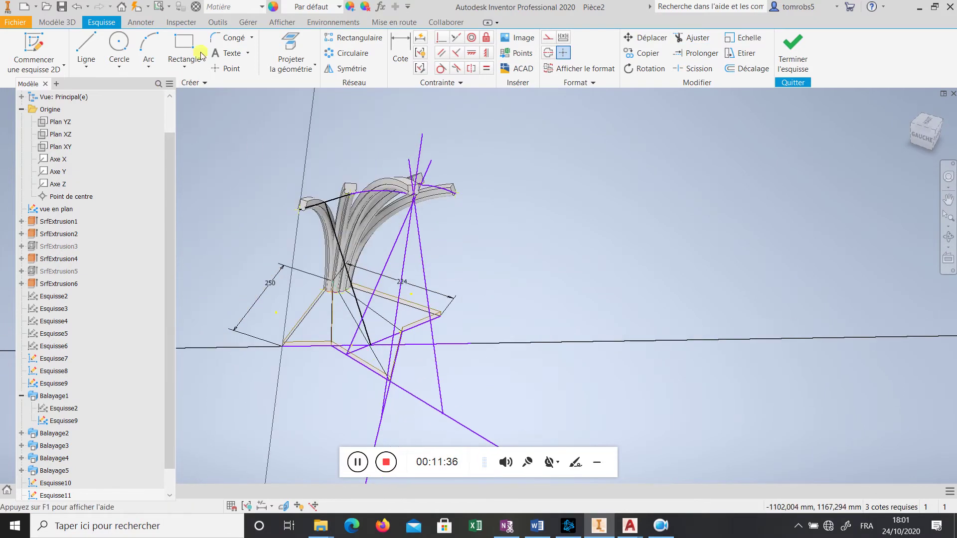
left_click(118, 42)
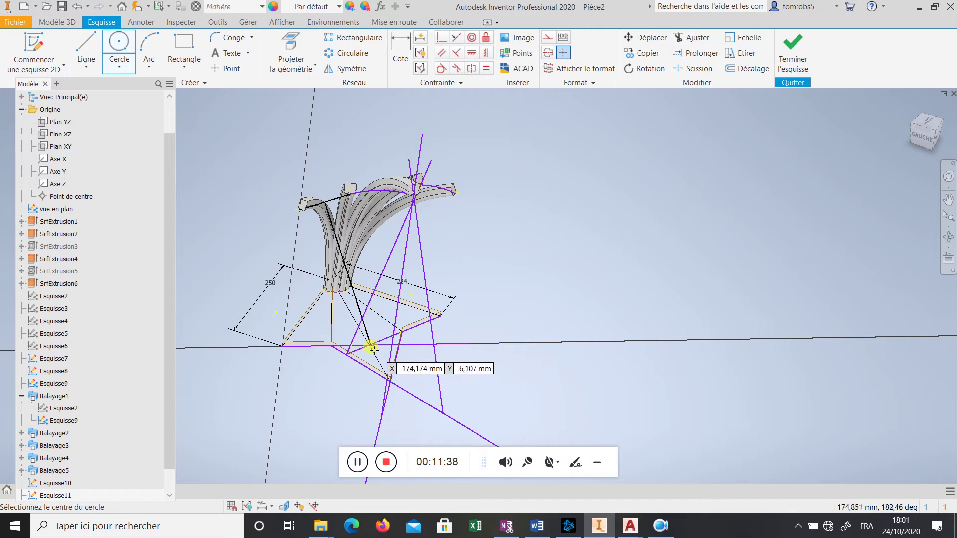
left_click(371, 345)
scroll(351, 193, "down", 3)
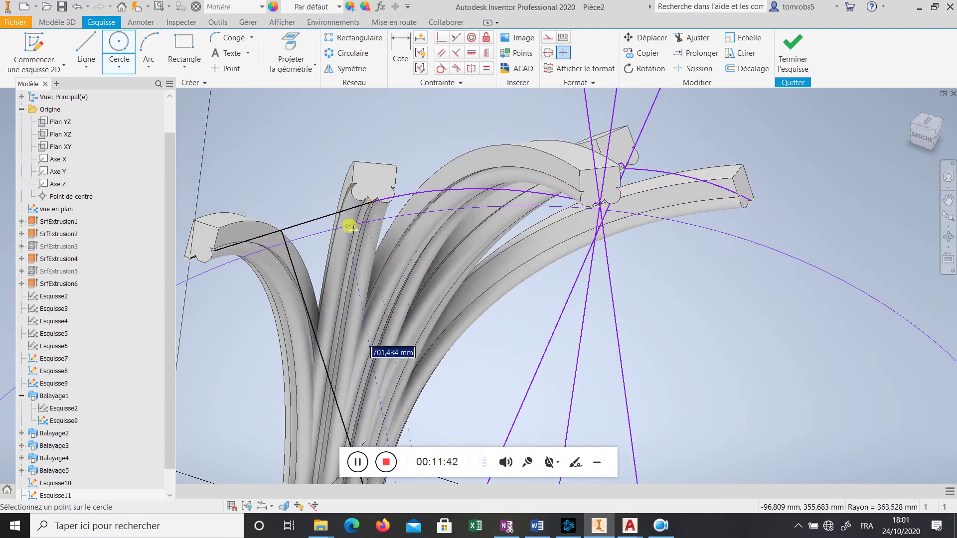
scroll(373, 205, "down", 2)
scroll(374, 205, "down", 2)
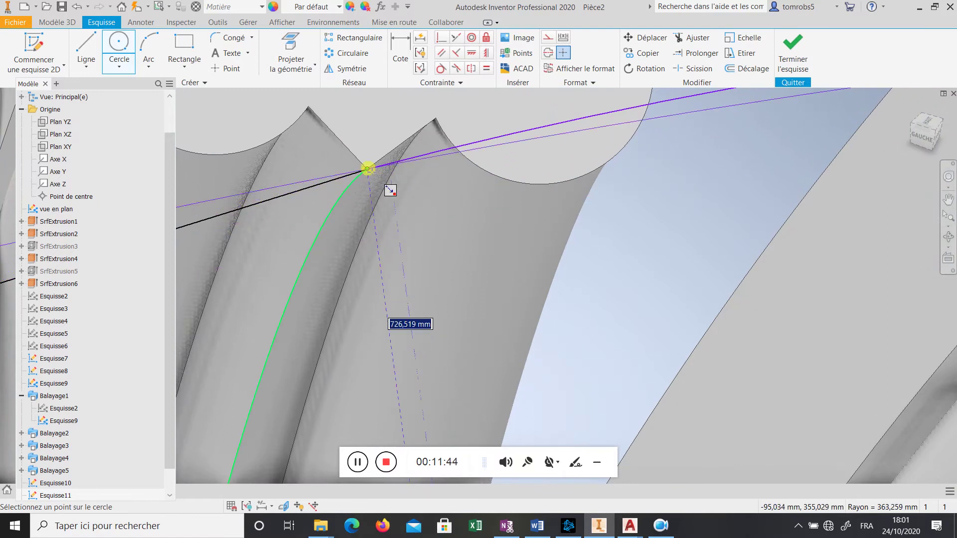
left_click(369, 170)
scroll(379, 188, "up", 5)
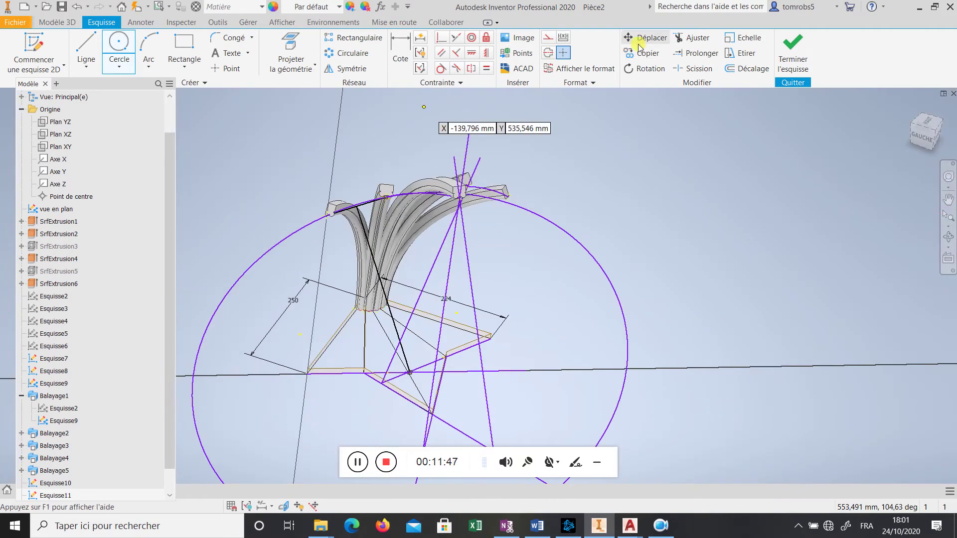
Trim the circle and the line end lying beyond the arc
left_click(692, 38)
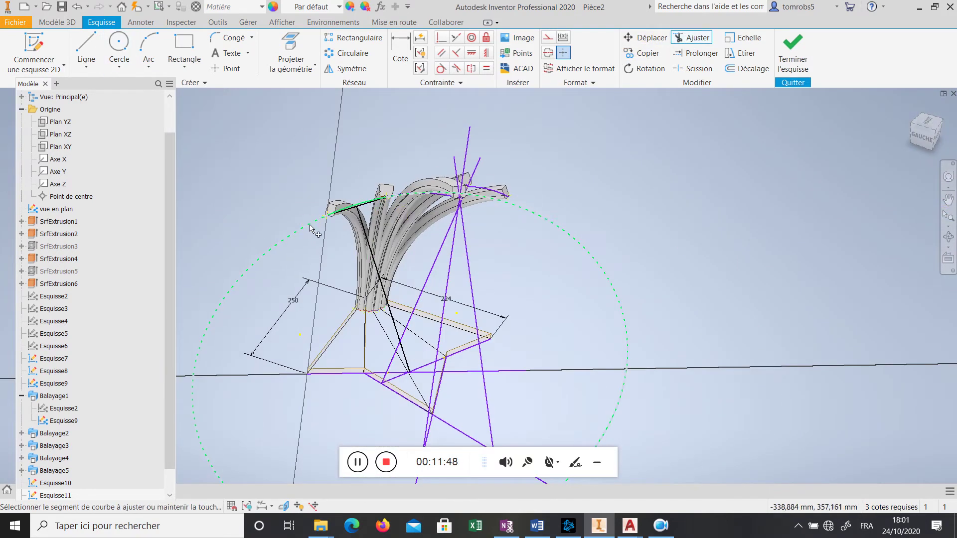
scroll(354, 205, "down", 4)
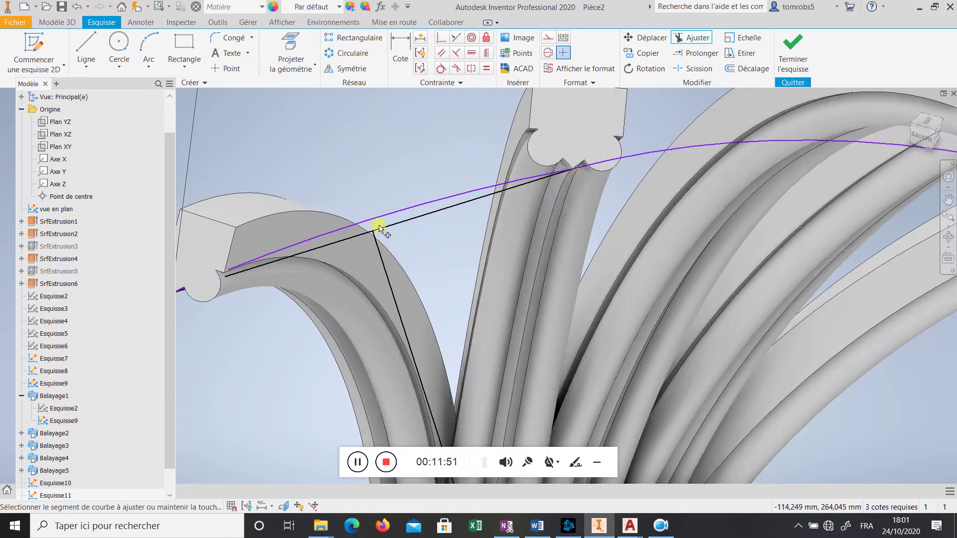
left_click(391, 226)
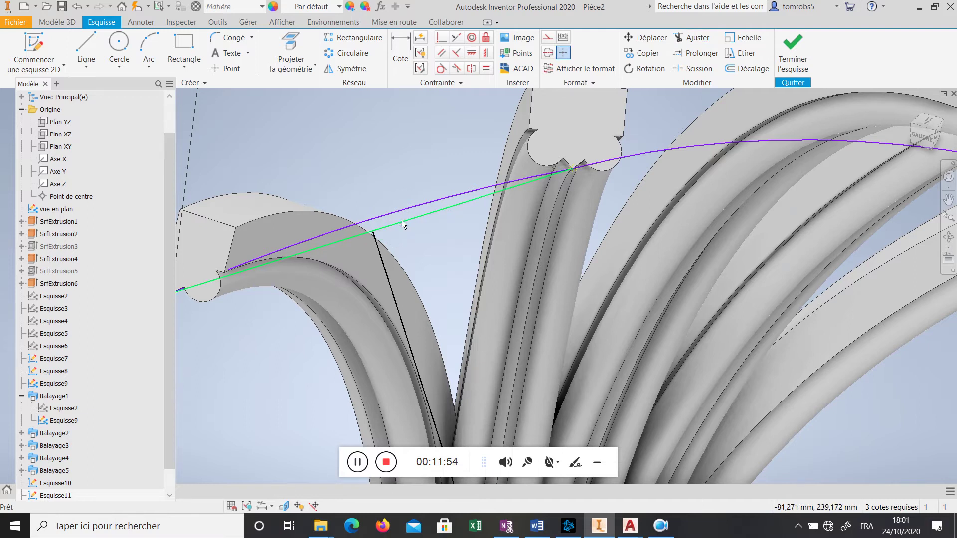
scroll(402, 210, "up", 5)
left_click(85, 48)
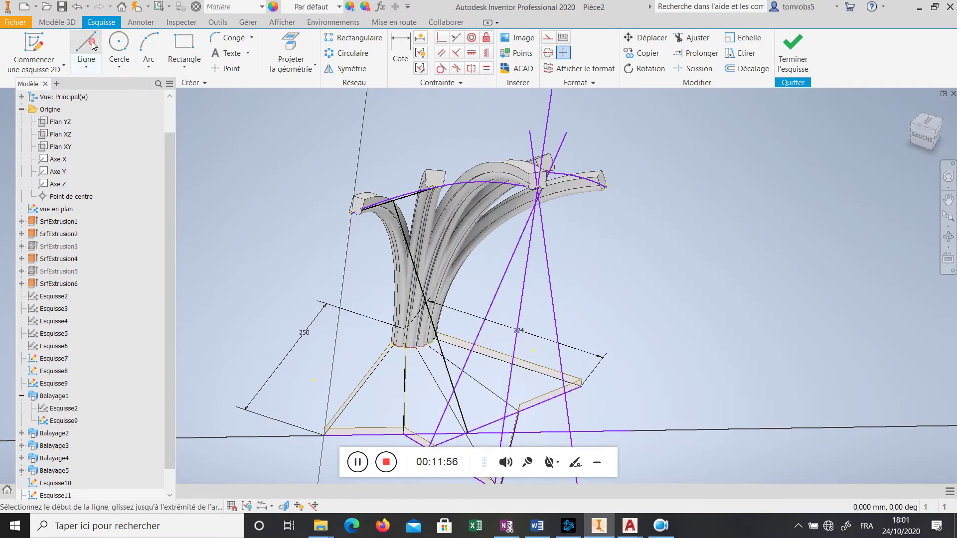
Draw a line from the base point up to the notch tip on the next bar's head
left_click(470, 432)
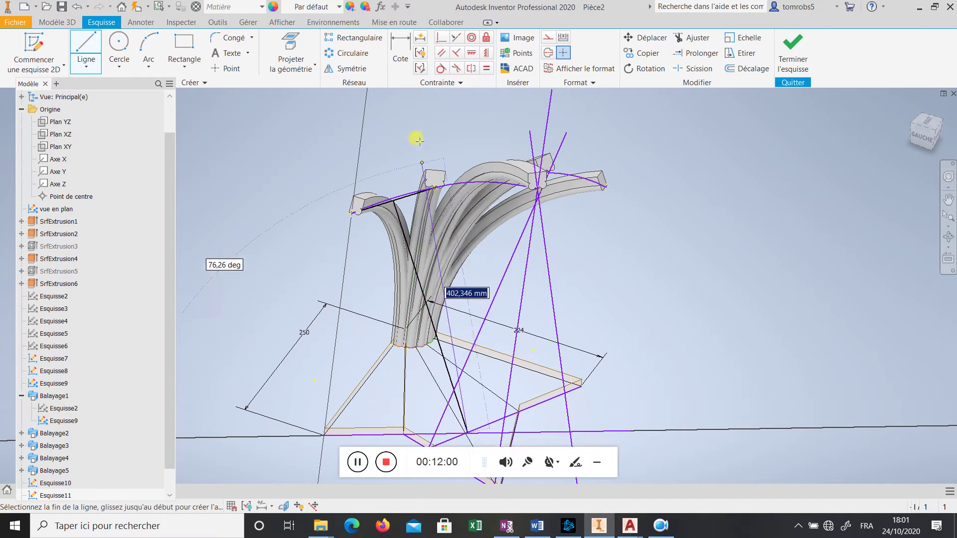
scroll(418, 231, "down", 5)
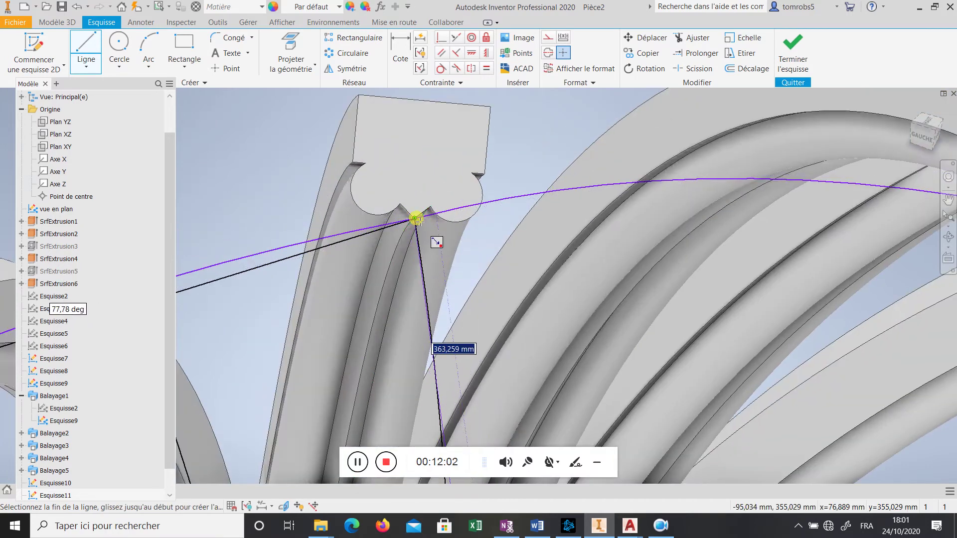
left_click(417, 220)
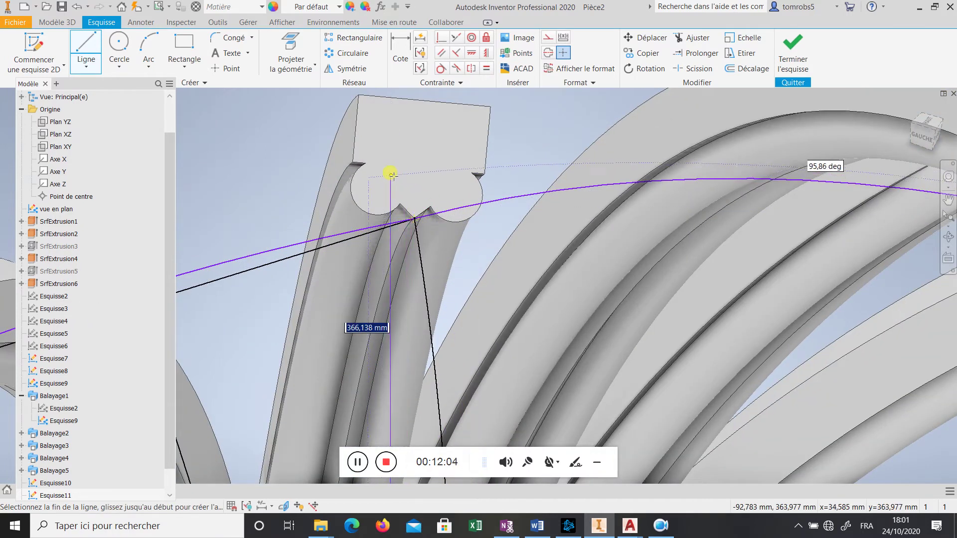
scroll(391, 175, "down", 3)
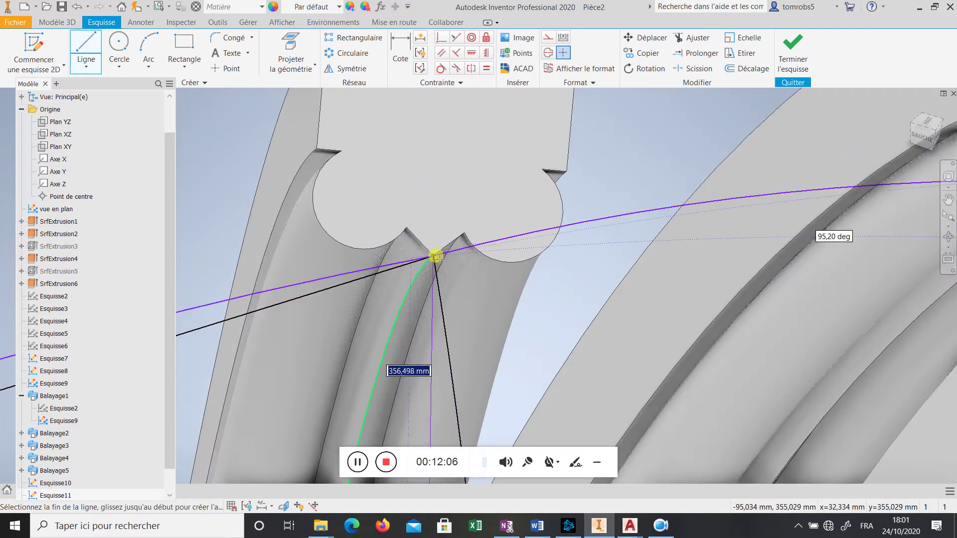
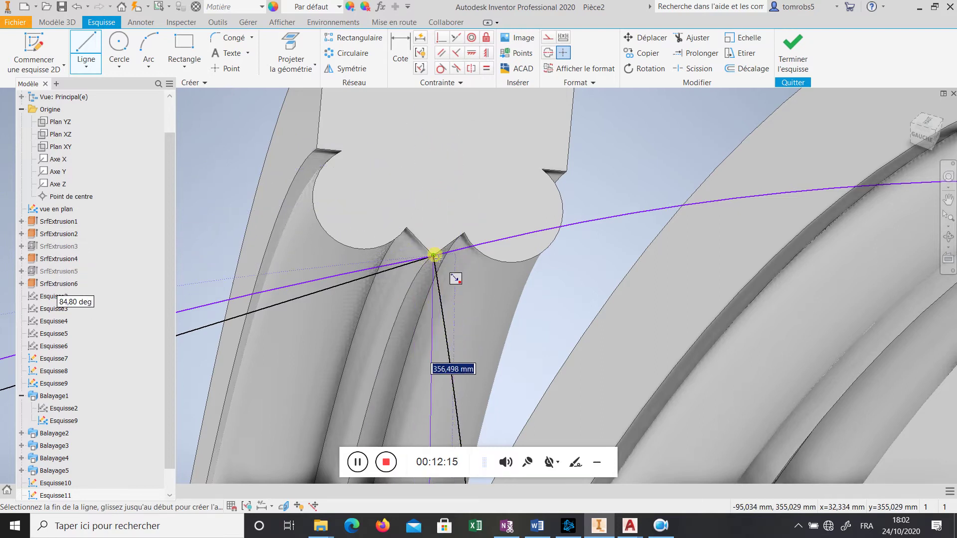
Draw a sketch line from the base line intersection up to the rib joint
key("Escape")
scroll(433, 211, "down", 4)
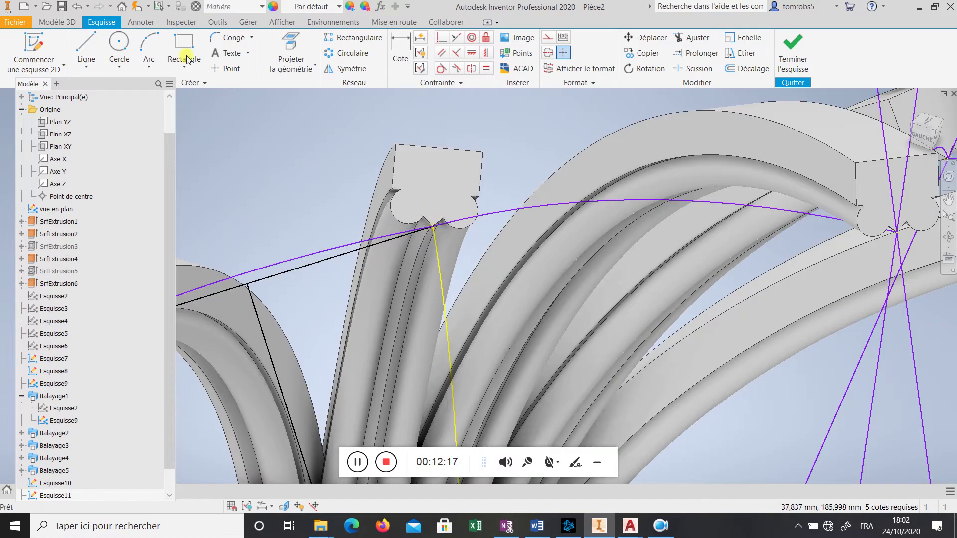
key("l")
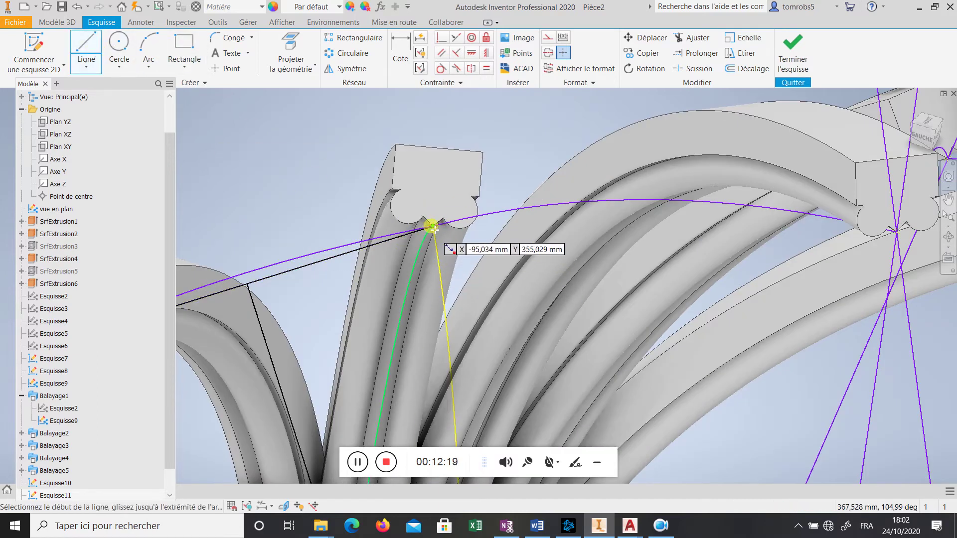
left_click(433, 227)
scroll(404, 279, "up", 5)
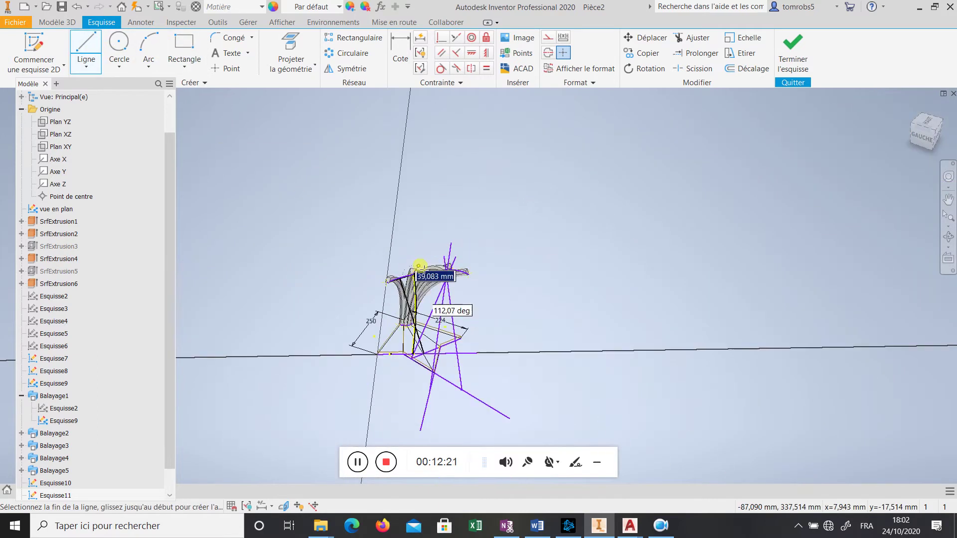
scroll(417, 344, "down", 2)
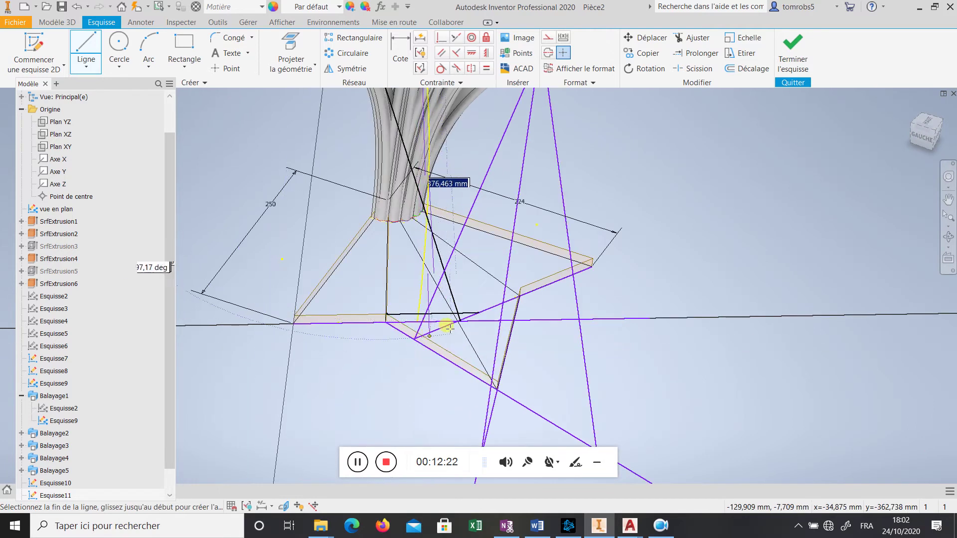
mouse_move(445, 332)
middle_mouse_down("shift")
mouse_move(466, 352)
mouse_move(459, 364)
mouse_move(441, 349)
middle_mouse_up("shift")
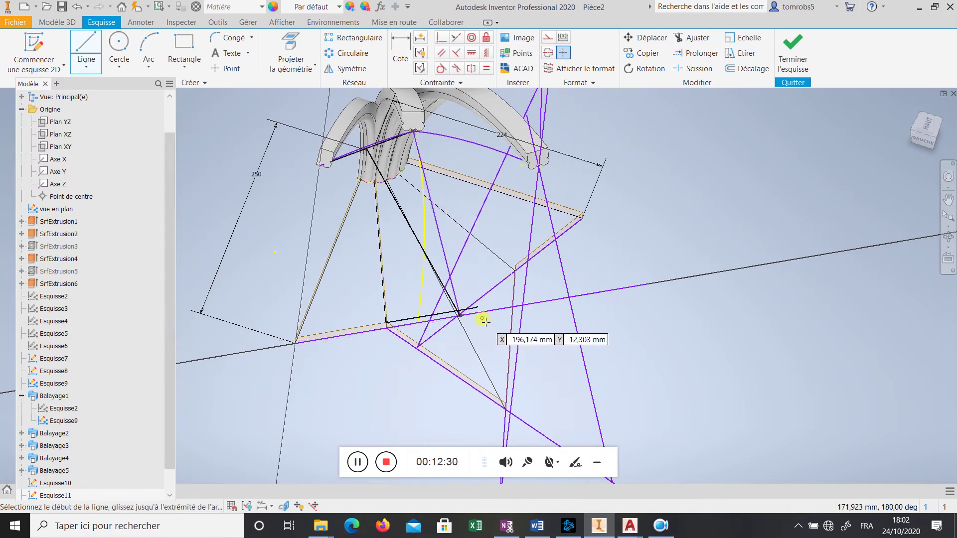
middle_click_drag(464, 320, 419, 162, "shift")
scroll(416, 105, "up", 3)
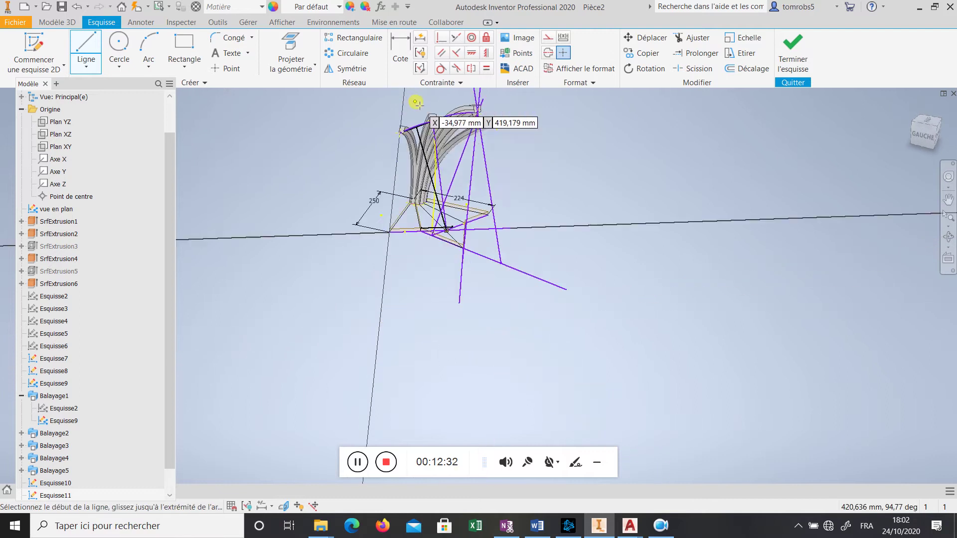
scroll(426, 104, "down", 6)
scroll(460, 204, "down", 2)
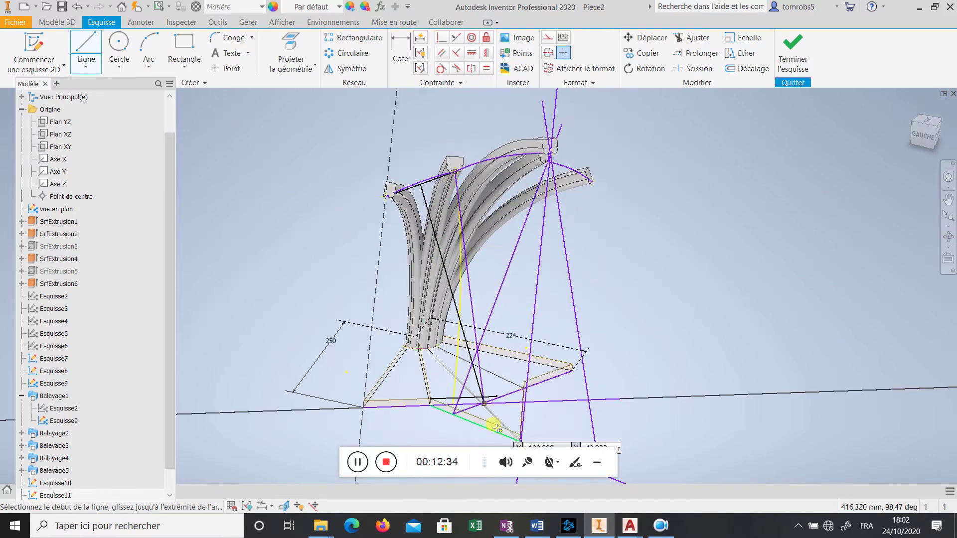
scroll(448, 330, "up", 6)
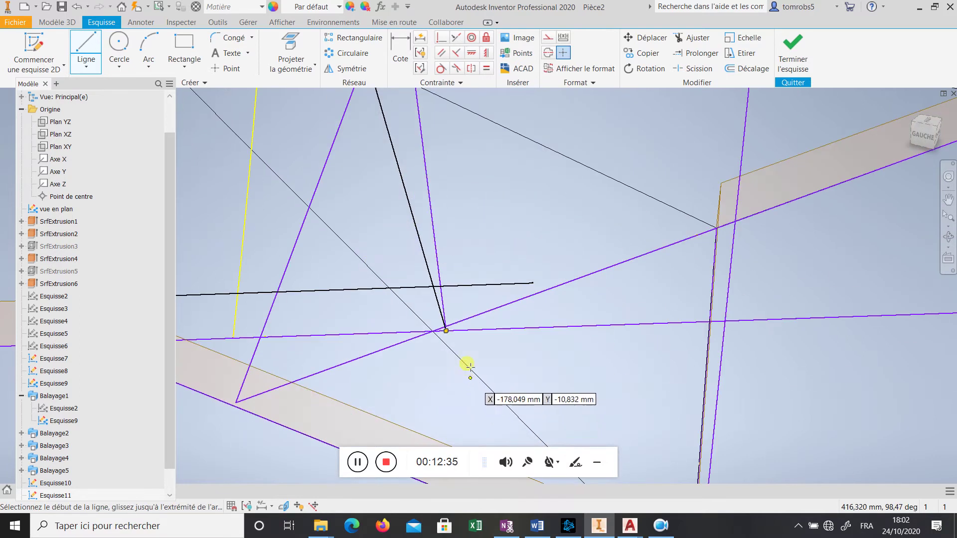
left_click(447, 331)
scroll(459, 344, "down", 5)
scroll(442, 219, "up", 1)
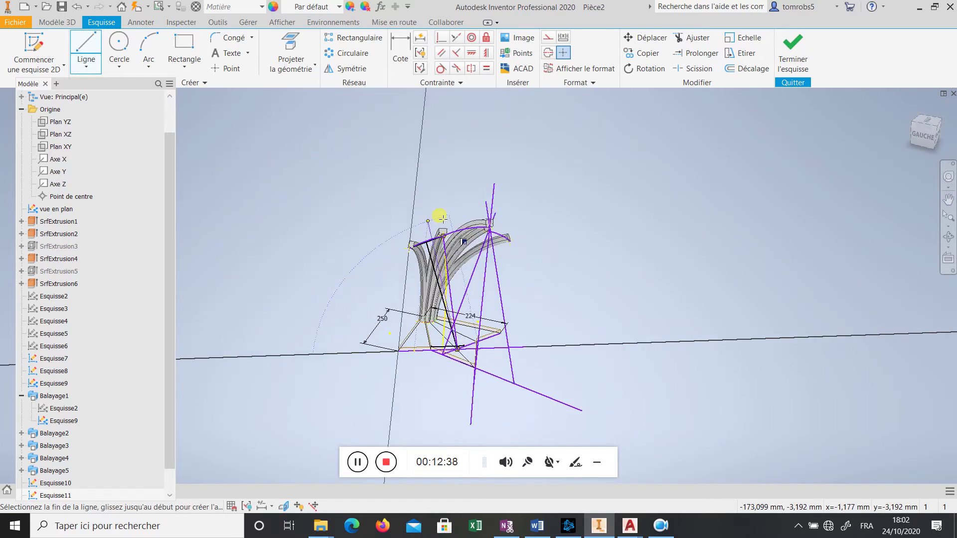
scroll(442, 219, "up", 4)
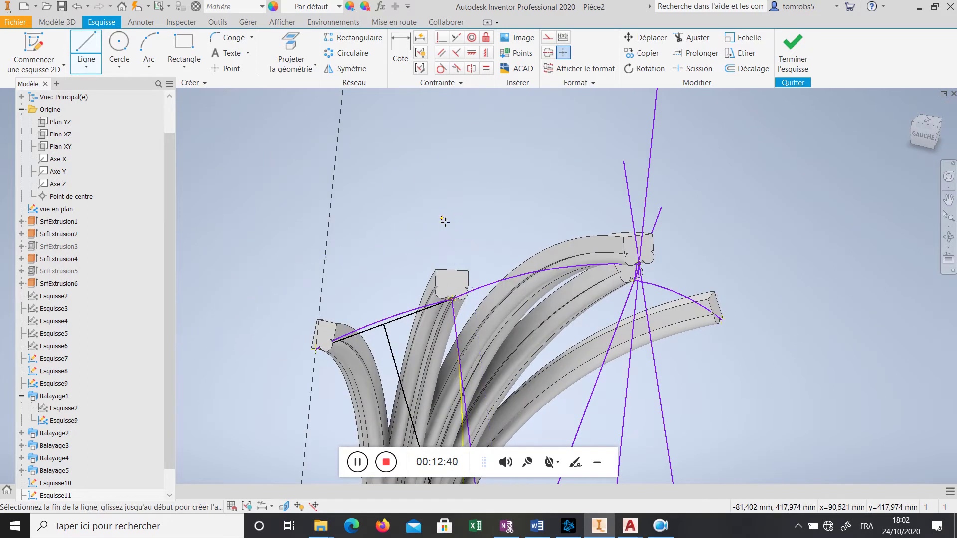
left_click(442, 220)
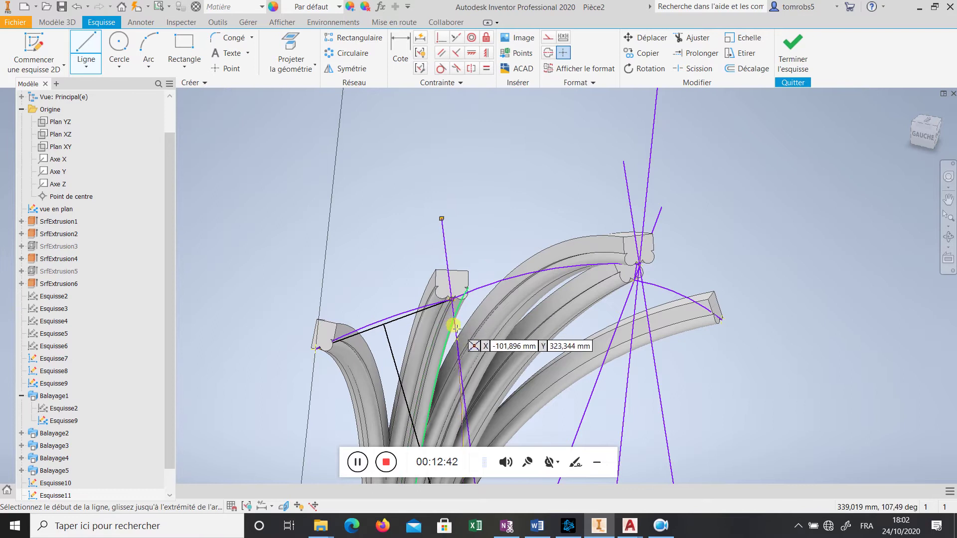
key("Escape")
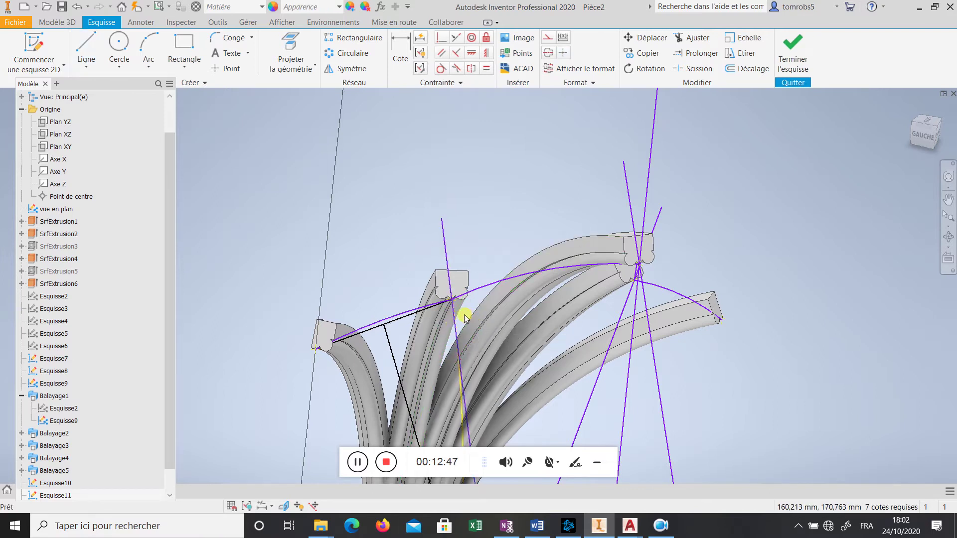
Delete the two crossing black sketch lines near the leftmost rib
scroll(441, 194, "down", 3)
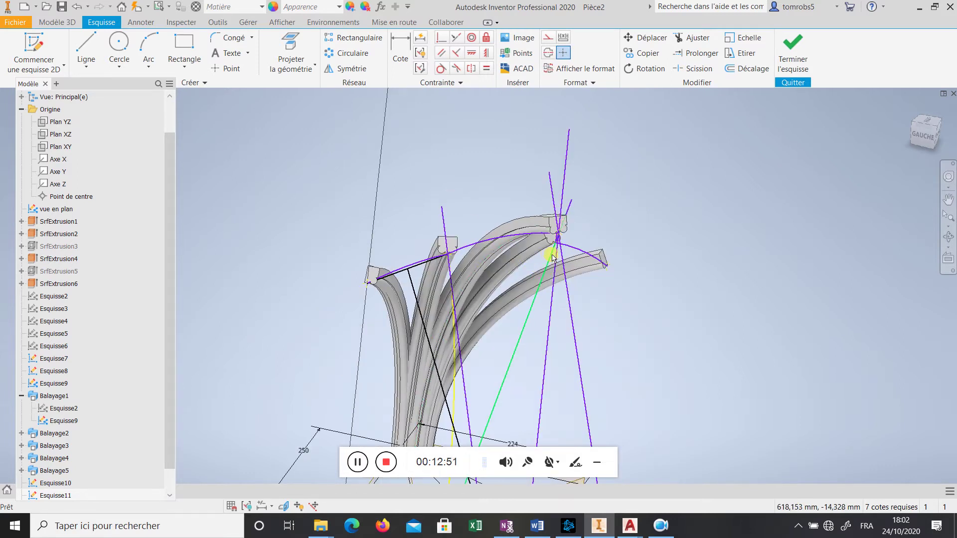
middle_click_drag(654, 287, 634, 296, "shift")
scroll(387, 295, "up", 3)
scroll(385, 295, "up", 3)
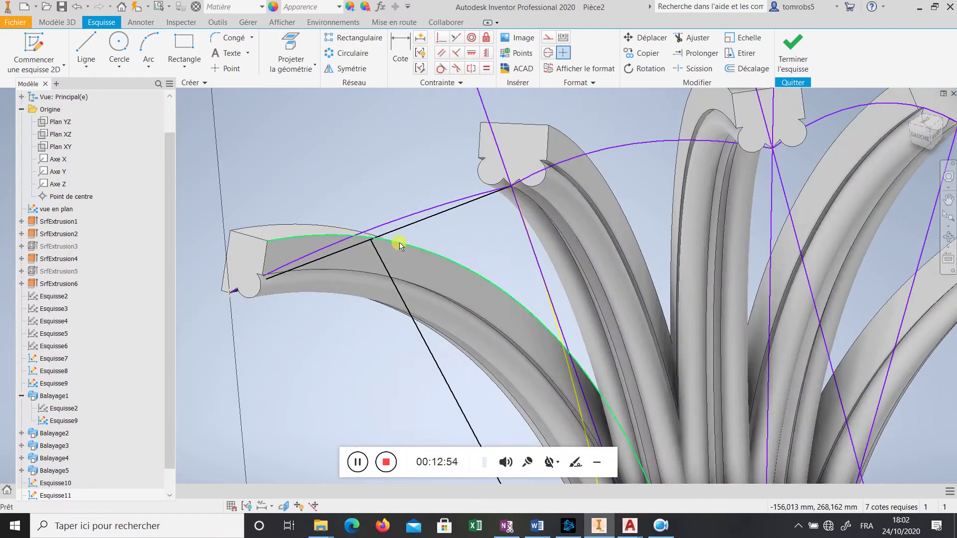
left_click(365, 257)
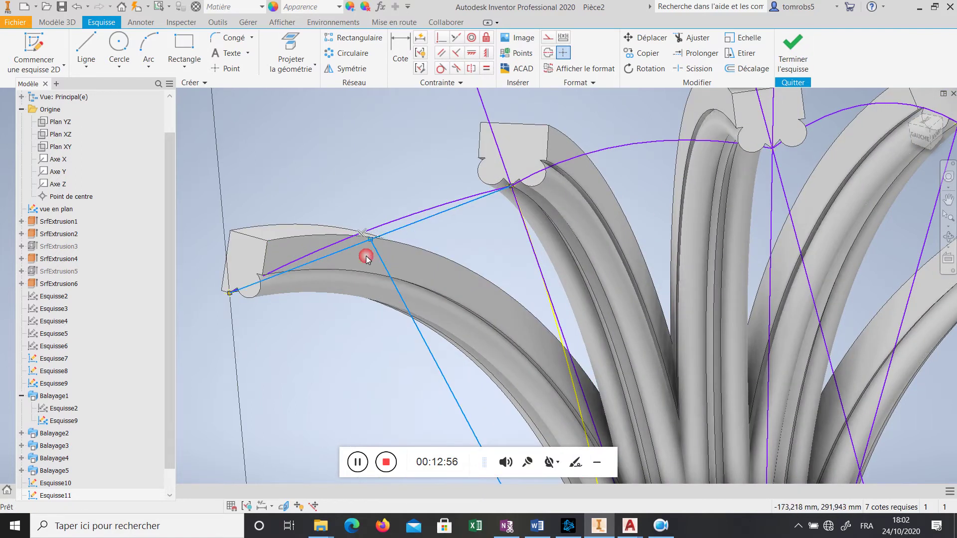
key("Delete")
scroll(341, 228, "down", 4)
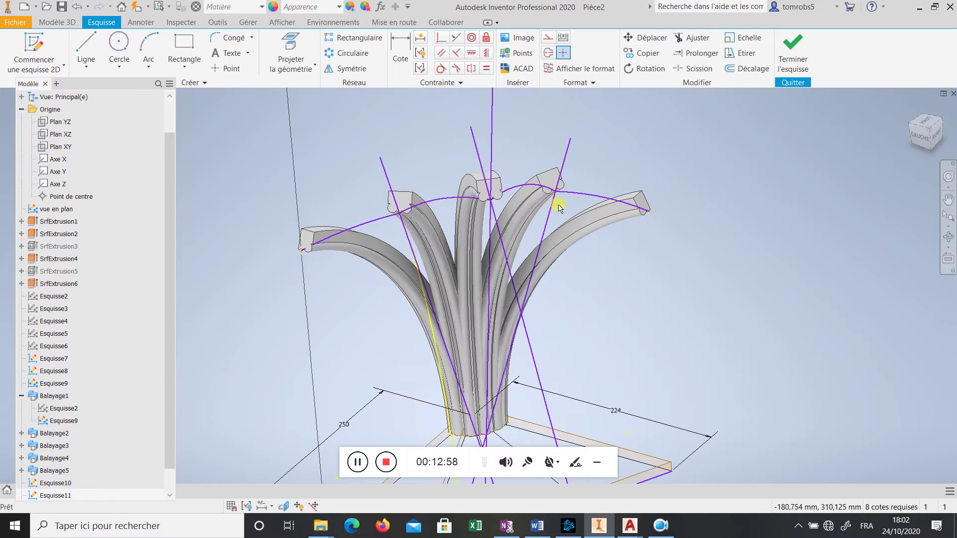
scroll(160, 325, "up", 1)
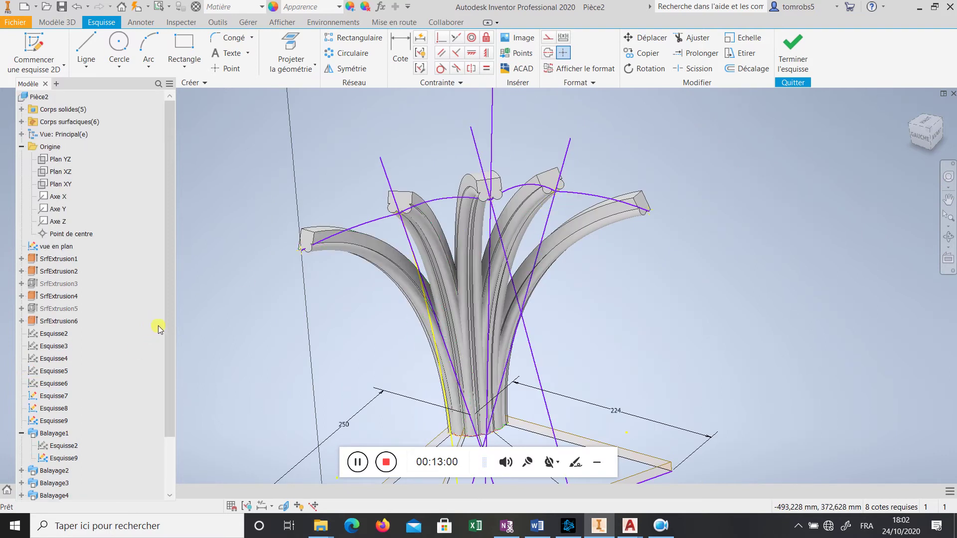
Finish the current 2D sketch
right_click(218, 326)
left_click(223, 359)
scroll(315, 258, "down", 3)
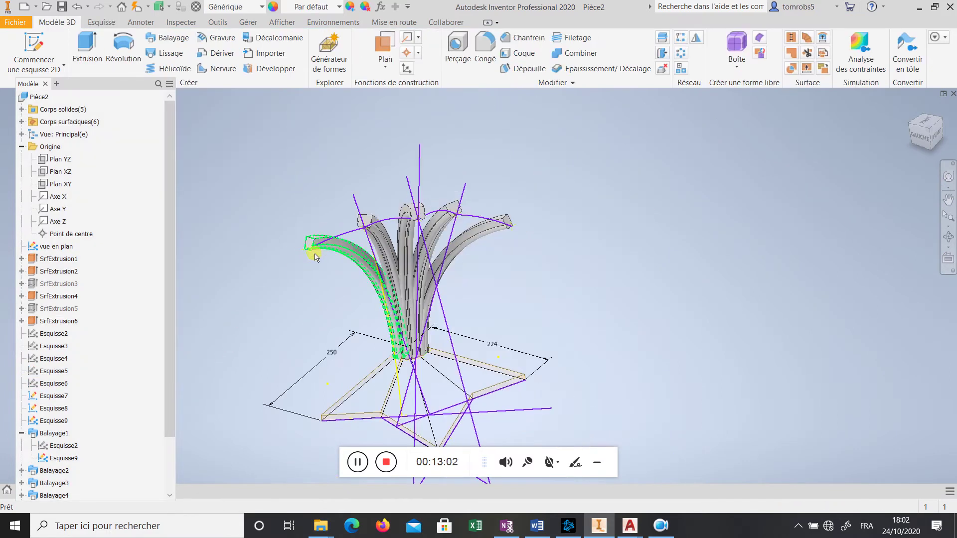
scroll(171, 465, "down", 2)
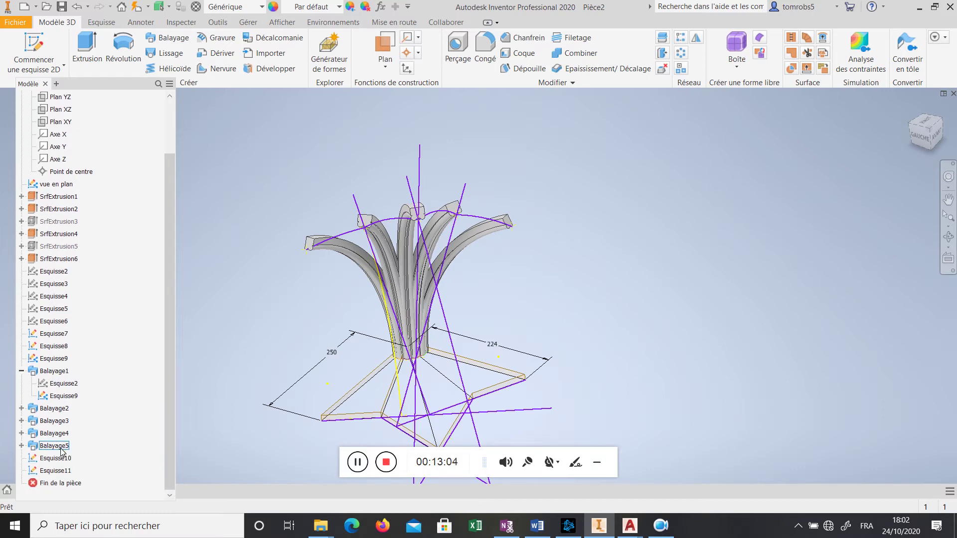
Reopen Esquisse10 and finish it again, then view the fanned-out ribs from several angles
left_click(59, 450)
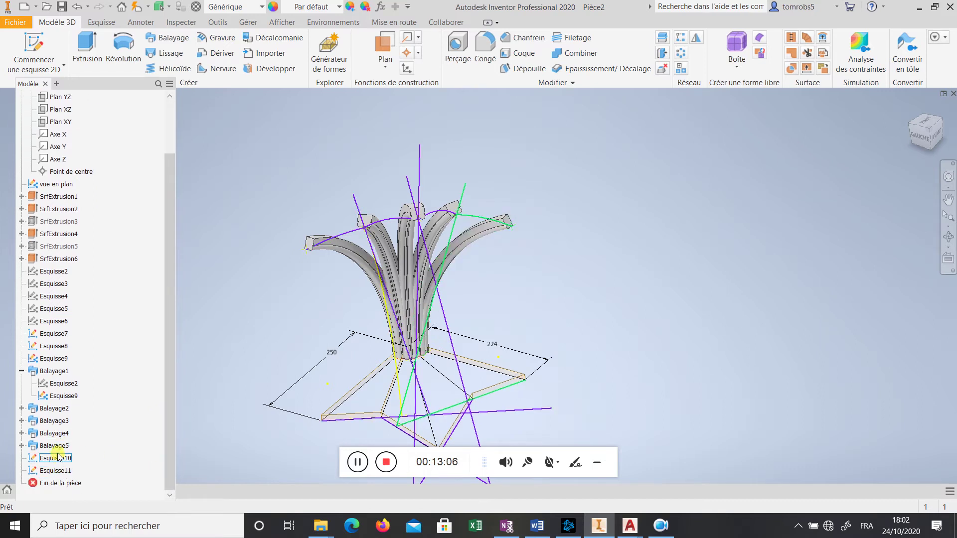
double_click(58, 461)
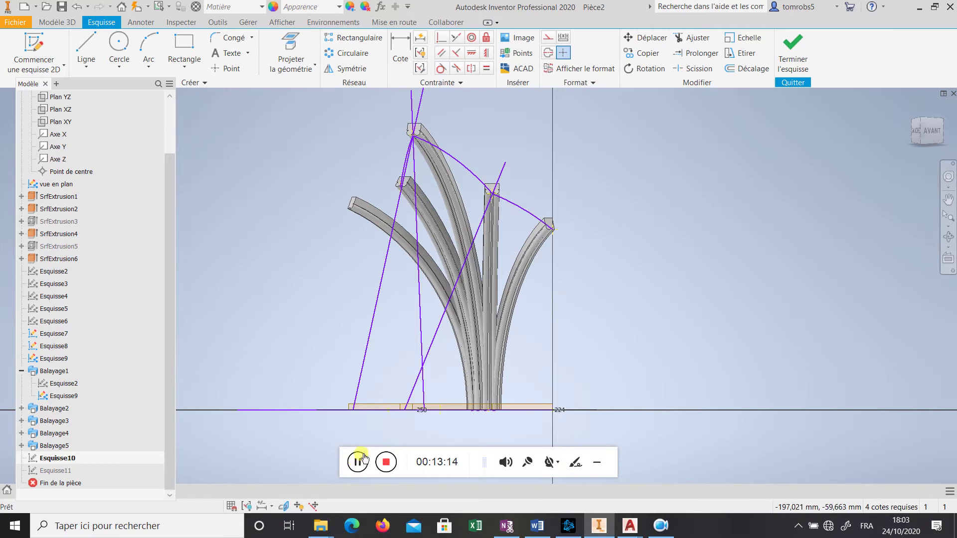
middle_click_drag(454, 253, 573, 261, "shift")
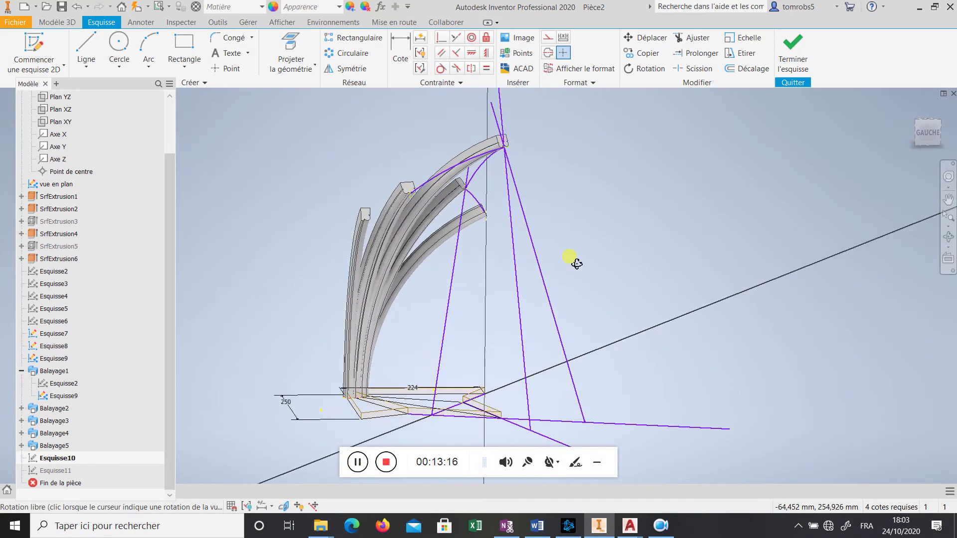
left_click(782, 57)
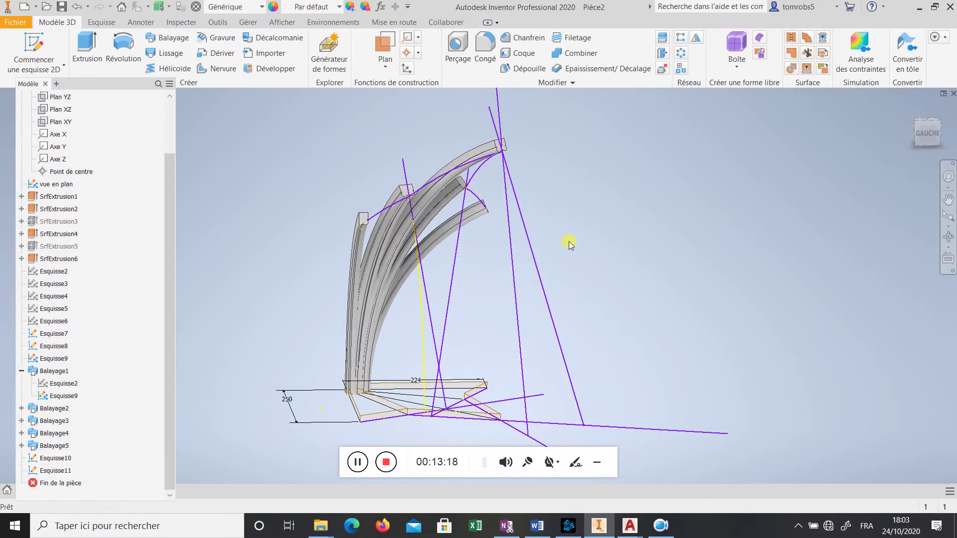
middle_click_drag(629, 271, 452, 283, "shift")
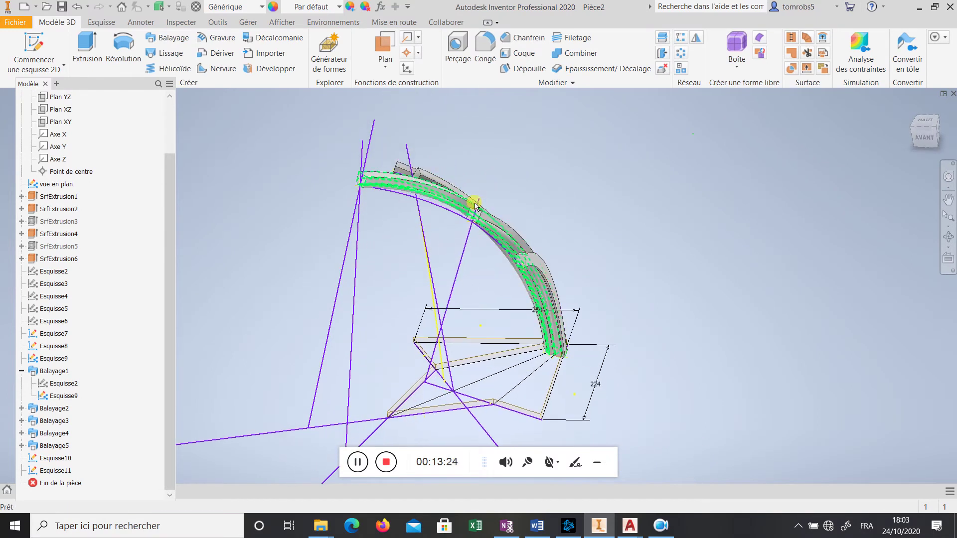
middle_click_drag(405, 153, 510, 203, "shift")
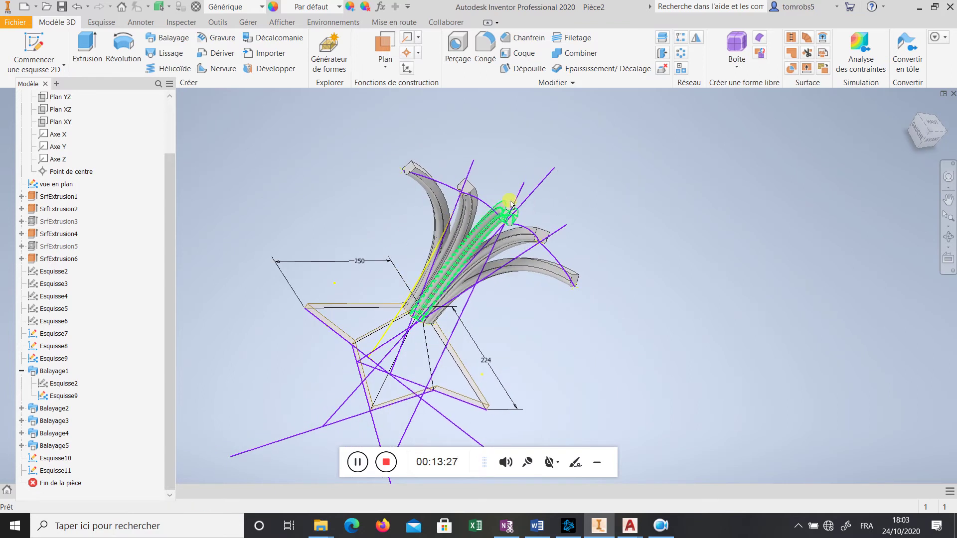
middle_click_drag(623, 242, 617, 336, "shift")
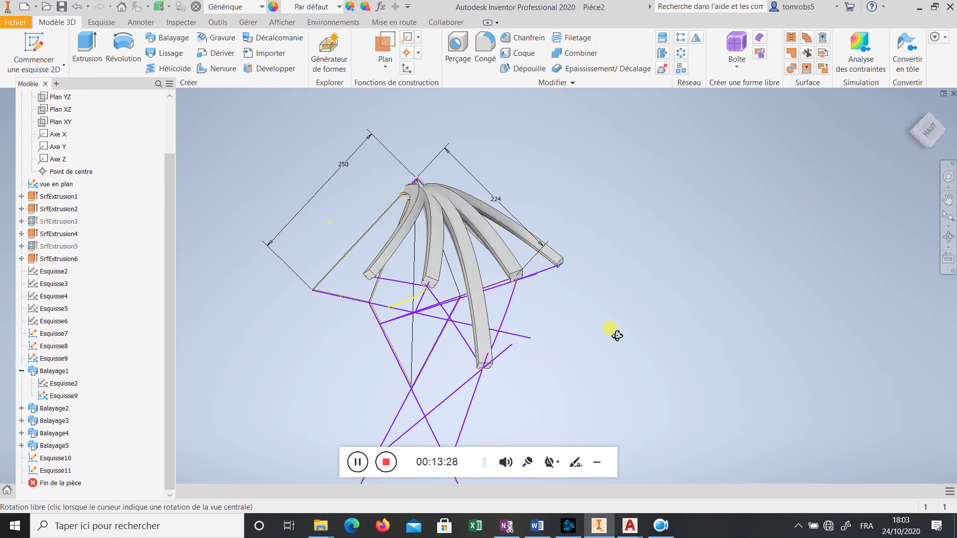
middle_click_drag(622, 292, 755, 268, "shift")
middle_click_drag(682, 242, 605, 379, "shift")
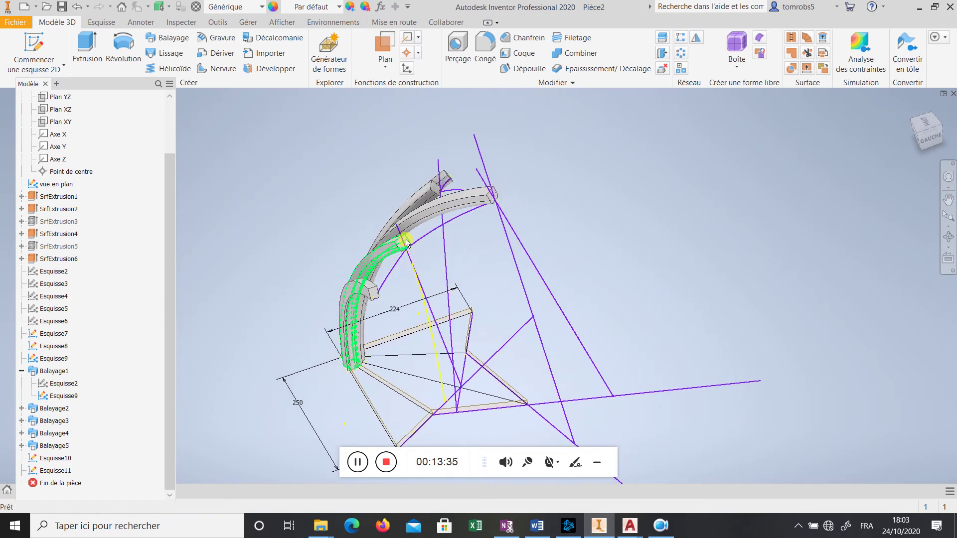
Extrude a sketch curve into a 10 mm surface, SrfExtrusion7
left_click(72, 48)
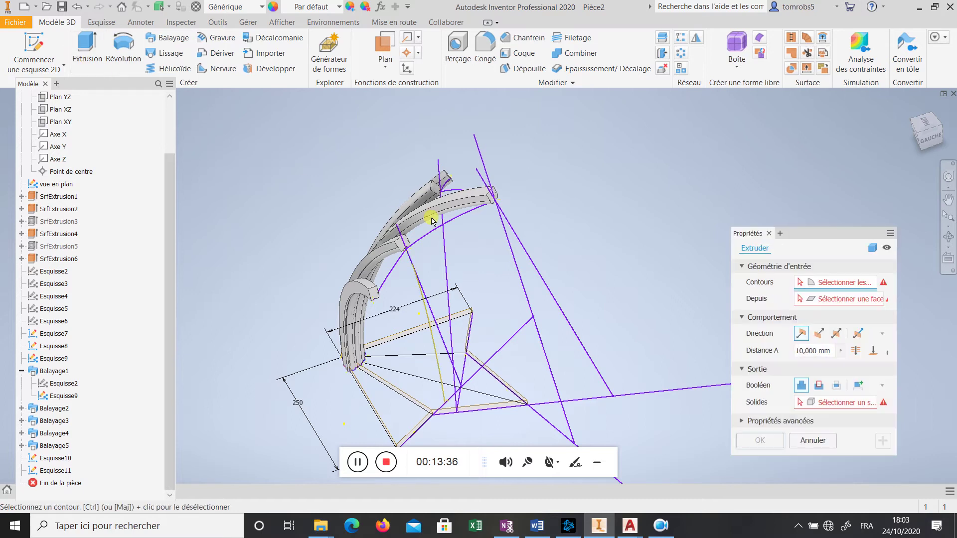
left_click(873, 250)
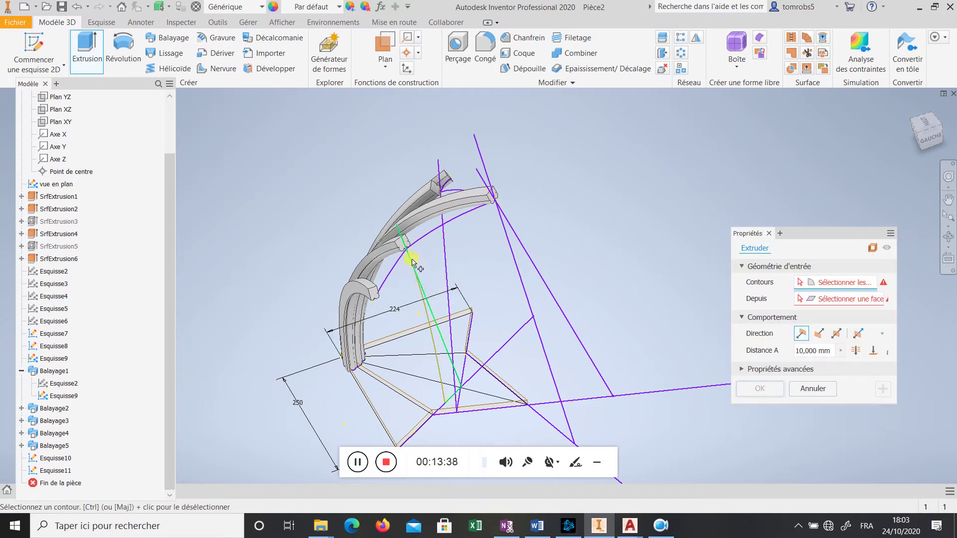
left_click(407, 246)
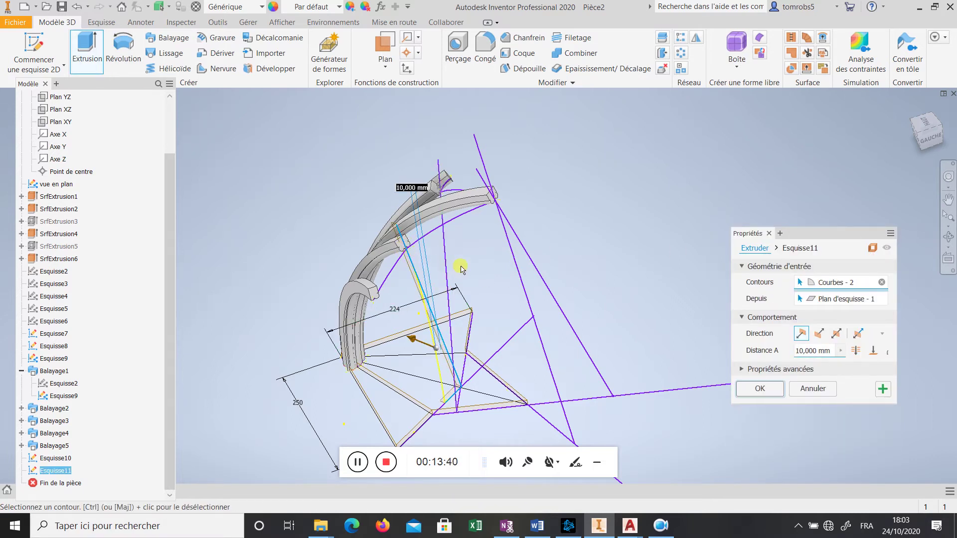
middle_click_drag(460, 269, 552, 269, "shift")
left_click(774, 393)
scroll(540, 251, "down", 3)
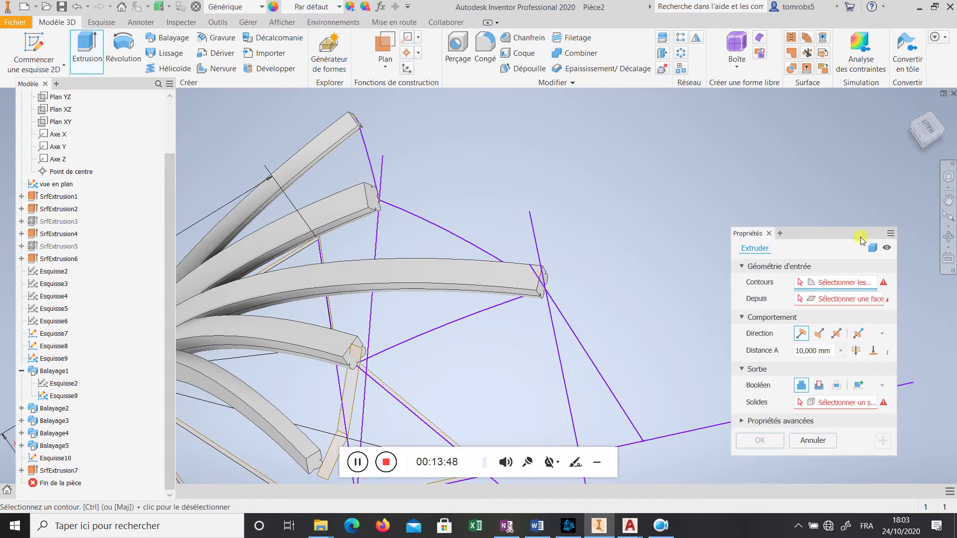
Extrude the purple Esquisse7 line into a 10 mm surface, SrfExtrusion8
left_click(872, 248)
left_click(574, 341)
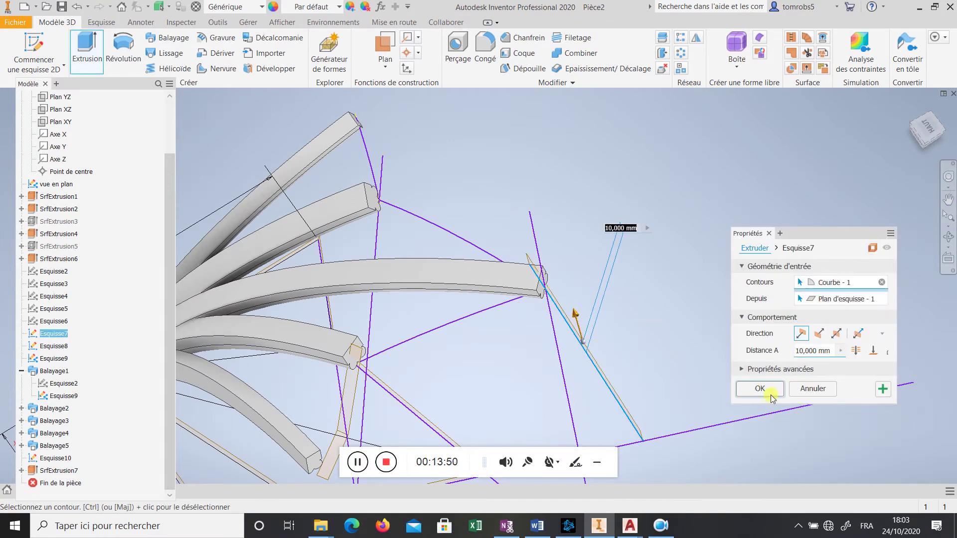
middle_click_drag(595, 256, 668, 260, "shift")
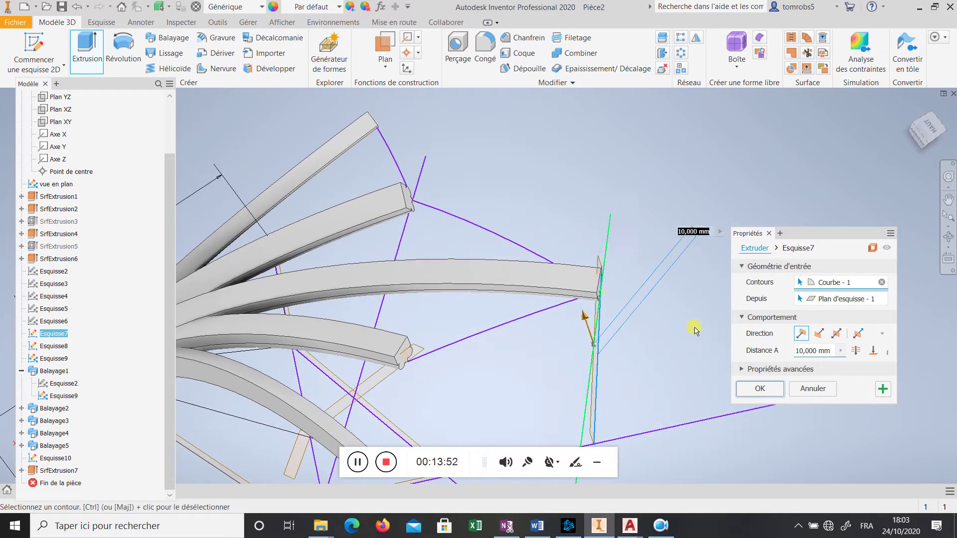
left_click(776, 389)
middle_click_drag(667, 314, 616, 315, "shift")
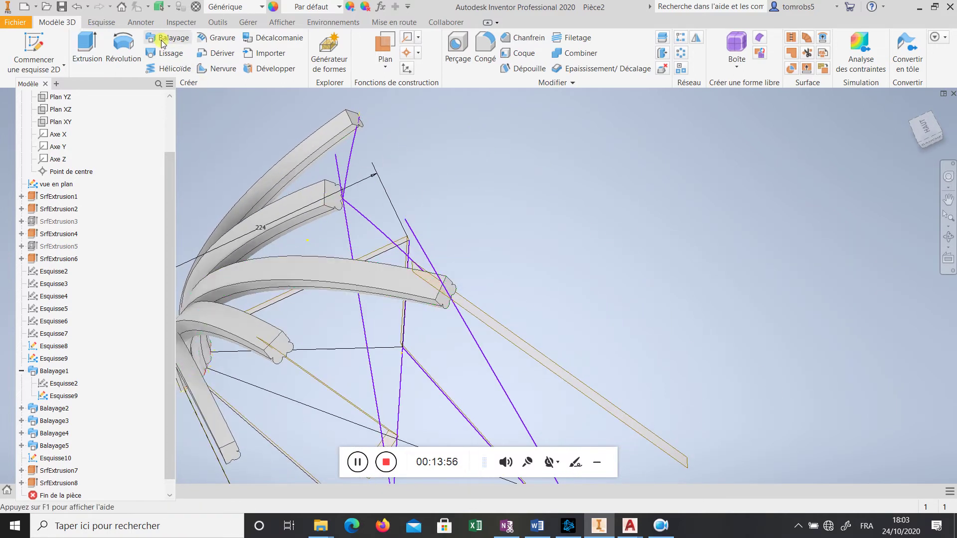
Extrude the green sketch line into a 10 mm surface, SrfExtrusion9
key("e")
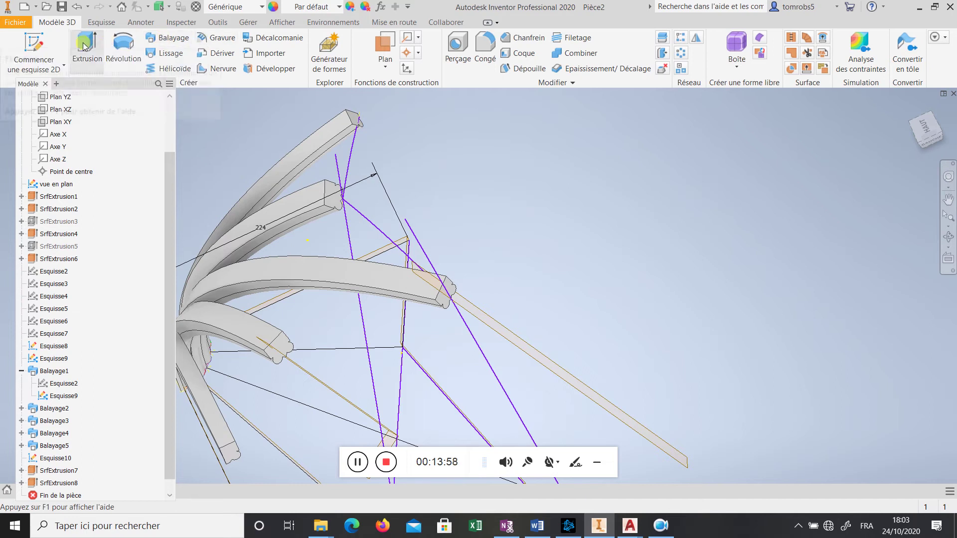
left_click(477, 342)
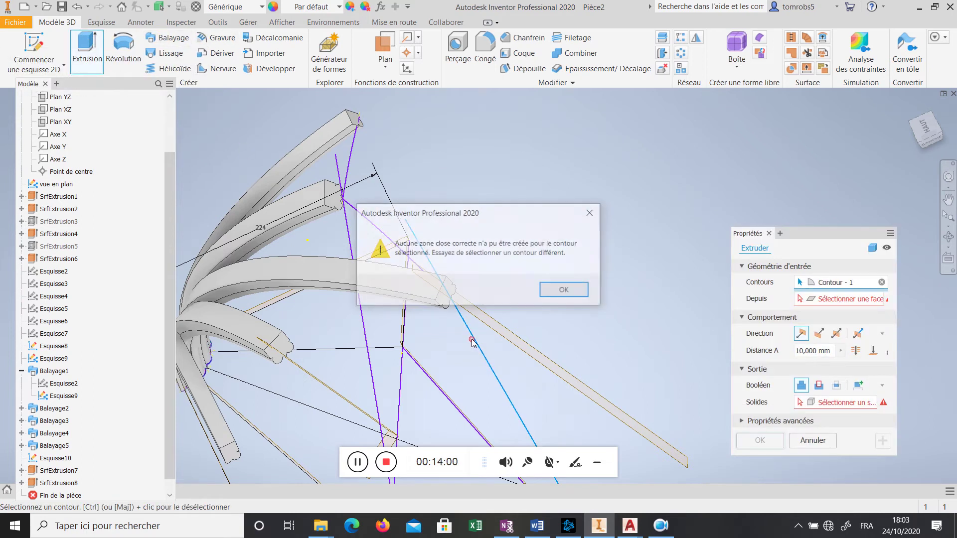
left_click(562, 293)
left_click(856, 253)
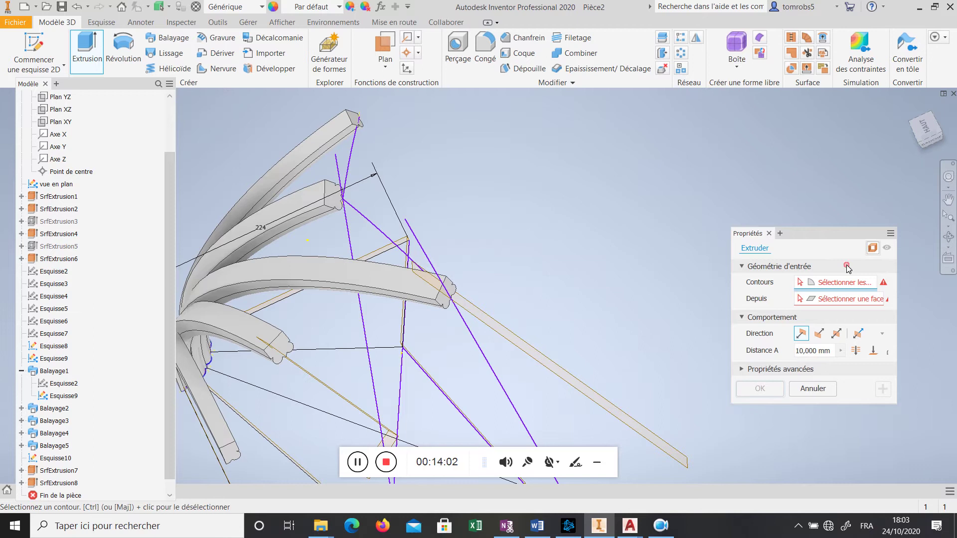
left_click(503, 385)
left_click(766, 395)
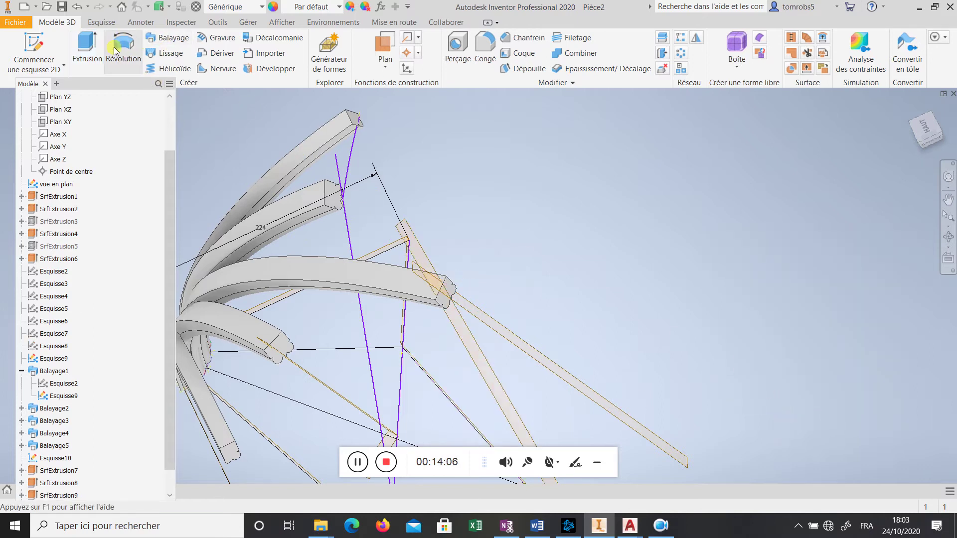
Extrude the Esquisse10 line into a 10 mm surface, SrfExtrusion10
left_click(87, 45)
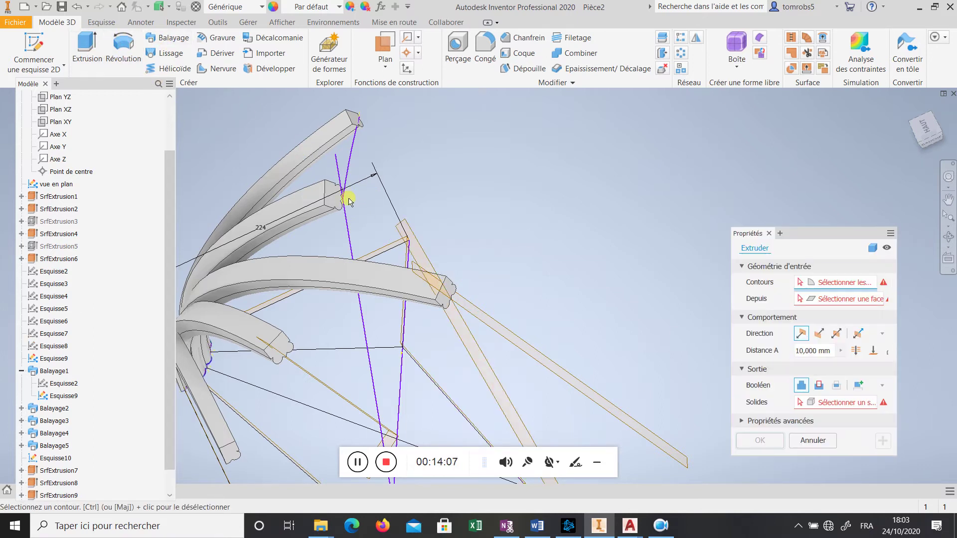
left_click(875, 248)
left_click(358, 232)
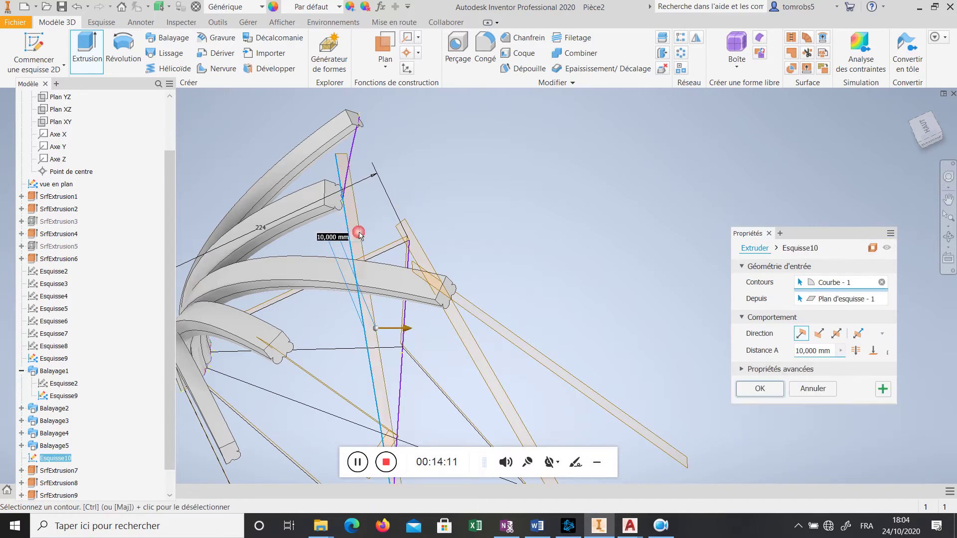
left_click(759, 389)
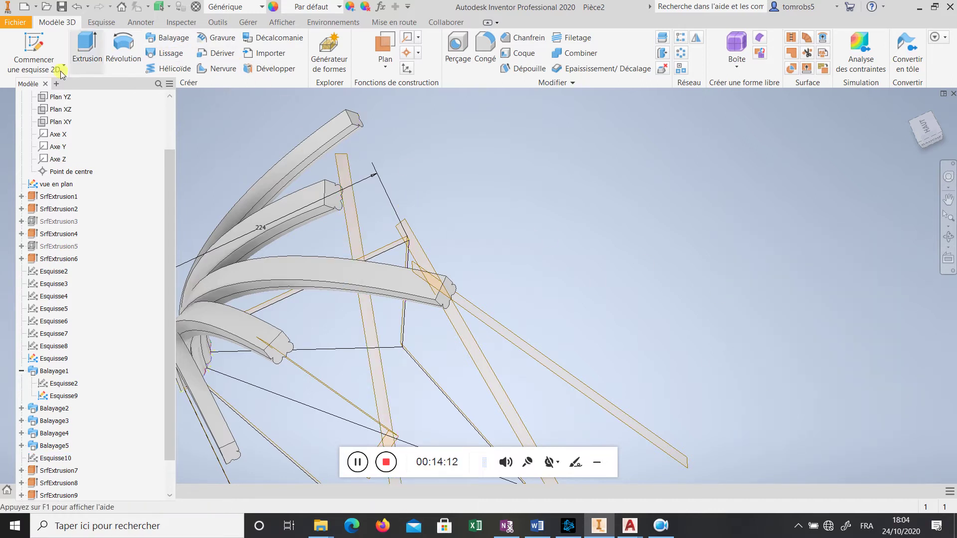
Cancel a third extrusion and review the four new surfaces
left_click(86, 64)
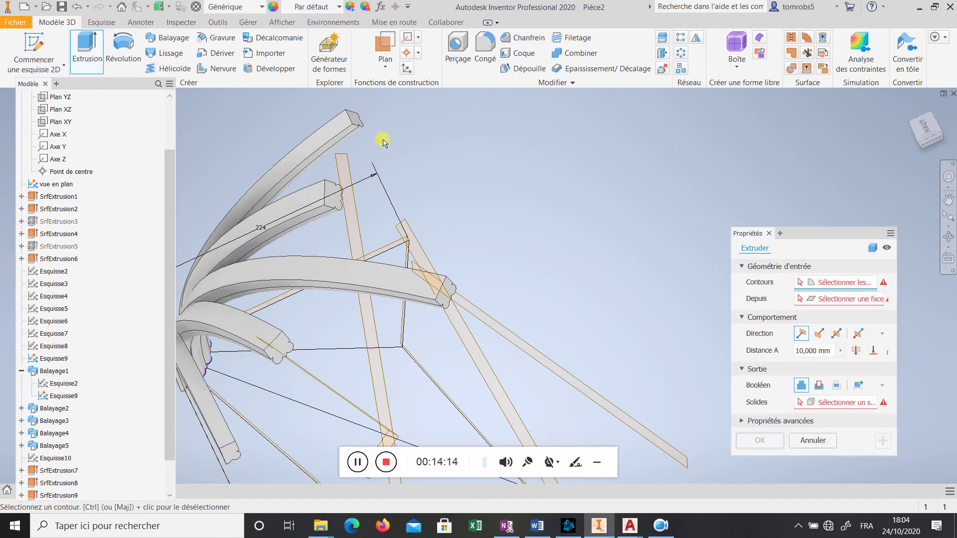
scroll(446, 187, "down", 3)
left_click(813, 441)
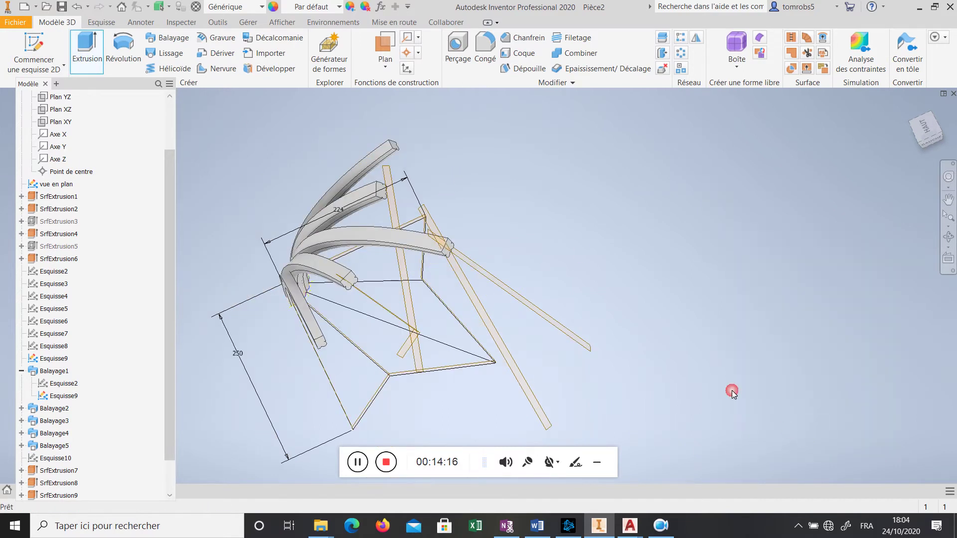
middle_click_drag(733, 391, 515, 270, "shift")
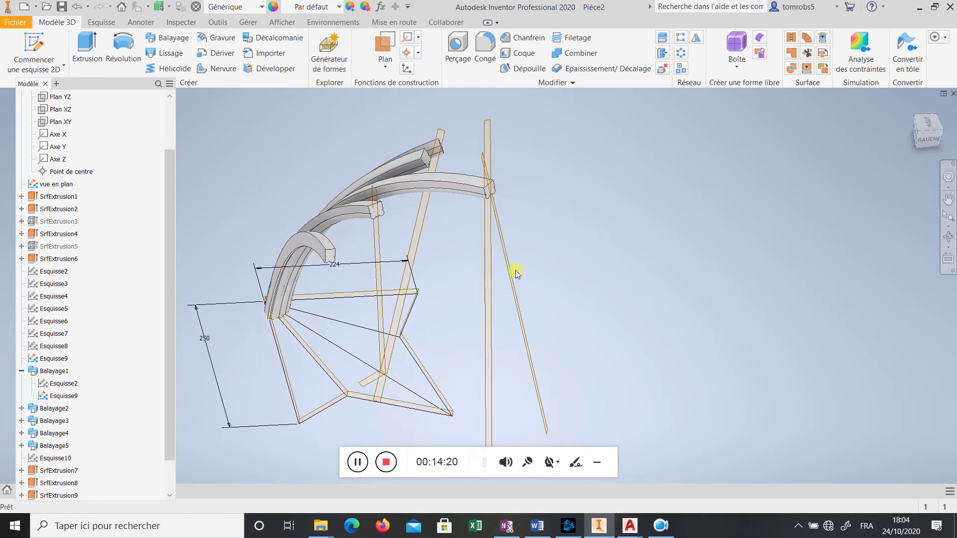
scroll(175, 441, "down", 2)
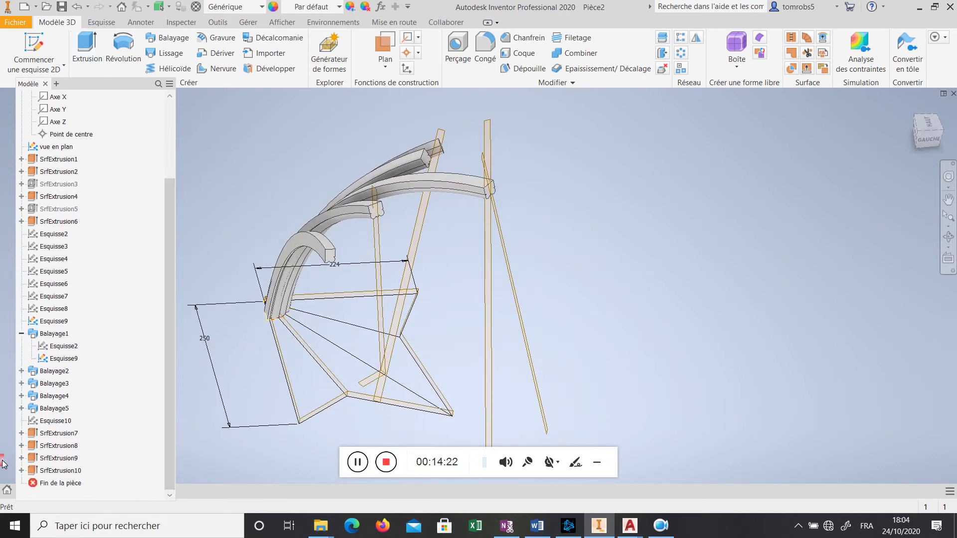
left_click(22, 433)
Make the sketches under SrfExtrusion7, including Esquisse11, visible
left_click(58, 447)
right_click(59, 448)
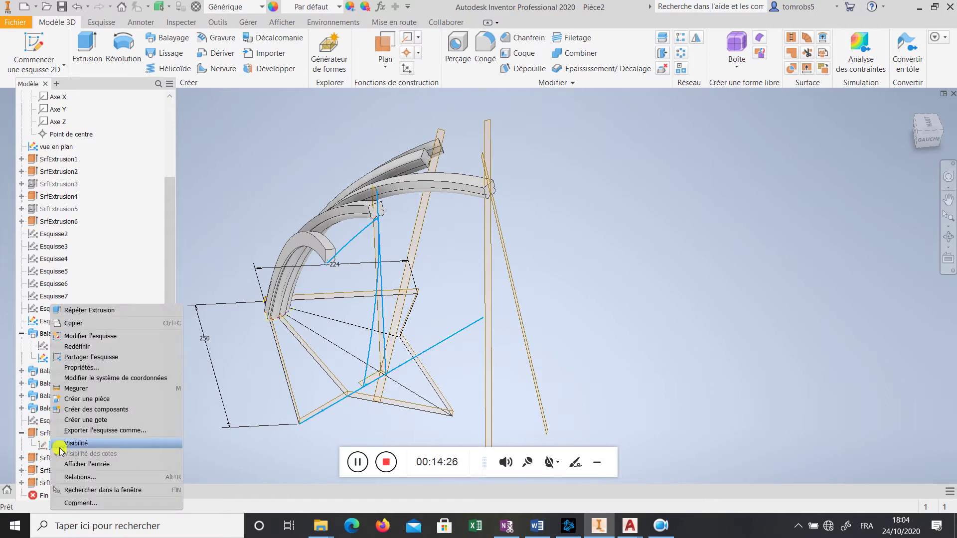
left_click(60, 450)
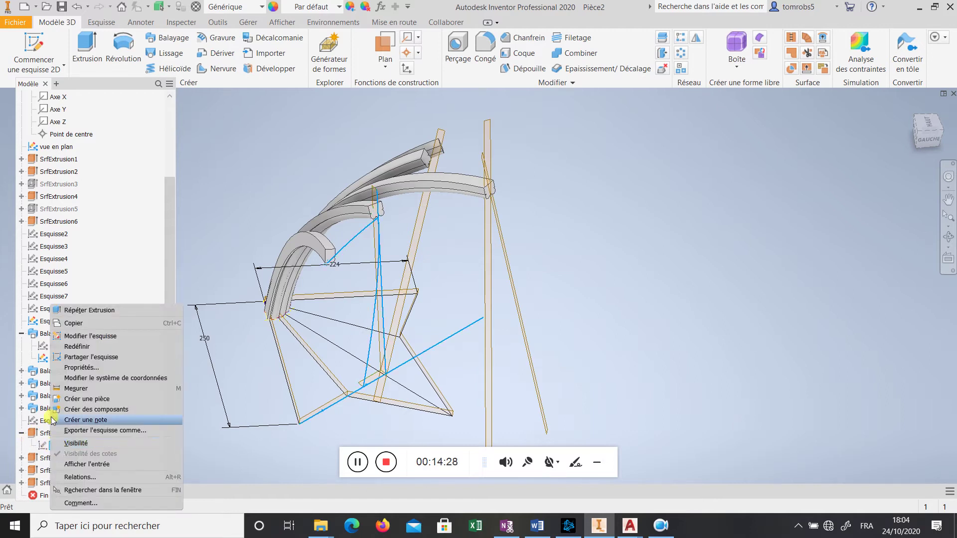
right_click(50, 425)
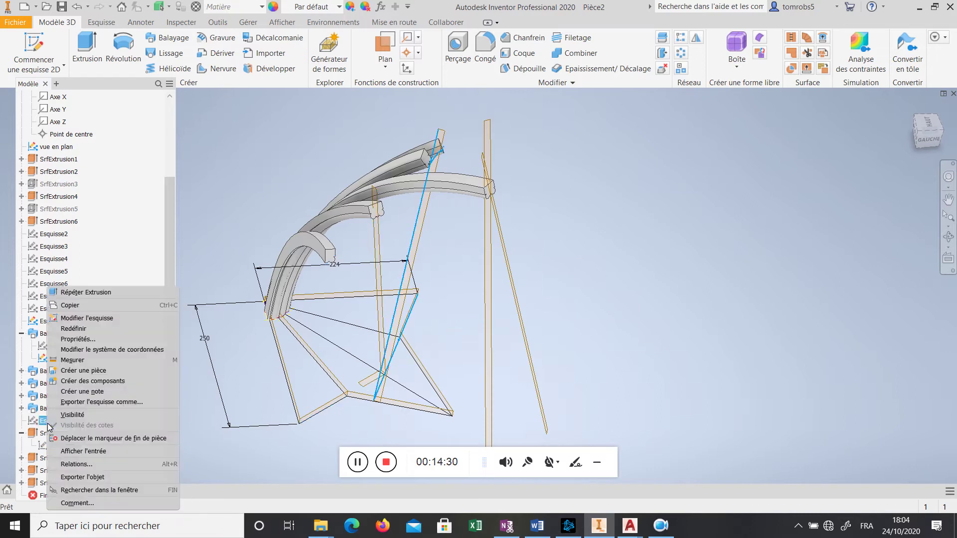
left_click(23, 410)
left_click(21, 395)
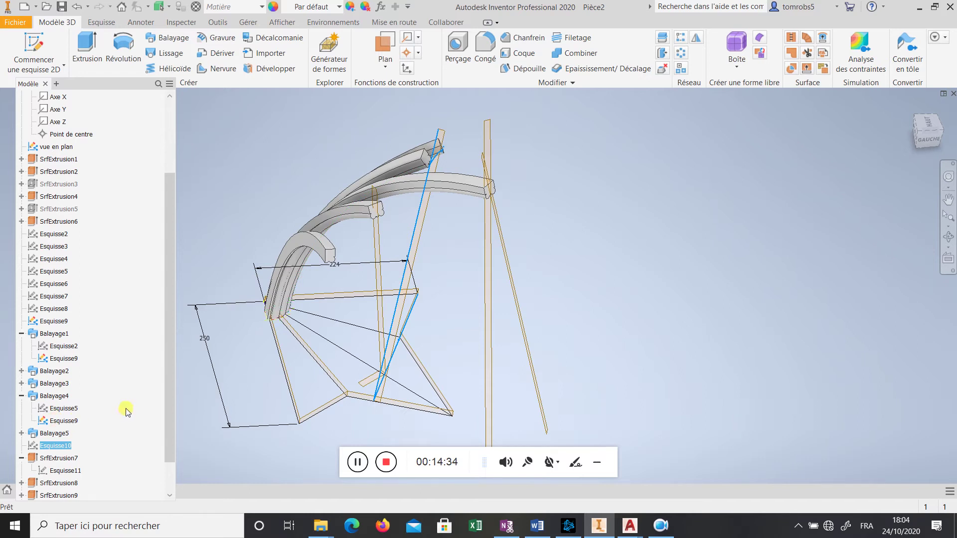
mouse_move(578, 258)
middle_mouse_down("shift")
mouse_move(551, 274)
mouse_move(519, 265)
middle_mouse_up("shift")
left_click(59, 471)
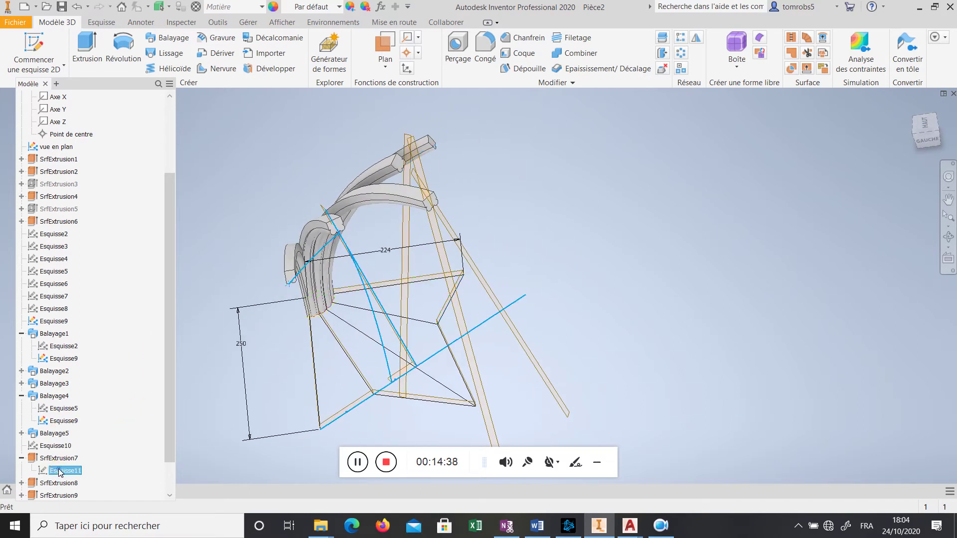
right_click(59, 471)
left_click(87, 443)
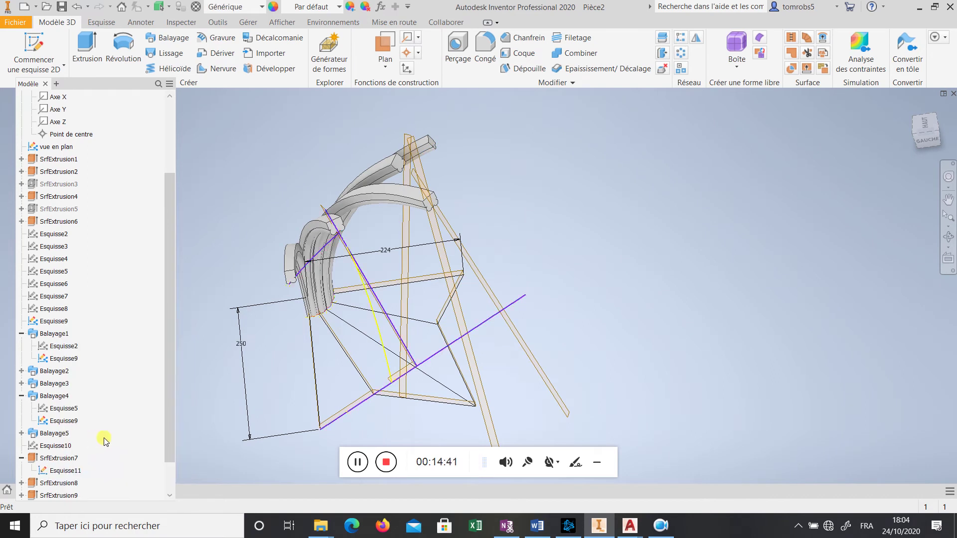
scroll(168, 404, "down", 1)
Make Esquisse7 under SrfExtrusion8 visible
left_click(33, 447)
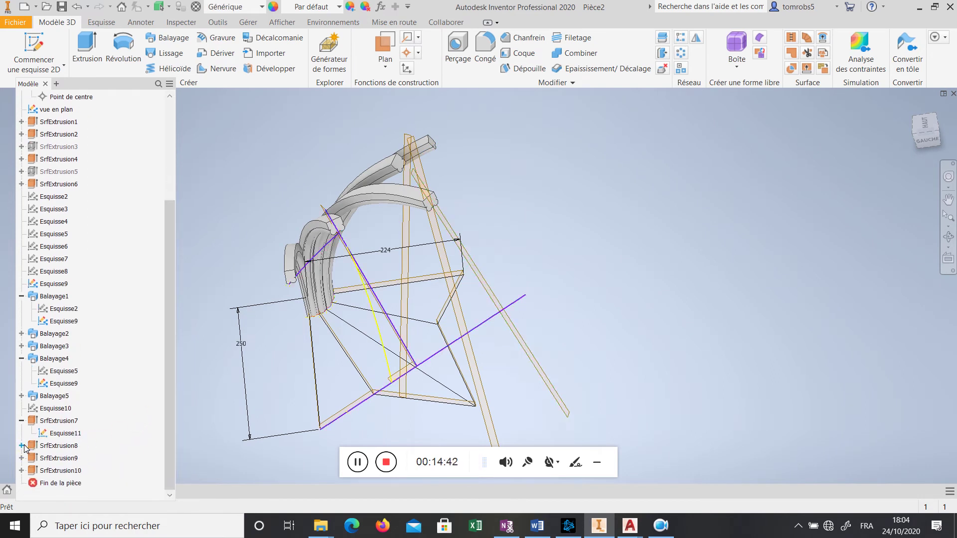
left_click(21, 446)
right_click(63, 458)
left_click(97, 436)
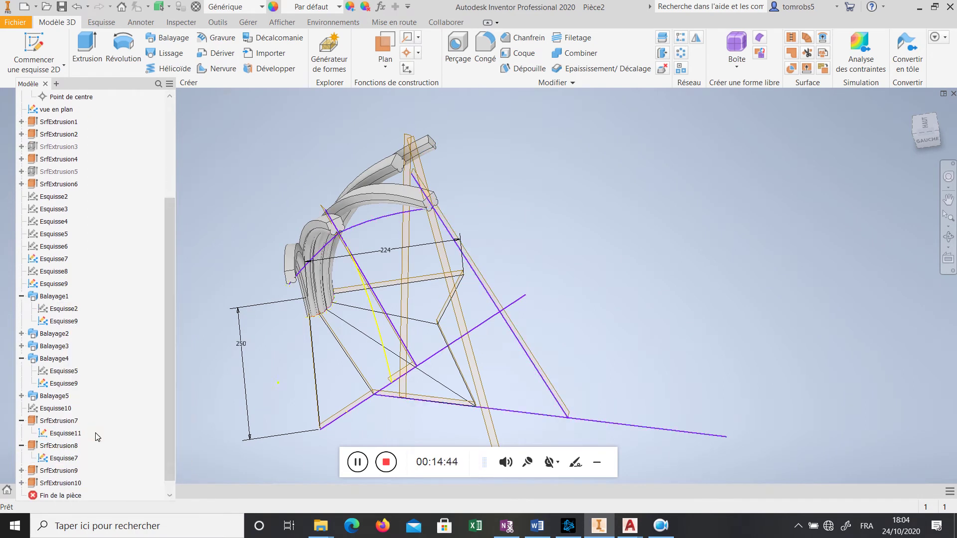
scroll(169, 445, "down", 1)
Make Esquisse8 and the SrfExtrusion10 sketch visible, then view the fan side-on
left_click(42, 458)
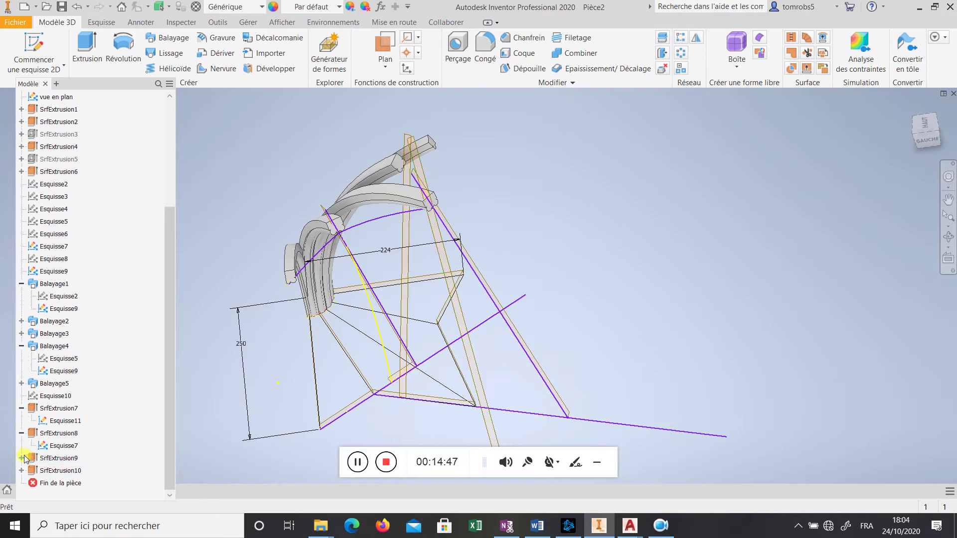
left_click(22, 458)
left_click(57, 470)
right_click(58, 471)
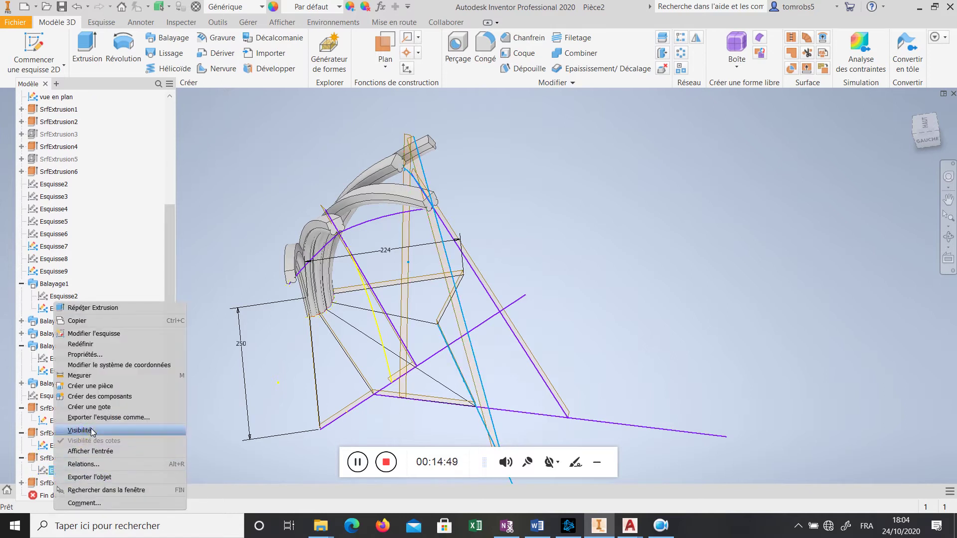
left_click(92, 432)
scroll(168, 455, "down", 1)
left_click(37, 471)
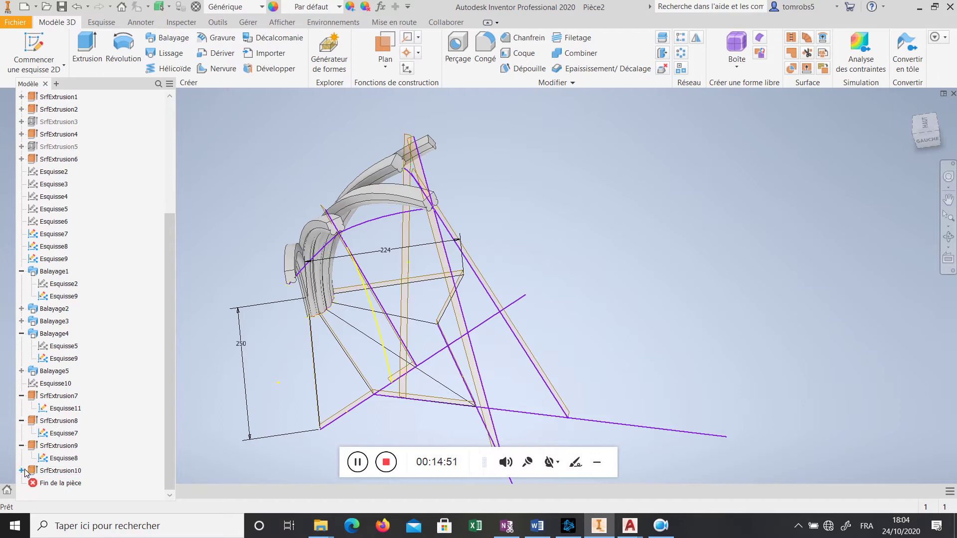
right_click(58, 484)
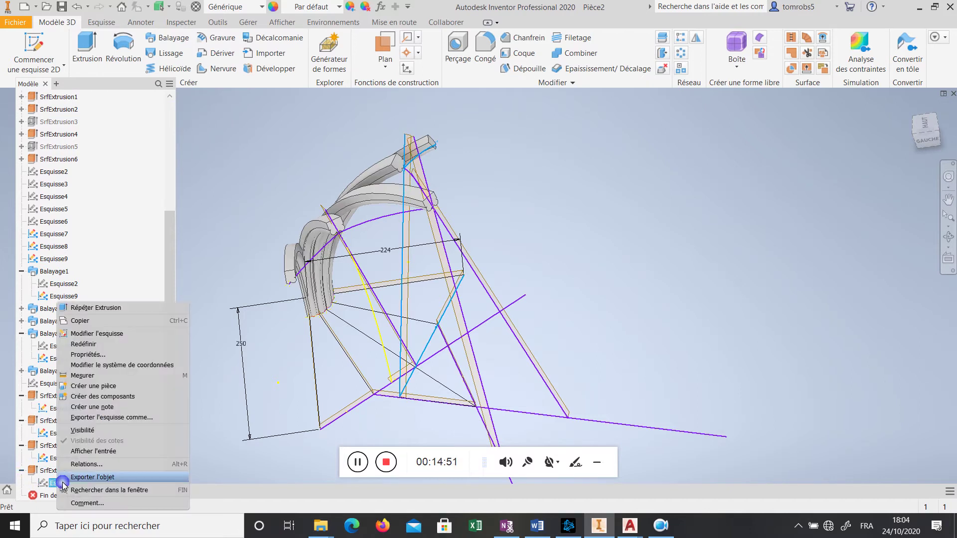
left_click(84, 432)
mouse_move(621, 198)
middle_mouse_down("shift")
mouse_move(657, 172)
mouse_move(684, 178)
middle_mouse_up("shift")
Start a new 2D sketch on the work plane along the beam
left_click_drag(691, 186, 474, 192)
scroll(470, 188, "up", 5)
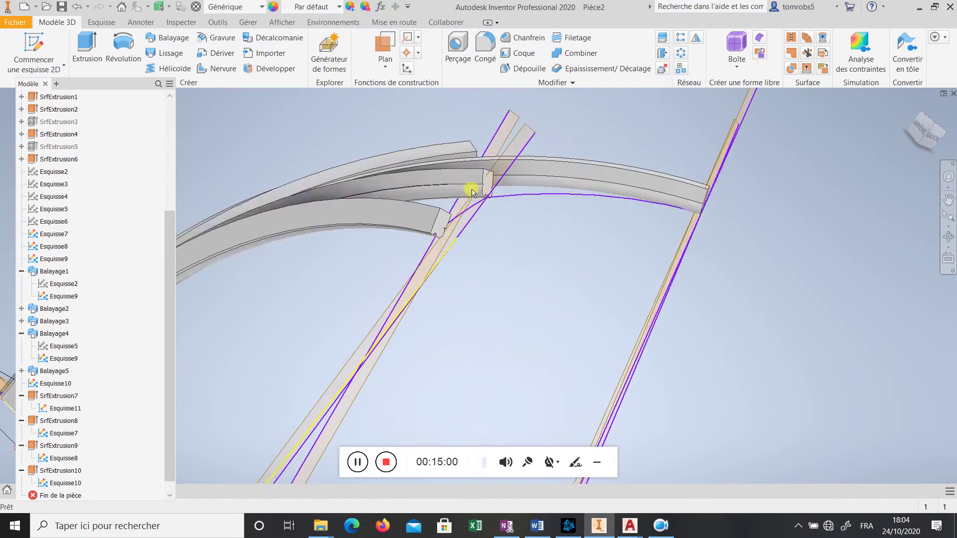
scroll(503, 183, "down", 5)
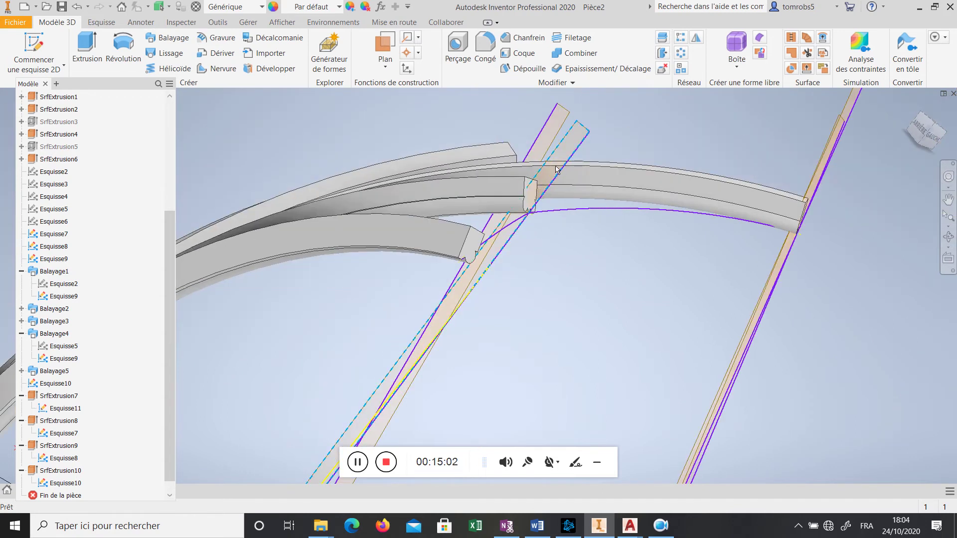
left_click_drag(561, 244, 405, 319)
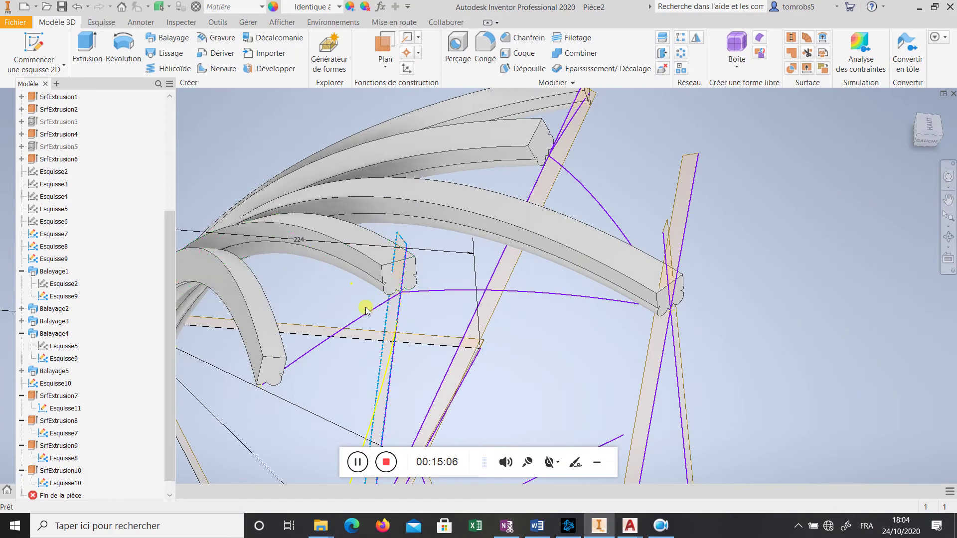
left_click_drag(295, 367, 466, 228)
right_click(463, 218)
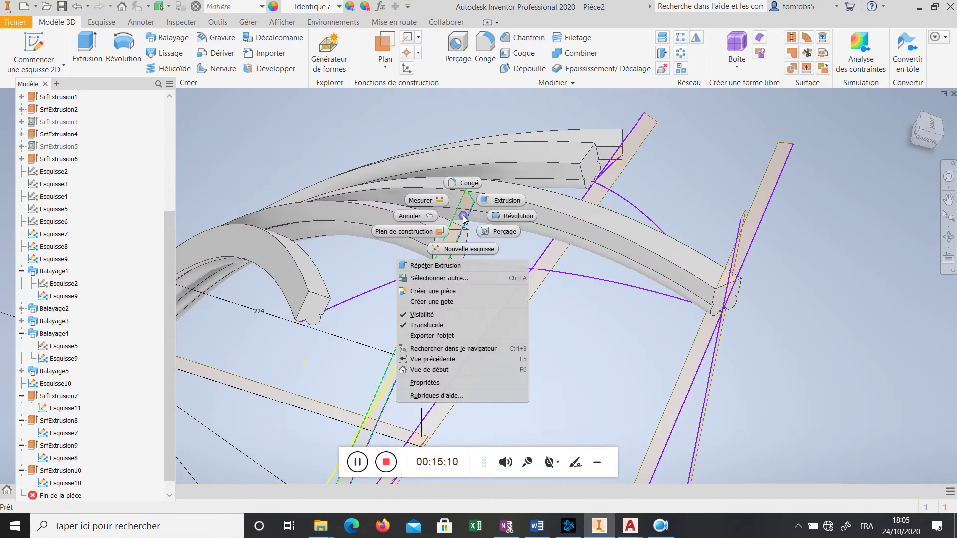
left_click(468, 247)
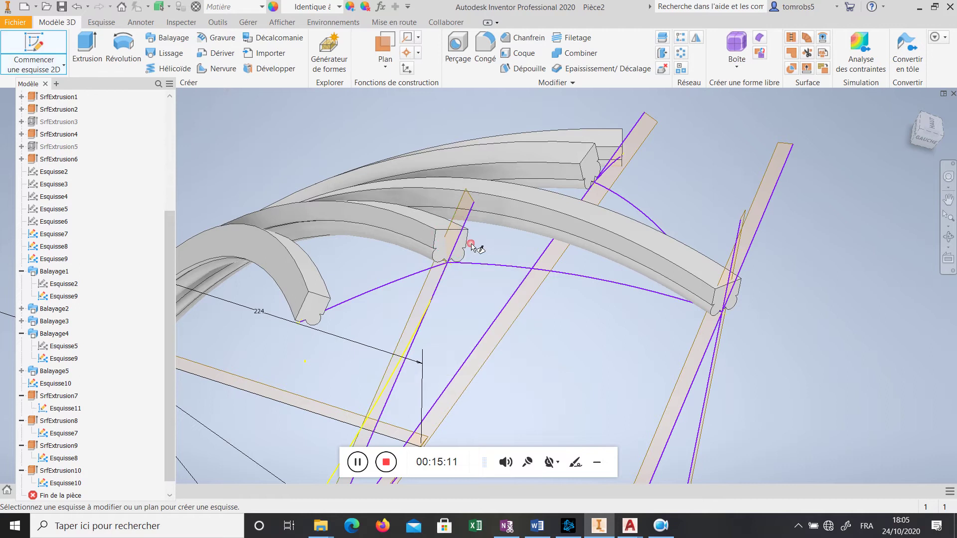
left_click(459, 208)
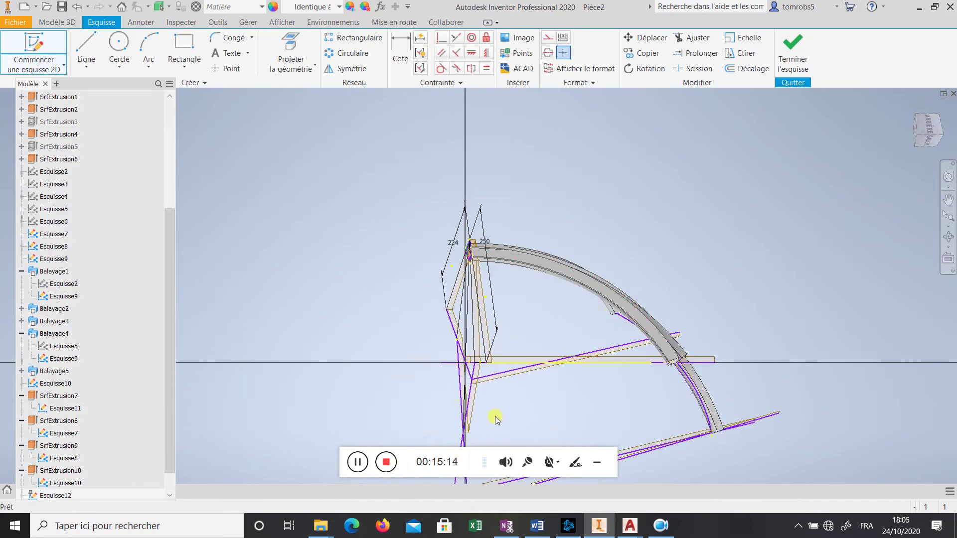
In AutoCAD, copy the small notched rib profile with Ctrl+C and return to Inventor
mouse_move(629, 525)
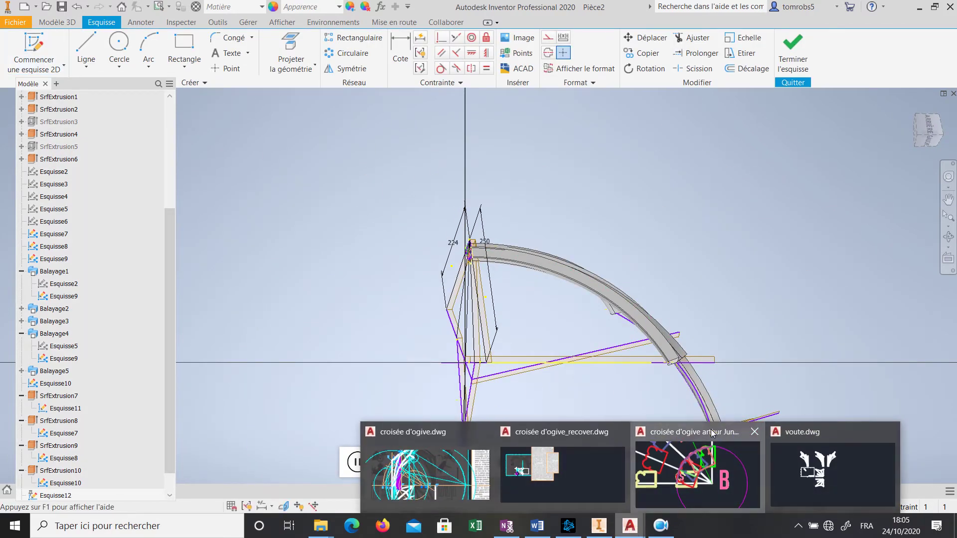
left_click(724, 481)
scroll(513, 321, "up", 3)
scroll(484, 297, "down", 2)
scroll(484, 298, "down", 4)
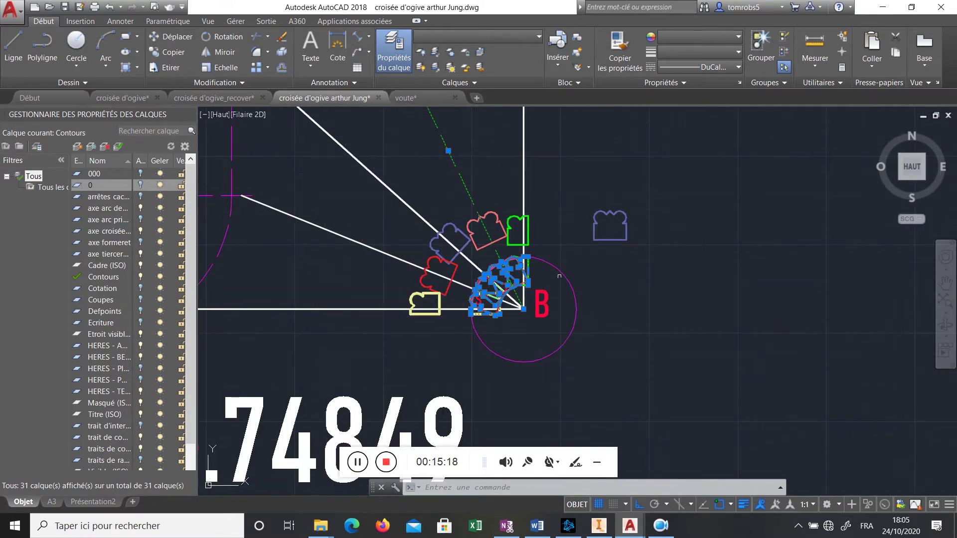
left_click(676, 179)
left_click(583, 245)
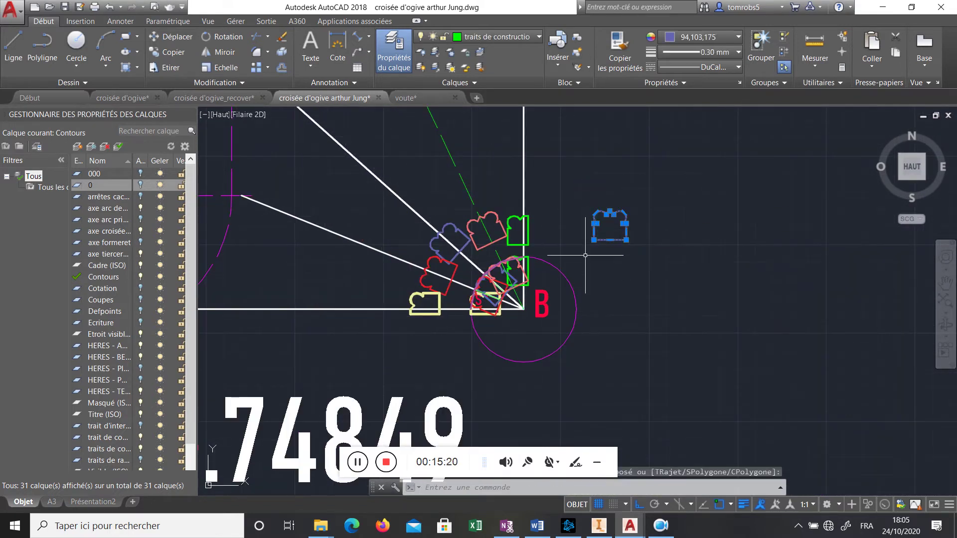
key("ctrl+c")
left_click(600, 526)
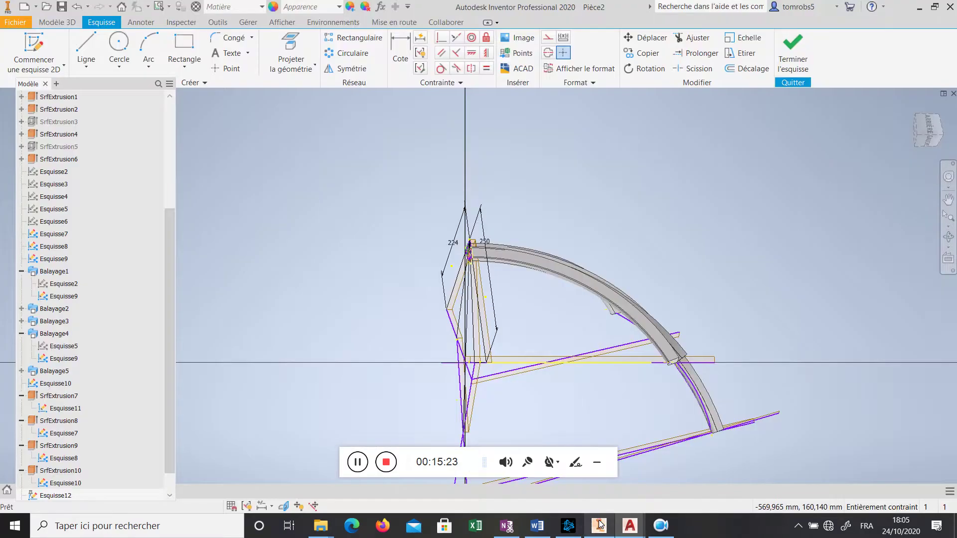
Paste the AutoCAD notched profile into Esquisse12 and window-select its lines
scroll(589, 279, "down", 3)
mouse_move(680, 293)
middle_mouse_down()
mouse_move(509, 240)
mouse_move(507, 202)
mouse_move(489, 240)
mouse_move(633, 319)
mouse_move(555, 277)
mouse_move(367, 321)
middle_mouse_up()
scroll(367, 321, "down", 2)
scroll(324, 299, "up", 10)
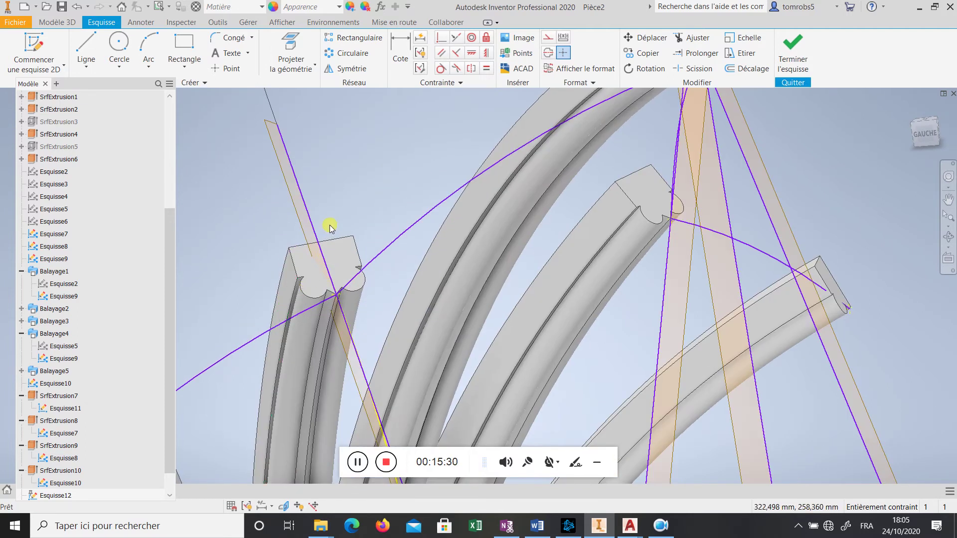
left_click(378, 180)
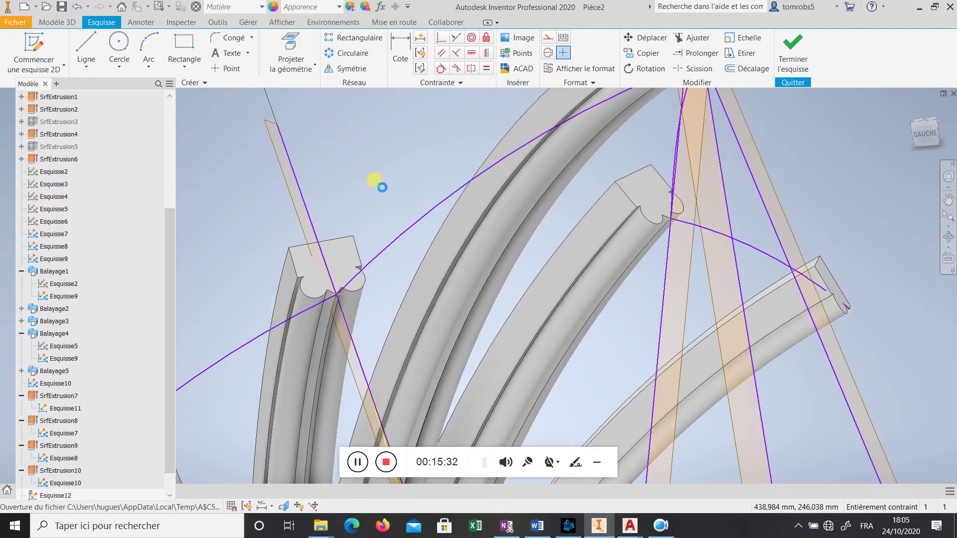
scroll(394, 214, "down", 10)
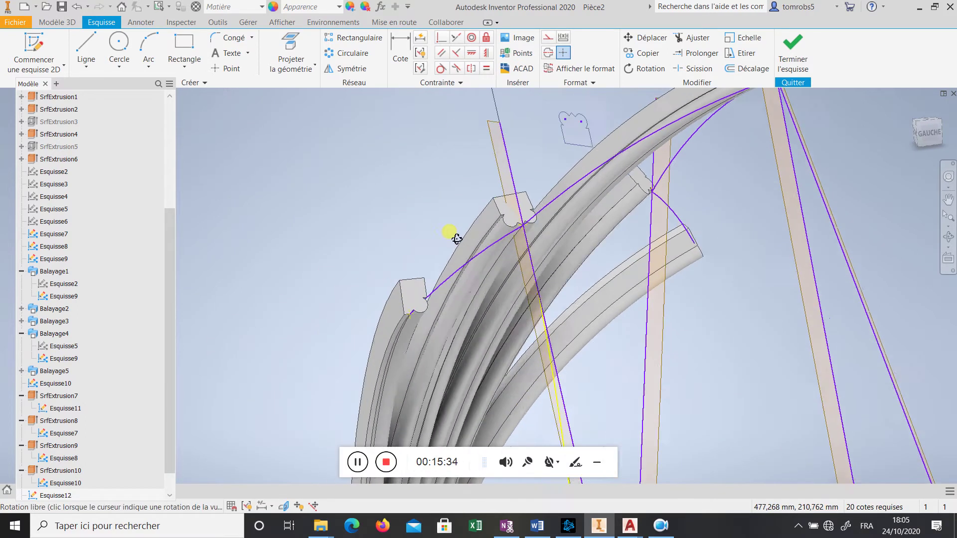
middle_click_drag(575, 247, 388, 221)
scroll(419, 215, "up", 5)
left_click_drag(388, 220, 656, 375)
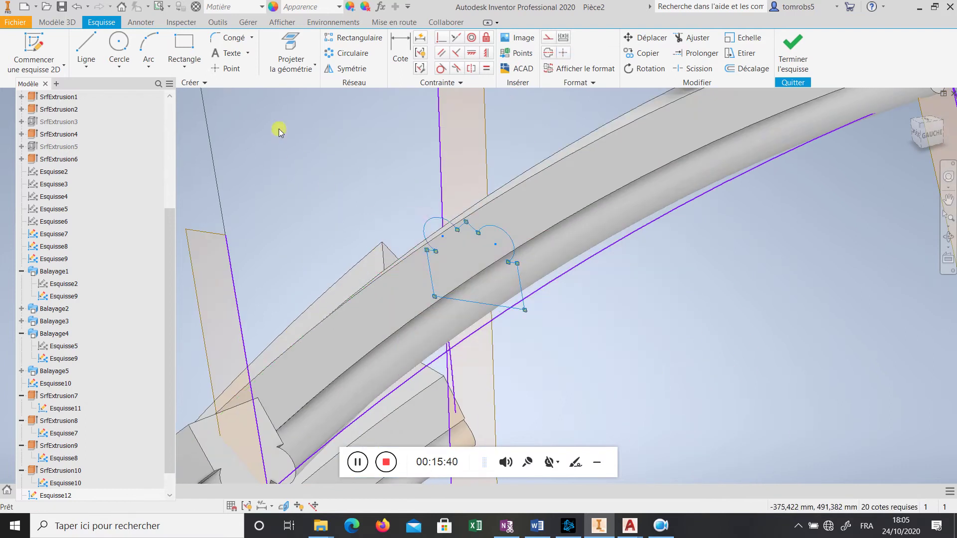
Mirror the pasted profile across its base line and delete the original
left_click(348, 69)
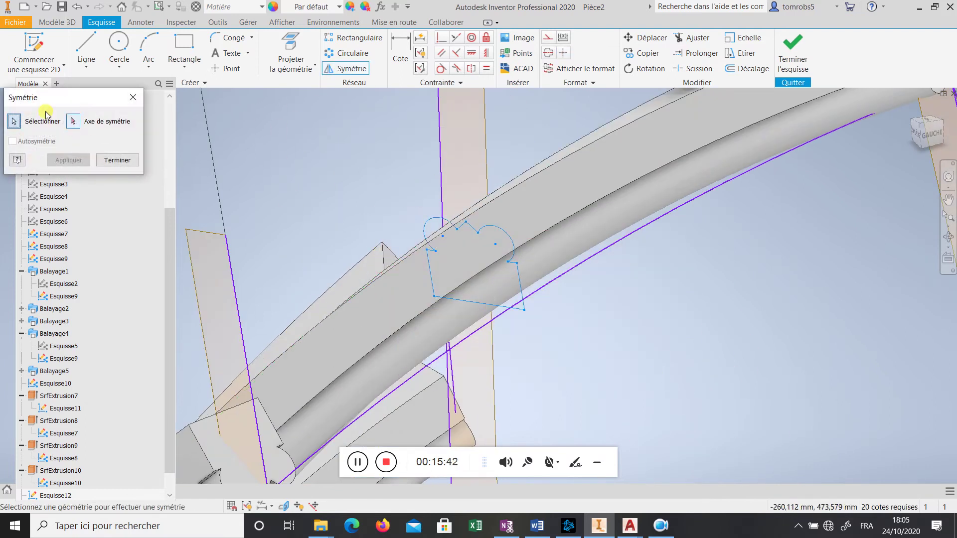
left_click(490, 307)
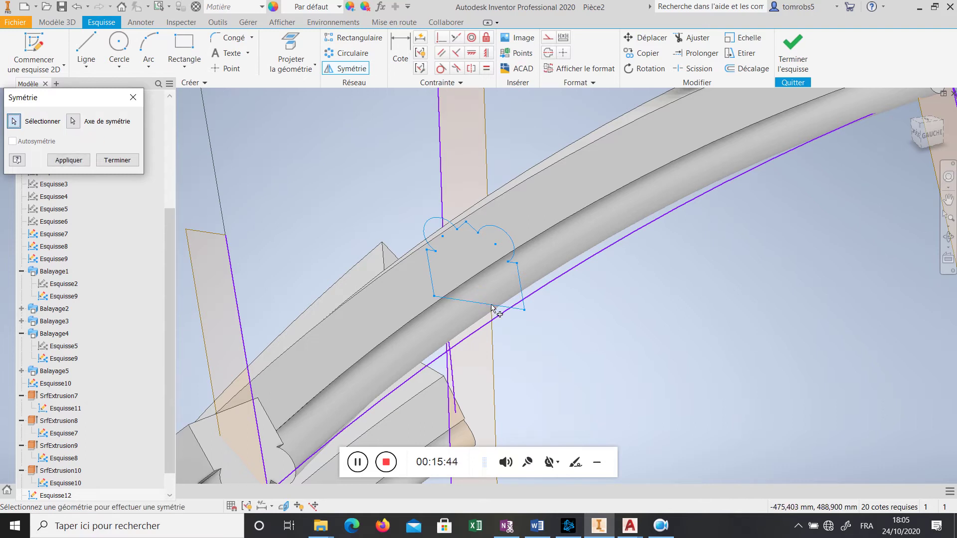
left_click(90, 162)
left_click(120, 160)
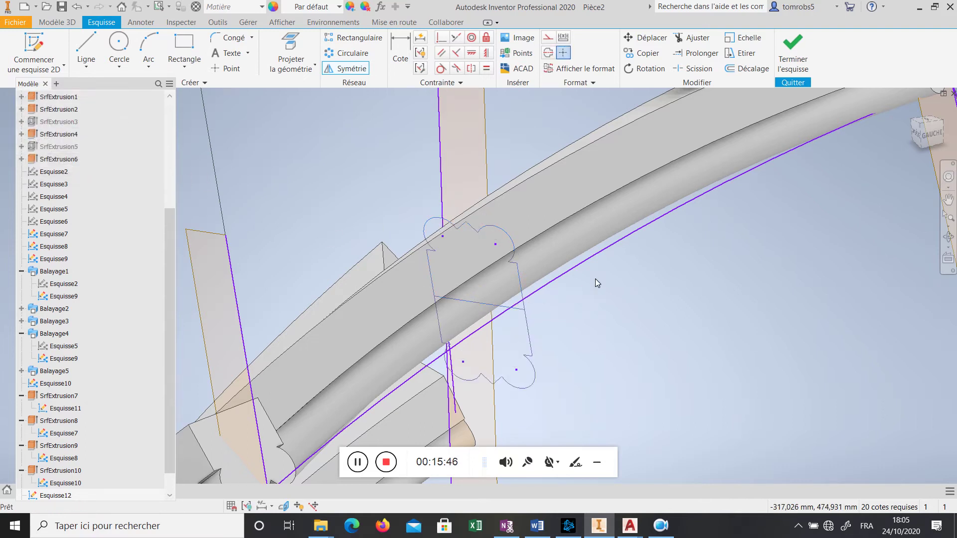
left_click_drag(573, 196, 349, 291)
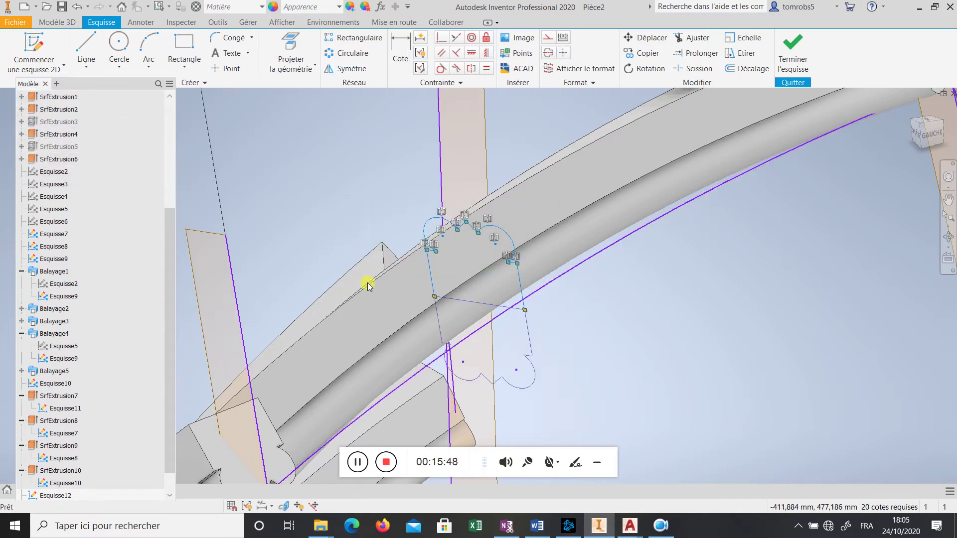
key("Delete")
left_click_drag(604, 253, 398, 405)
scroll(351, 232, "down", 5)
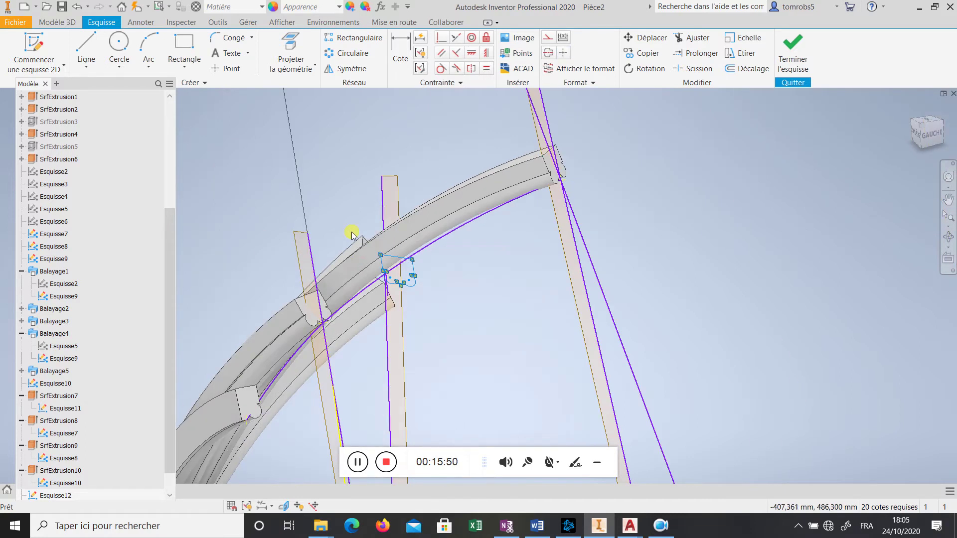
Project the arch's side face into the sketch
middle_click_drag(343, 324, 426, 323, "shift")
middle_click_drag(337, 143, 357, 266, "shift")
key("p")
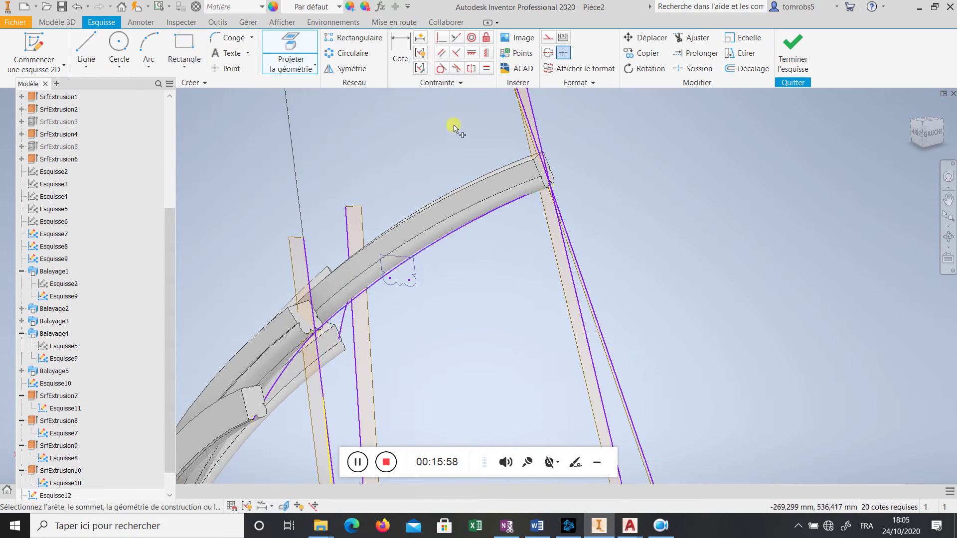
left_click(427, 208)
key("Escape")
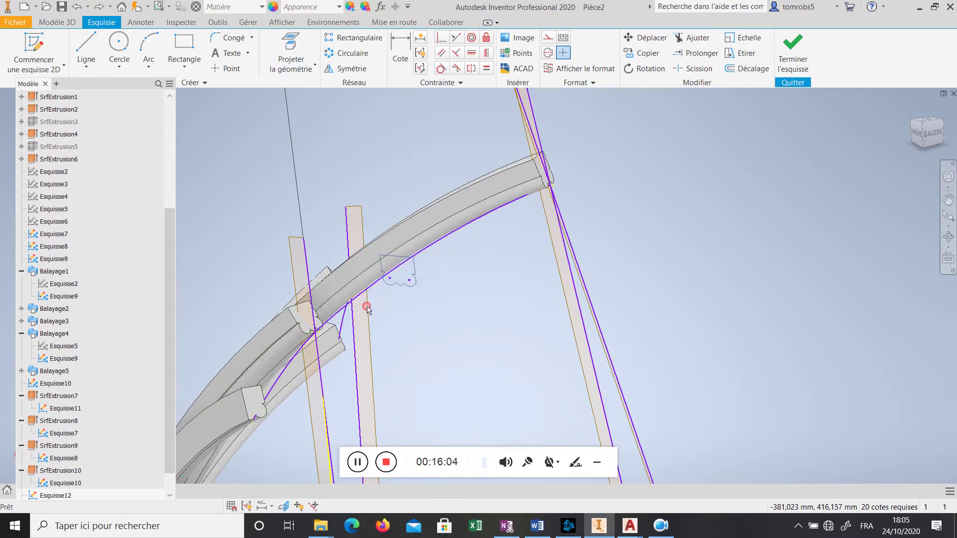
Move the flipped profile from its base point onto the arch rib's notched end
left_click(643, 39)
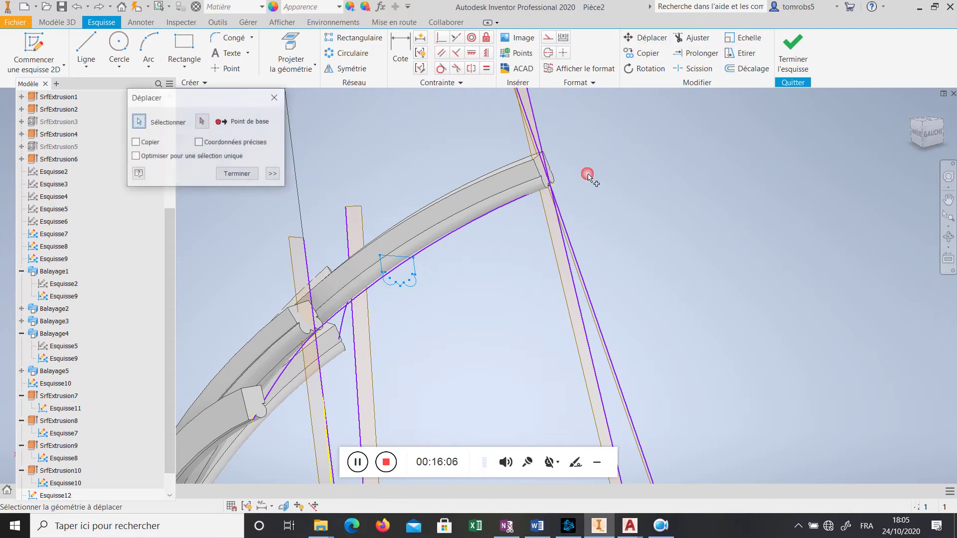
left_click(400, 288)
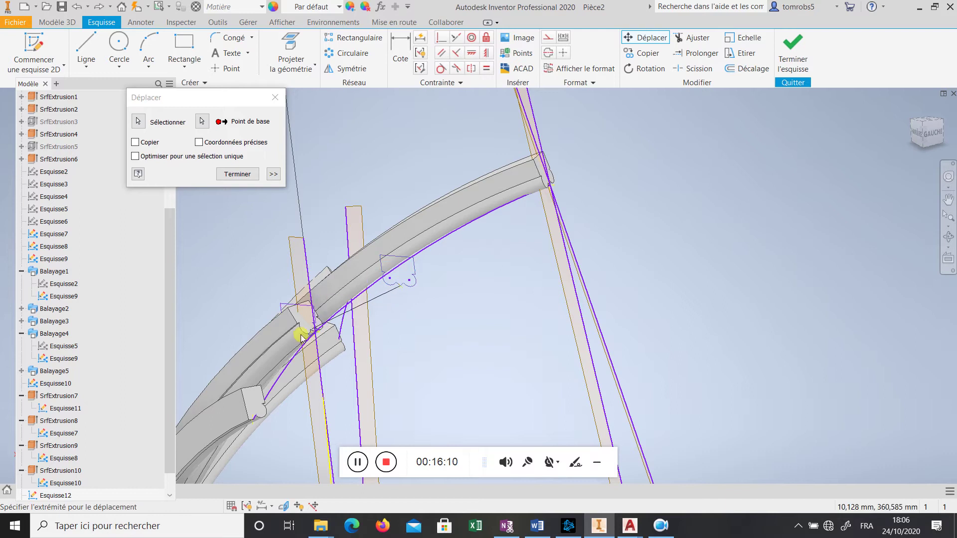
scroll(302, 326, "up", 5)
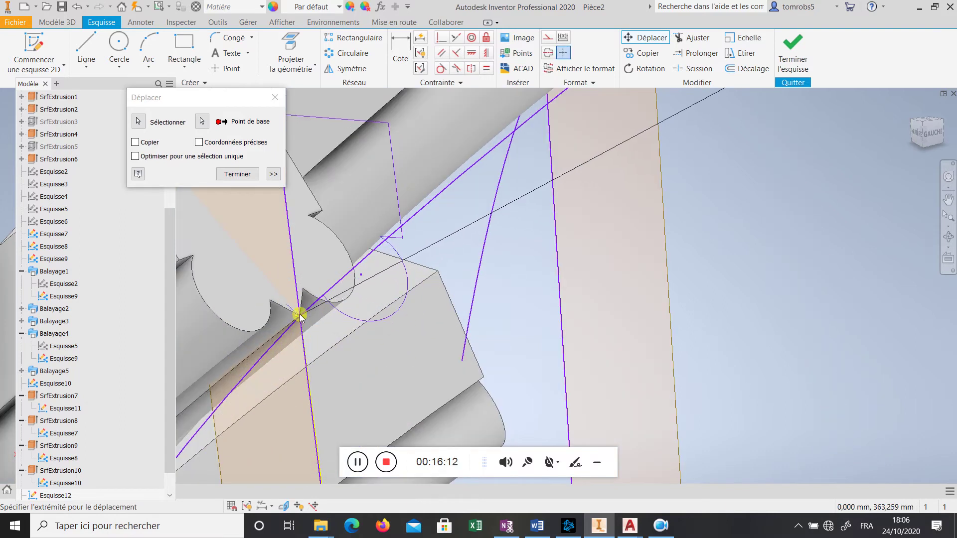
left_click(301, 318)
scroll(366, 326, "down", 5)
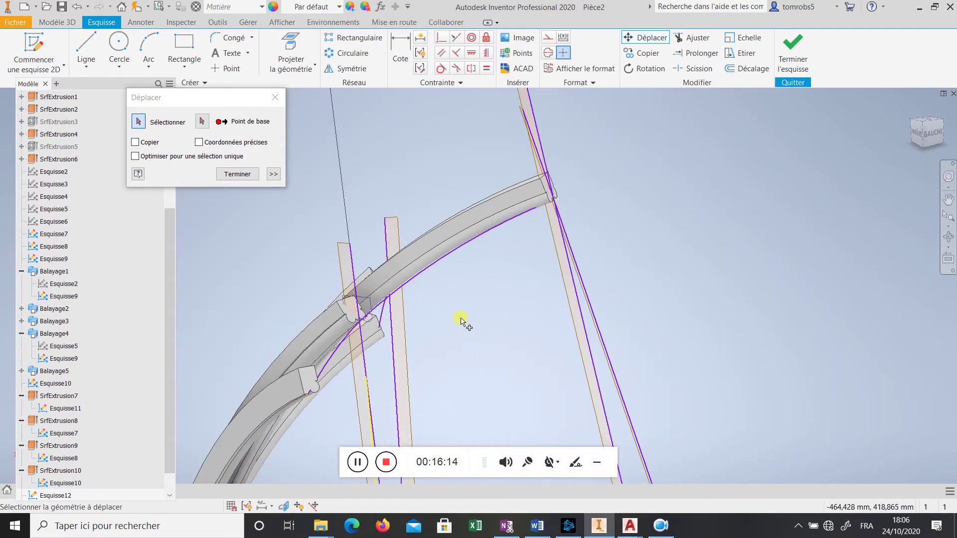
mouse_move(461, 322)
middle_mouse_down("shift")
mouse_move(487, 357)
mouse_move(274, 211)
middle_mouse_up("shift")
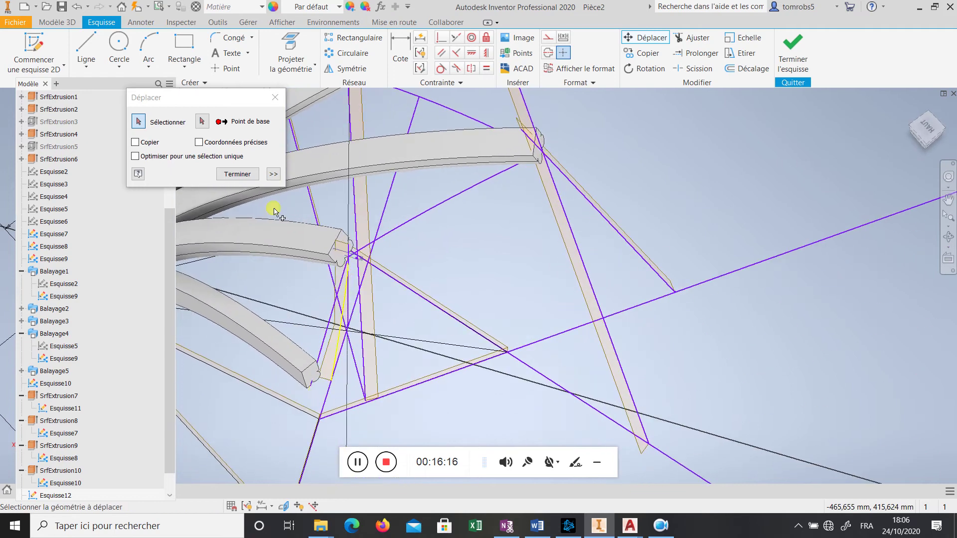
left_click(238, 174)
Close Esquisse12 after checking the arch from the side
middle_click_drag(412, 269, 373, 193, "shift")
scroll(390, 253, "down", 5)
scroll(398, 278, "up", 5)
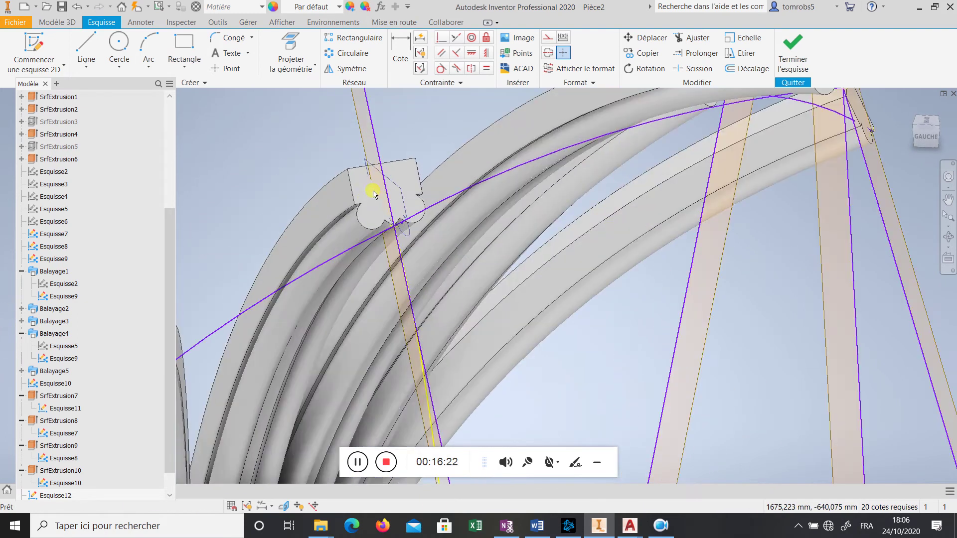
scroll(373, 194, "down", 4)
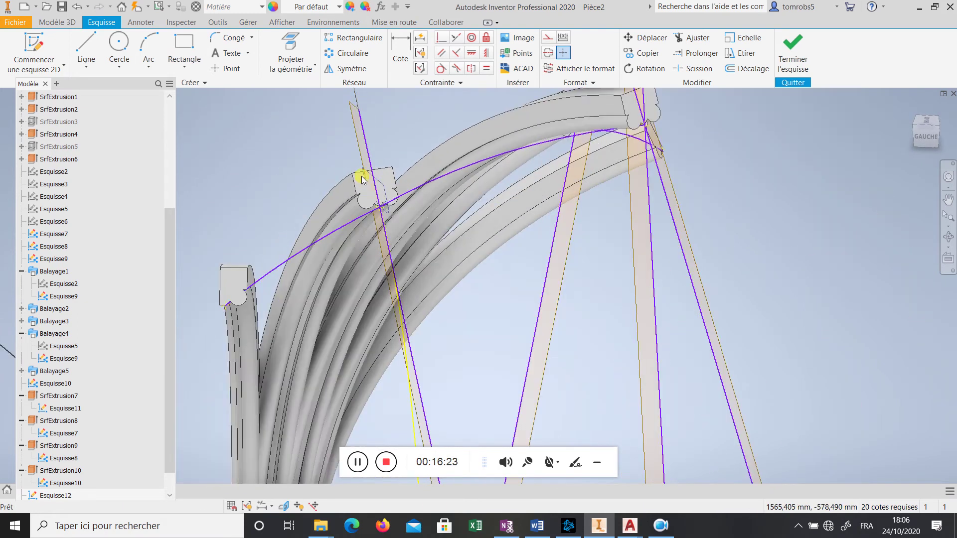
left_click(793, 50)
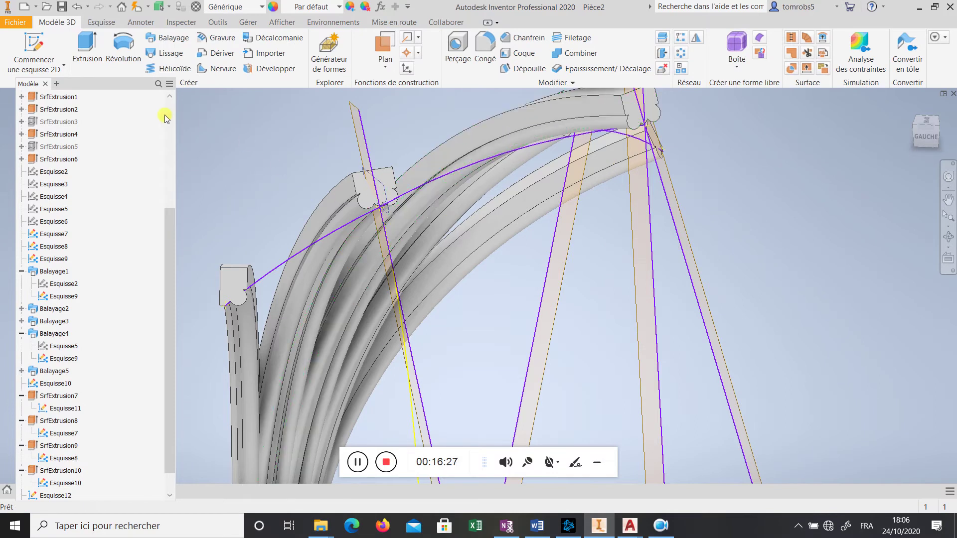
left_click(382, 193)
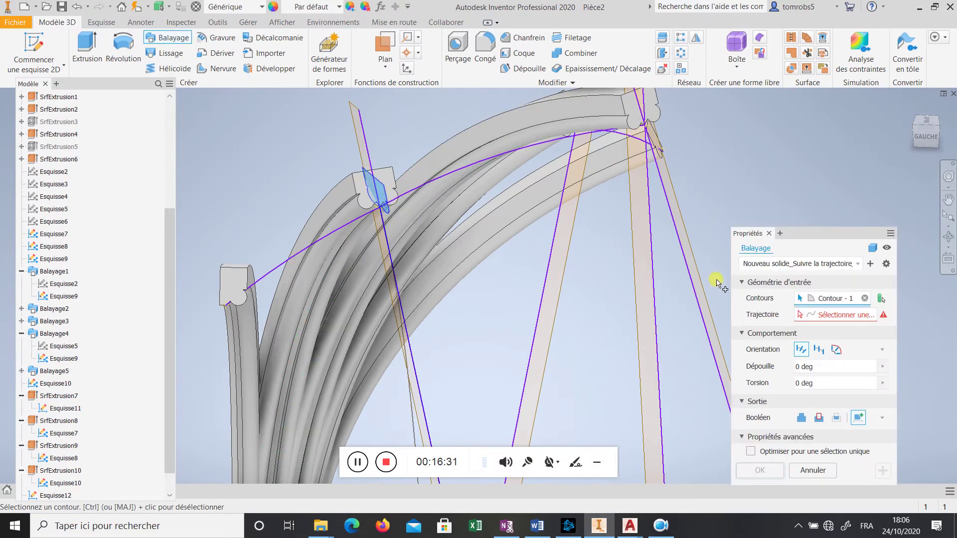
left_click(847, 315)
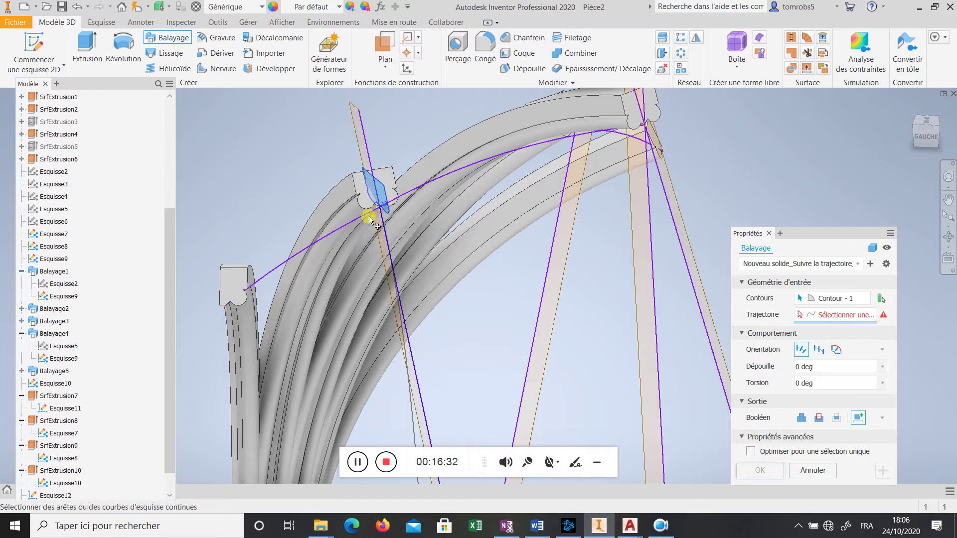
left_click(329, 234)
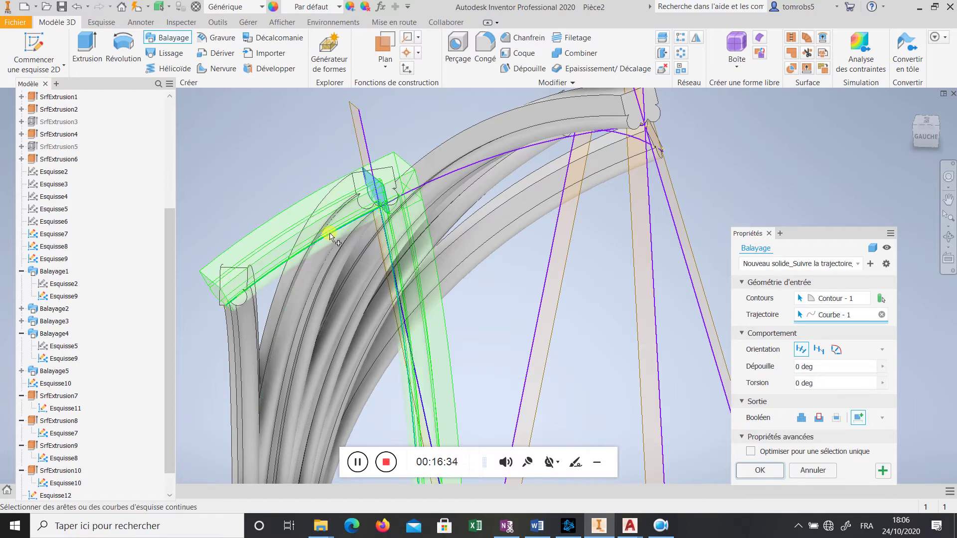
left_click(396, 285)
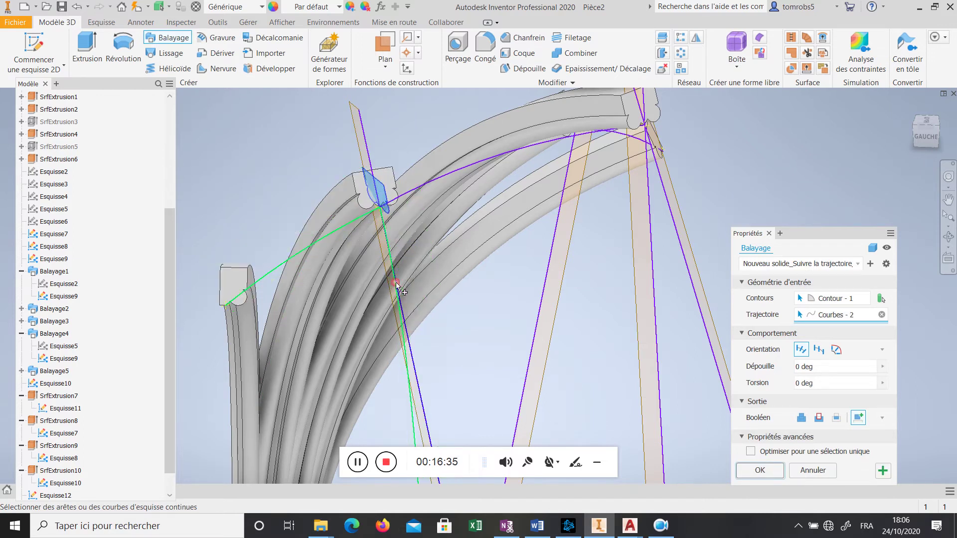
left_click(339, 233)
scroll(405, 253, "down", 5)
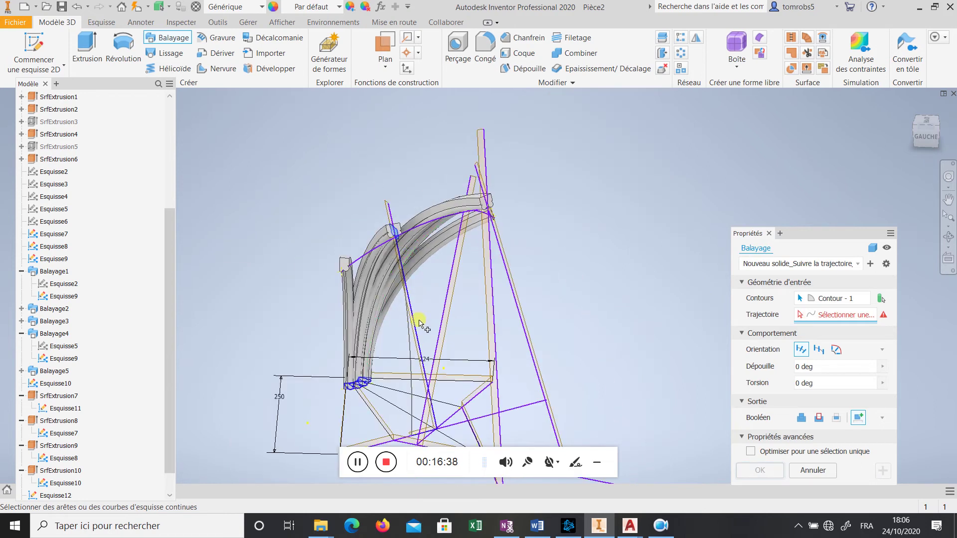
left_click(383, 252)
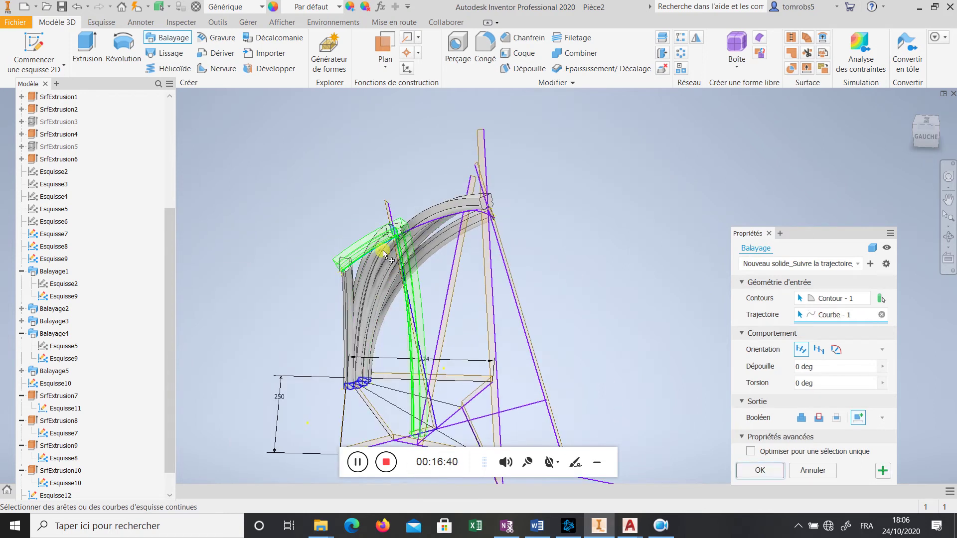
scroll(396, 260, "up", 2)
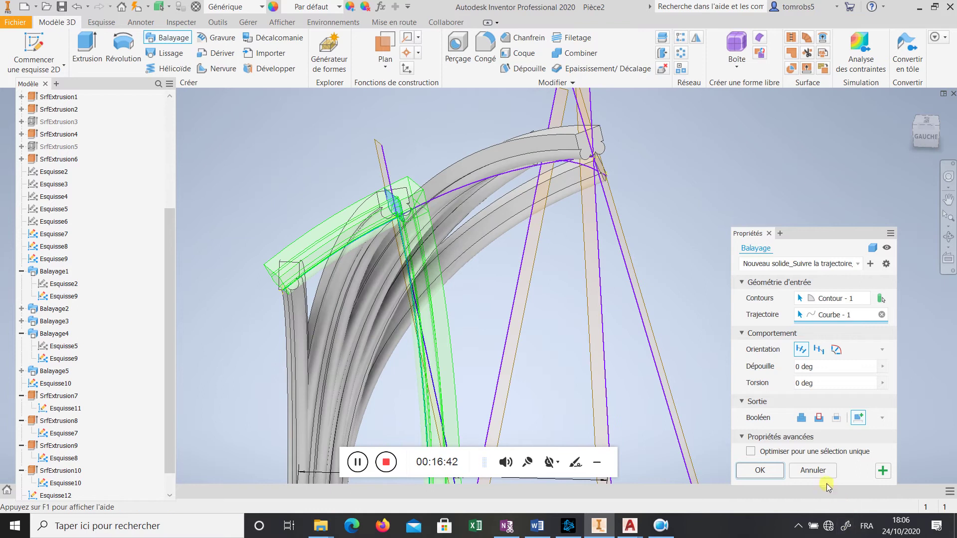
left_click(813, 470)
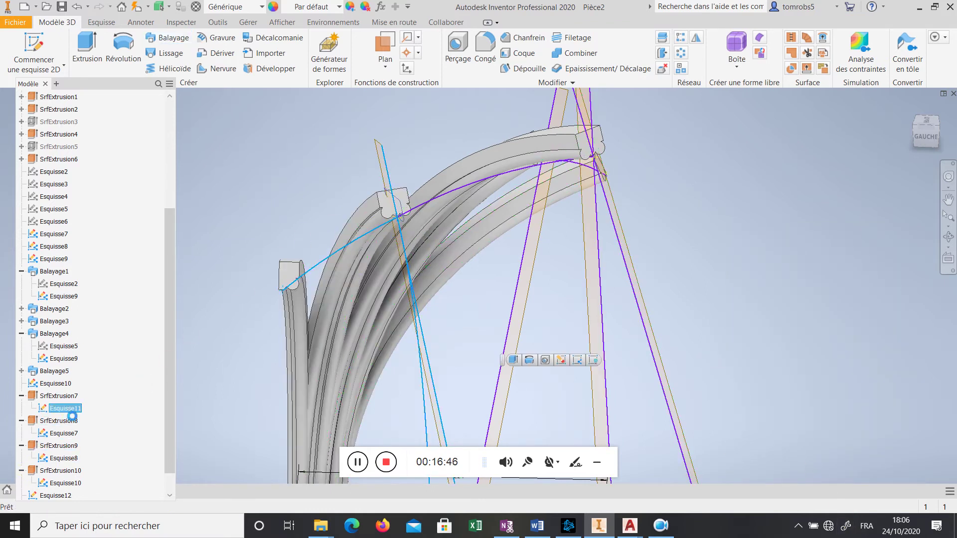
Open Esquisse11, select its green curve line, and close the sketch
double_click(59, 409)
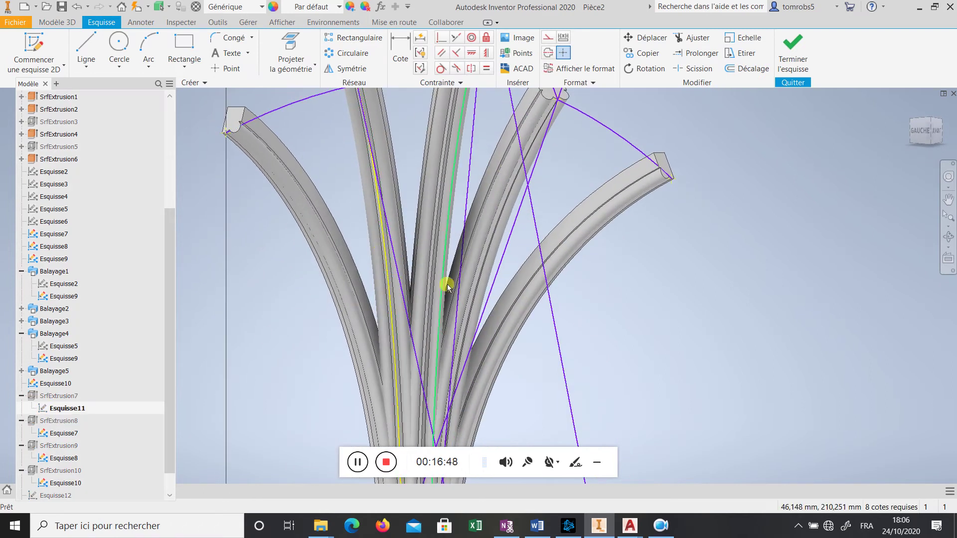
mouse_move(447, 285)
middle_mouse_down("shift")
mouse_move(505, 298)
mouse_move(442, 275)
middle_mouse_up("shift")
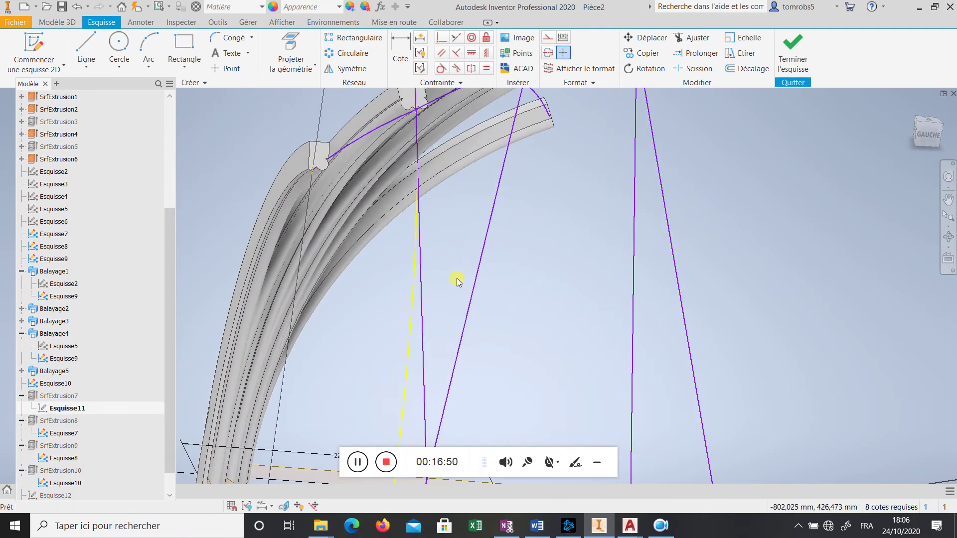
left_click(412, 339)
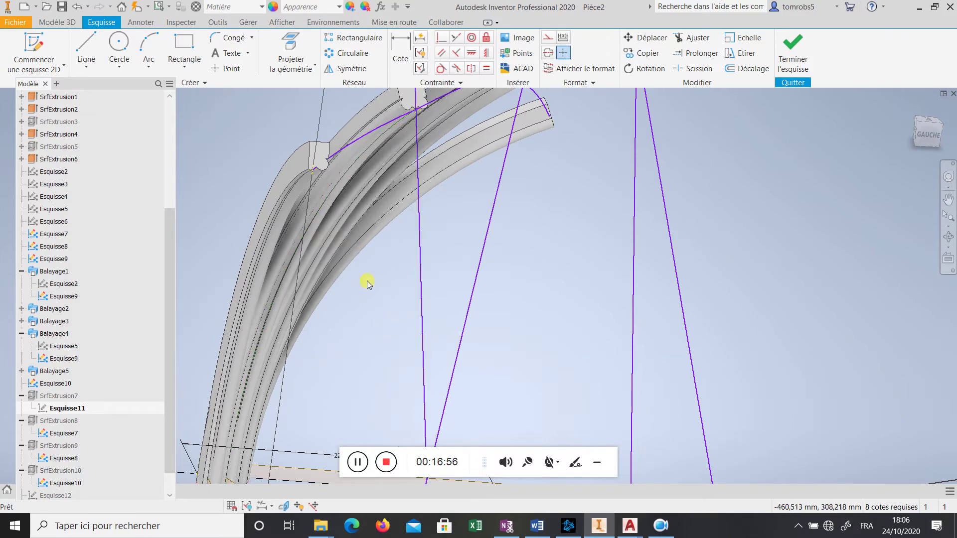
left_click(793, 50)
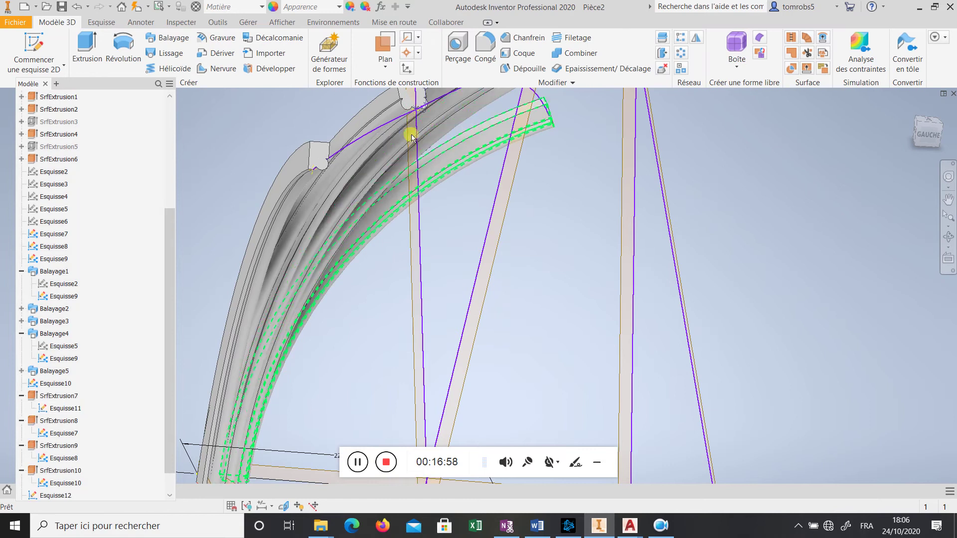
Sweep the notched profile as Contour along the arch curve as Trajectoire, forming another rib
left_click(165, 38)
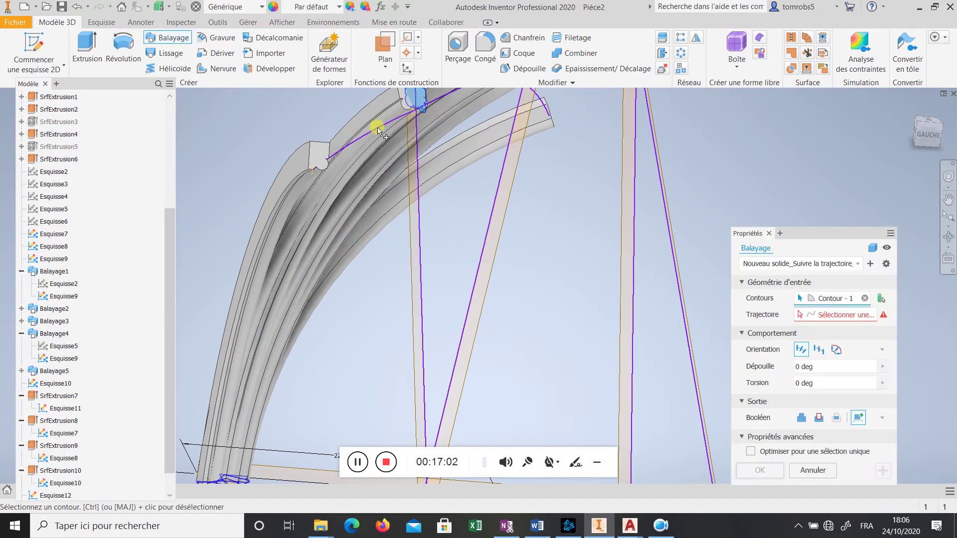
left_click(831, 315)
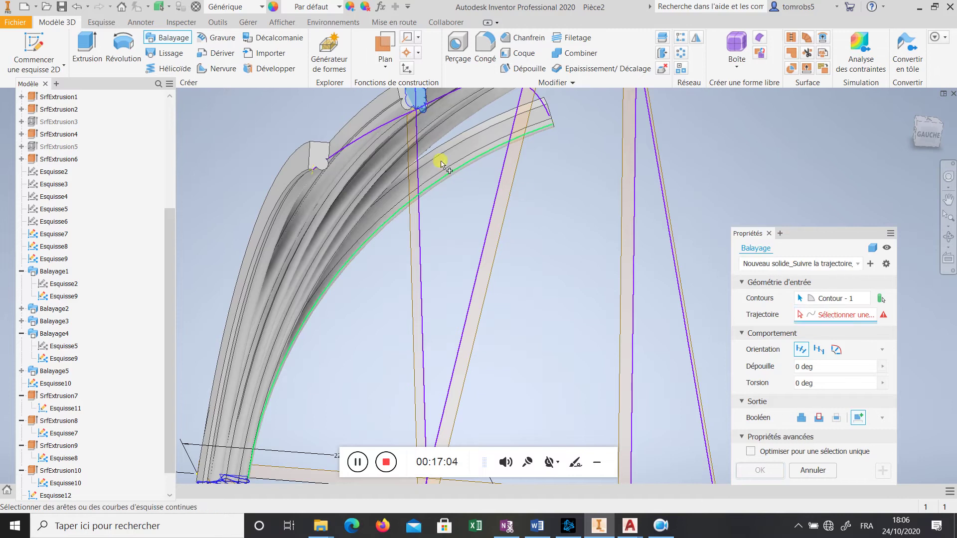
left_click(402, 115)
scroll(375, 240, "down", 5)
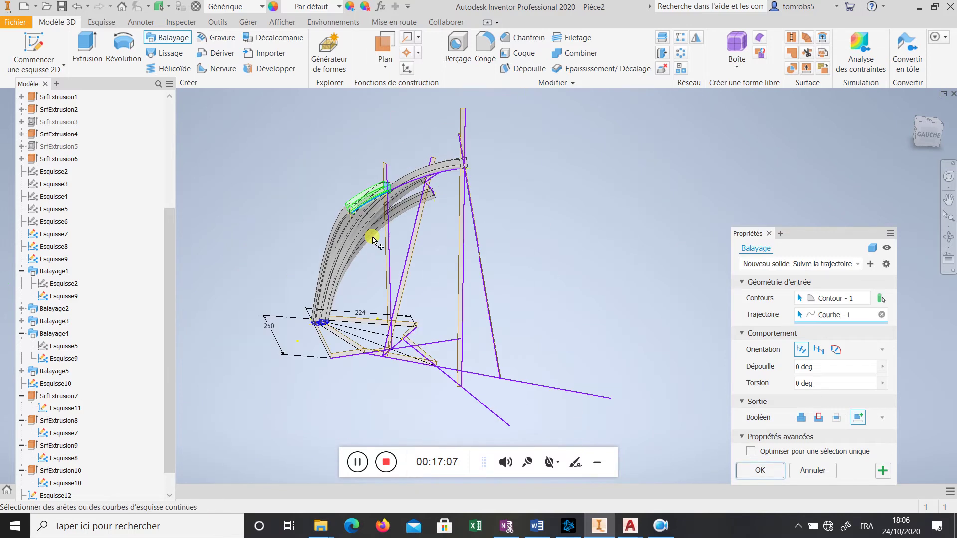
middle_click_drag(399, 241, 435, 319, "shift")
left_click(775, 472)
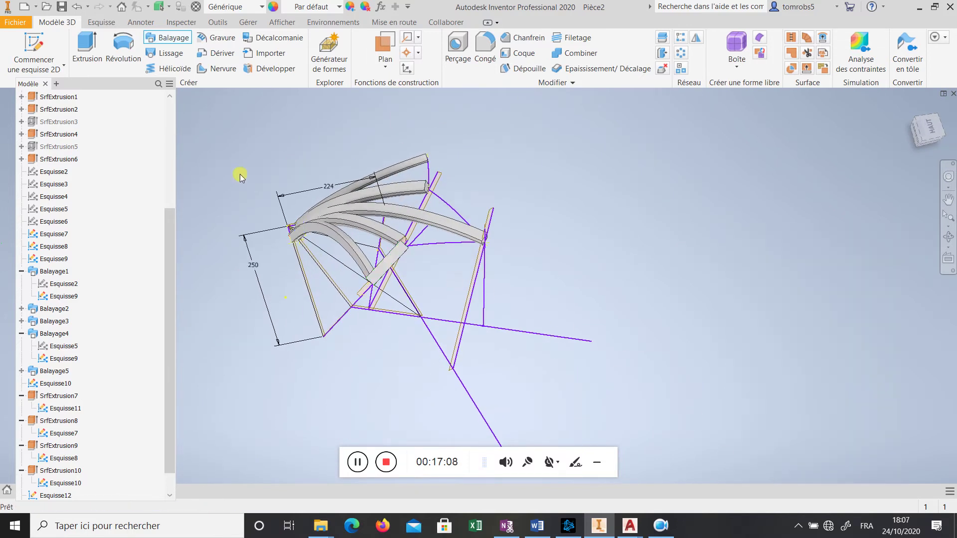
scroll(396, 271, "up", 5)
middle_click_drag(395, 271, 402, 197, "shift")
scroll(321, 182, "up", 4)
scroll(321, 182, "up", 4)
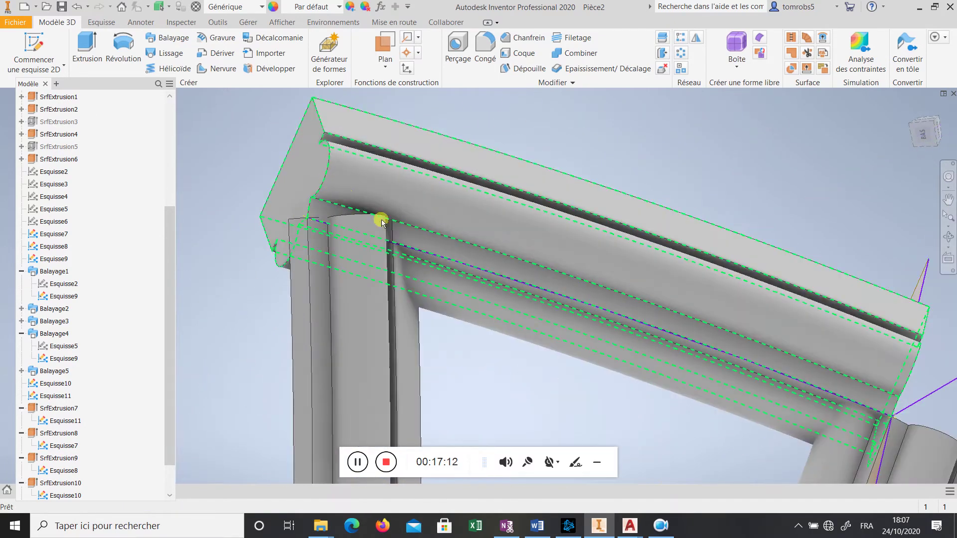
middle_click_drag(406, 238, 369, 235, "shift")
scroll(369, 235, "down", 5)
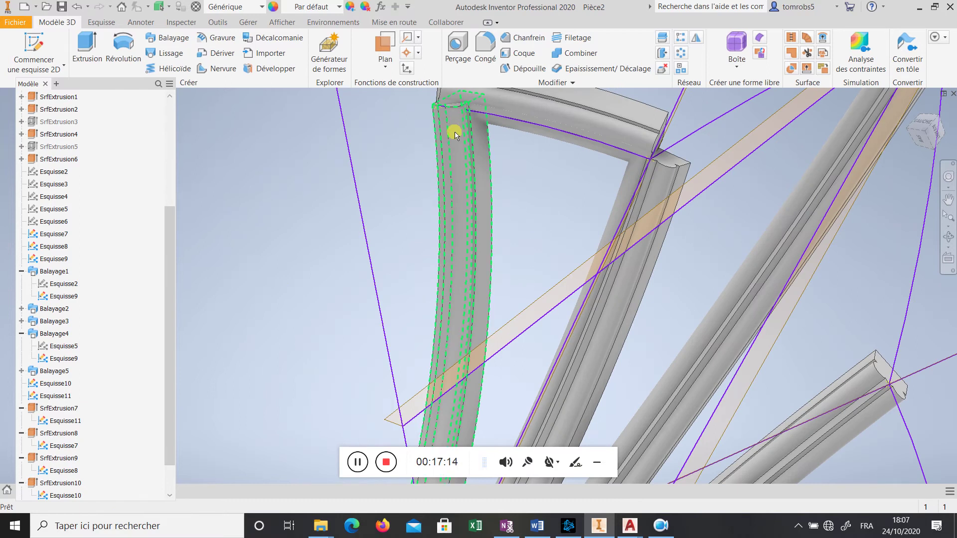
scroll(455, 133, "down", 3)
middle_click_drag(566, 169, 614, 173, "shift")
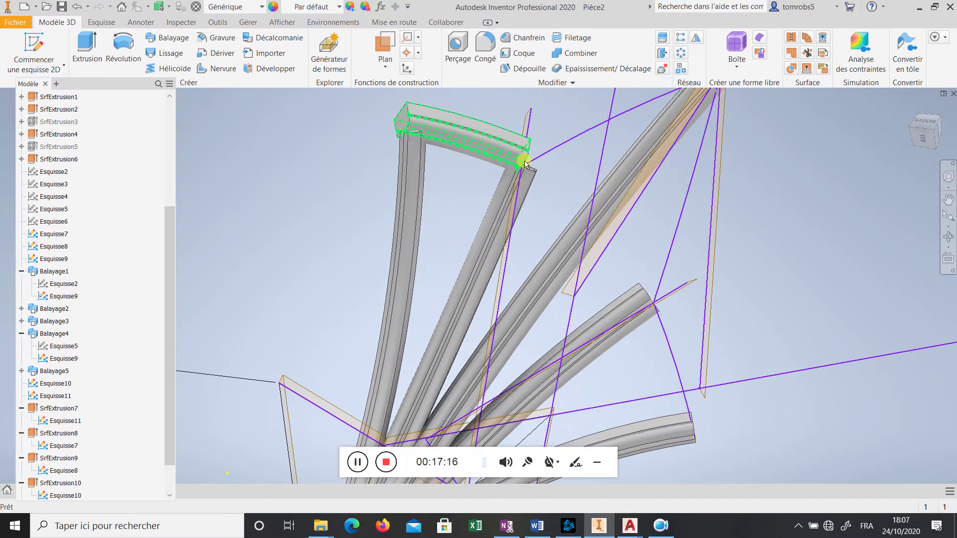
scroll(524, 164, "up", 5)
scroll(477, 183, "down", 3)
middle_click_drag(527, 194, 539, 189, "shift")
scroll(346, 172, "up", 5)
scroll(346, 173, "down", 4)
middle_click_drag(338, 193, 370, 185, "shift")
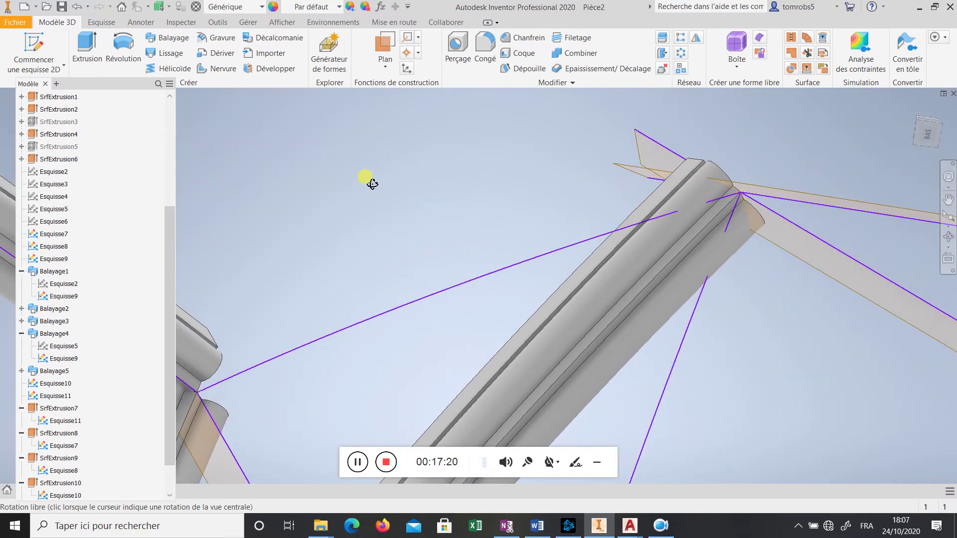
scroll(339, 212, "down", 3)
scroll(255, 271, "up", 4)
scroll(255, 266, "up", 3)
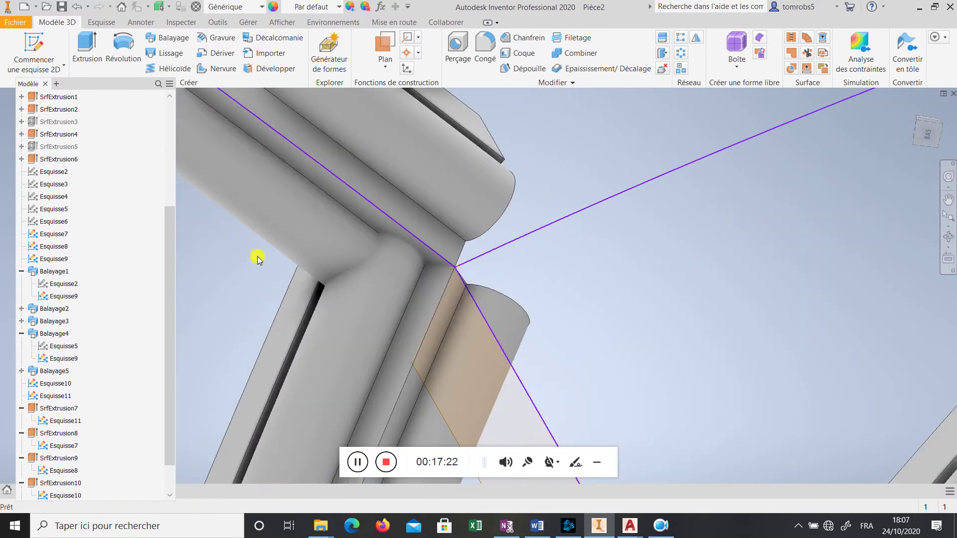
scroll(395, 242, "down", 3)
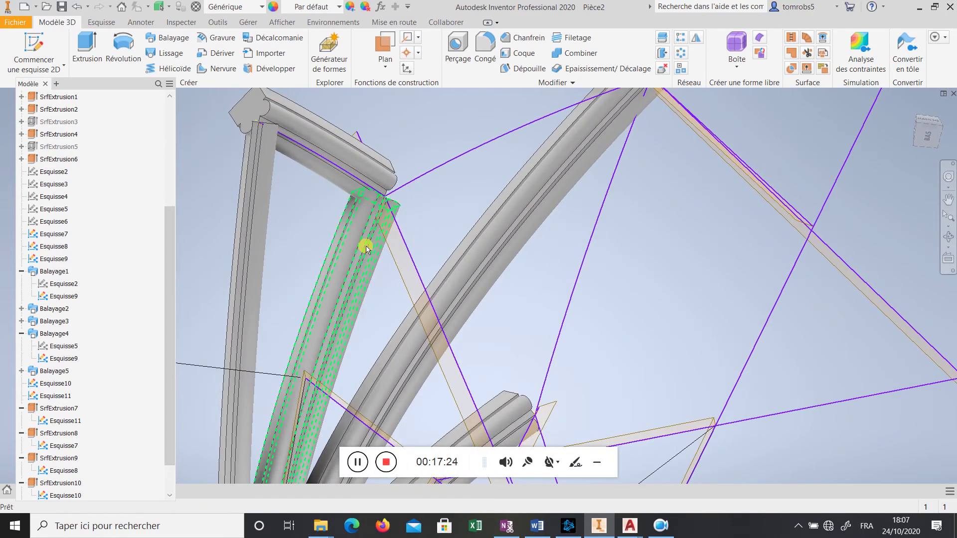
scroll(464, 246, "down", 3)
mouse_move(463, 245)
middle_mouse_down("shift")
mouse_move(448, 293)
mouse_move(466, 338)
mouse_move(449, 346)
mouse_move(455, 263)
middle_mouse_up("shift")
scroll(466, 256, "up", 5)
middle_click_drag(584, 265, 556, 267, "shift")
Create a new 2D sketch on the strut face next to the upper rib's notched end
right_click(418, 171)
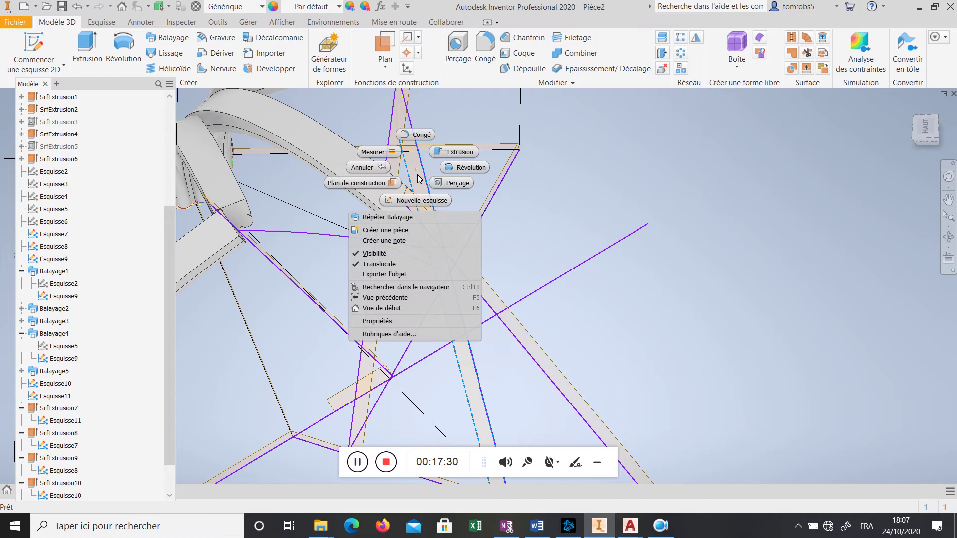
left_click(428, 199)
left_click(426, 201)
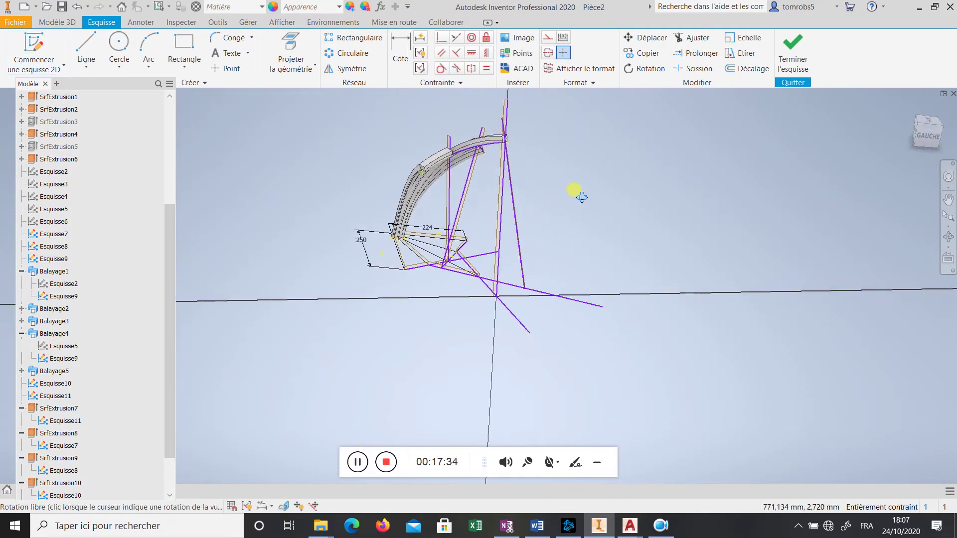
middle_click_drag(612, 179, 551, 217, "shift")
Paste the AutoCAD profile into the sketch, abandon mirroring it, then delete it
left_click(291, 49)
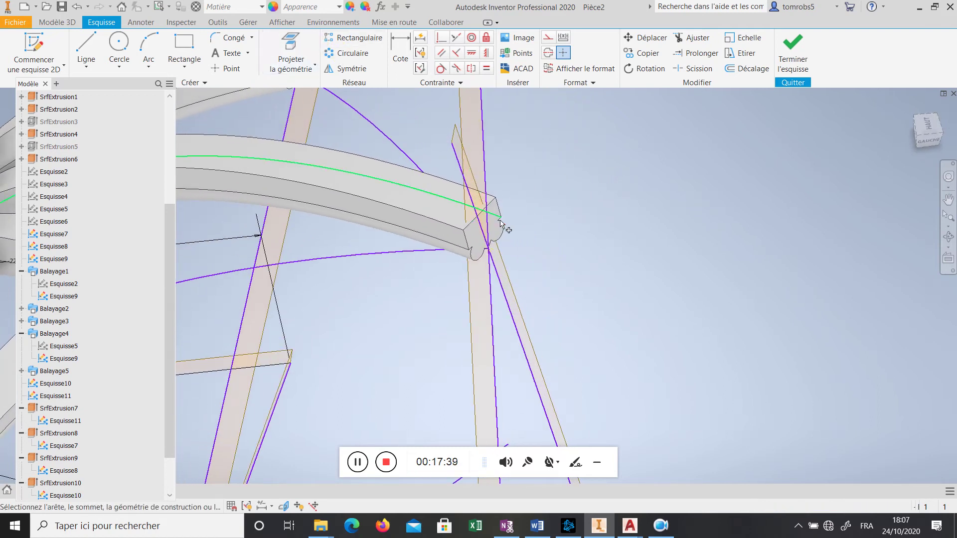
scroll(491, 249, "up", 2)
left_click(576, 264)
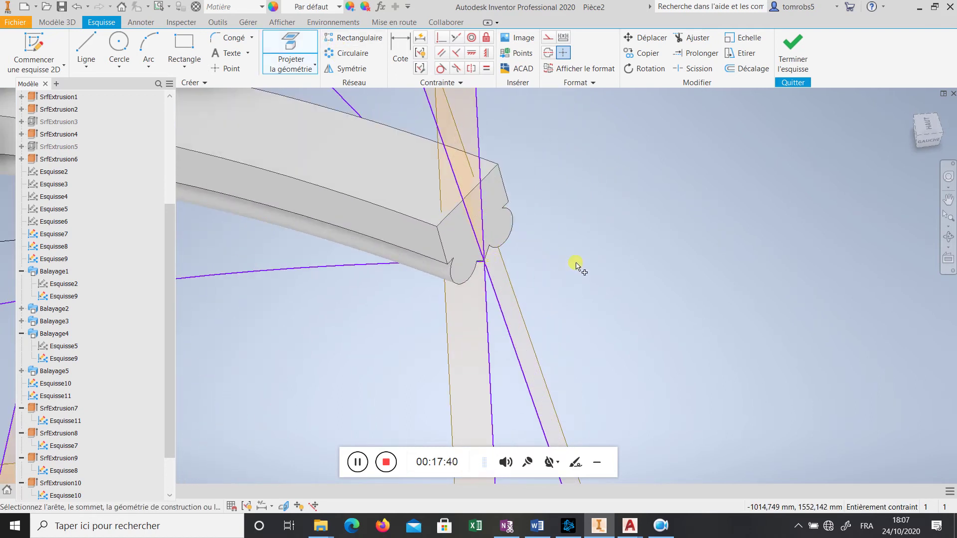
left_click(678, 253)
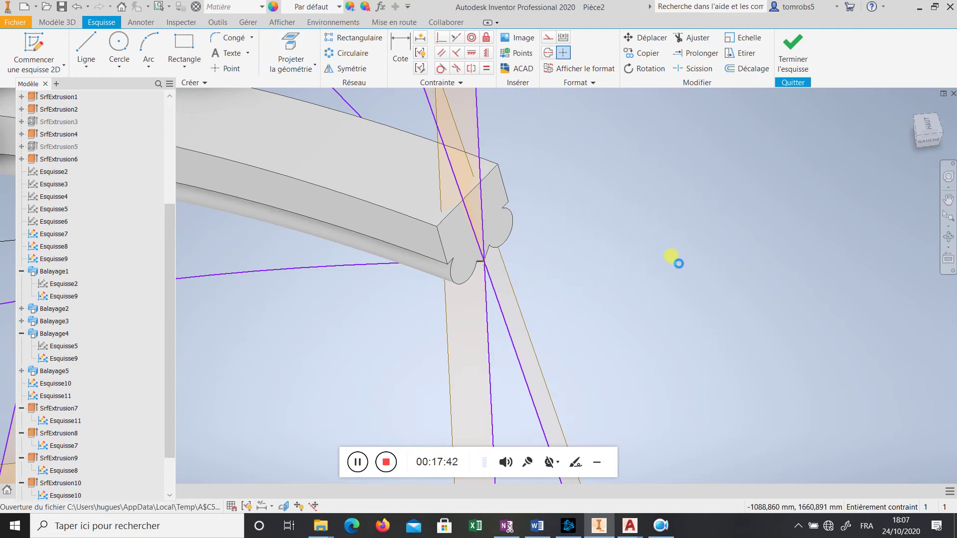
mouse_move(722, 157)
left_mouse_down()
mouse_move(609, 306)
mouse_move(537, 324)
left_mouse_up()
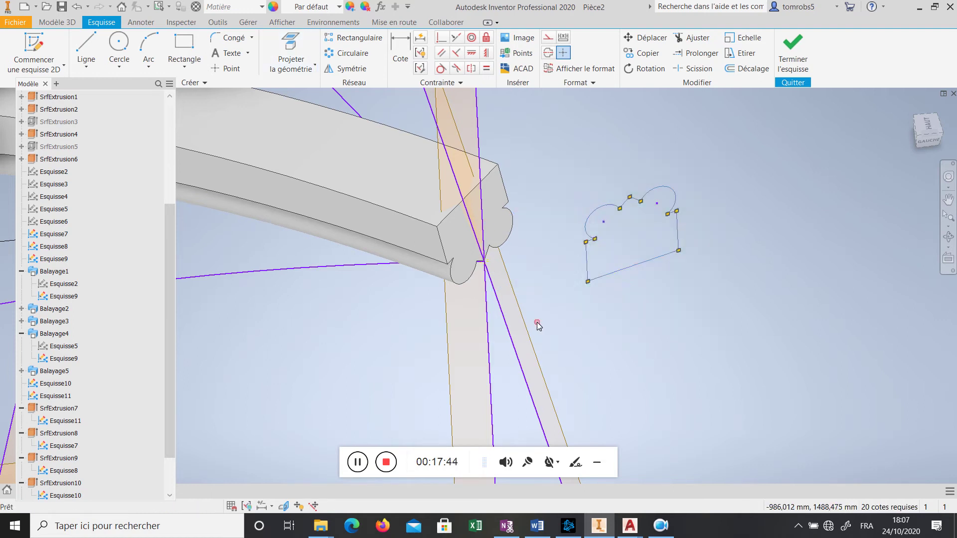
left_click(364, 73)
key("Escape")
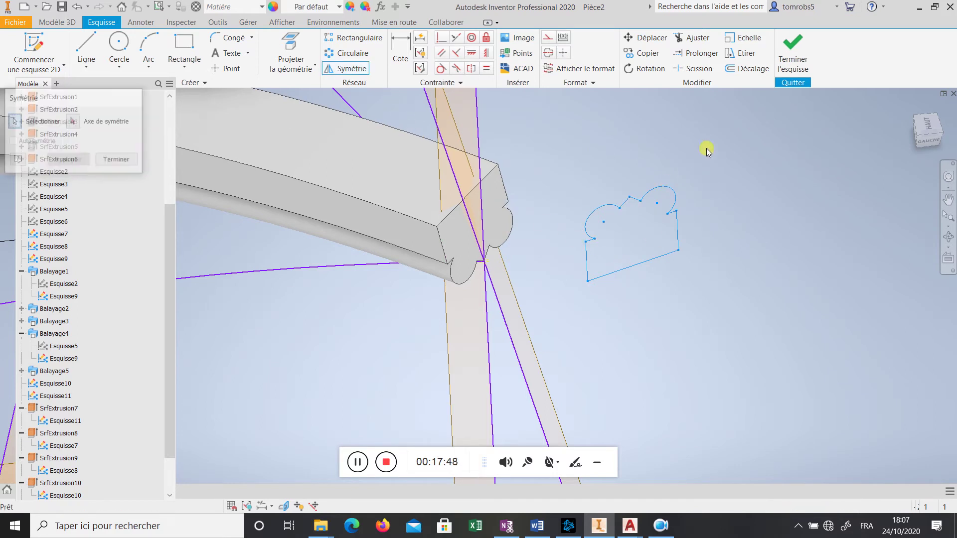
mouse_move(718, 134)
left_mouse_down()
mouse_move(633, 252)
mouse_move(561, 308)
left_mouse_up()
key("Delete")
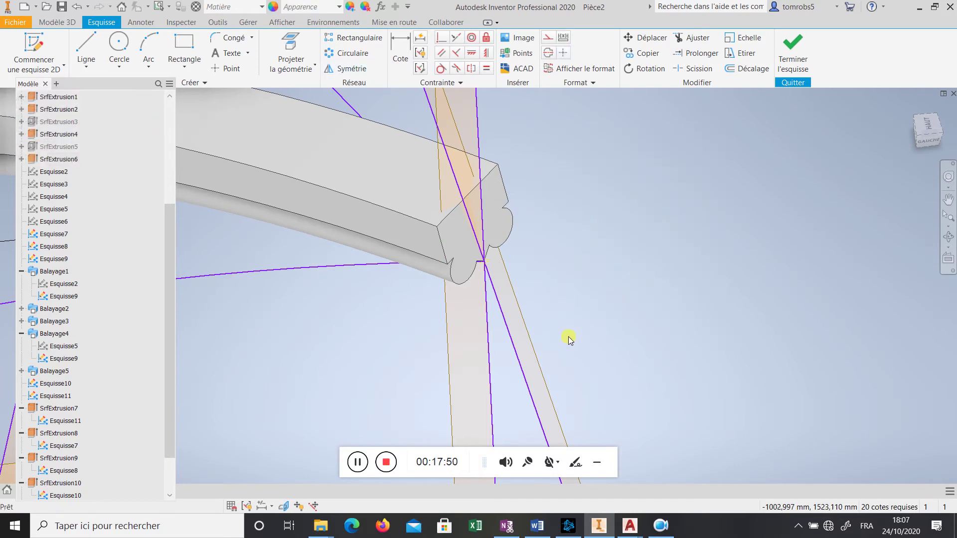
In AutoCAD, draw a horizontal line at the base of the notched profile
mouse_move(630, 526)
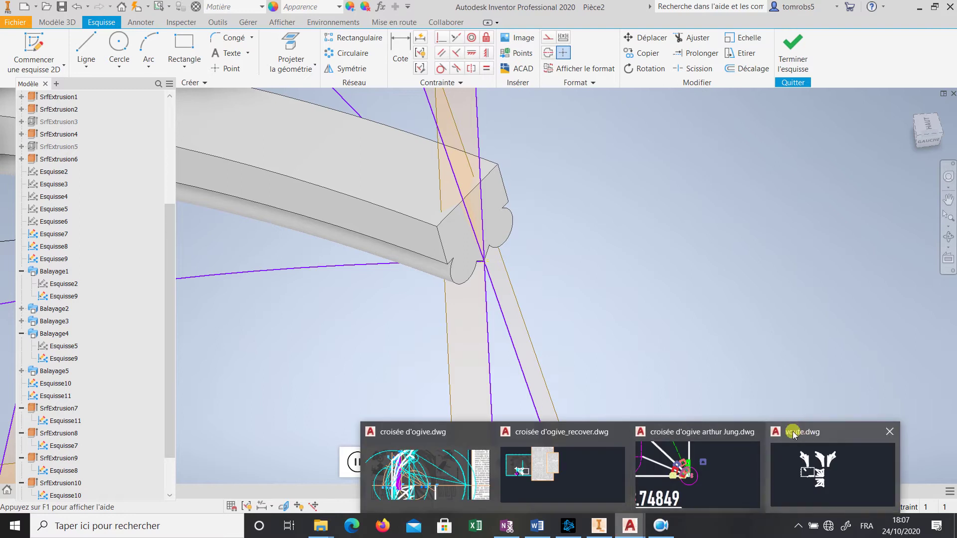
left_click(702, 464)
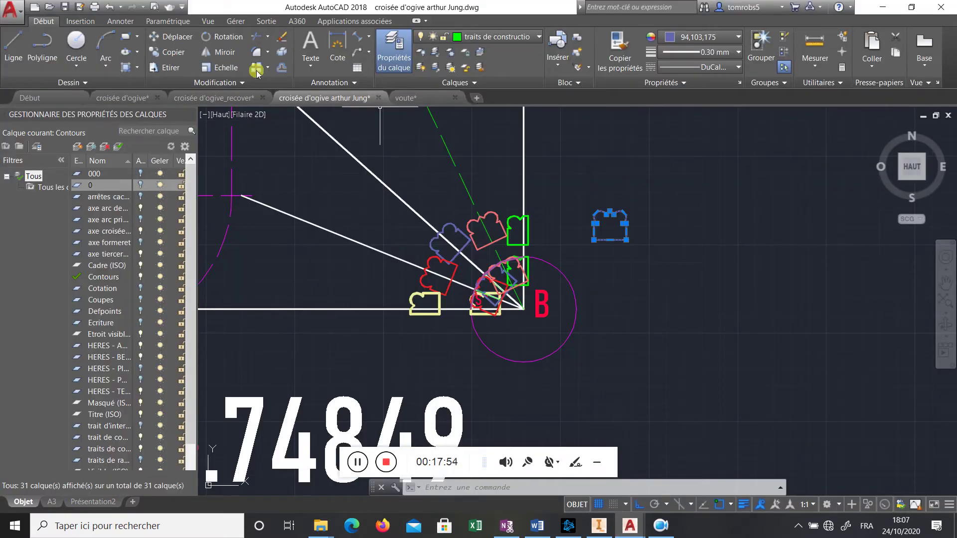
left_click(13, 47)
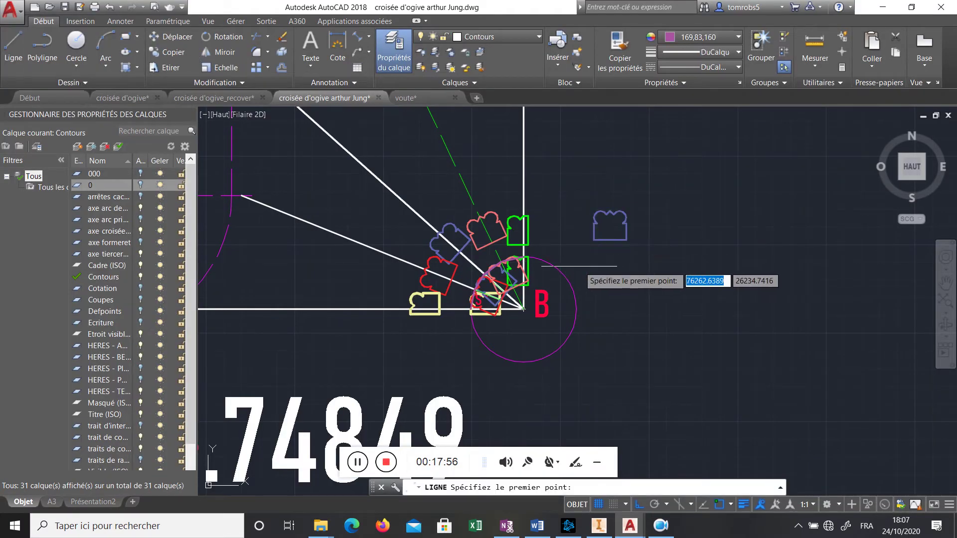
left_click(584, 266)
left_click(685, 268)
key("Return")
Mirror the notched profile across the horizontal line, keeping the original (Non)
left_click(662, 190)
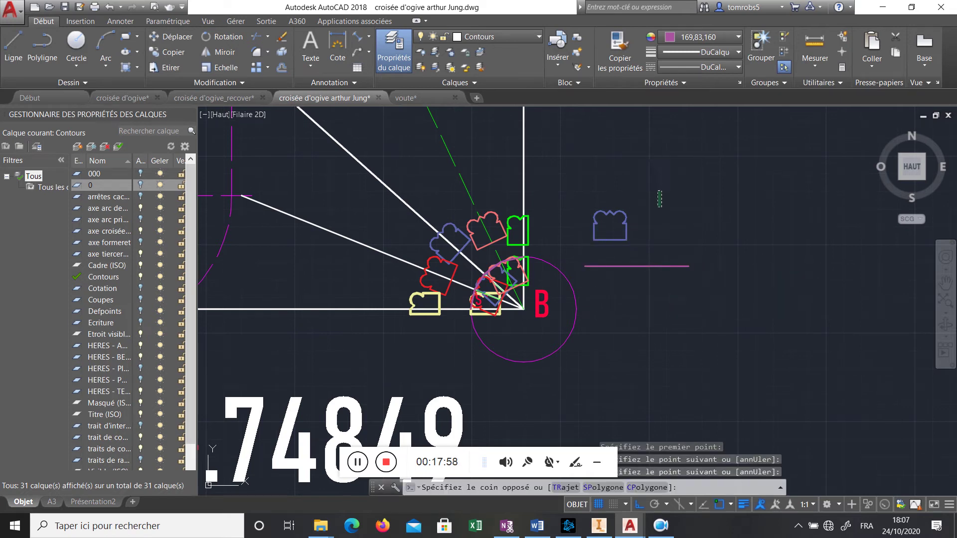
left_click(589, 246)
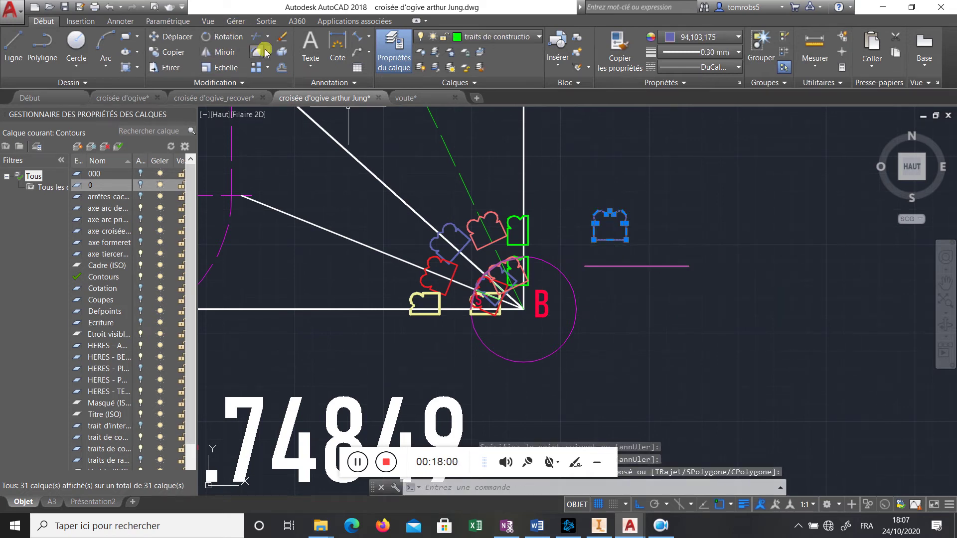
left_click(225, 52)
left_click(585, 266)
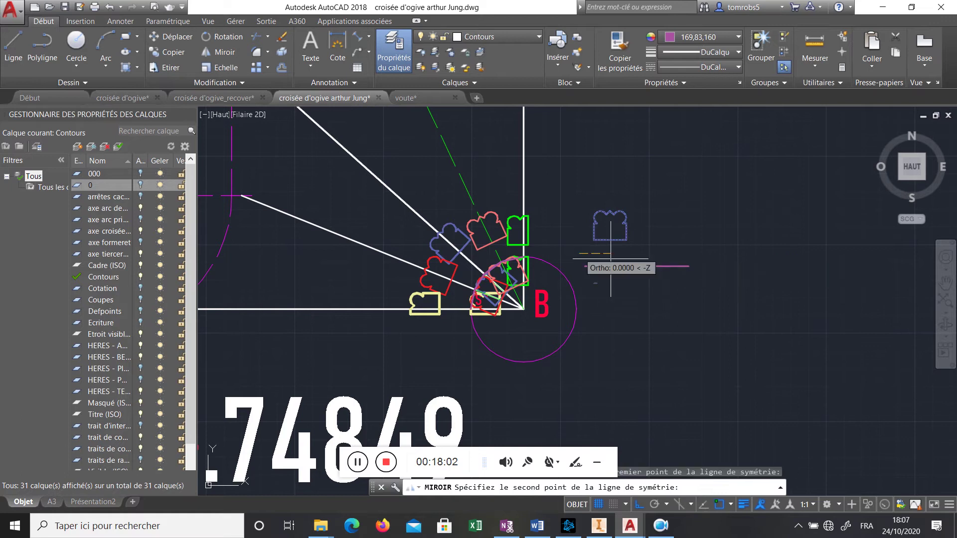
left_click(723, 284)
key("Escape")
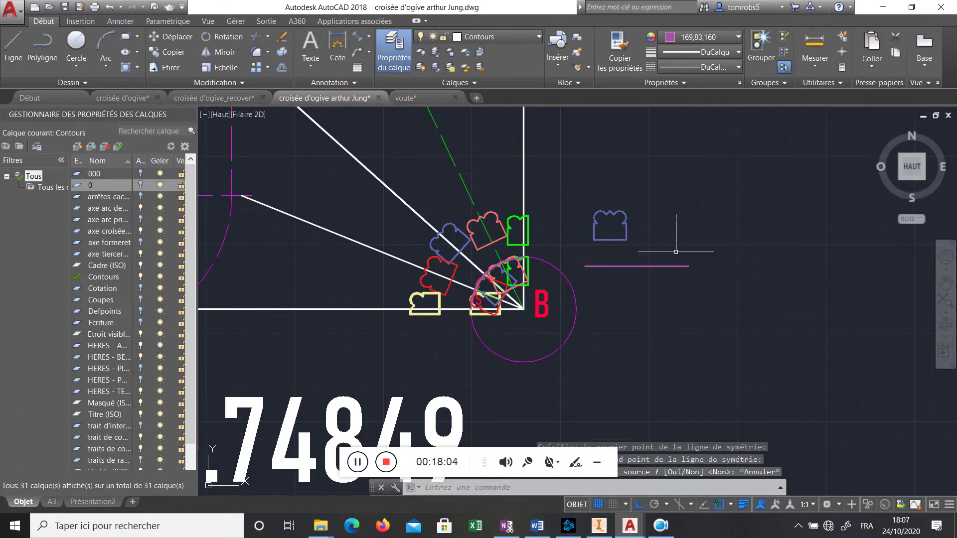
left_click(207, 53)
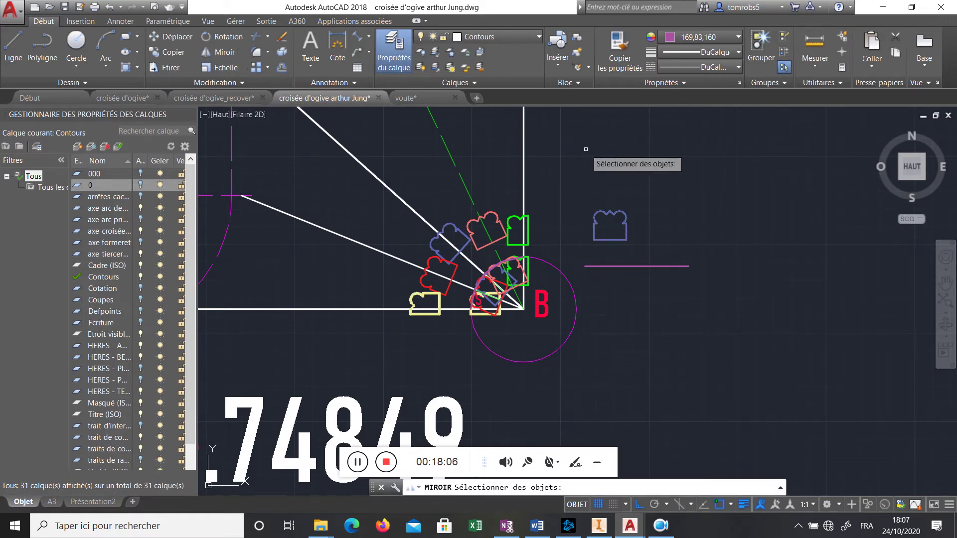
left_click(665, 191)
left_click(591, 242)
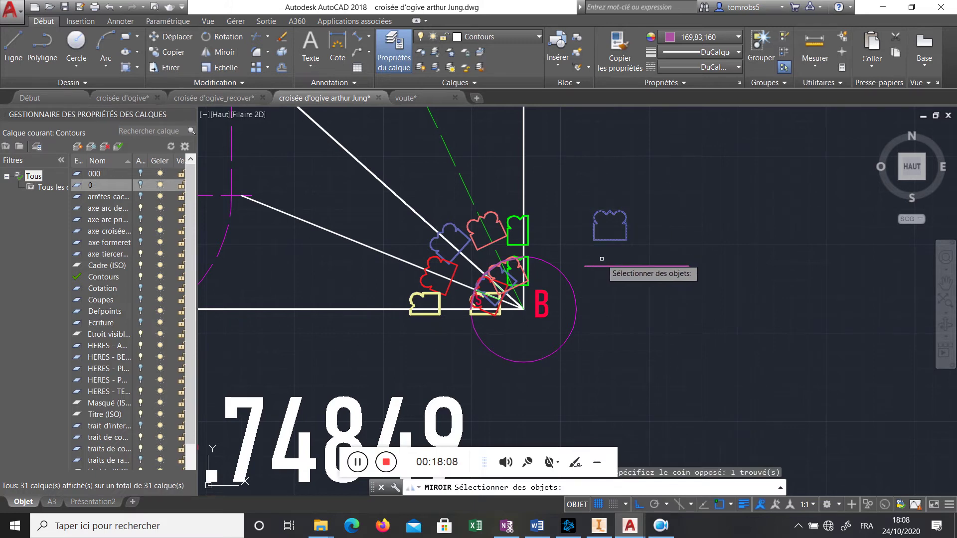
key("Return")
left_click(593, 253)
left_click(656, 243)
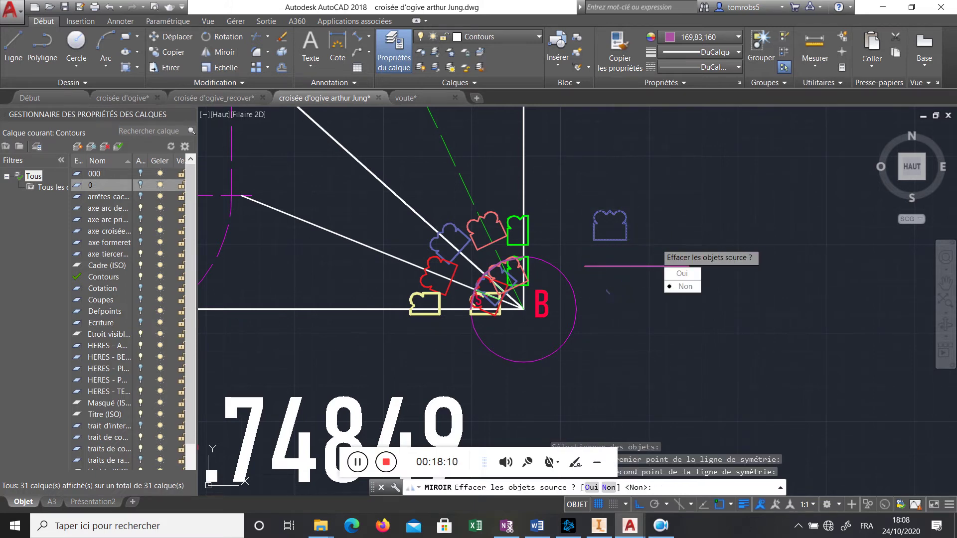
key("Return")
Erase the temporary mirror line and select the mirrored copy
left_click(658, 265)
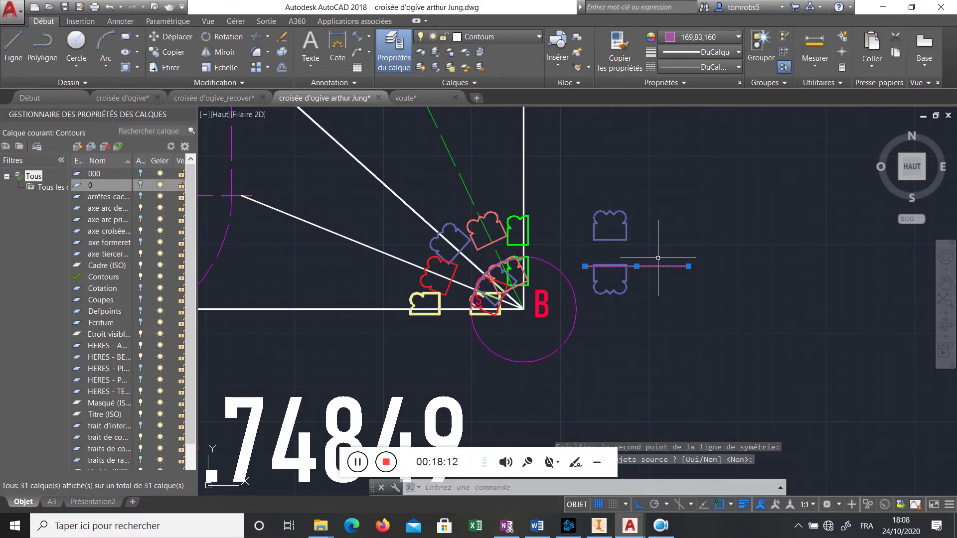
key("Delete")
left_click(657, 254)
left_click(599, 308)
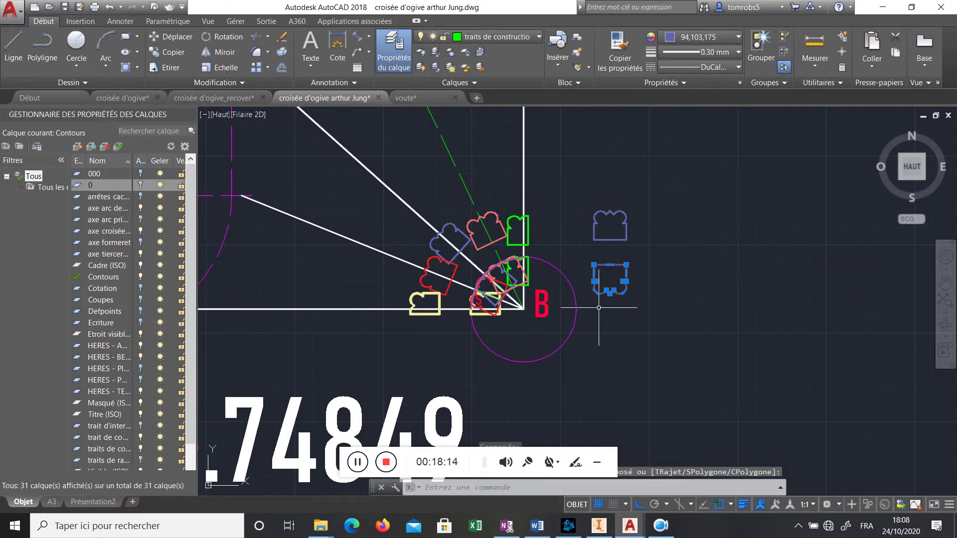
Back in Inventor, place the pasted AutoCAD profile and window-select all of it
left_click(599, 526)
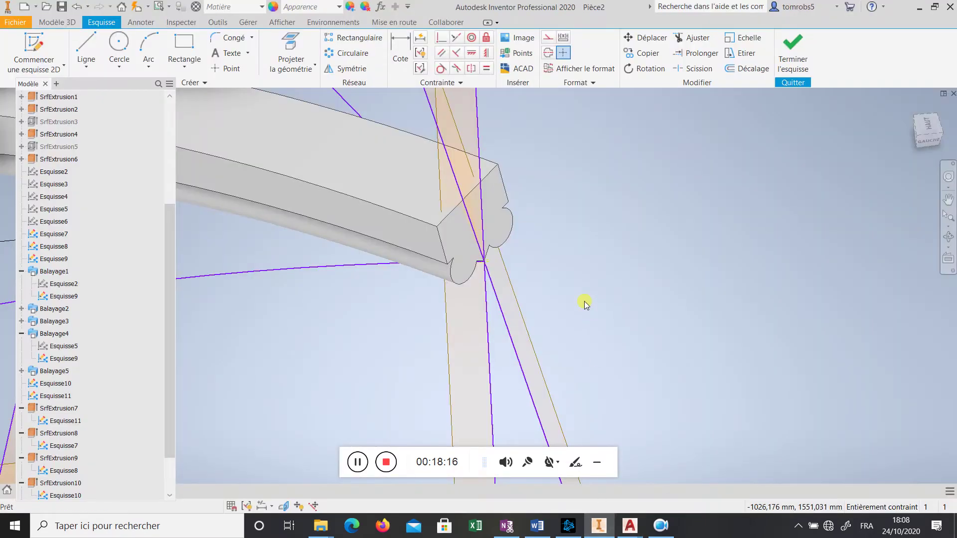
left_click(738, 232)
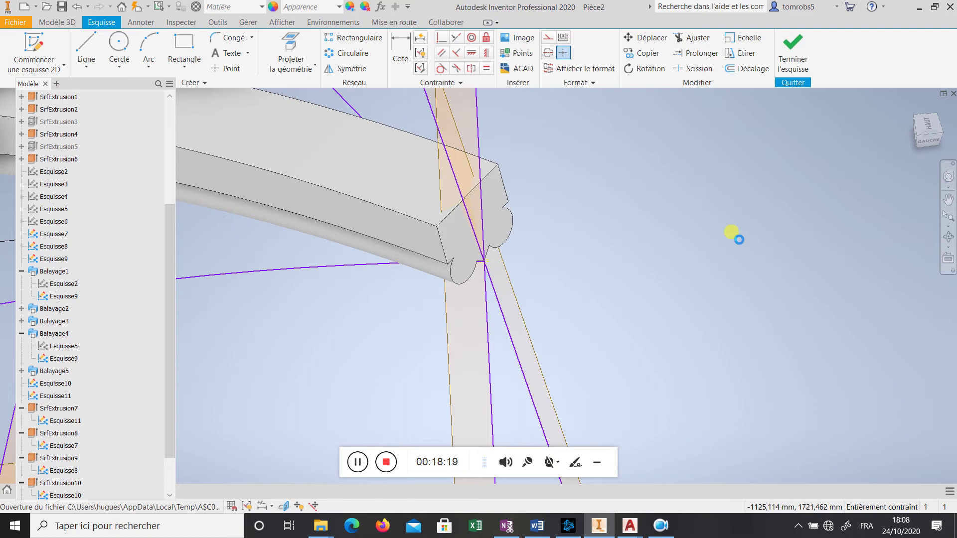
left_click_drag(774, 123, 553, 324)
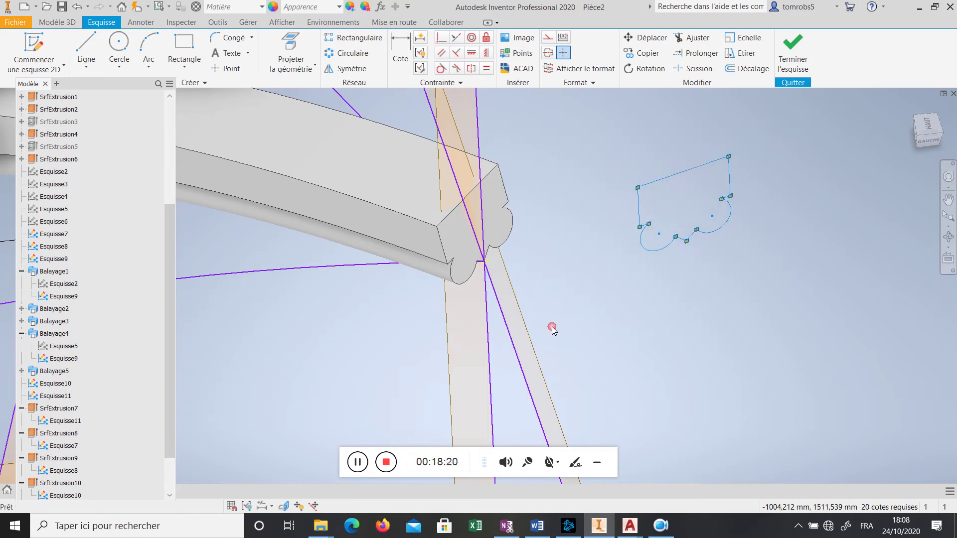
Move the profile from its reference base point onto the joint at the rib's end
left_click(646, 37)
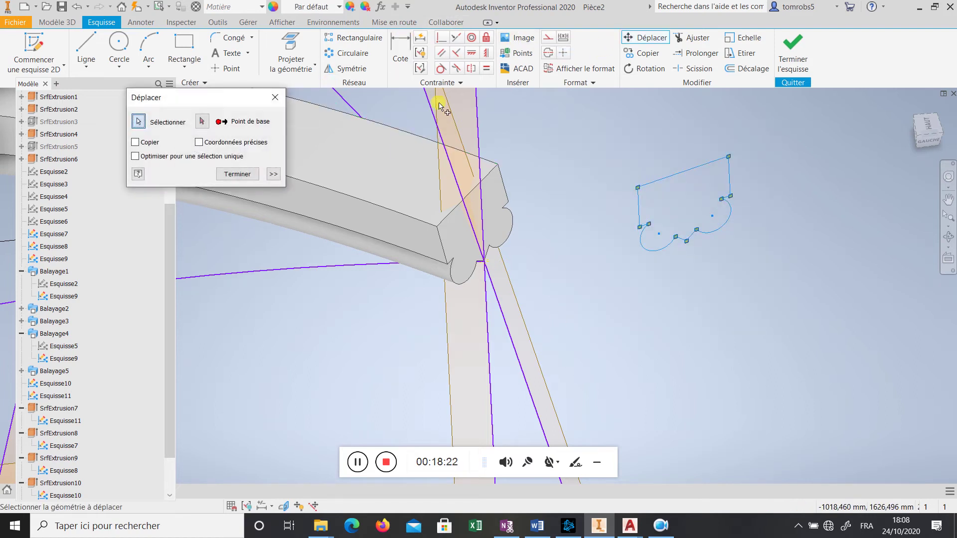
left_click(203, 121)
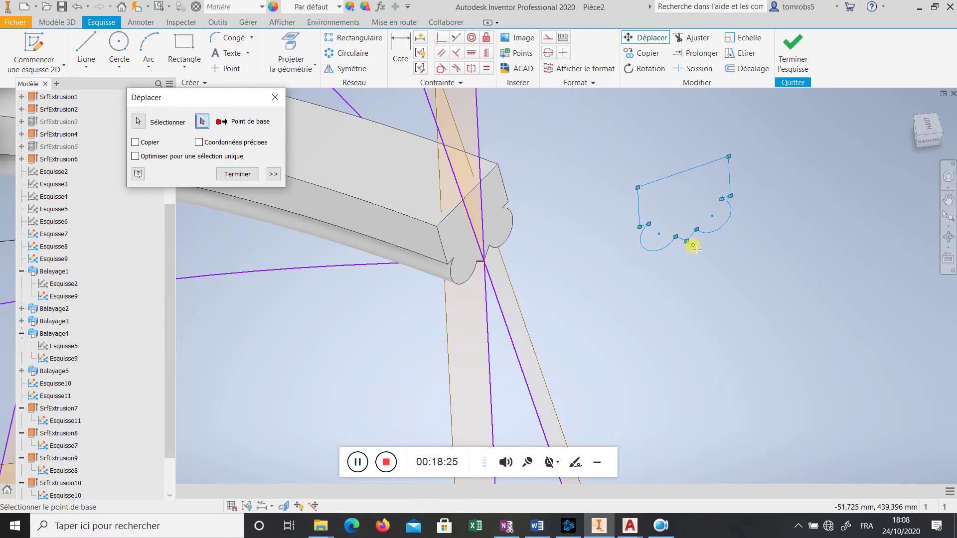
left_click(687, 241)
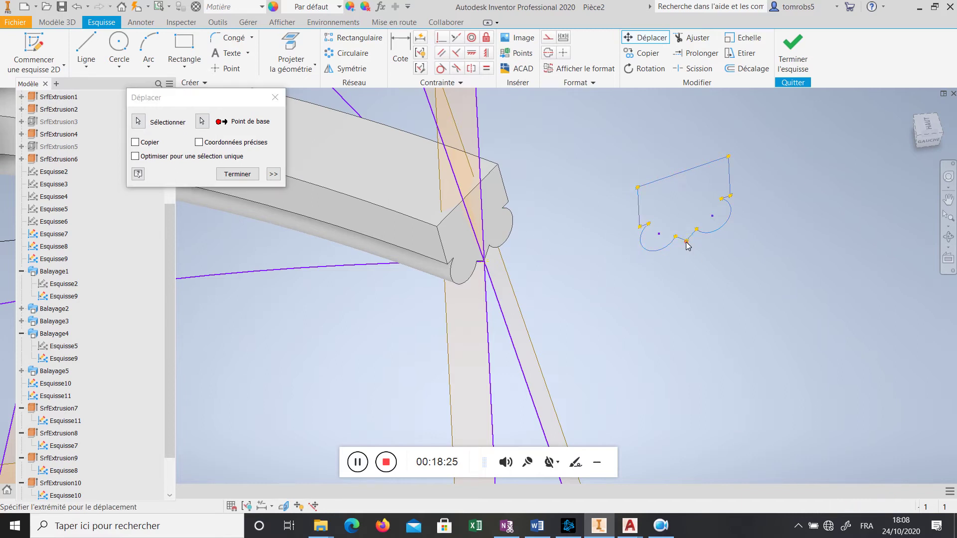
left_click(484, 260)
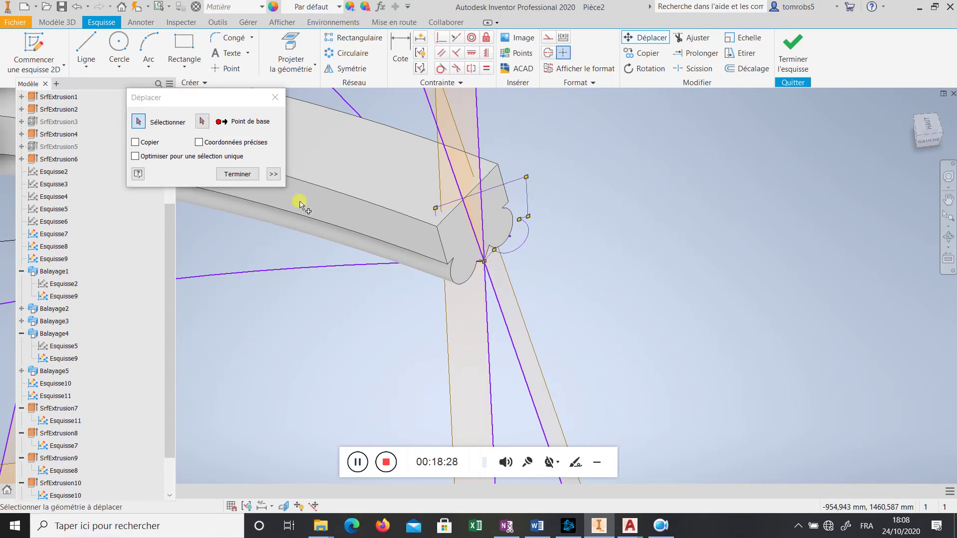
left_click(238, 174)
scroll(491, 256, "down", 5)
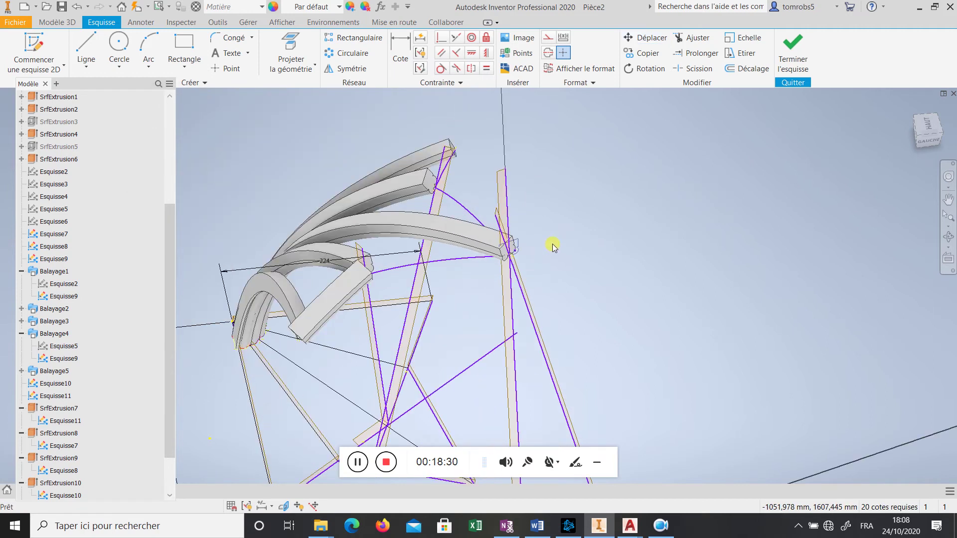
middle_click_drag(554, 247, 600, 278, "shift")
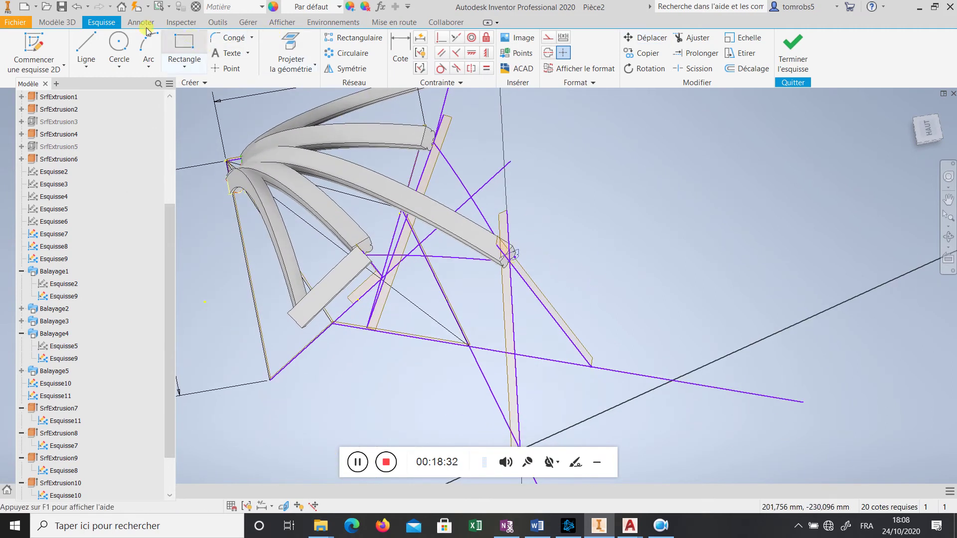
Close the sketch and start a Balayage with the pasted notched profile as Contour
left_click(793, 53)
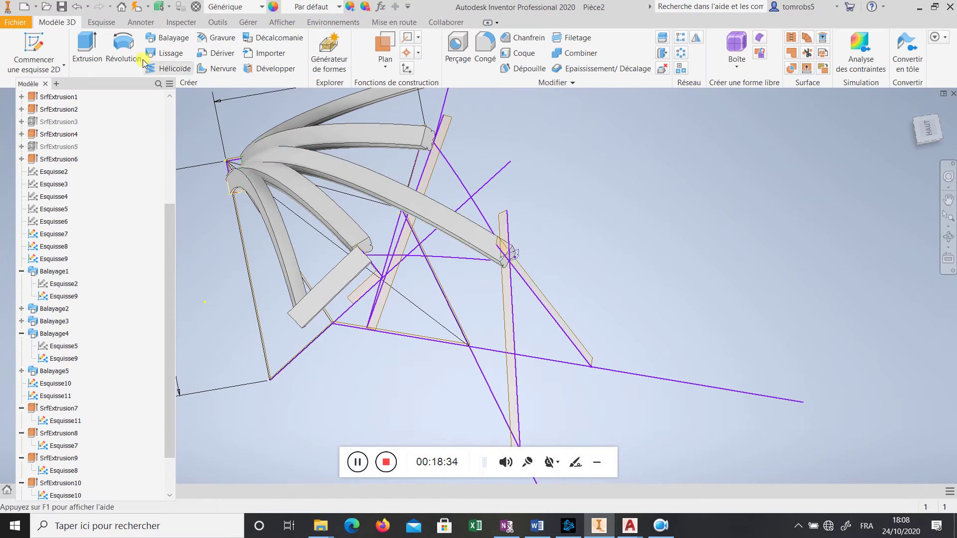
left_click(167, 38)
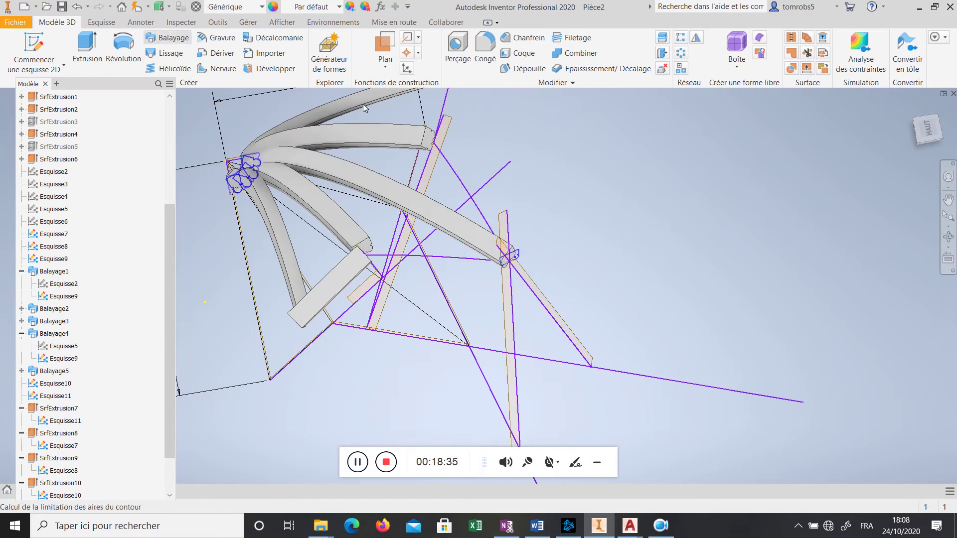
left_click(513, 259)
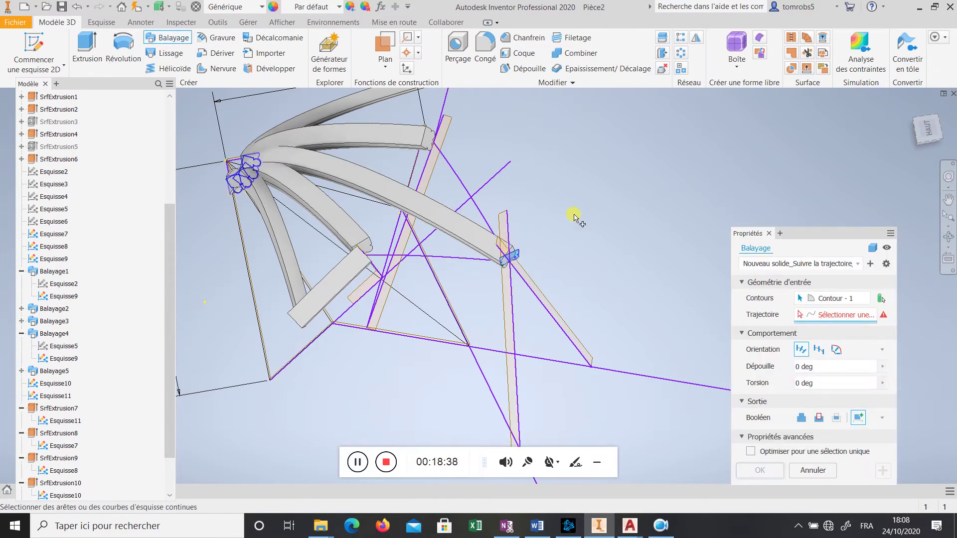
Try the curved line as Trajectoire, inspect the preview, then clear the path
left_click(478, 209)
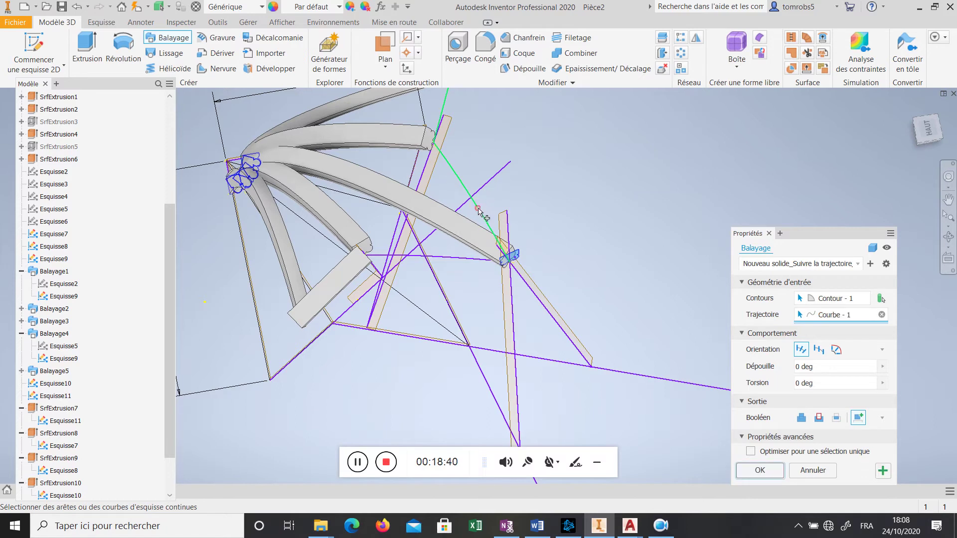
scroll(548, 181, "down", 4)
middle_click_drag(583, 202, 503, 205, "shift")
scroll(528, 155, "up", 5)
scroll(618, 213, "down", 5)
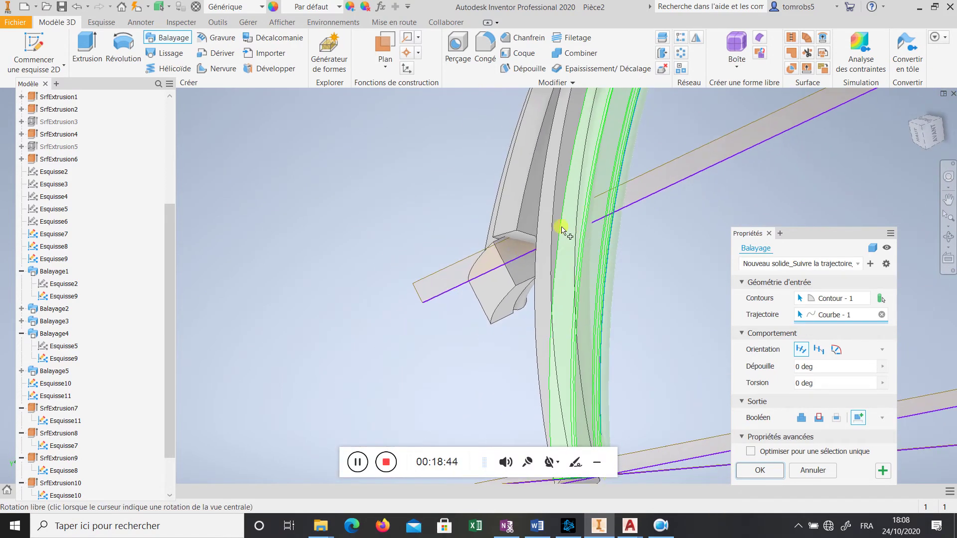
middle_click_drag(613, 222, 509, 224, "shift")
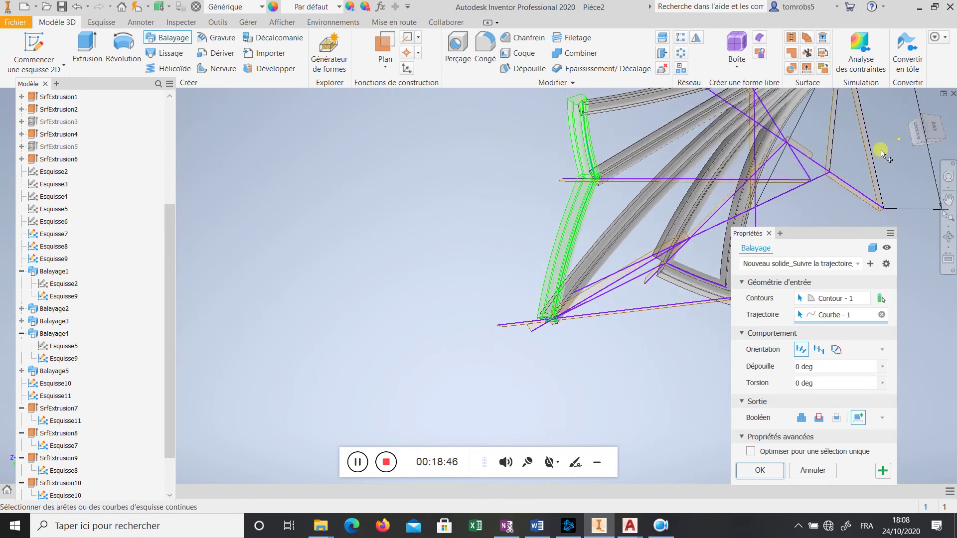
scroll(536, 244, "down", 5)
scroll(424, 219, "up", 6)
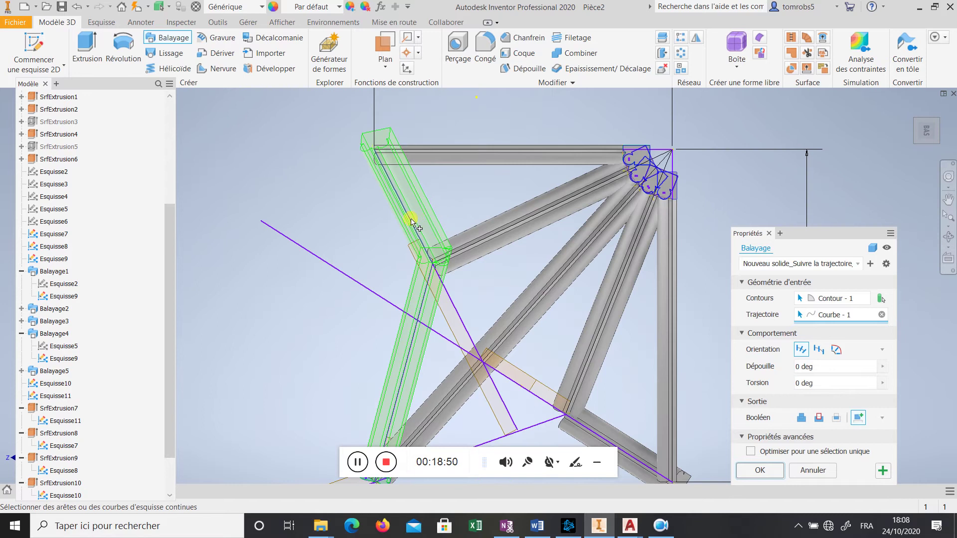
middle_click_drag(355, 223, 508, 227)
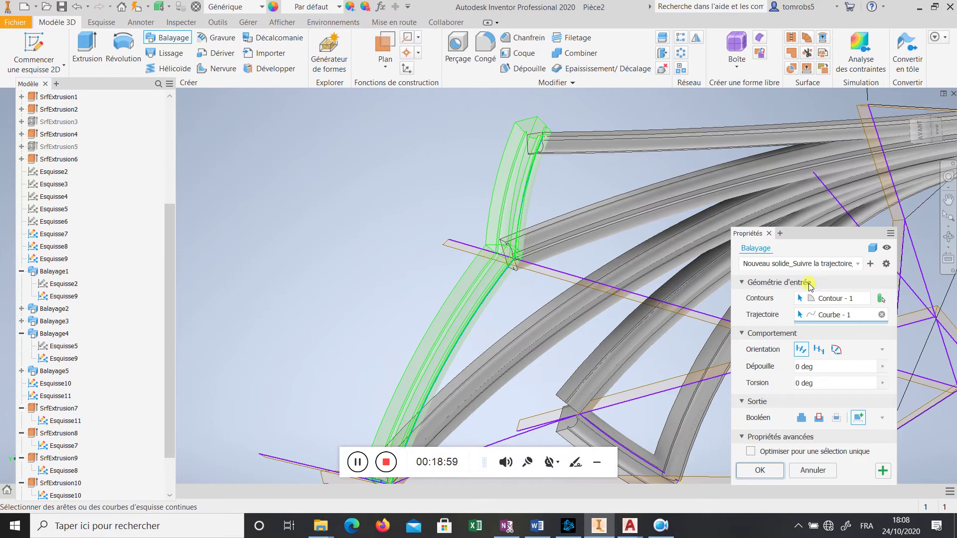
left_click(882, 316)
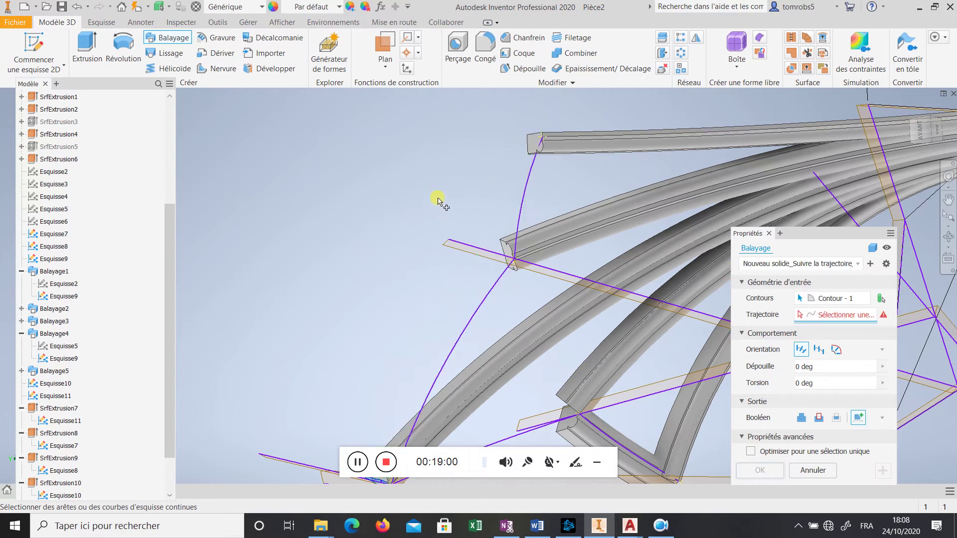
Cancel the pending Balayage and turn off Visibilité for one browser sketch
middle_click_drag(438, 201, 372, 353, "shift")
scroll(422, 360, "down", 3)
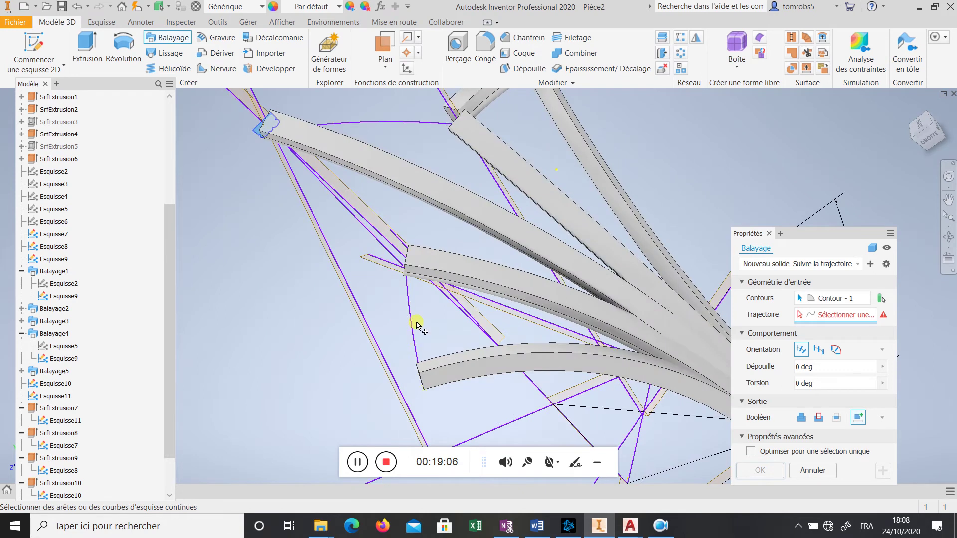
scroll(417, 327, "up", 5)
middle_click_drag(427, 309, 451, 279, "shift")
scroll(391, 244, "down", 3)
scroll(399, 257, "up", 1)
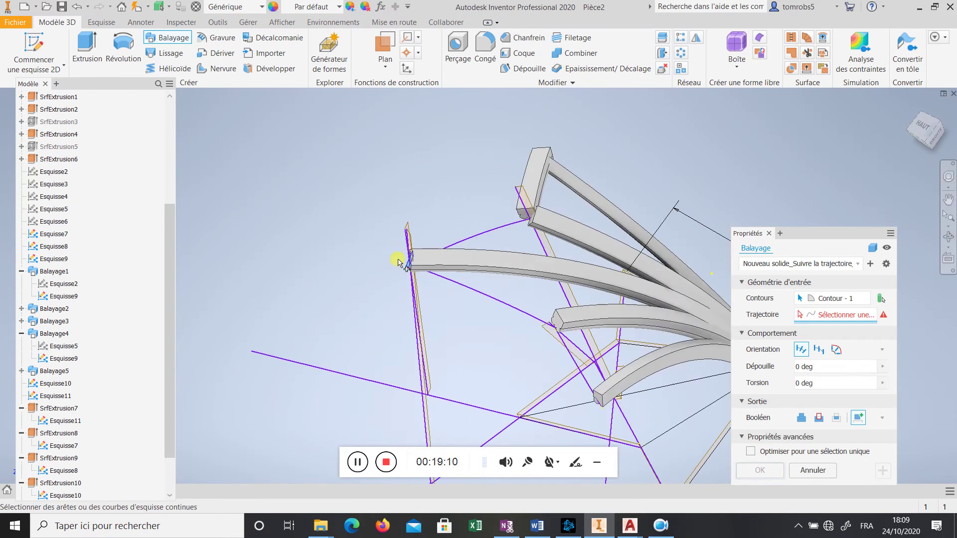
middle_click_drag(533, 351, 560, 264, "shift")
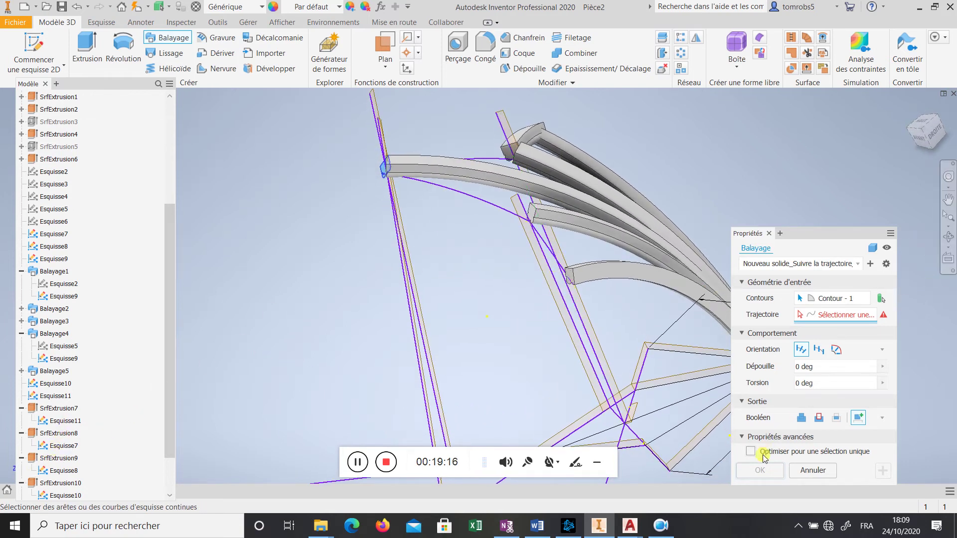
left_click(799, 472)
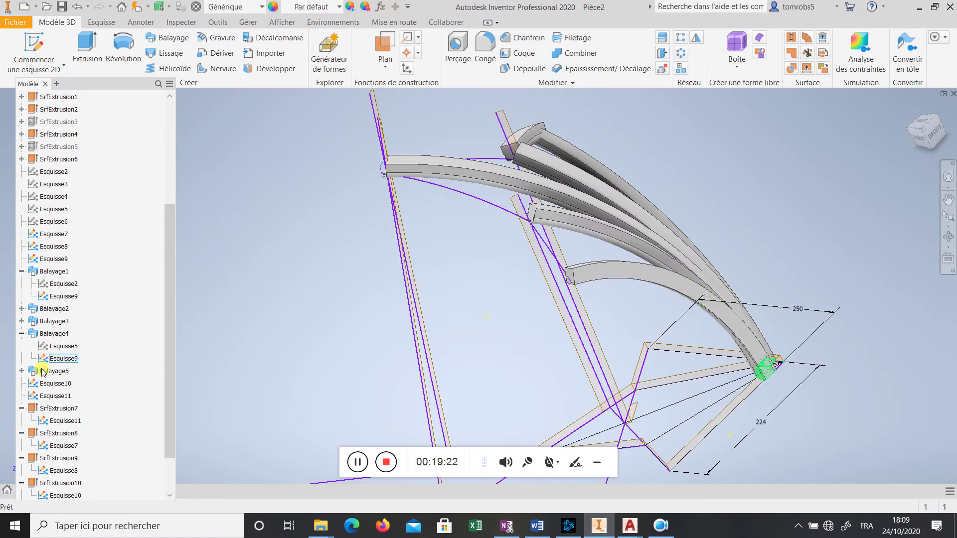
right_click(43, 389)
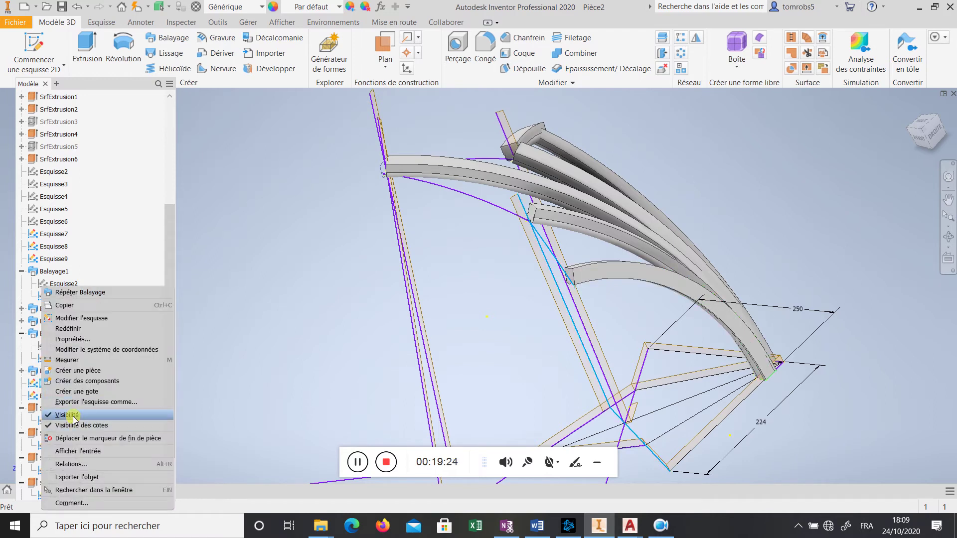
left_click(74, 418)
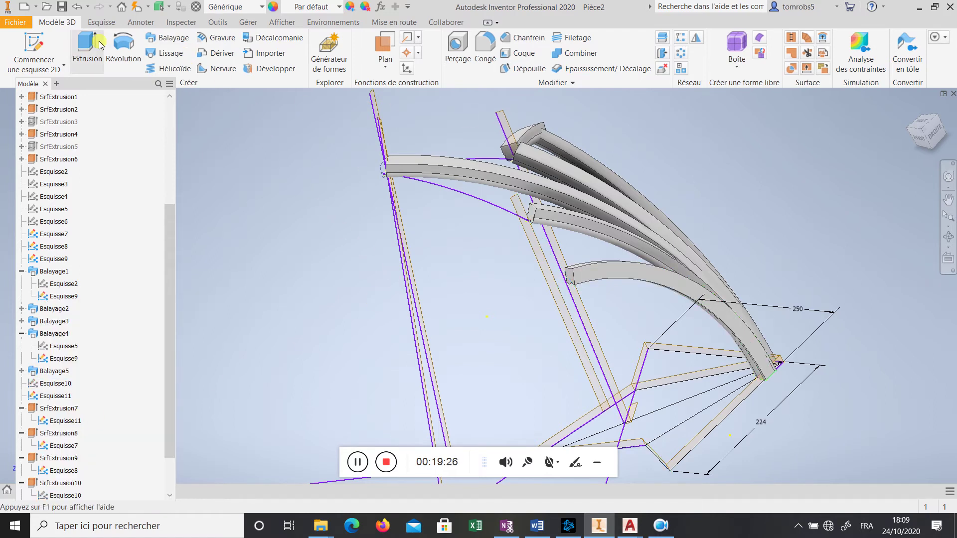
Sweep the notched profile along the upper curve, accepting the non-intersecting path warning with Oui
left_click(167, 38)
left_click(389, 174)
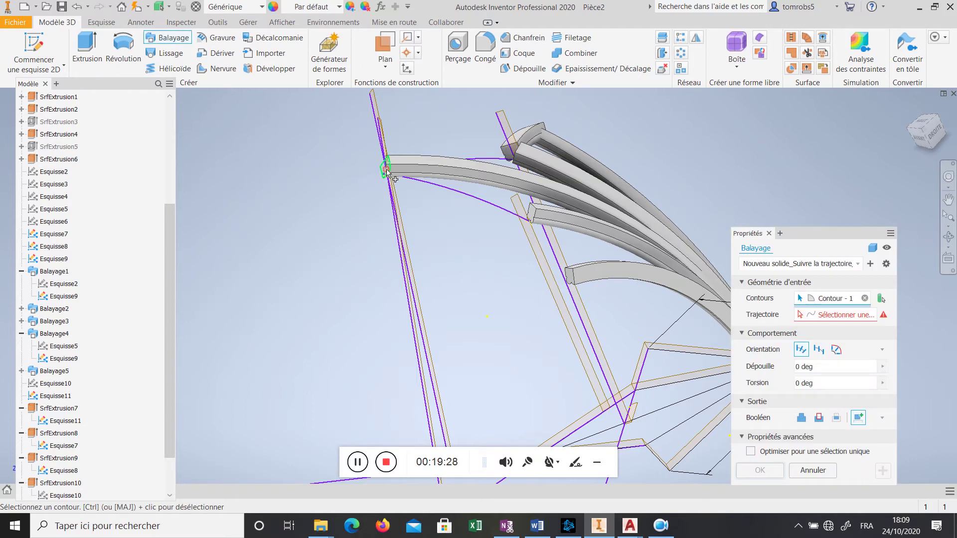
left_click(840, 317)
left_click(478, 202)
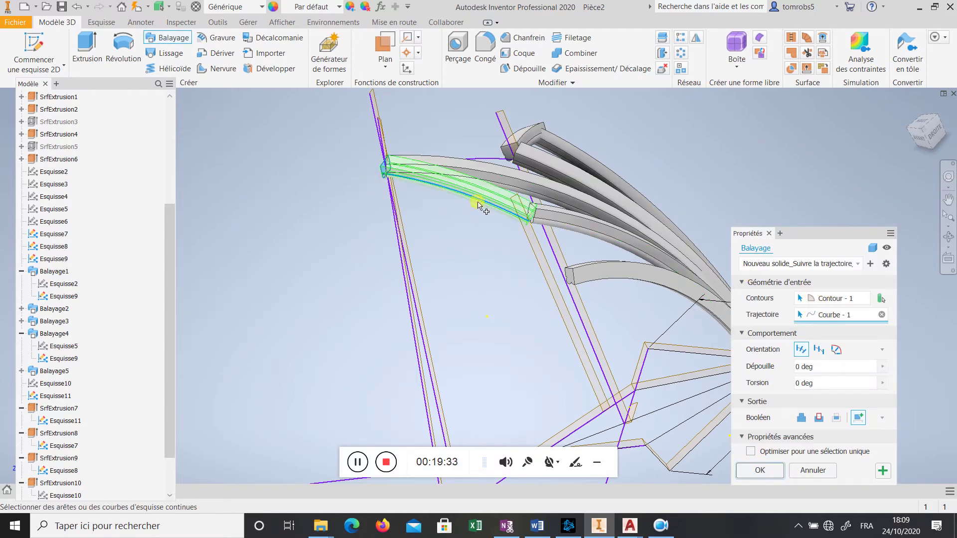
left_click(761, 473)
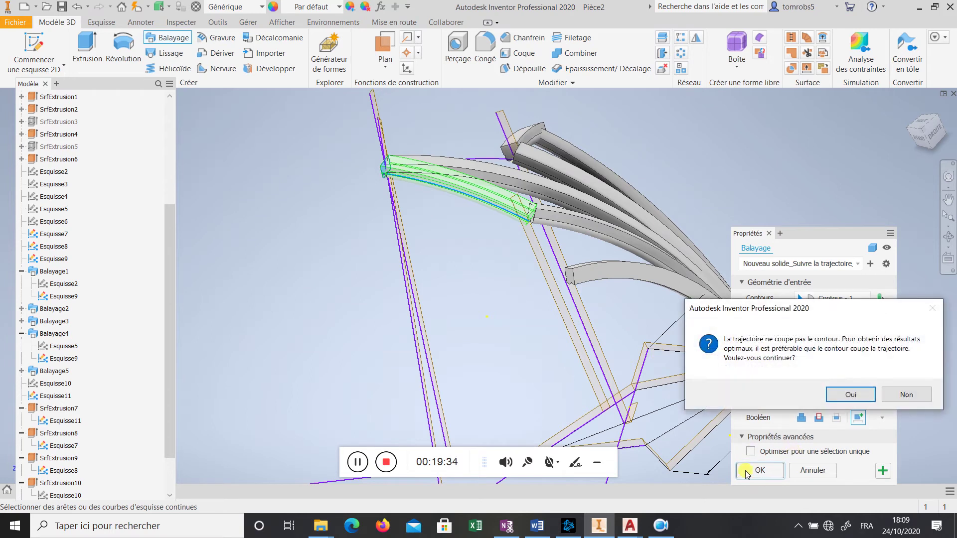
left_click(843, 398)
middle_click_drag(570, 284, 507, 290, "shift")
scroll(471, 263, "down", 3)
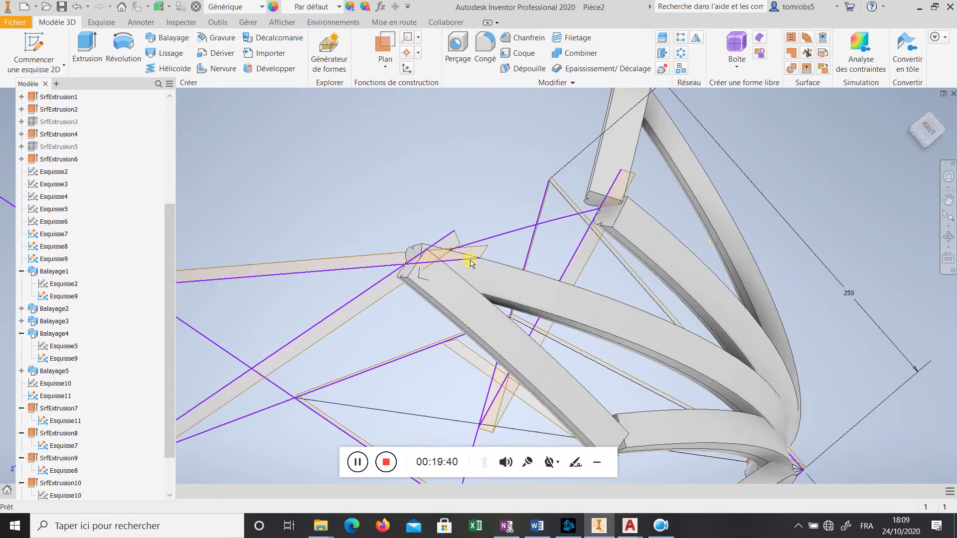
Start a new sketch on the new rib's end face and project the horizontal reference line
right_click(445, 245)
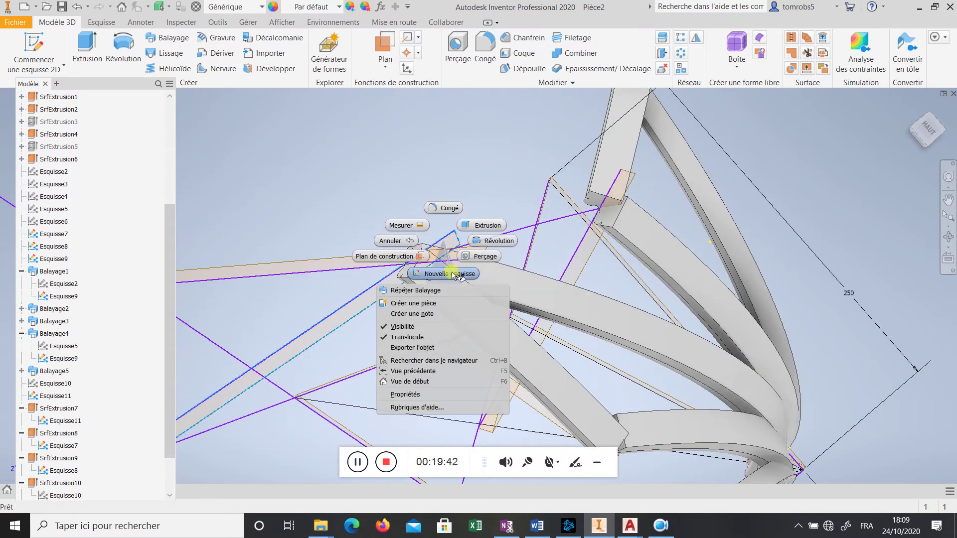
left_click(455, 274)
left_click(449, 246)
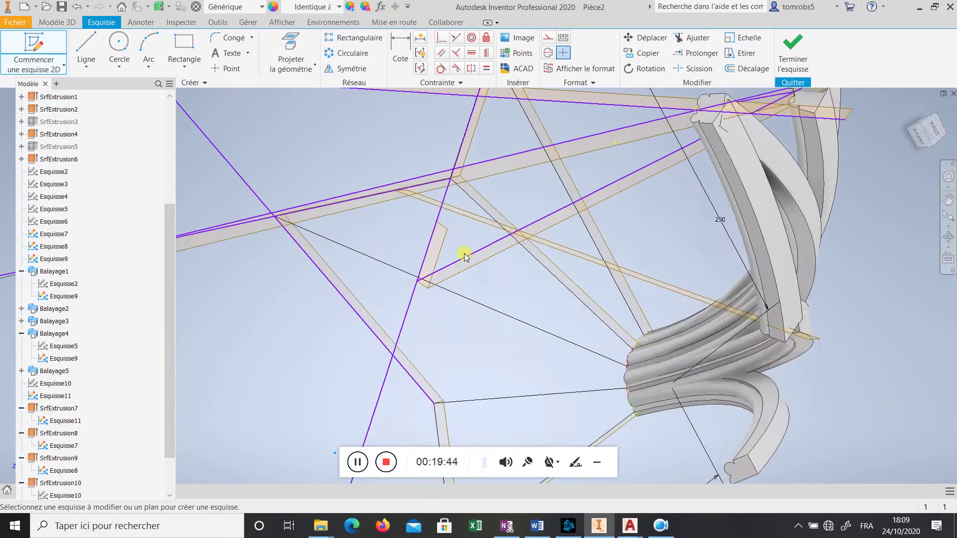
scroll(506, 284, "up", 4)
scroll(726, 181, "down", 7)
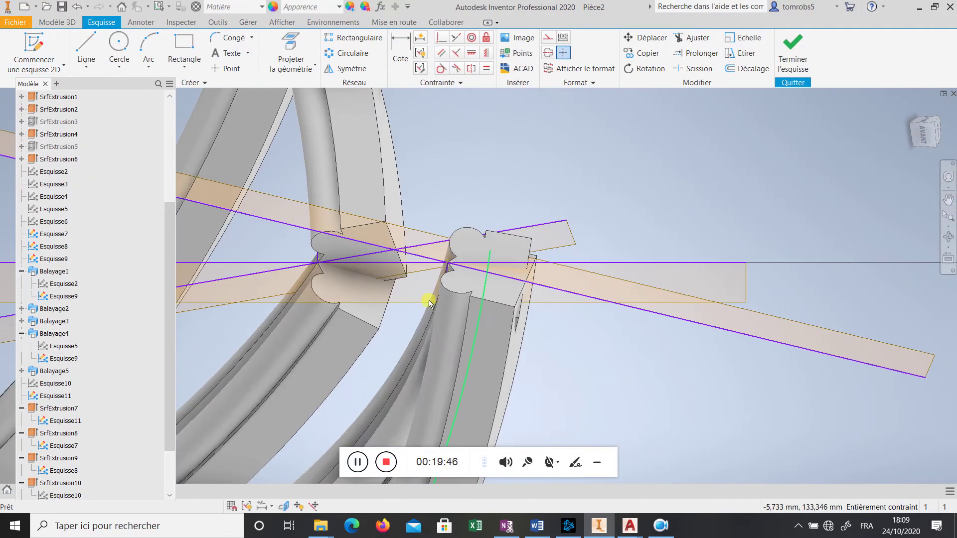
scroll(430, 303, "down", 2)
left_click(291, 50)
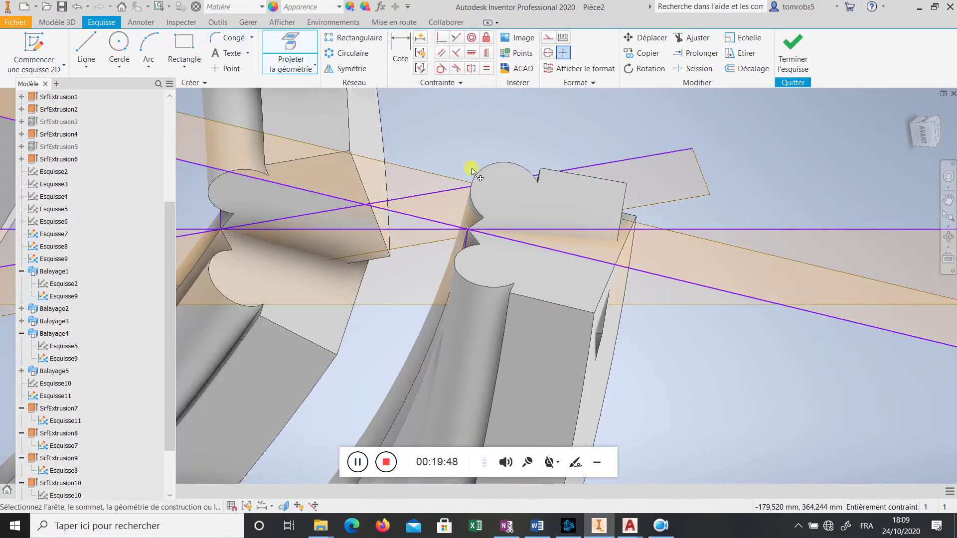
left_click(469, 233)
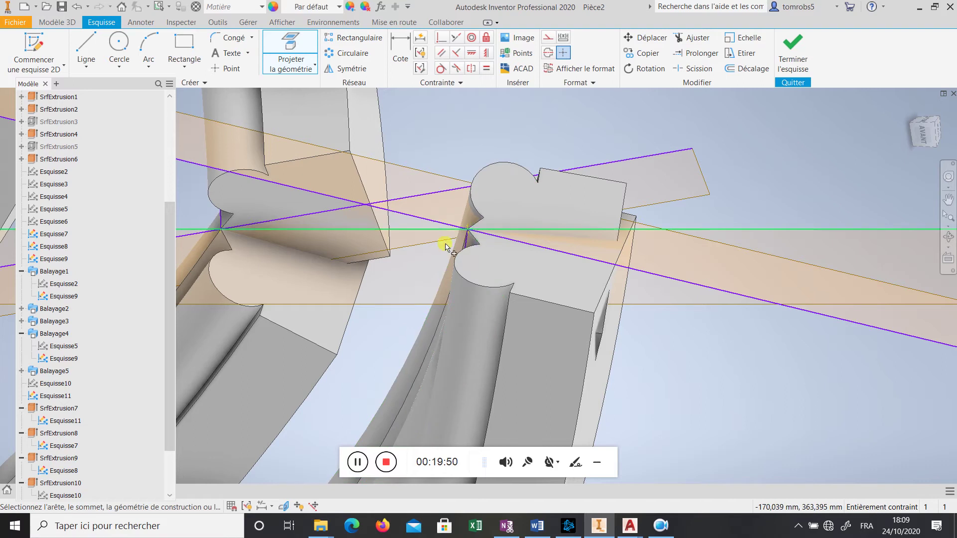
Paste the AutoCAD profile with Ctrl+V and move it from its left point to the line intersection
scroll(547, 202, "up", 3)
key("ctrl+v")
left_click(575, 151)
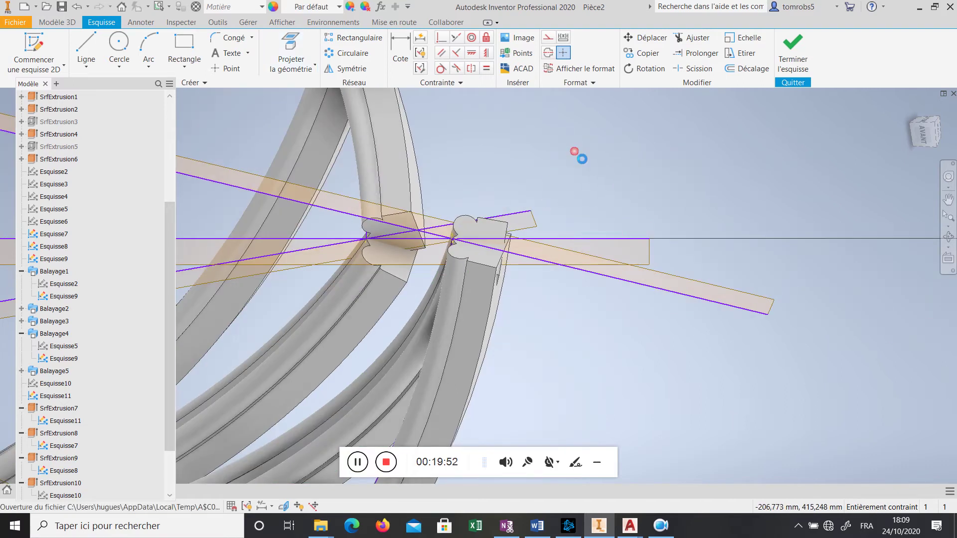
mouse_move(669, 123)
left_mouse_down()
mouse_move(580, 237)
mouse_move(553, 223)
left_mouse_up()
left_click(645, 38)
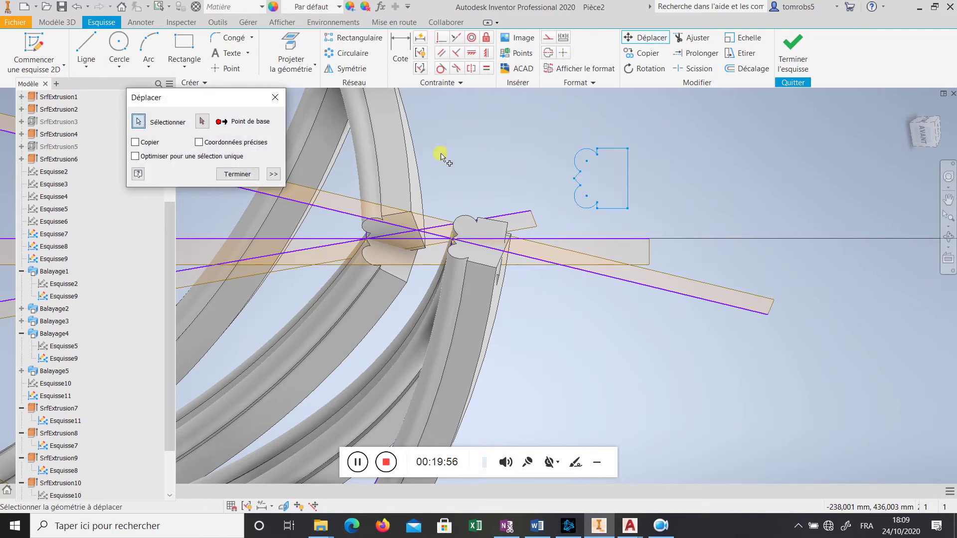
left_click(203, 123)
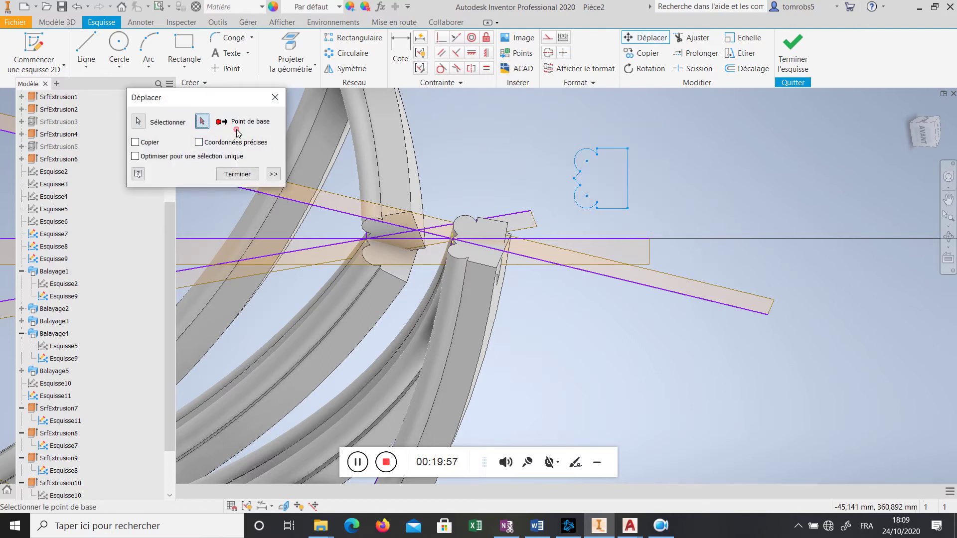
left_click(575, 178)
left_click(453, 242)
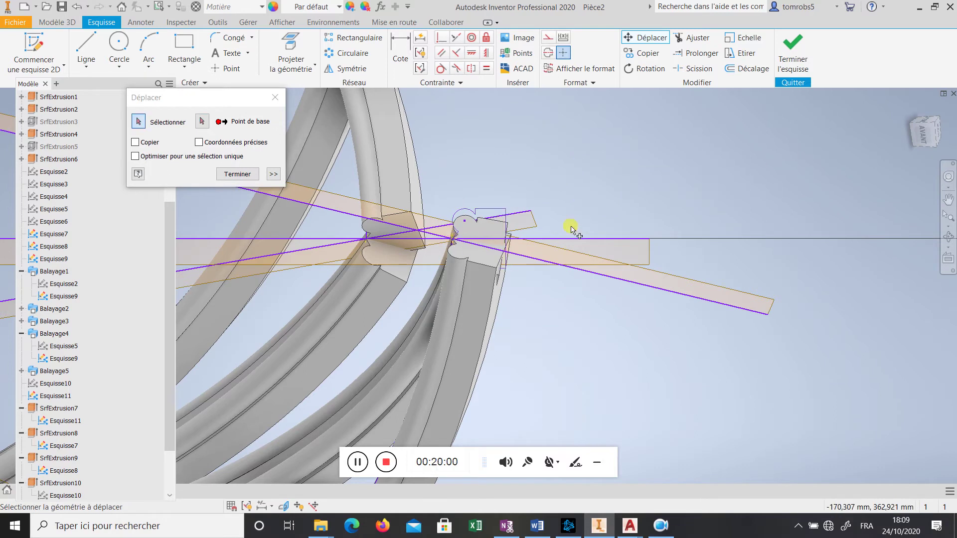
left_click(236, 177)
mouse_move(499, 192)
middle_mouse_down("shift")
mouse_move(487, 244)
mouse_move(554, 195)
mouse_move(498, 223)
mouse_move(498, 175)
mouse_move(519, 179)
mouse_move(548, 150)
middle_mouse_up("shift")
Finish the profile sketch, preview sweeping the notched profile along the curve, then cancel it
left_click(792, 49)
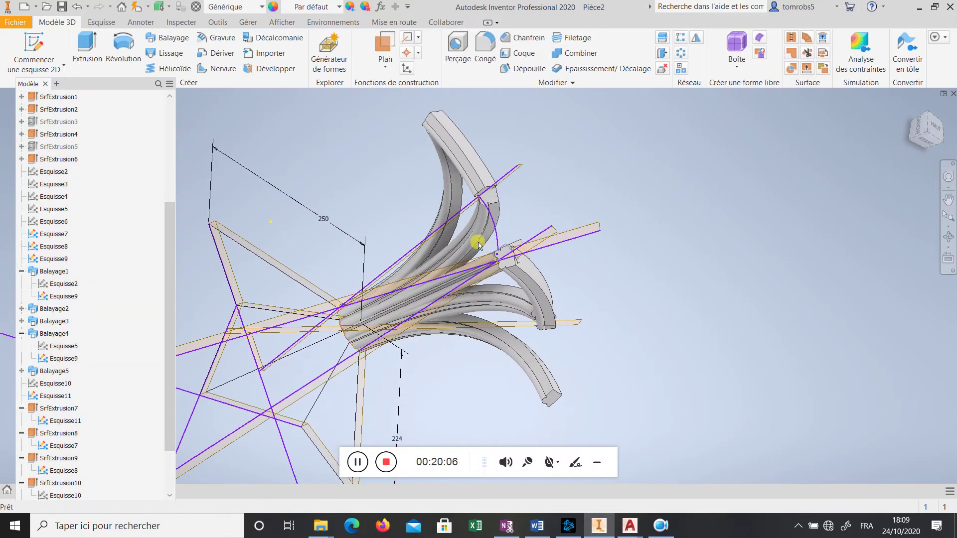
middle_click_drag(610, 166, 543, 253, "shift")
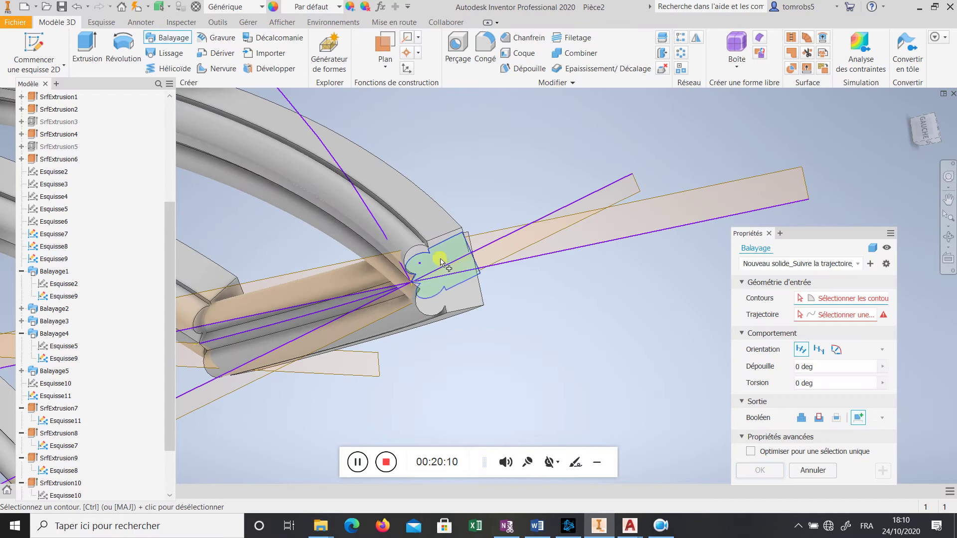
left_click(440, 260)
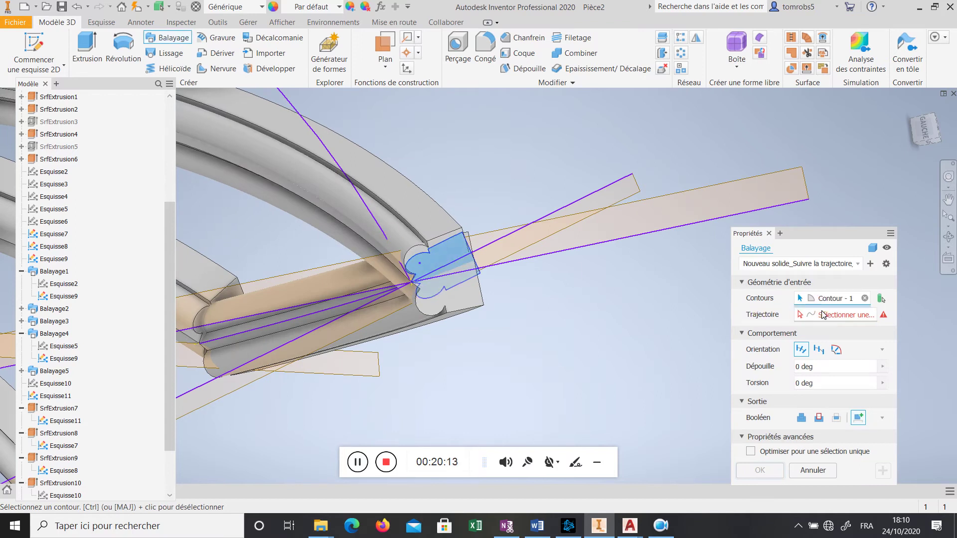
left_click(365, 208)
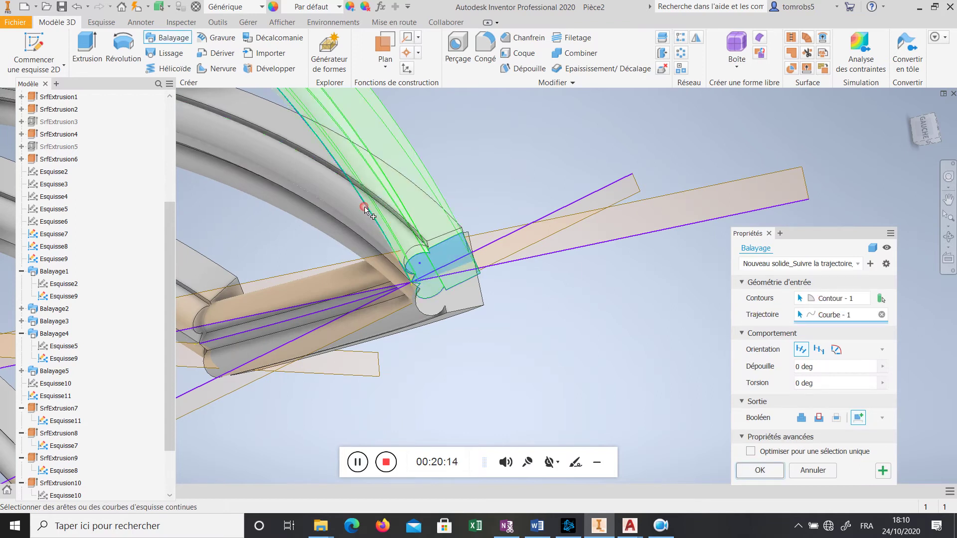
scroll(398, 222, "down", 6)
middle_click_drag(397, 221, 363, 234, "shift")
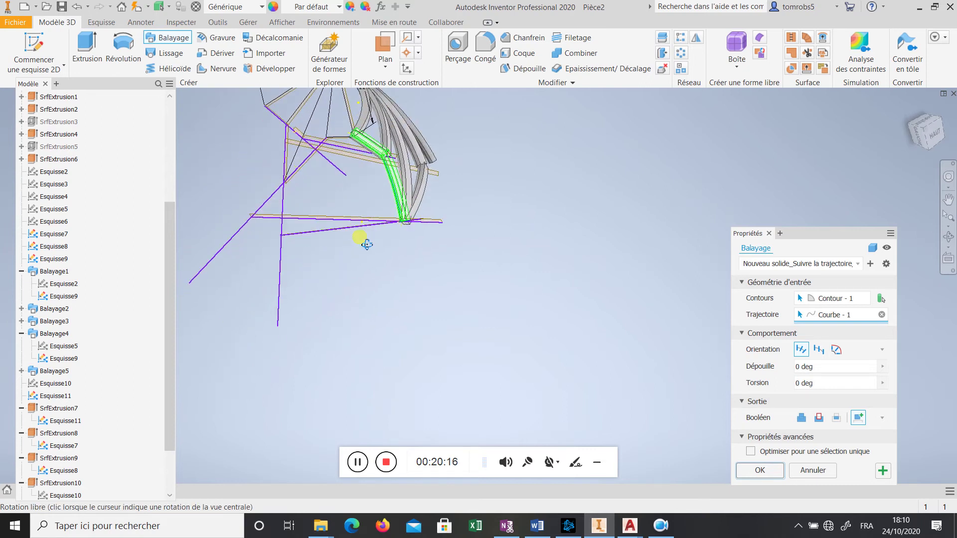
scroll(381, 148, "up", 8)
scroll(380, 160, "down", 5)
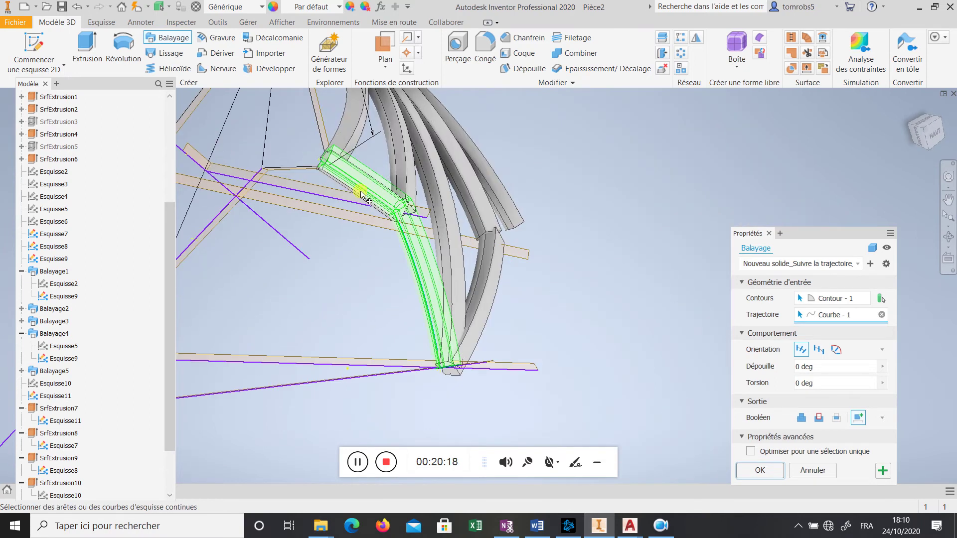
scroll(599, 347, "up", 4)
left_click(836, 471)
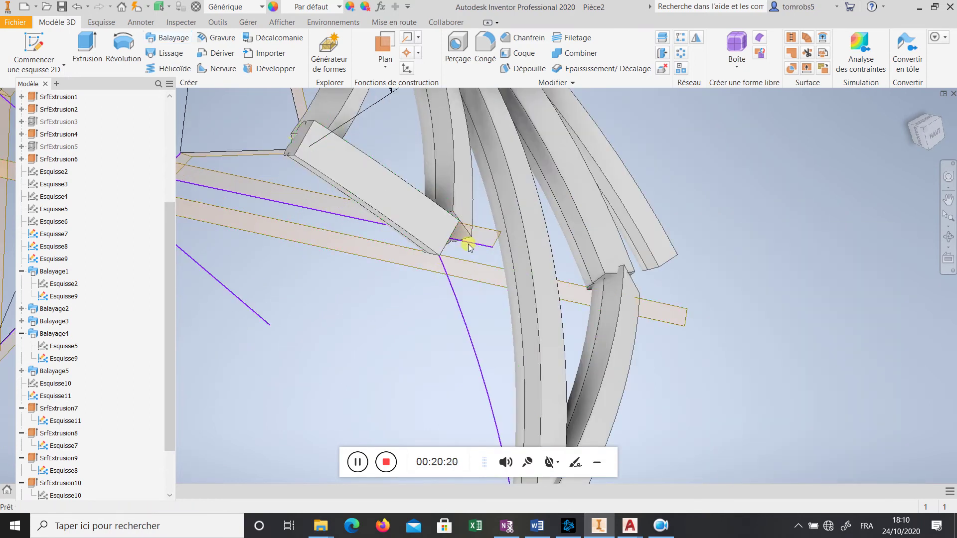
Hide the path sketch in the browser
middle_click_drag(470, 239, 370, 291, "shift")
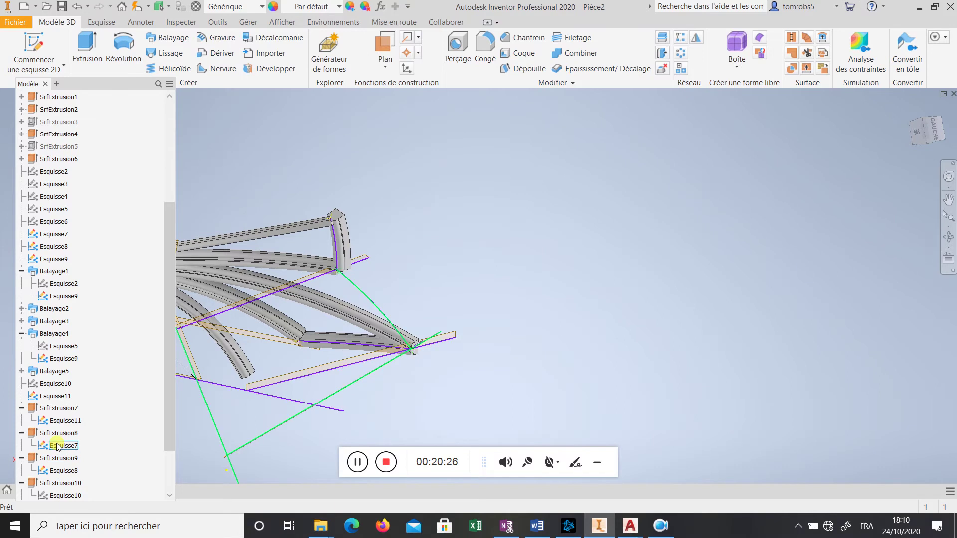
right_click(61, 423)
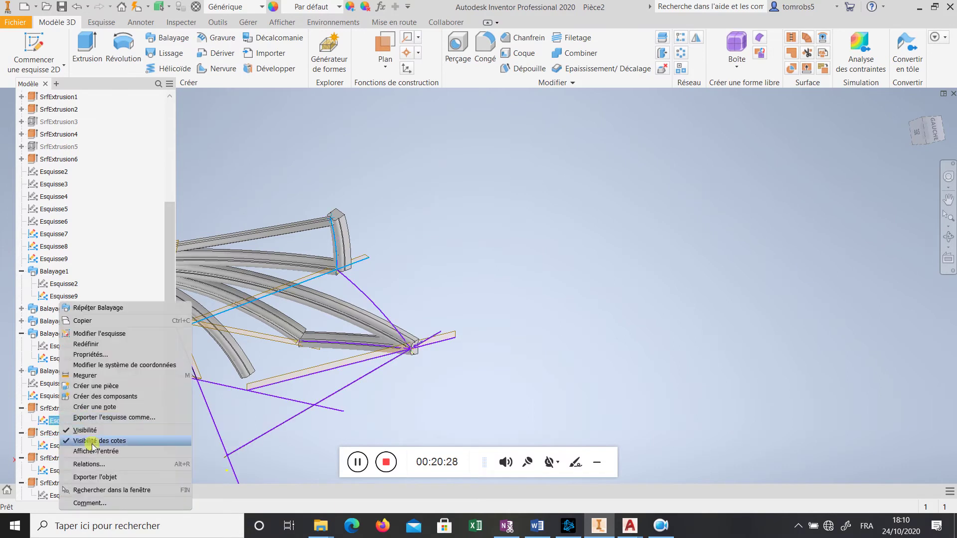
left_click(113, 428)
Sweep the notched profile along the curve to create the rib ending at the lower joint
middle_click_drag(419, 292, 461, 314, "shift")
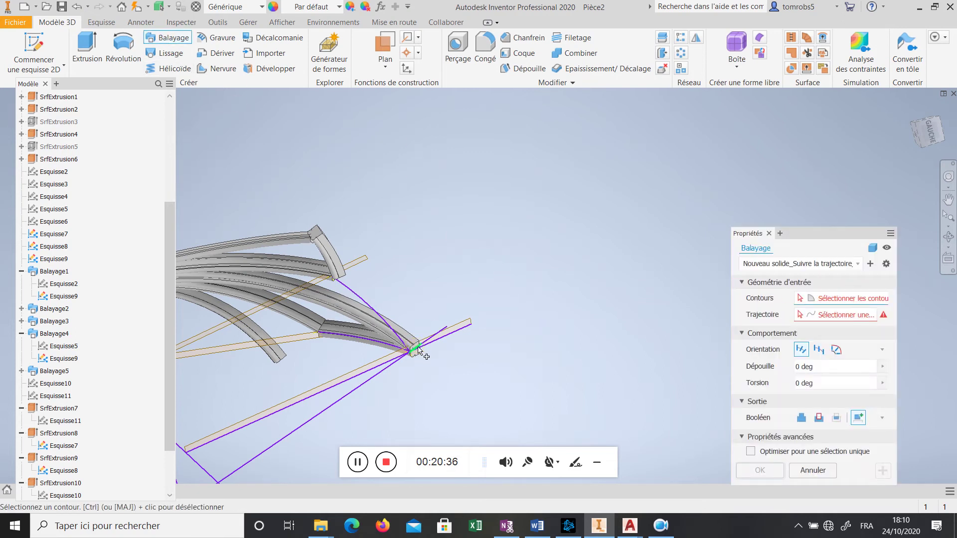
left_click(812, 316)
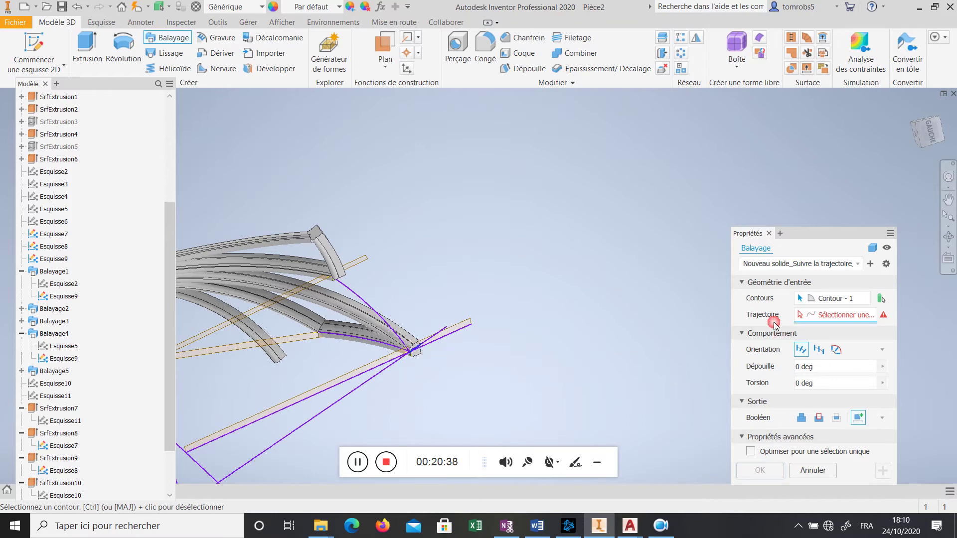
left_click(371, 312)
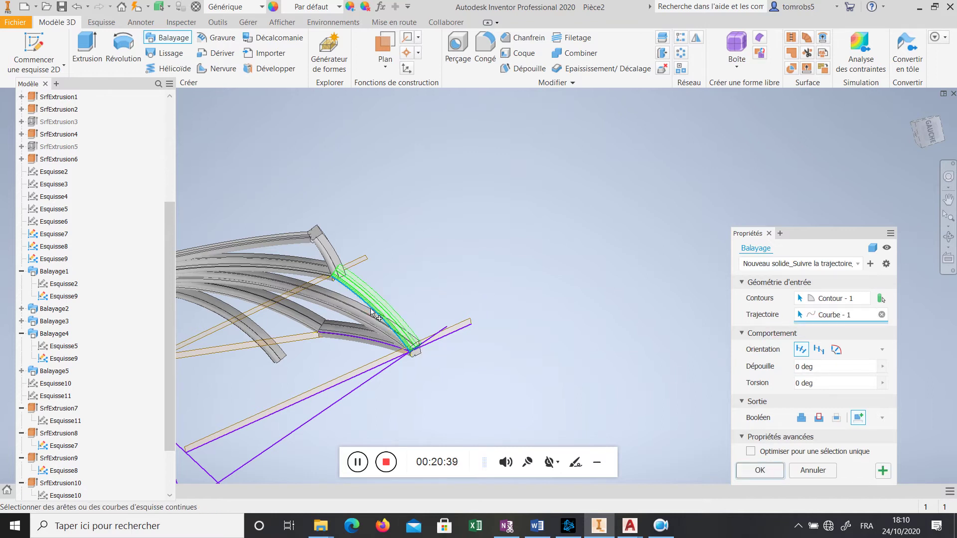
left_click(773, 478)
middle_click_drag(519, 303, 353, 331, "shift")
scroll(565, 222, "up", 3)
middle_click_drag(573, 280, 400, 244, "shift")
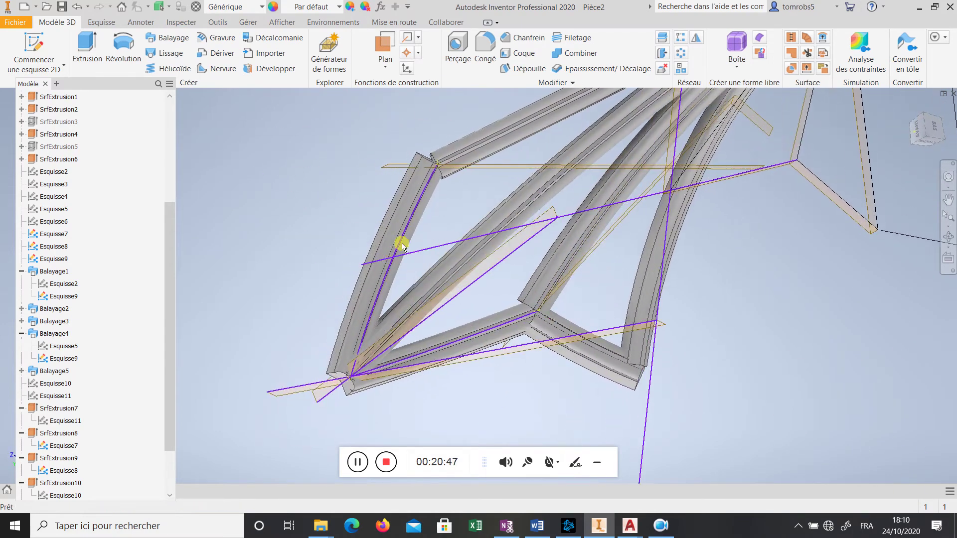
scroll(432, 159, "up", 5)
middle_click_drag(498, 265, 362, 311, "shift")
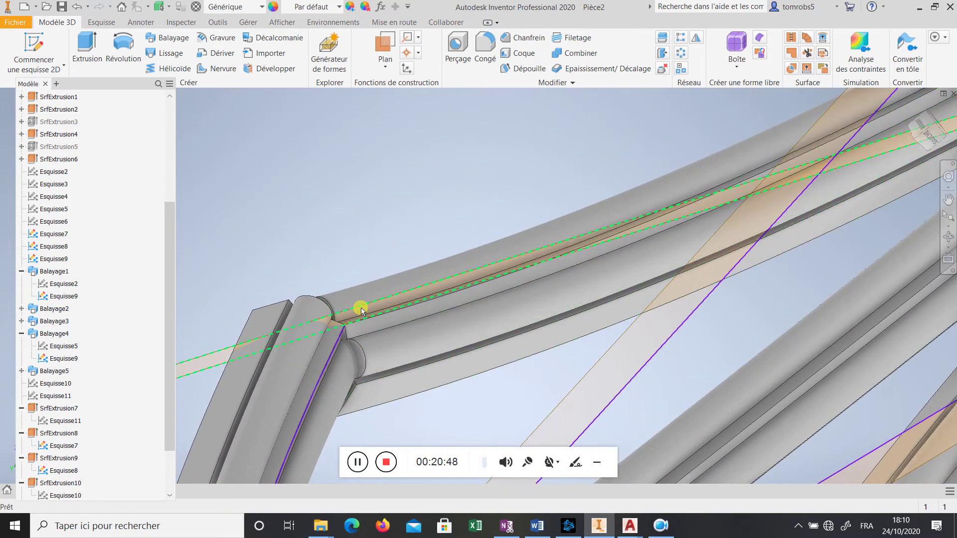
scroll(361, 318, "down", 5)
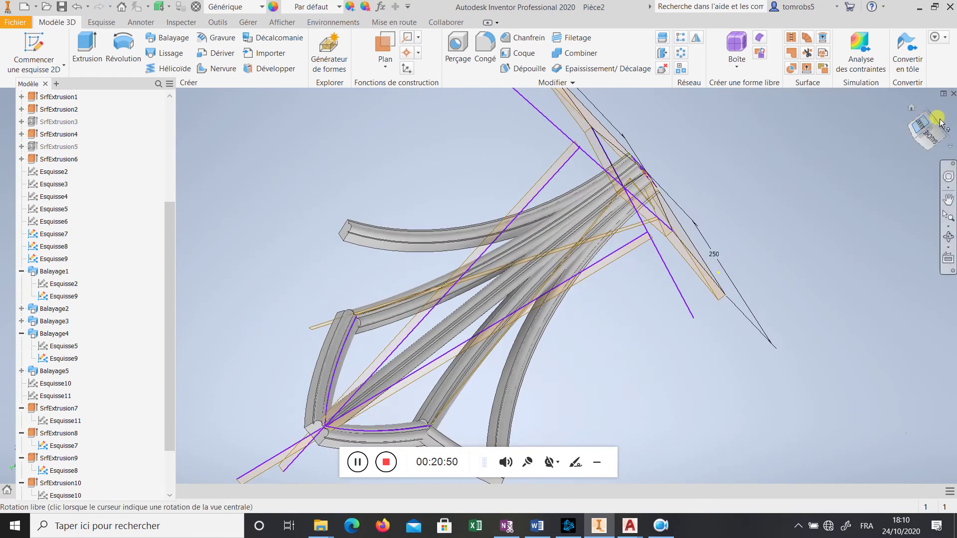
left_click(927, 130)
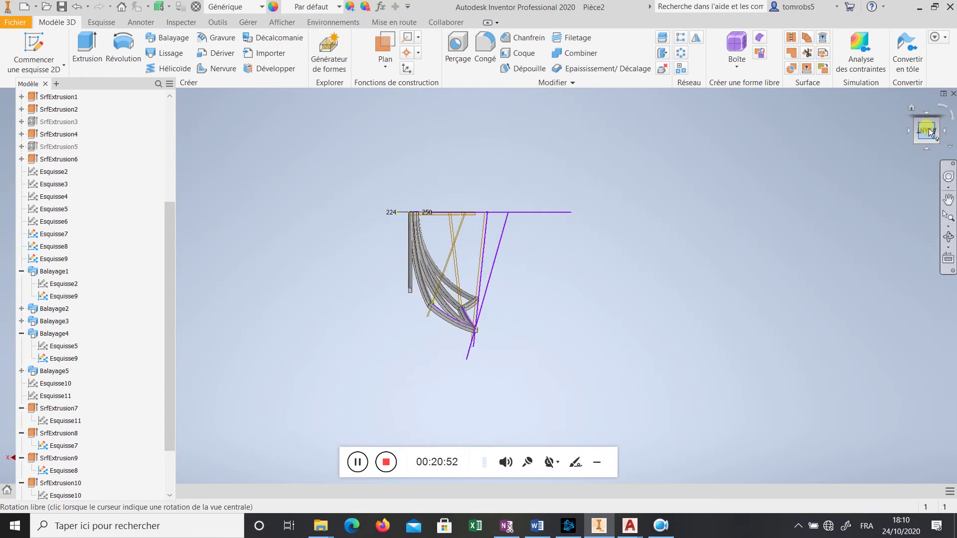
left_click(929, 123)
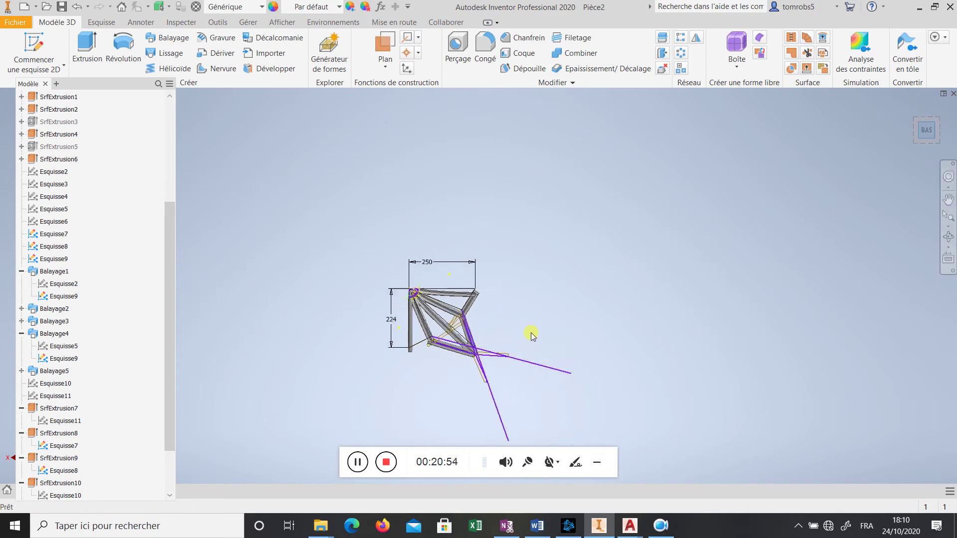
scroll(469, 306, "up", 6)
scroll(424, 272, "down", 5)
scroll(403, 319, "up", 8)
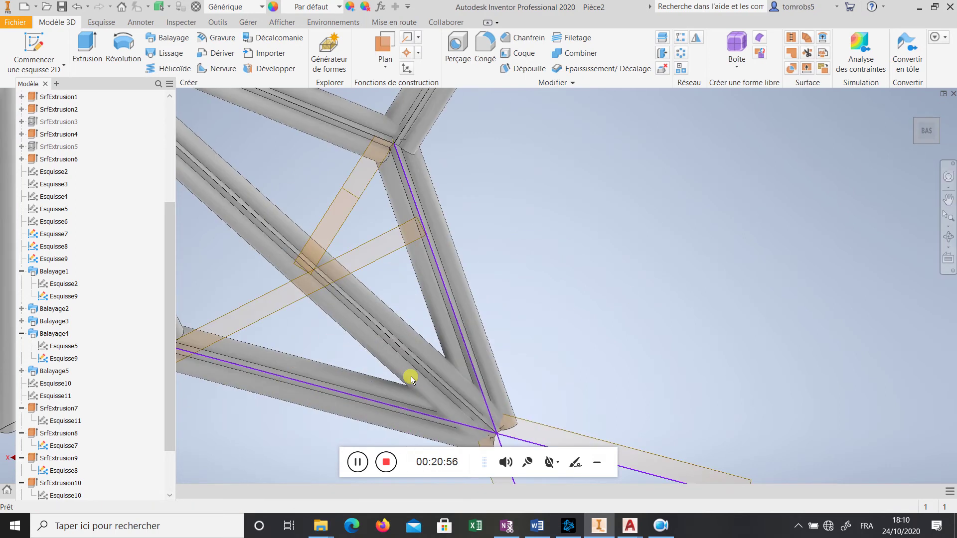
scroll(419, 374, "down", 5)
scroll(421, 363, "up", 7)
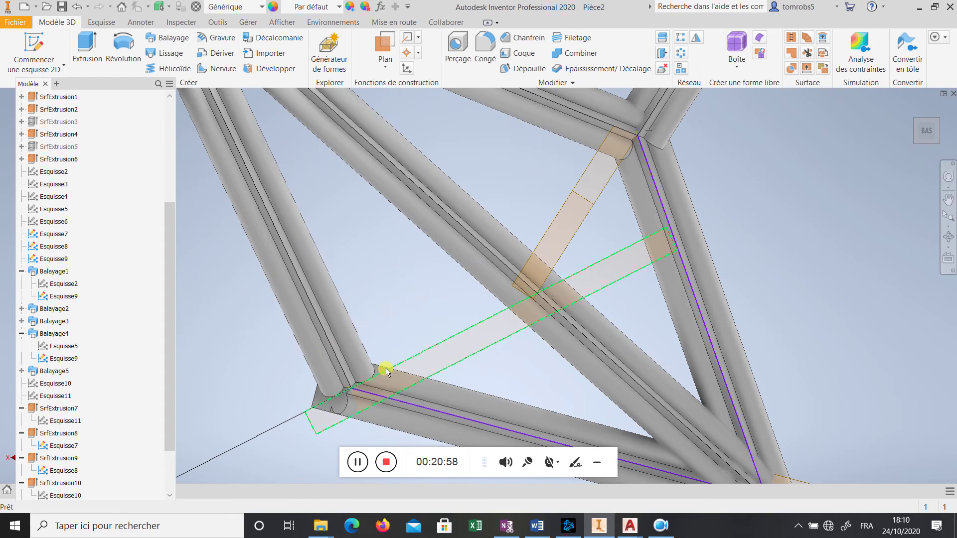
scroll(388, 369, "down", 5)
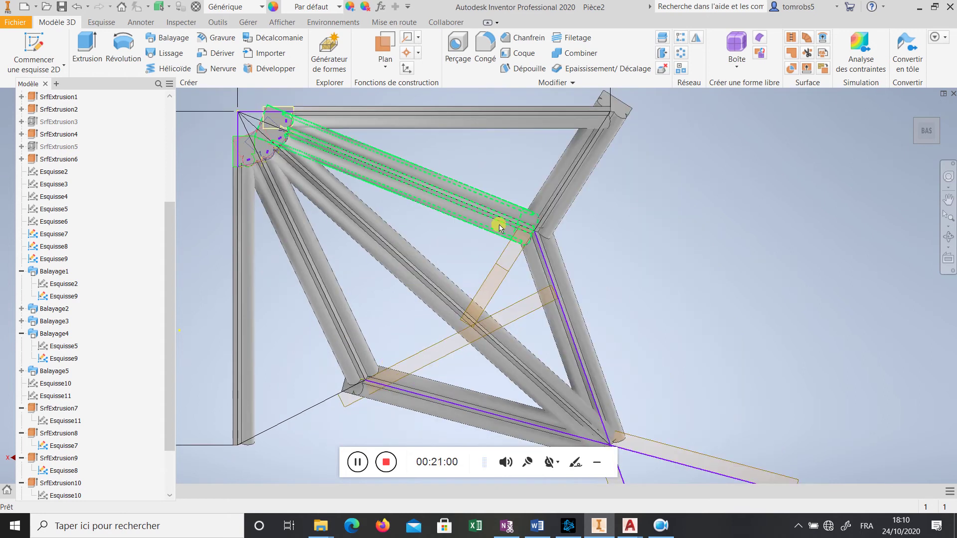
scroll(513, 217, "down", 3)
middle_click_drag(411, 375, 598, 269, "shift")
scroll(492, 341, "down", 5)
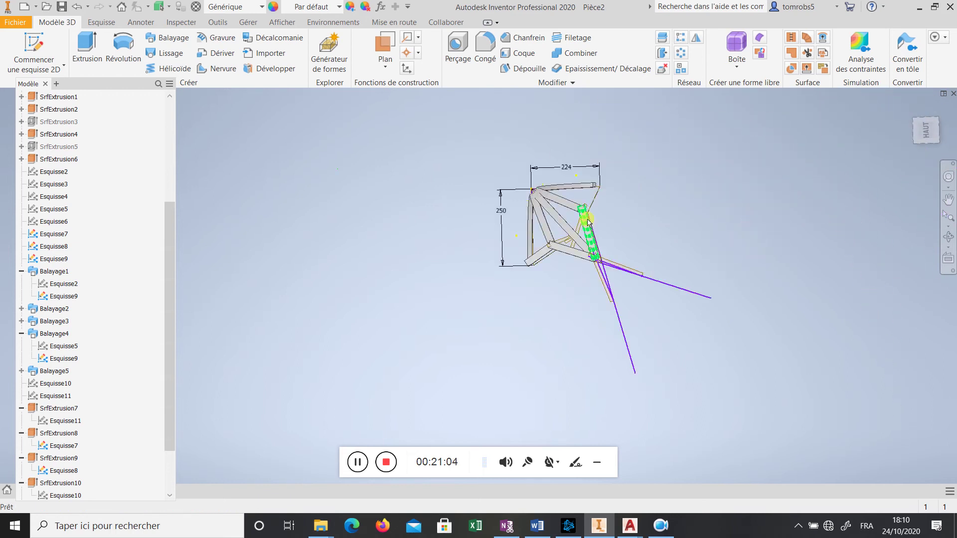
scroll(591, 212, "up", 7)
middle_click_drag(638, 210, 263, 396, "shift")
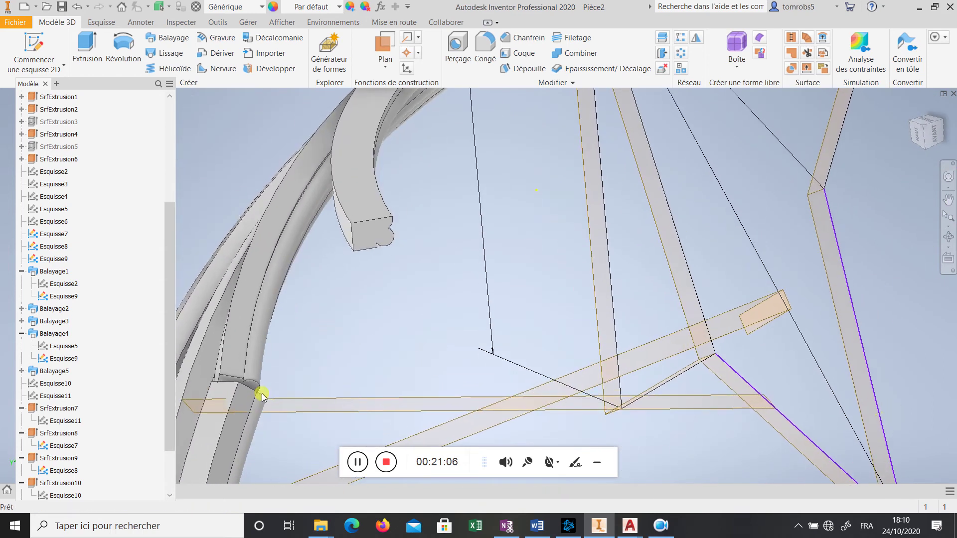
Start a new 2D sketch on the rib's face
right_click(293, 410)
left_click(312, 439)
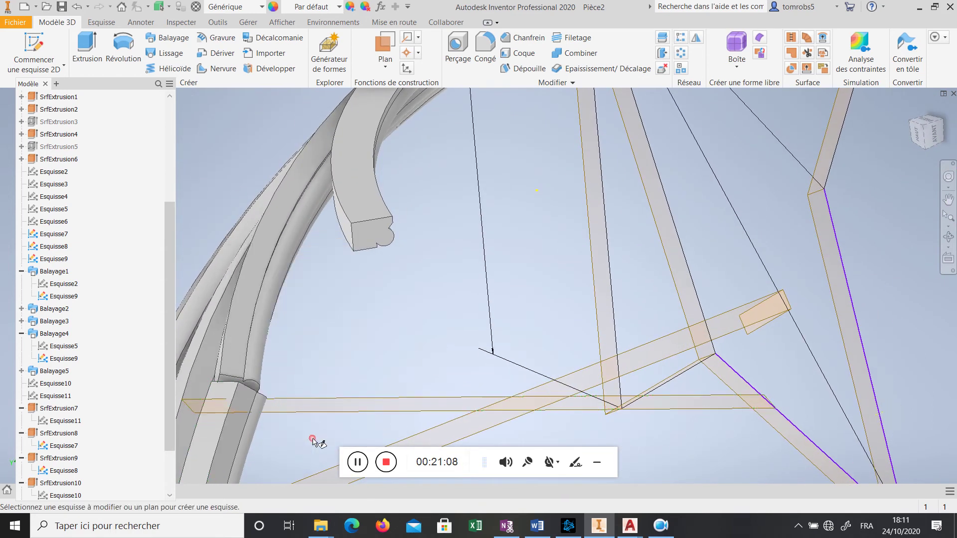
scroll(304, 379, "down", 6)
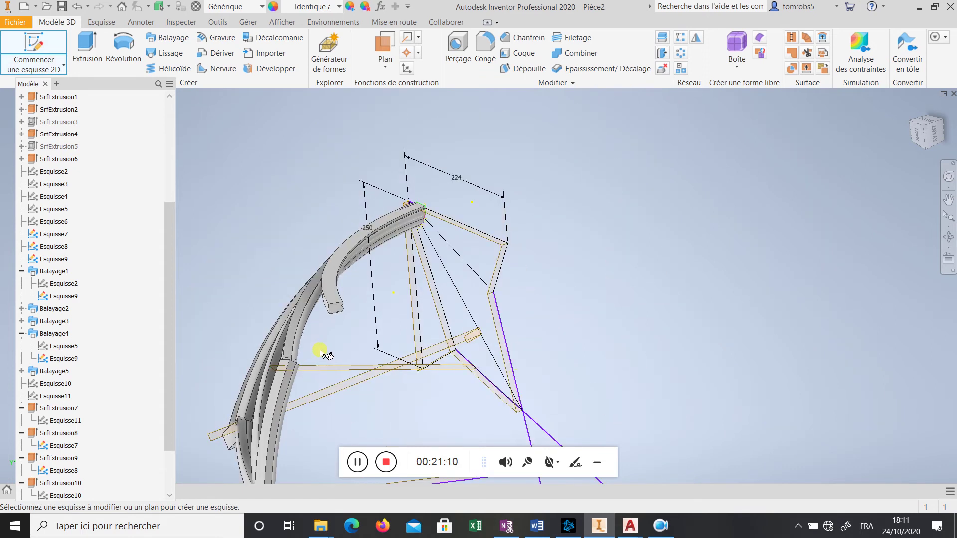
middle_click_drag(320, 350, 399, 362, "shift")
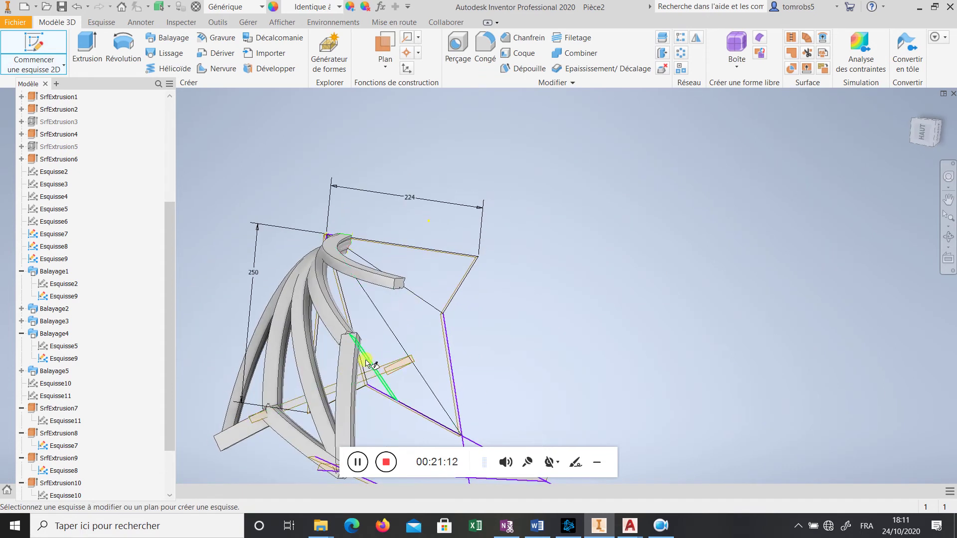
scroll(367, 364, "up", 4)
left_click(369, 344)
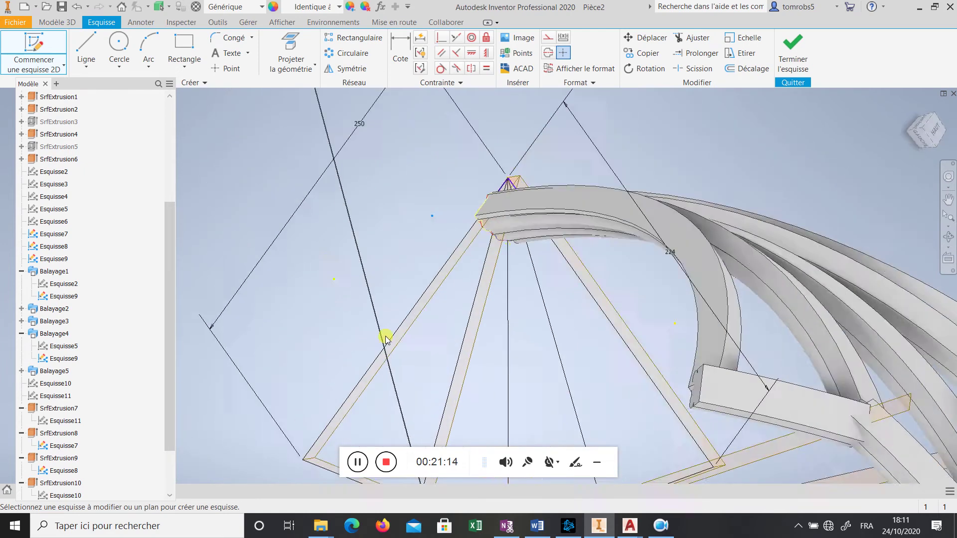
Paste the copied notched profile into the sketch and window-select it for moving
mouse_move(666, 289)
middle_mouse_down("shift")
mouse_move(590, 244)
mouse_move(558, 259)
mouse_move(561, 250)
mouse_move(633, 289)
mouse_move(617, 304)
mouse_move(587, 300)
middle_mouse_up("shift")
scroll(586, 300, "down", 10)
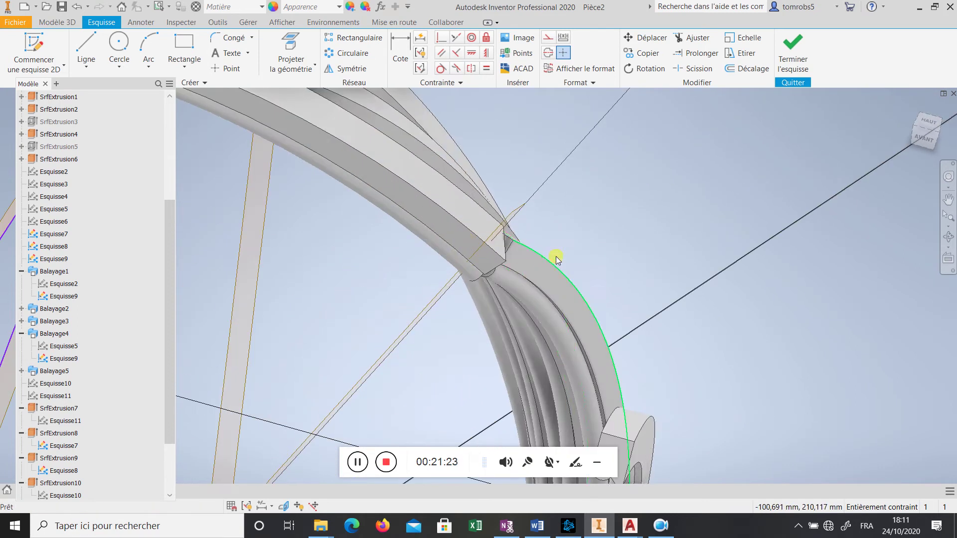
middle_click_drag(511, 289, 628, 199, "shift")
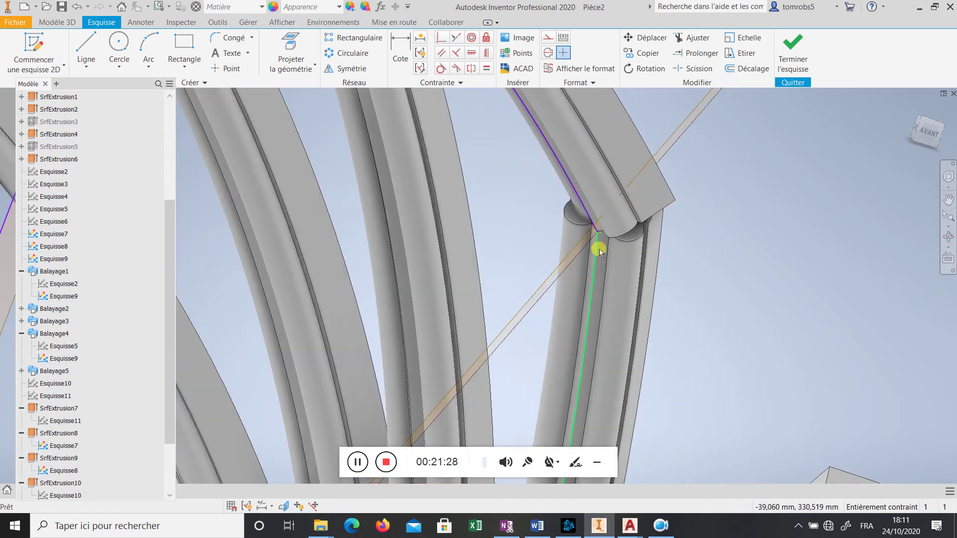
left_click_drag(739, 253, 714, 312)
left_click(688, 286)
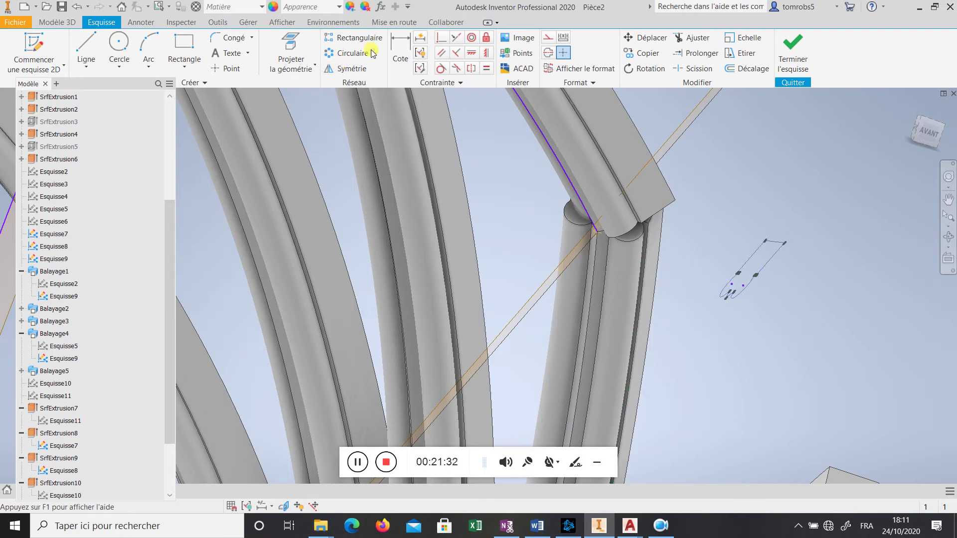
left_click(291, 52)
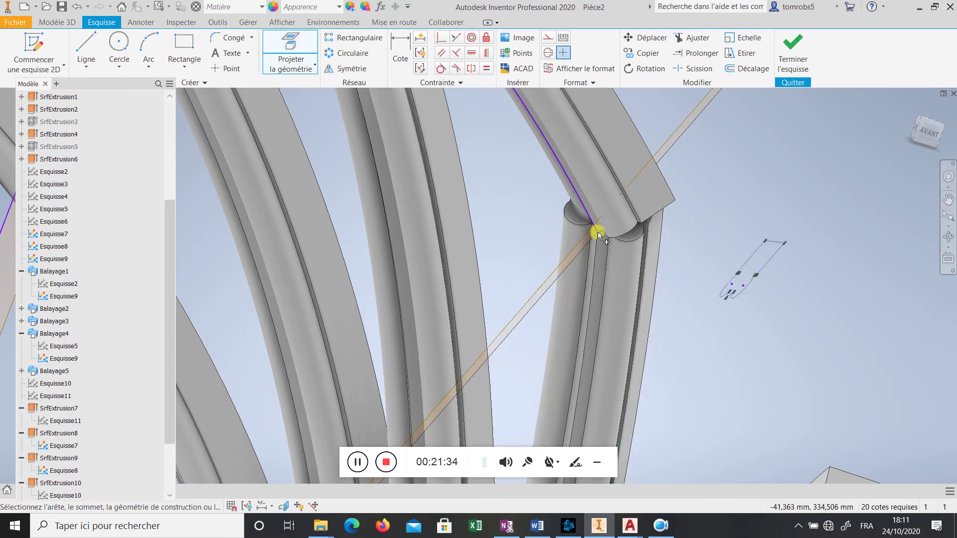
key("Escape")
left_click_drag(830, 219, 704, 335)
left_click(645, 38)
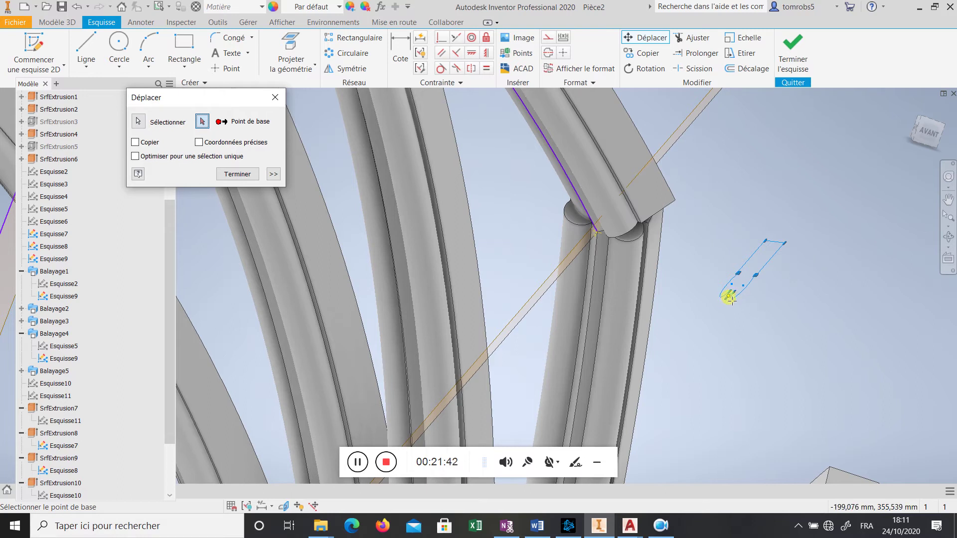
Move the notched profile from its base point toward the rib joint, then begin projecting edges
left_click_drag(728, 299, 639, 271)
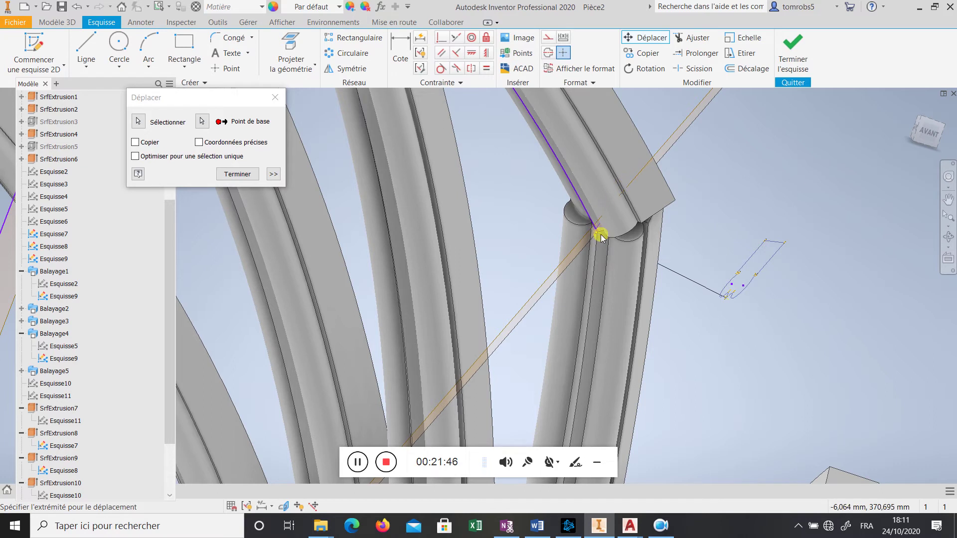
scroll(600, 233, "up", 3)
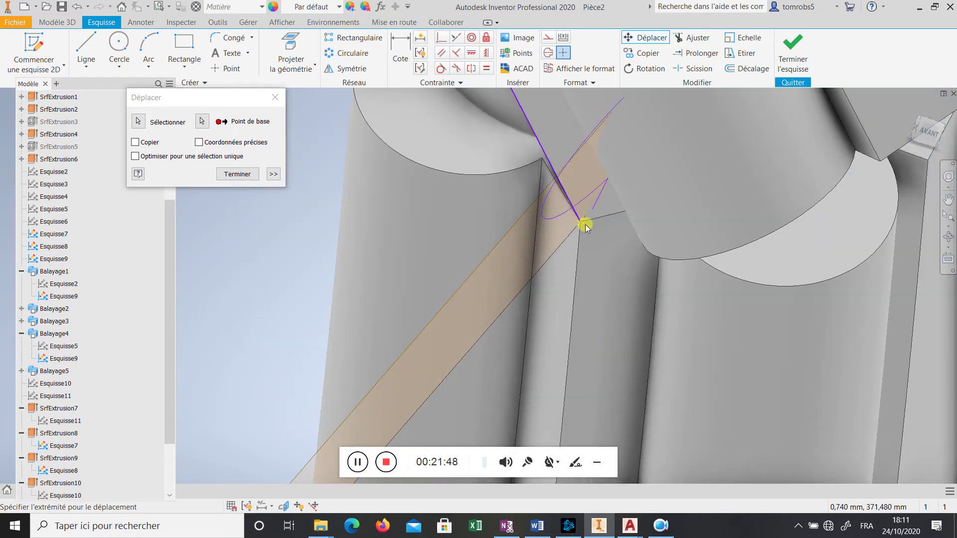
scroll(562, 272, "down", 4)
left_click(569, 263)
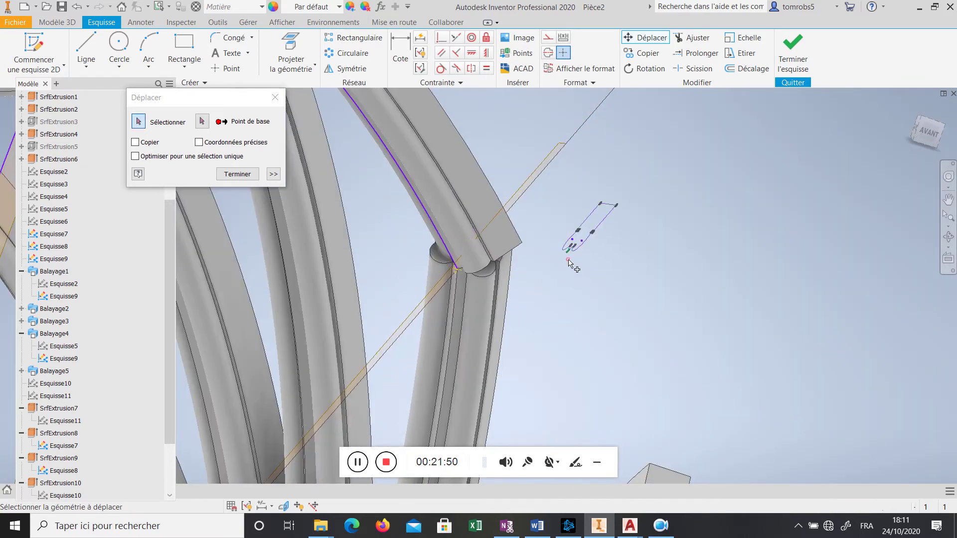
left_click(243, 174)
left_click(289, 60)
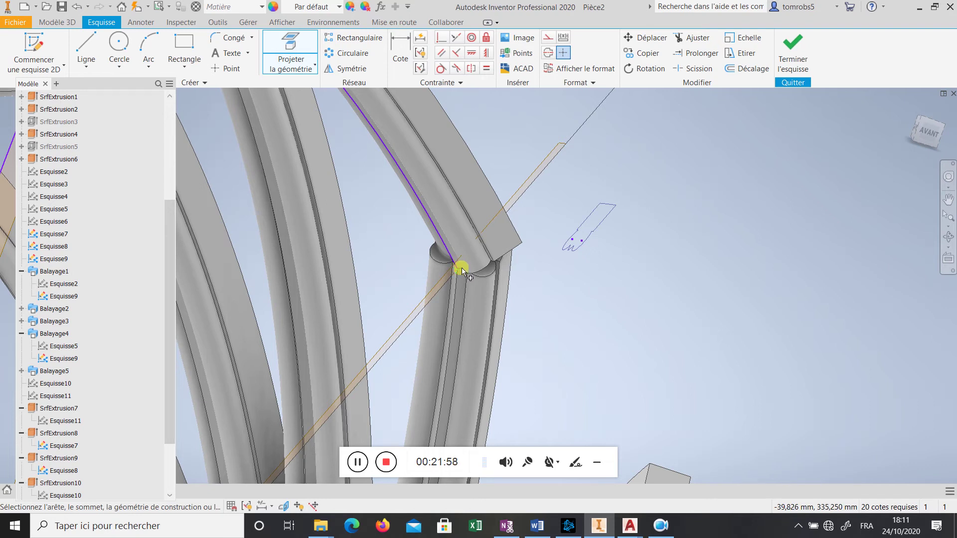
Re-select the notched profile and move it so it snaps onto the projected edge's corner
scroll(457, 270, "up", 3)
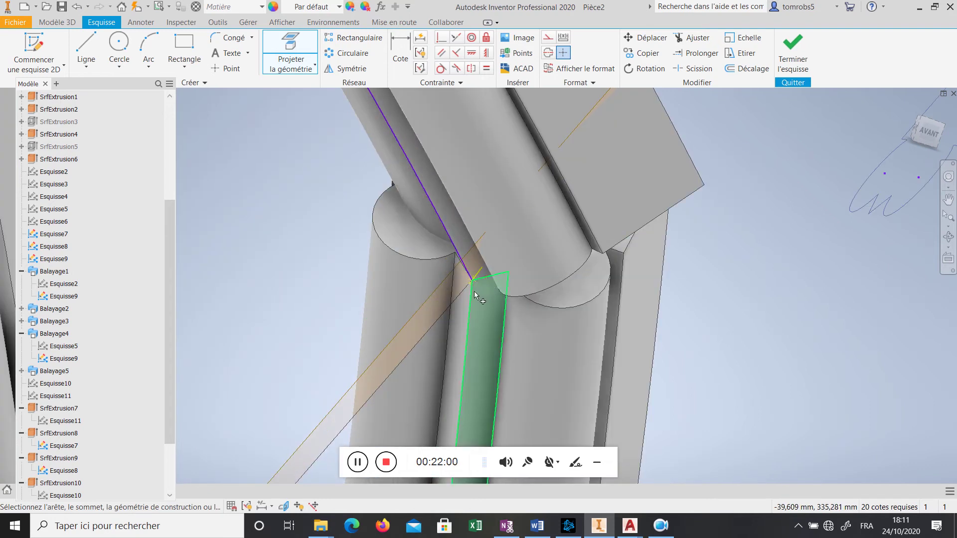
scroll(476, 297, "down", 2)
key("Escape")
mouse_move(691, 194)
left_mouse_down()
mouse_move(641, 240)
mouse_move(570, 278)
left_mouse_up()
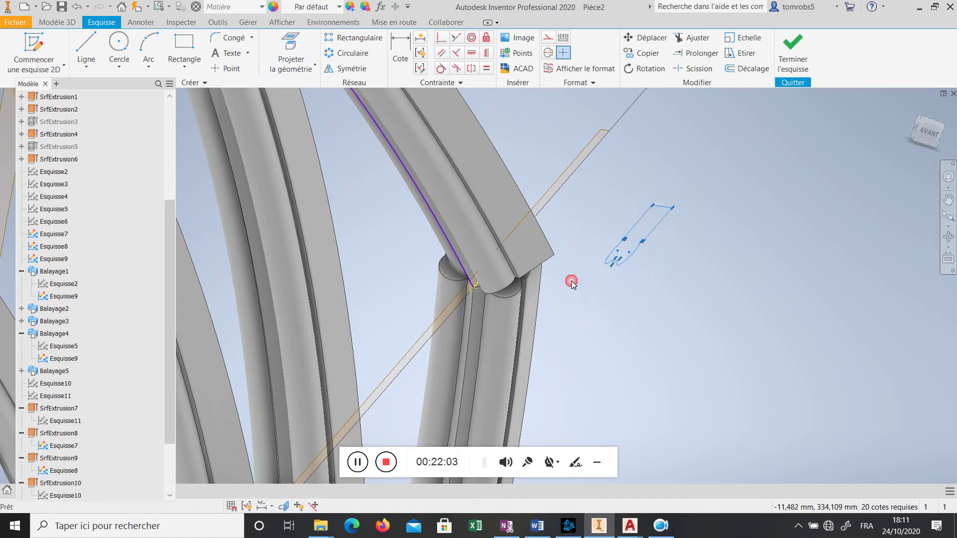
left_click(647, 39)
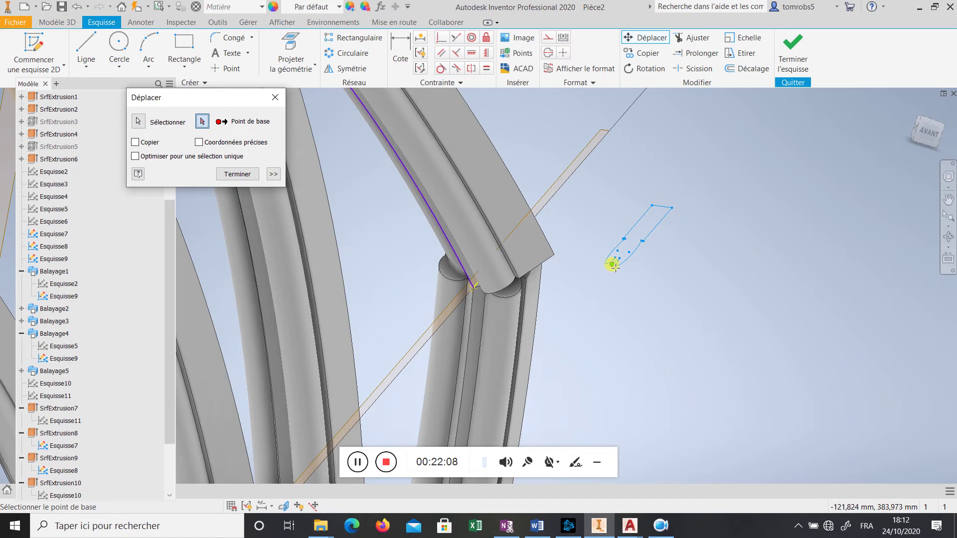
left_click(613, 266)
scroll(493, 283, "up", 4)
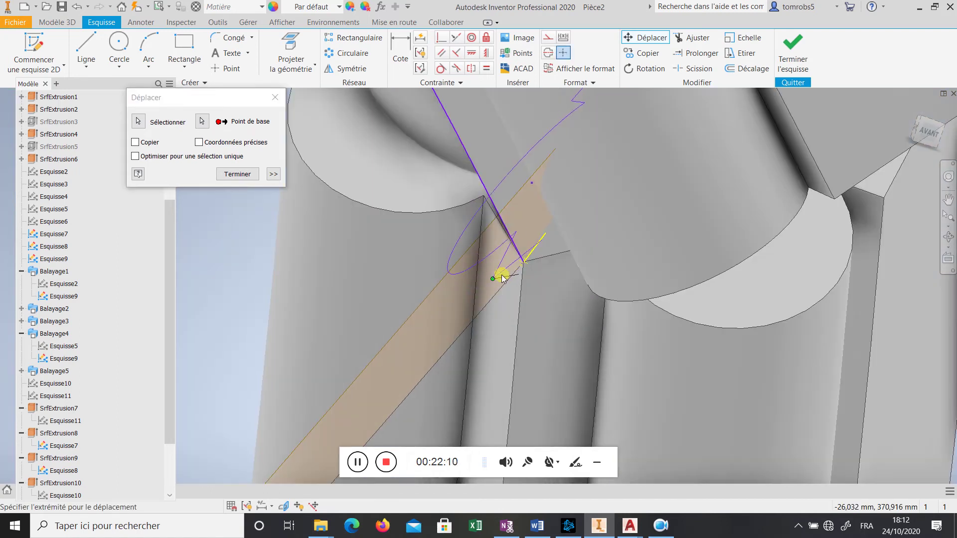
left_click(525, 263)
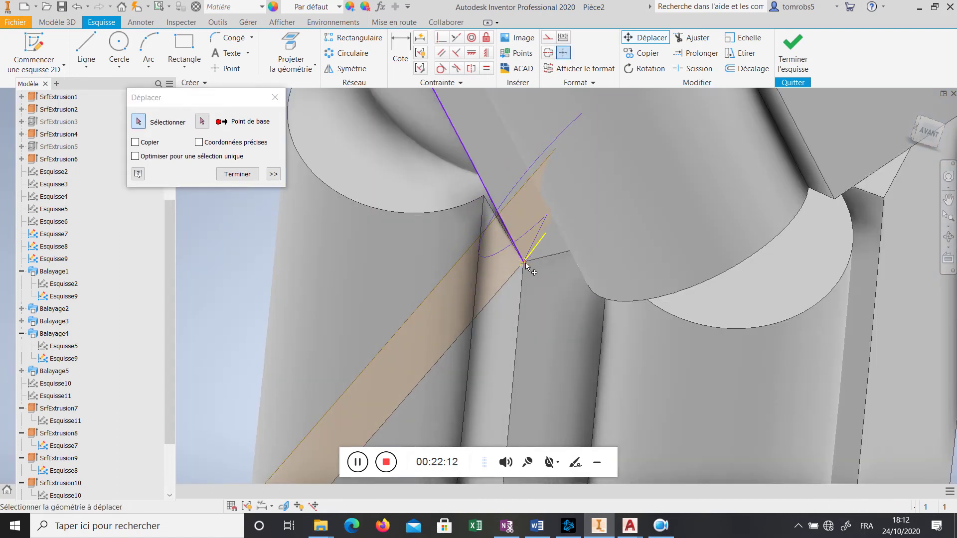
scroll(444, 303, "down", 5)
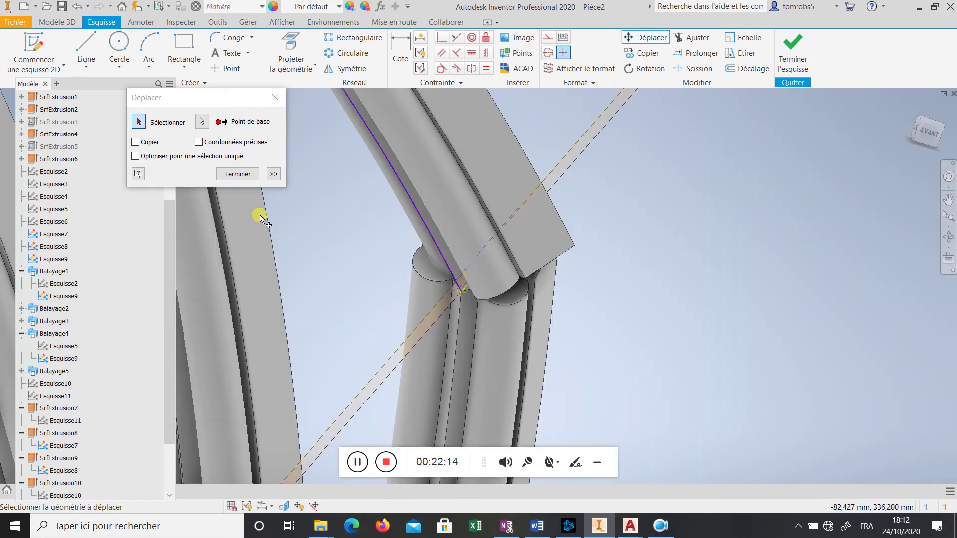
left_click(243, 176)
scroll(483, 230, "down", 5)
middle_click_drag(572, 255, 575, 238, "shift")
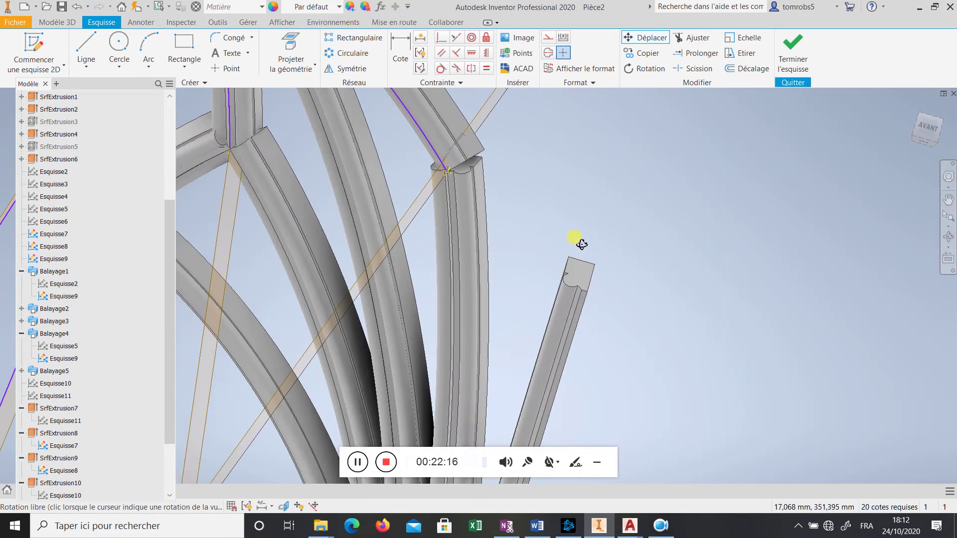
Inspect sketches Esquisse11, Esquisse7 and Esquisse10 in the browser to see their rib paths
scroll(502, 226, "down", 6)
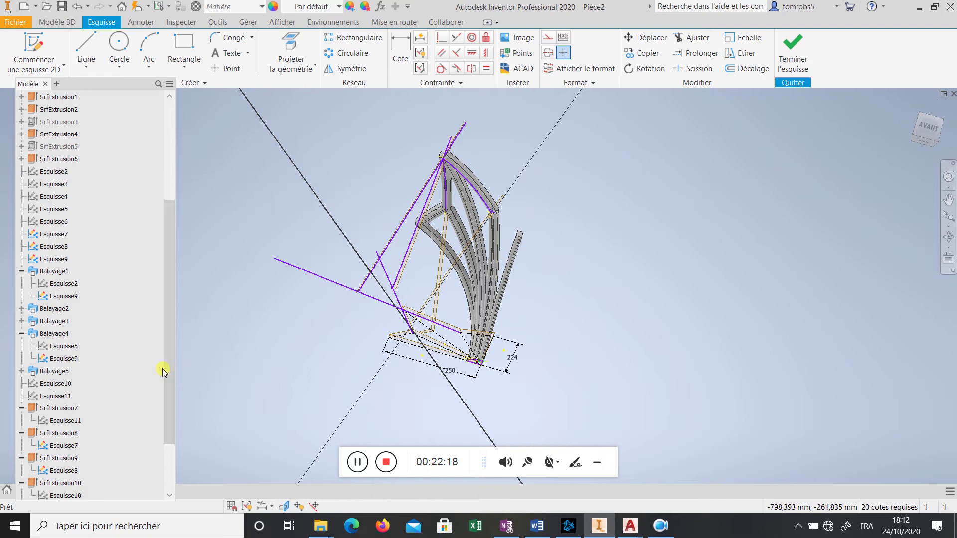
scroll(169, 401, "down", 2)
left_click(34, 349)
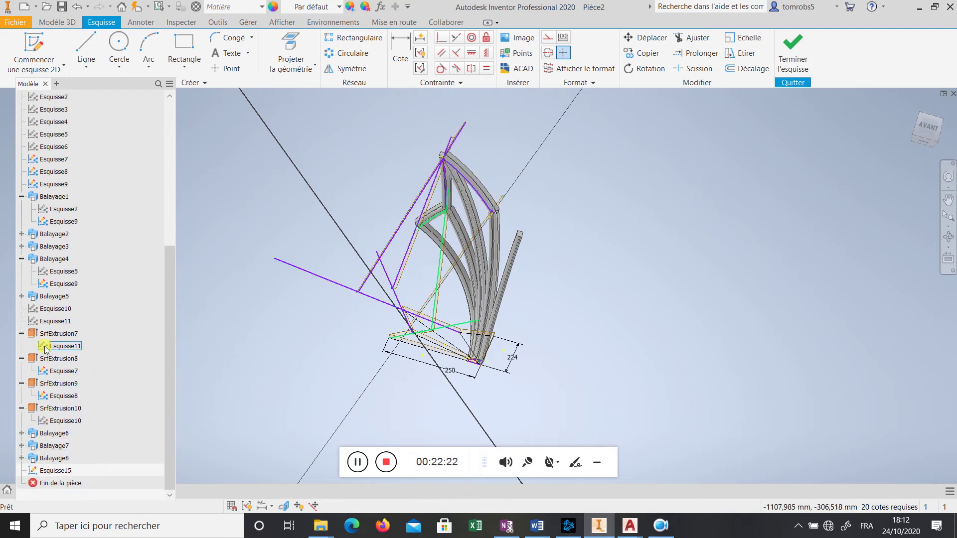
left_click(40, 372)
left_click(44, 421)
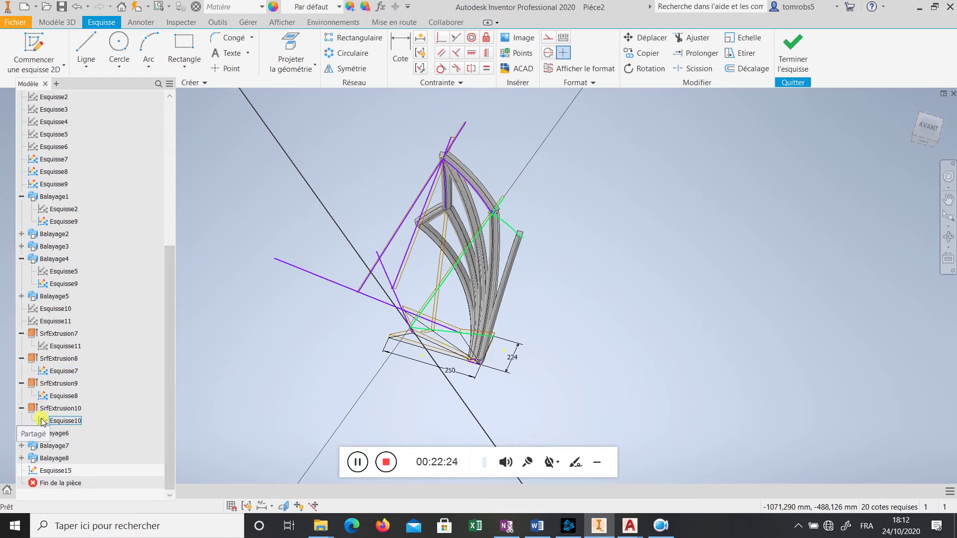
left_click(45, 421)
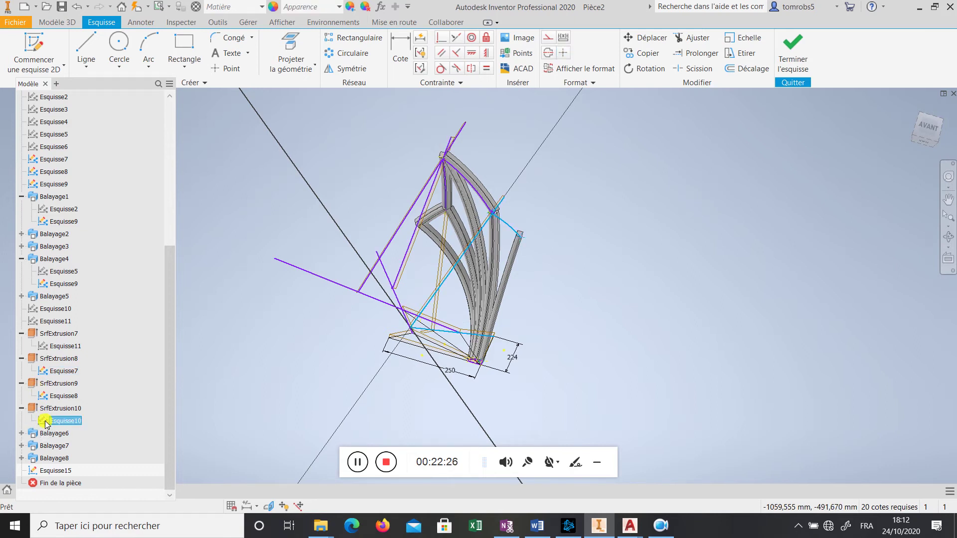
right_click(45, 423)
key("Escape")
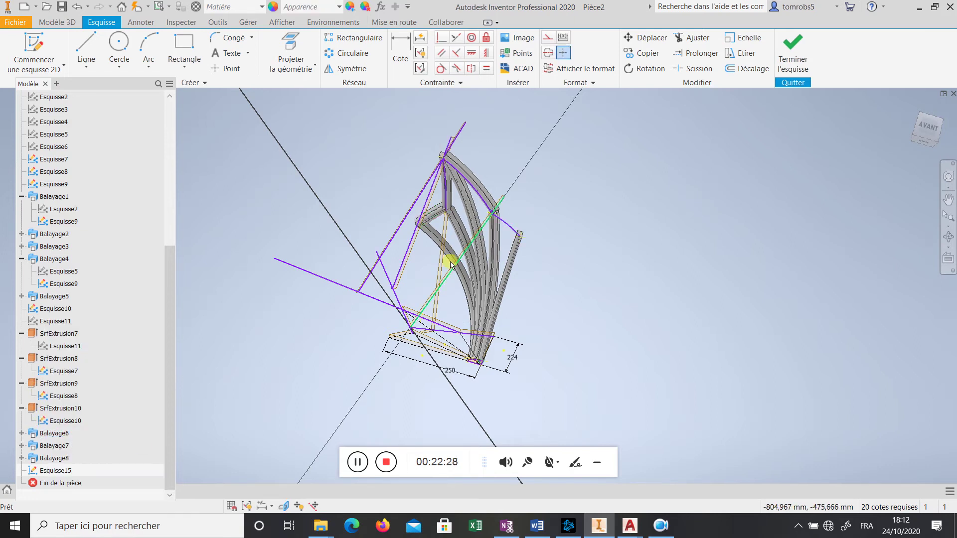
Finish the profile sketch at the joint
scroll(499, 216, "up", 5)
mouse_move(564, 213)
middle_mouse_down("shift")
mouse_move(574, 208)
mouse_move(532, 220)
mouse_move(601, 204)
middle_mouse_up("shift")
scroll(504, 181, "up", 4)
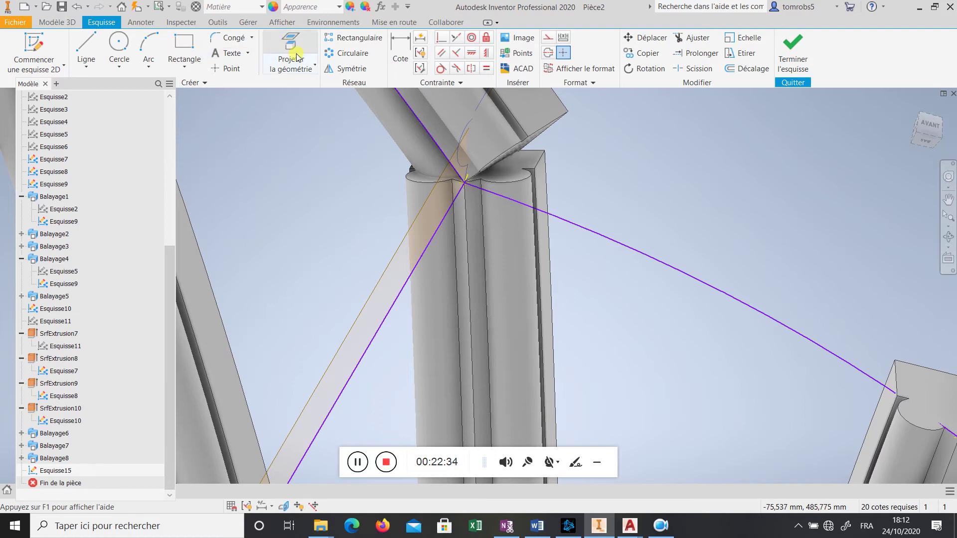
left_click(794, 44)
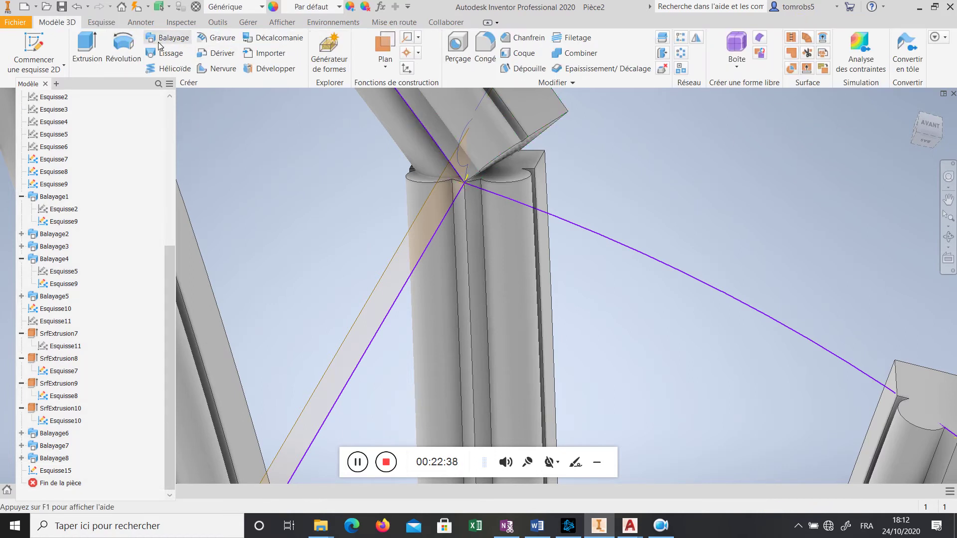
Cancel a trial sweep of the profile and hide sketch Esquisse8
left_click(470, 159)
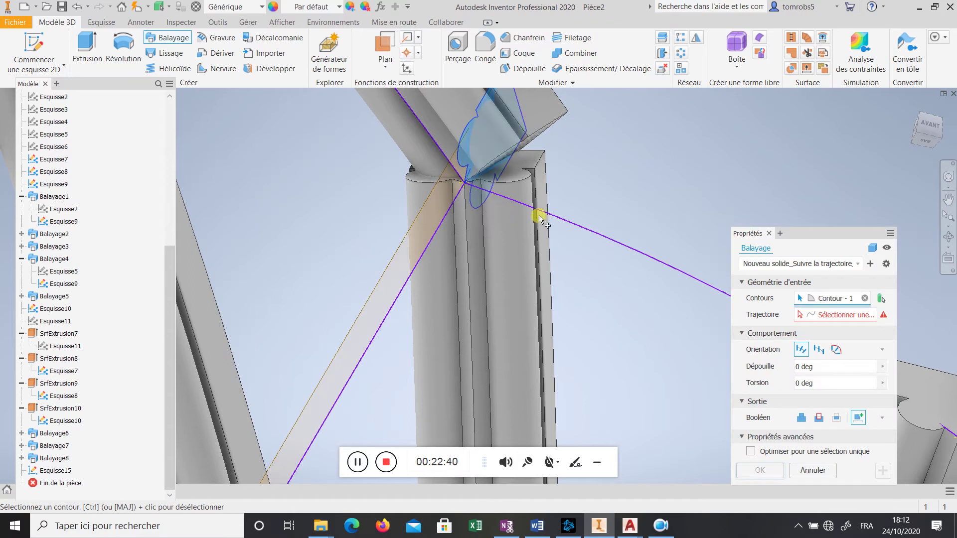
left_click(634, 250)
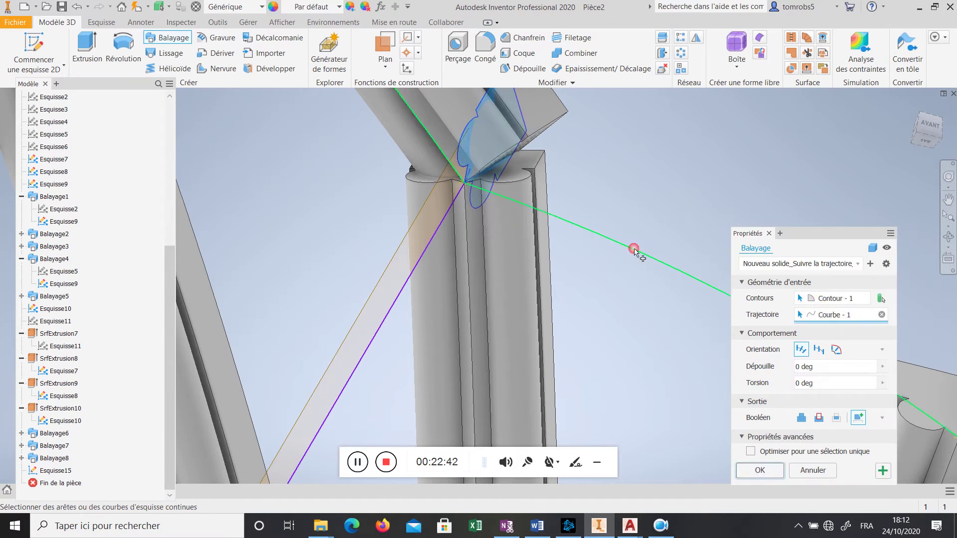
scroll(547, 265, "down", 3)
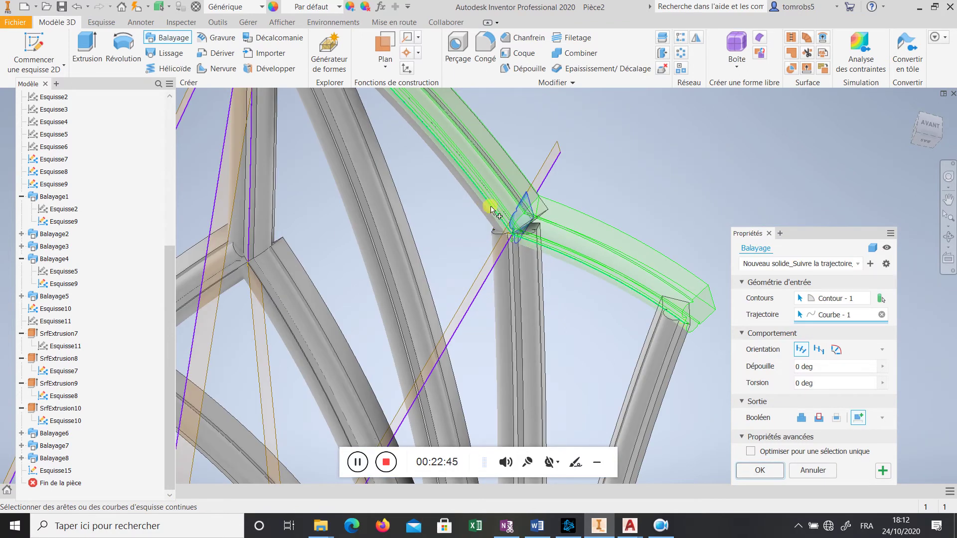
left_click(818, 474)
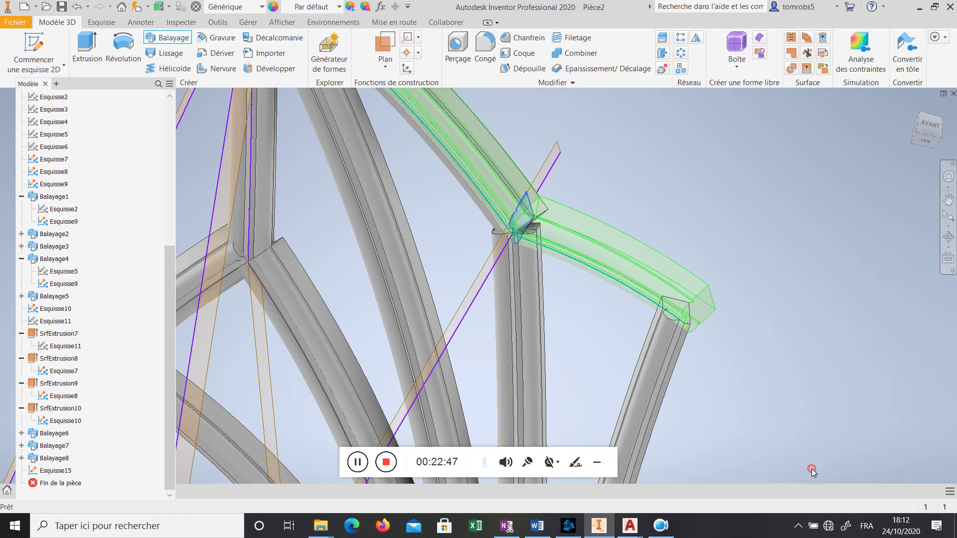
right_click(70, 397)
left_click(102, 433)
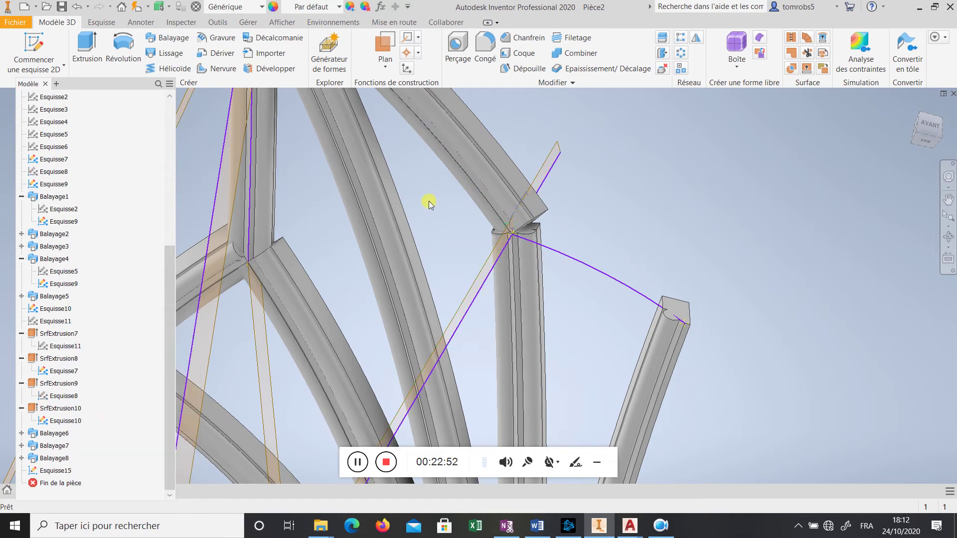
Sweep the notched profile along the curved path and accept the warning to create Balayage9
left_click(168, 38)
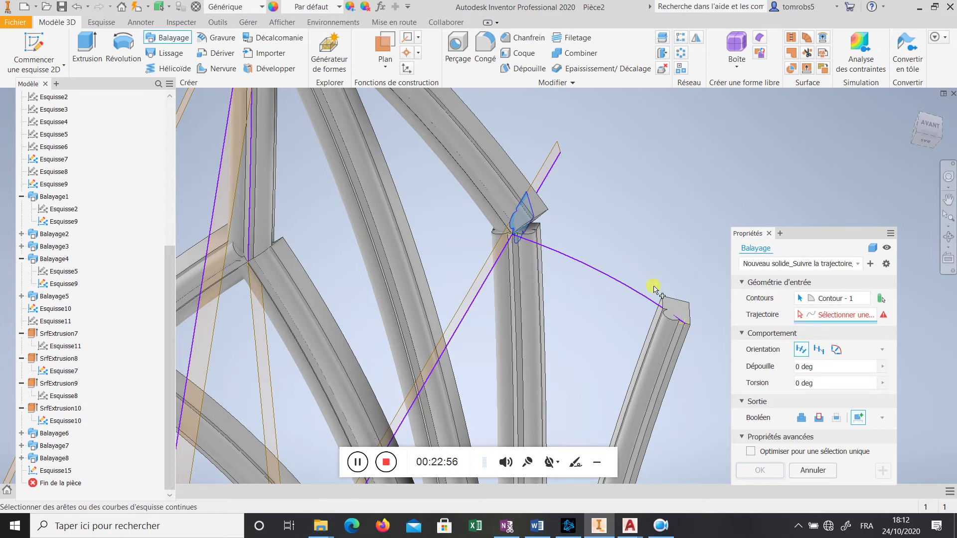
left_click(627, 283)
scroll(552, 235, "down", 5)
middle_click_drag(634, 275, 394, 349, "shift")
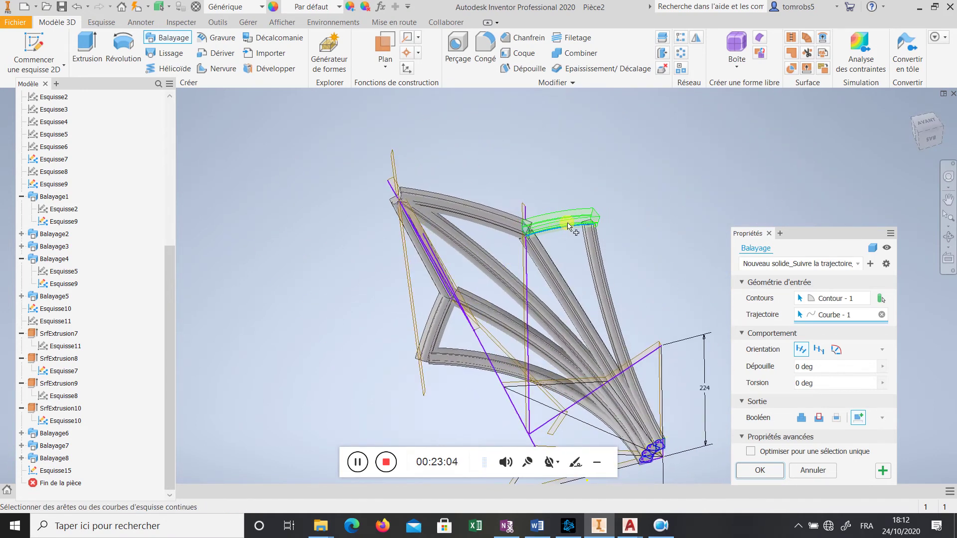
scroll(568, 227, "up", 5)
scroll(555, 220, "down", 6)
middle_click_drag(647, 208, 554, 242, "shift")
scroll(463, 292, "up", 5)
scroll(440, 226, "down", 6)
scroll(470, 254, "up", 4)
scroll(427, 258, "down", 4)
scroll(456, 302, "up", 4)
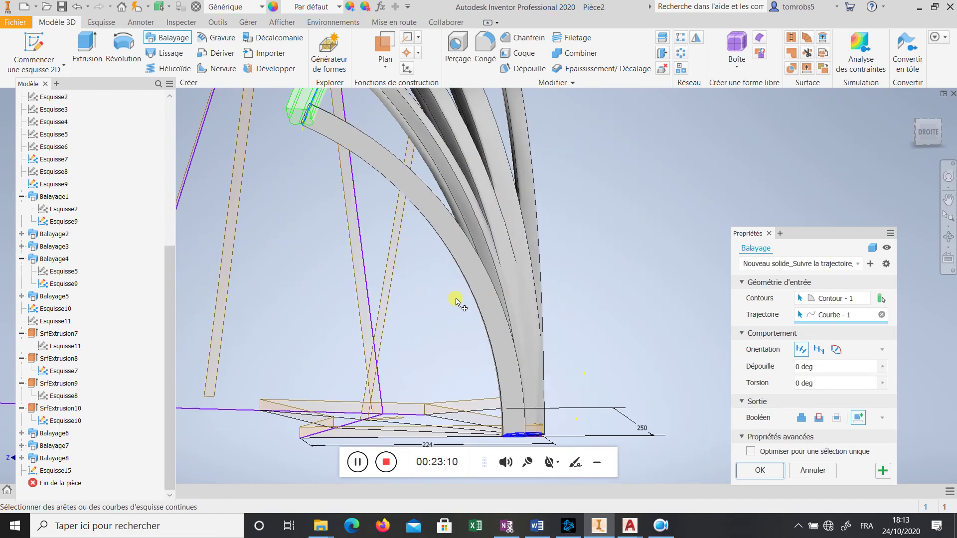
scroll(456, 301, "down", 4)
middle_click_drag(528, 196, 480, 199, "shift")
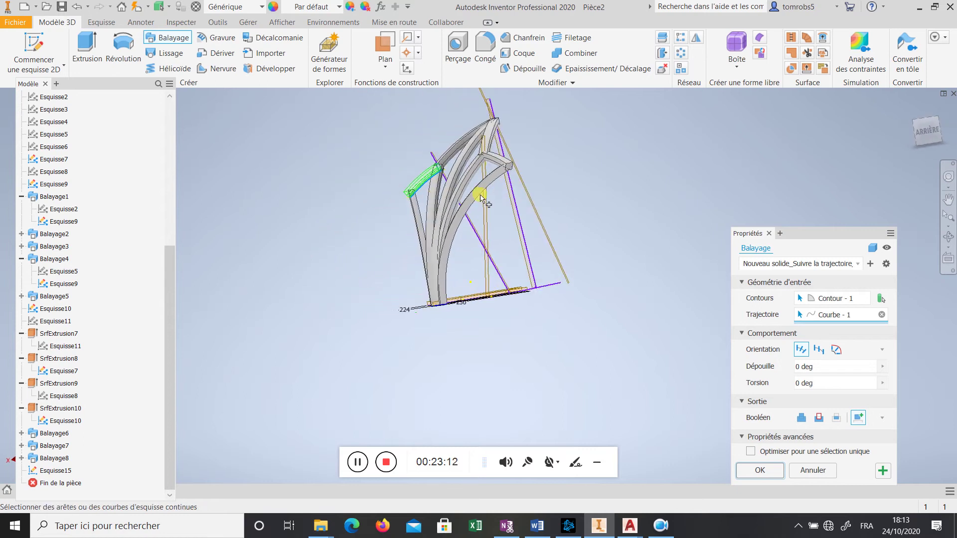
scroll(481, 199, "up", 4)
scroll(480, 209, "down", 4)
left_click(776, 471)
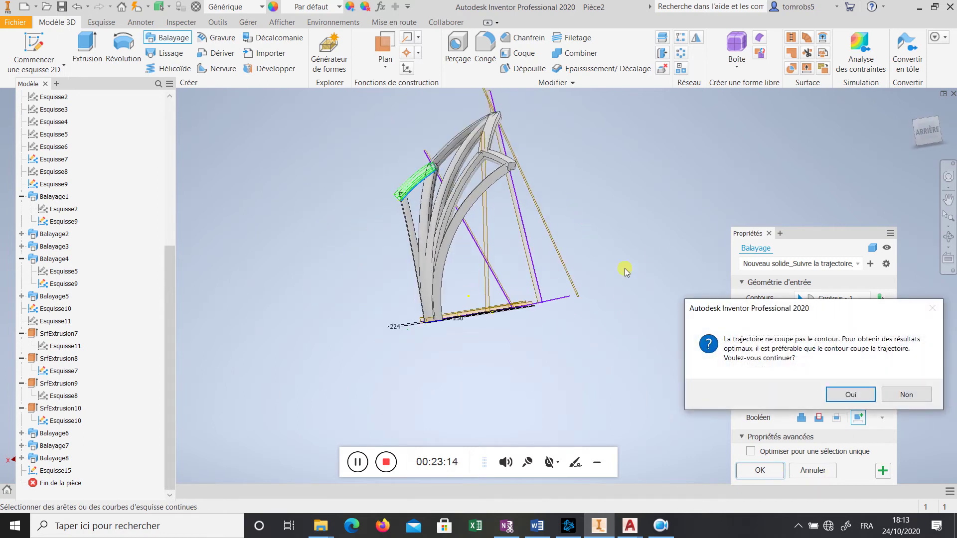
left_click(842, 395)
scroll(517, 221, "up", 3)
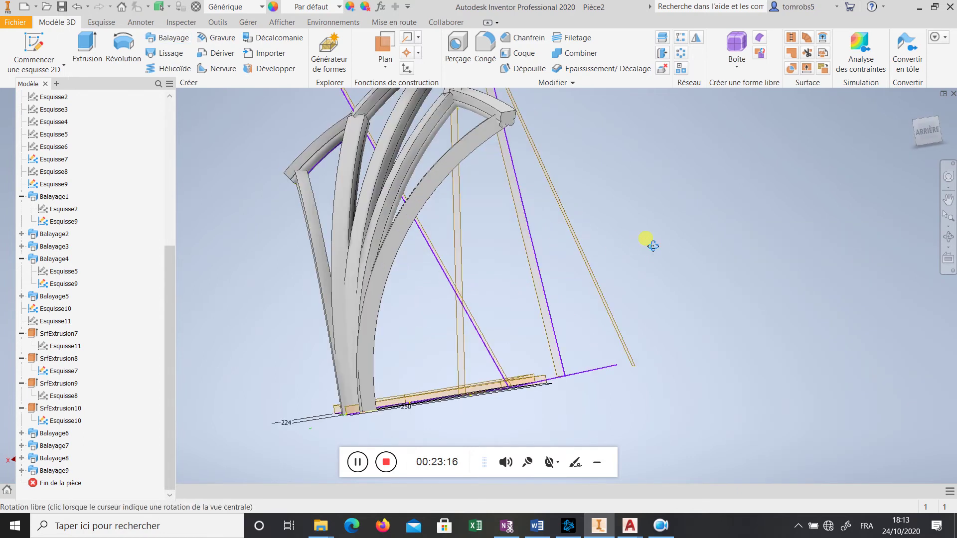
Orbit to the upper rib joint and create sketch Esquisse16 on the orange work plane
middle_click_drag(645, 241, 627, 241, "shift")
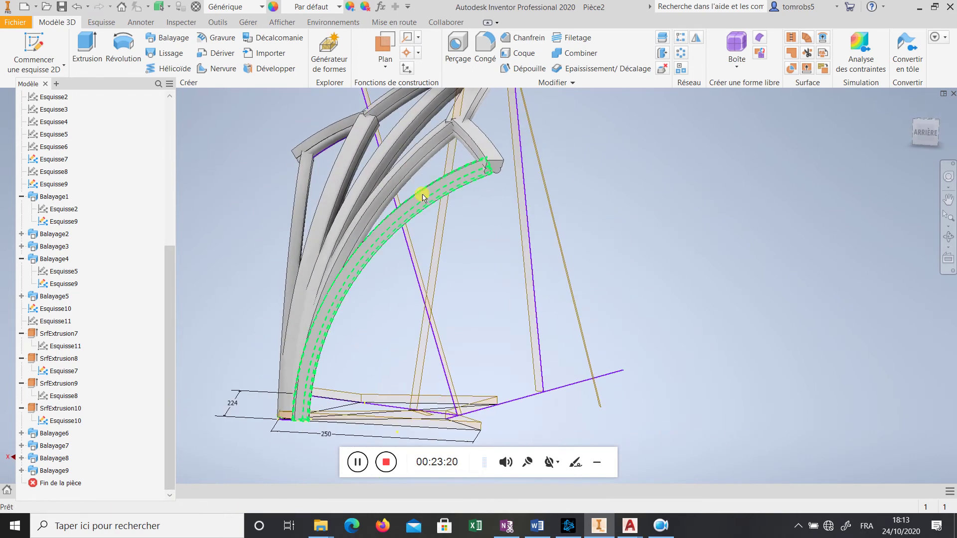
middle_click_drag(547, 202, 626, 191, "shift")
scroll(446, 144, "up", 3)
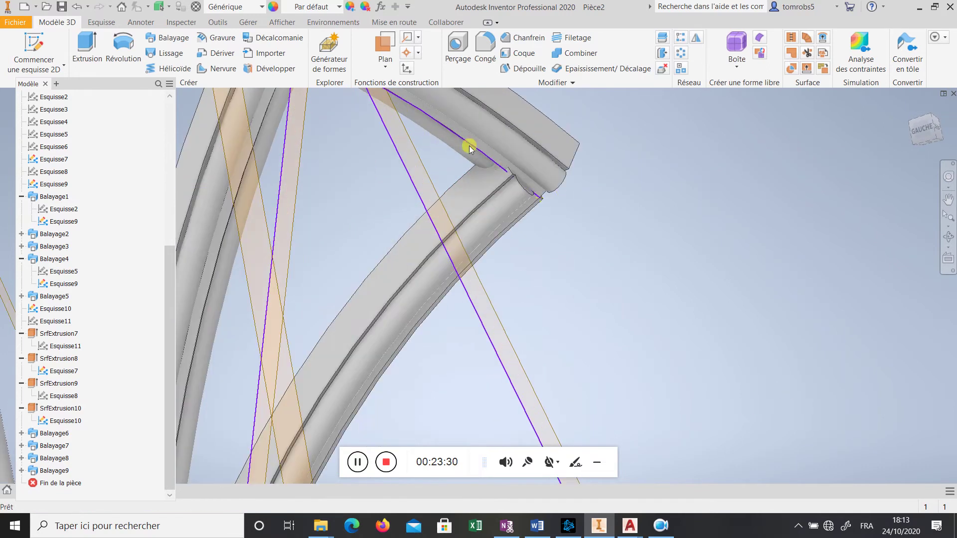
scroll(519, 192, "up", 3)
scroll(531, 189, "down", 5)
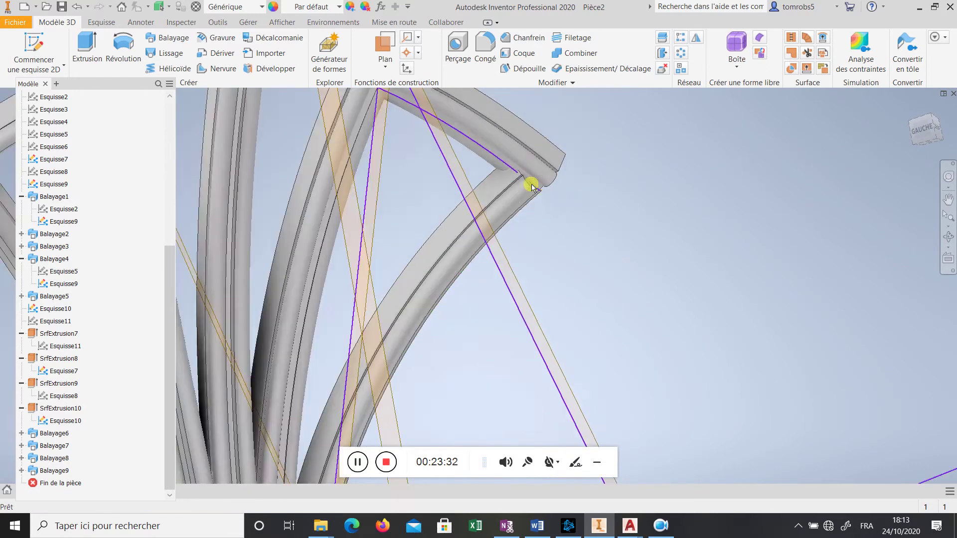
scroll(470, 188, "up", 3)
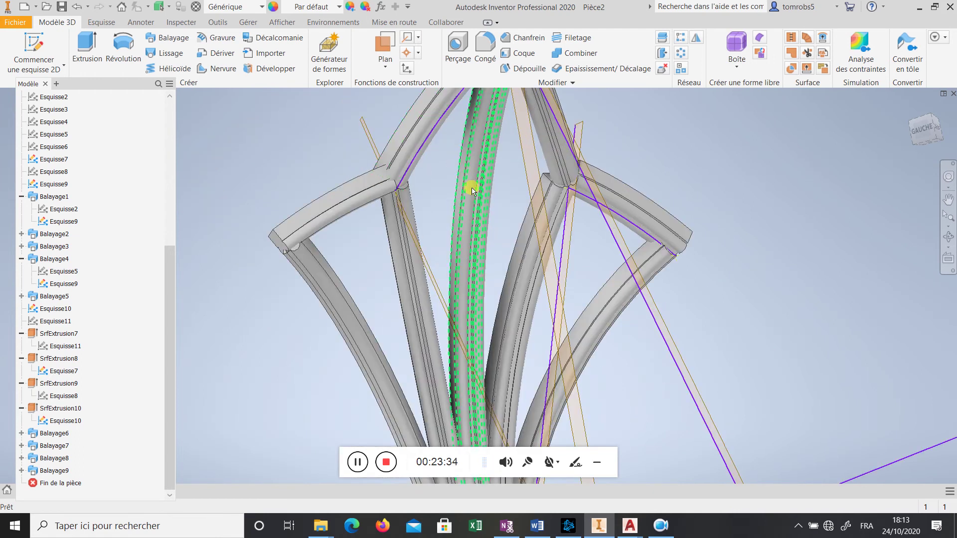
scroll(589, 187, "down", 2)
middle_click_drag(615, 187, 493, 148, "shift")
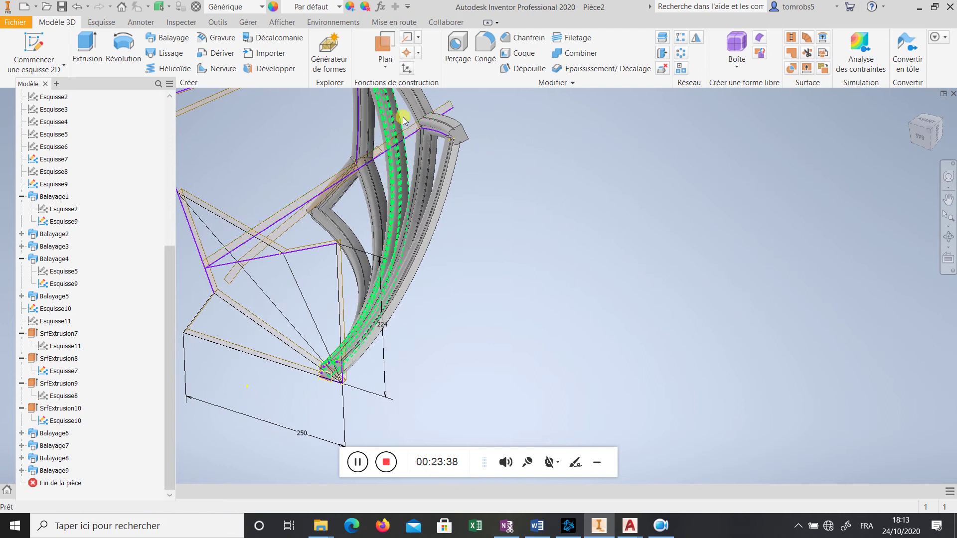
scroll(500, 192, "up", 5)
scroll(456, 187, "down", 3)
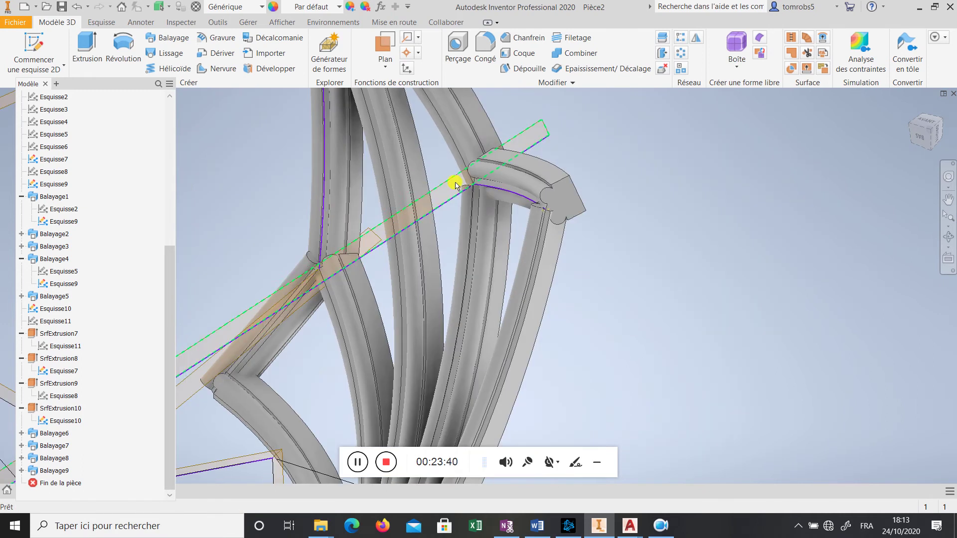
right_click(453, 192)
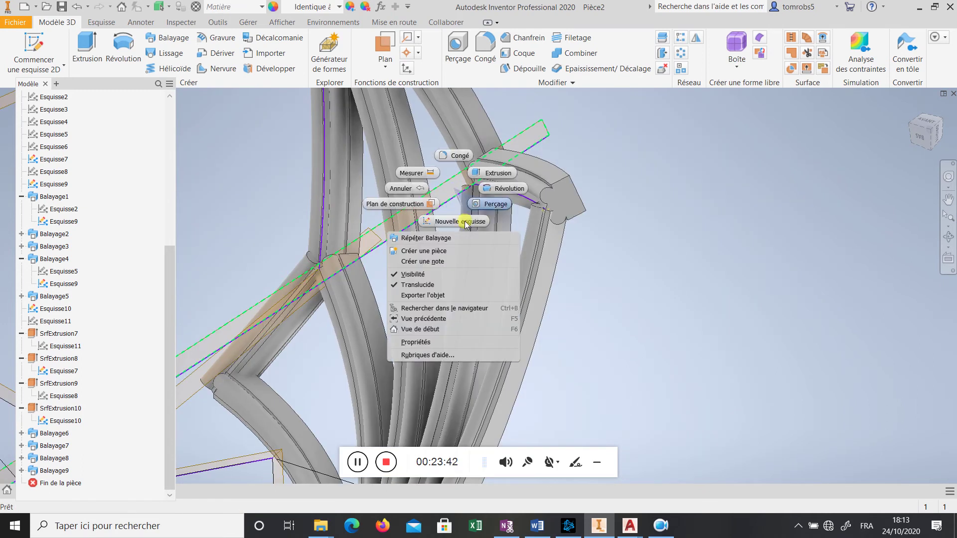
left_click(446, 220)
left_click(445, 204)
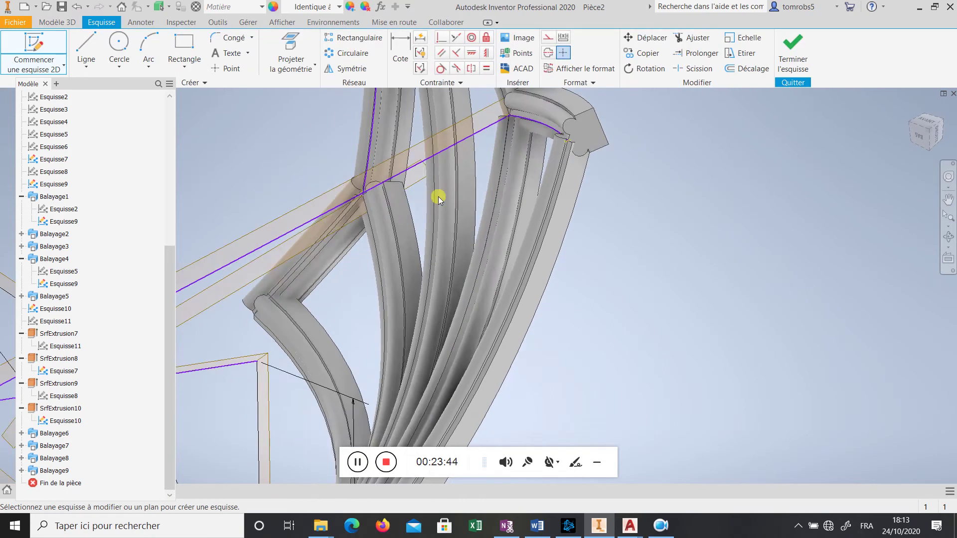
scroll(633, 142, "up", 4)
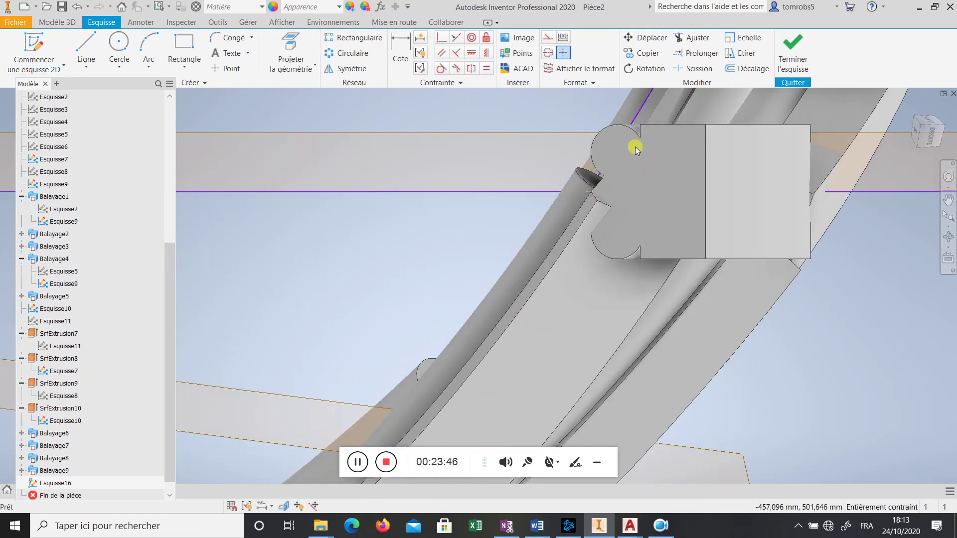
middle_click_drag(620, 216, 662, 179, "shift")
scroll(641, 144, "up", 5)
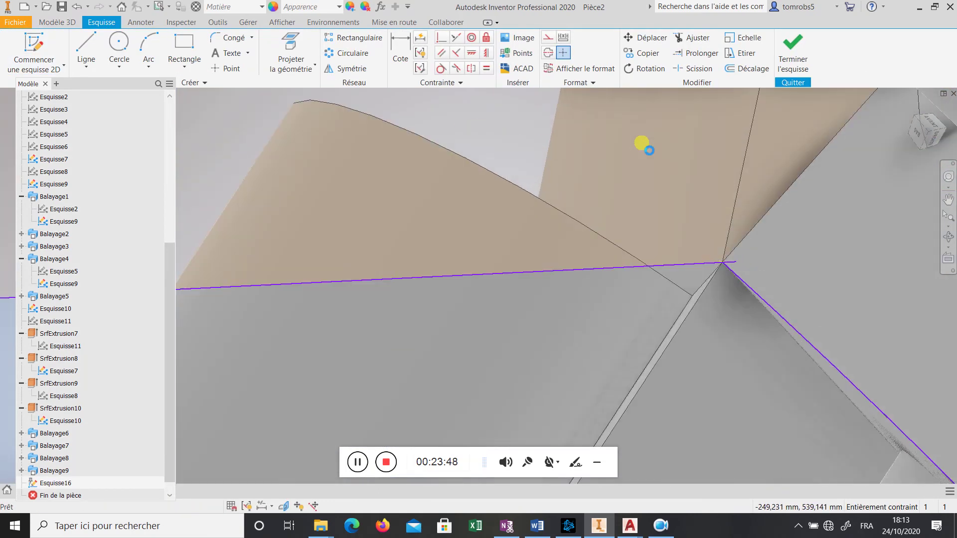
scroll(630, 242, "down", 8)
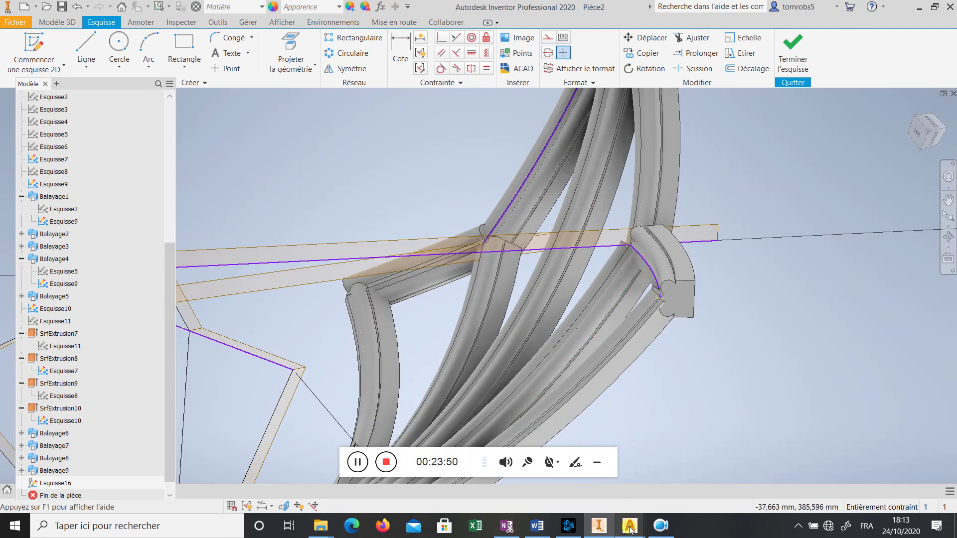
Select the small green notched profile (17 objects) in AutoCAD and copy it
left_click(698, 468)
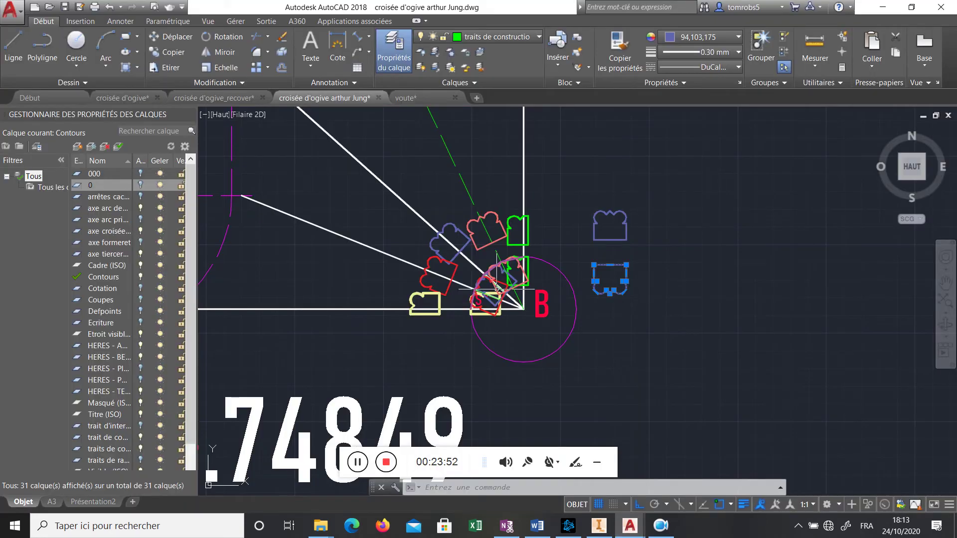
scroll(497, 287, "down", 7)
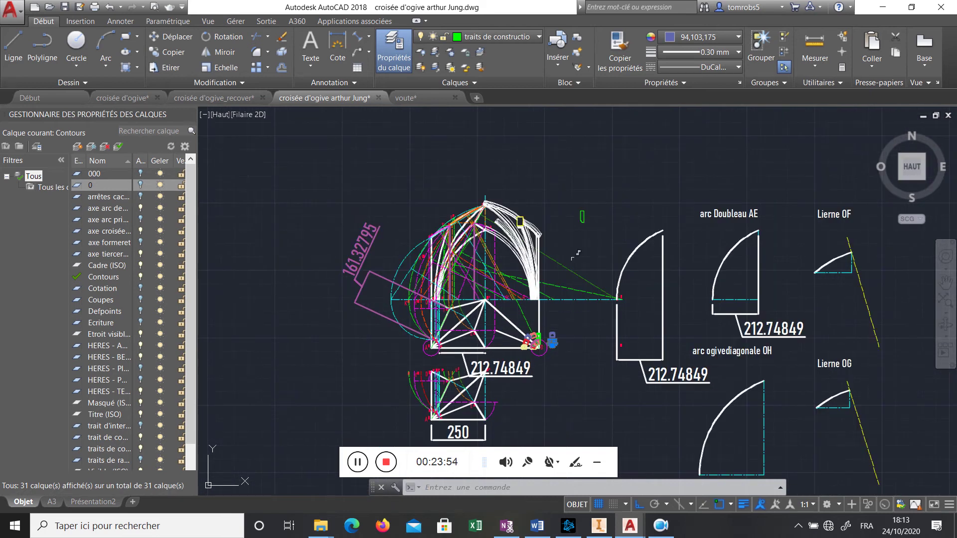
scroll(577, 255, "up", 6)
mouse_move(618, 152)
left_mouse_down()
mouse_move(565, 225)
mouse_move(594, 217)
left_mouse_up()
left_click(619, 152)
left_click(564, 237)
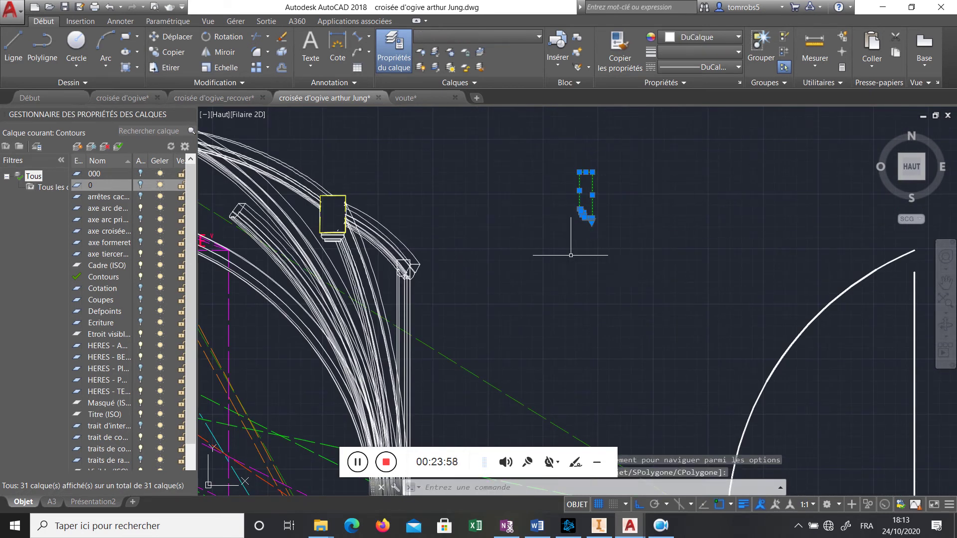
key("ctrl+c")
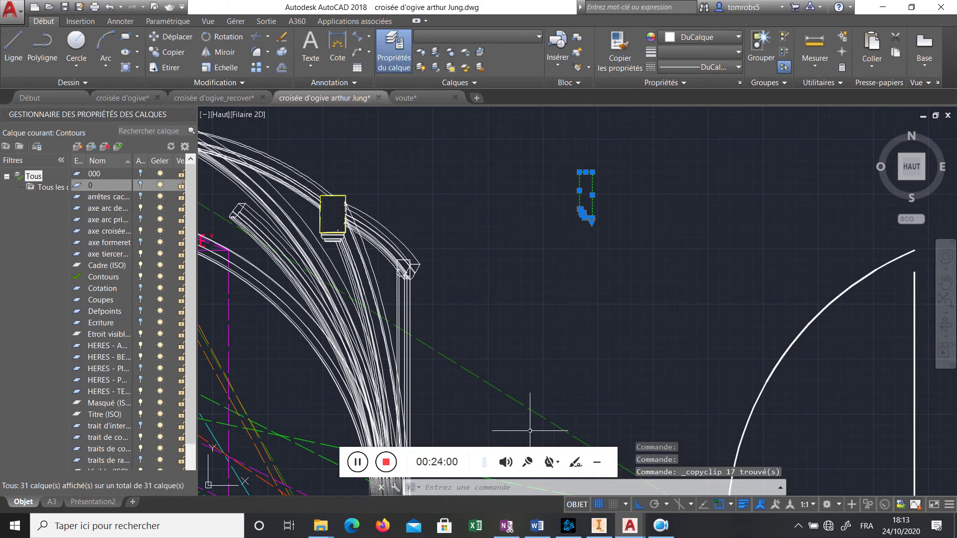
Paste the AutoCAD profile into Esquisse16 and project the pasted rectangle
left_click(599, 526)
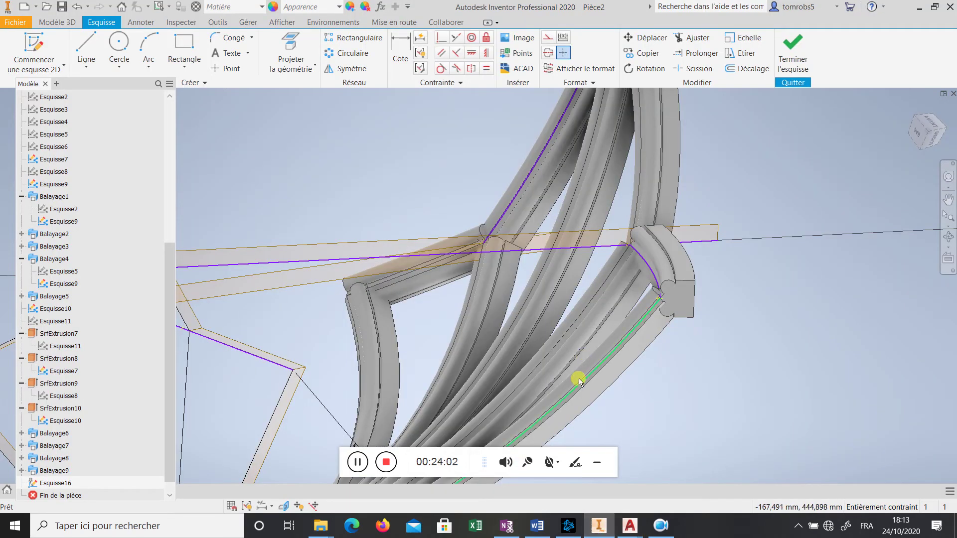
left_click(741, 195)
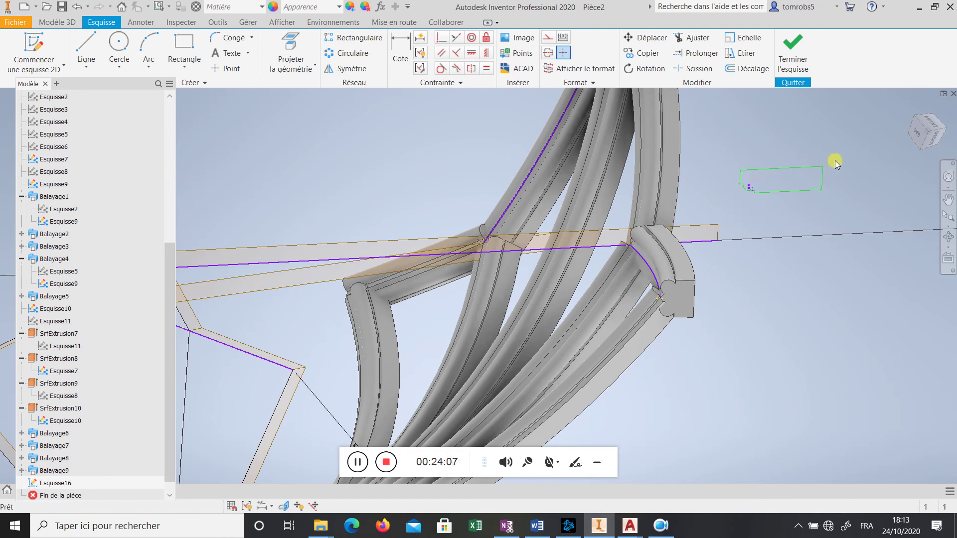
left_click_drag(835, 160, 730, 212)
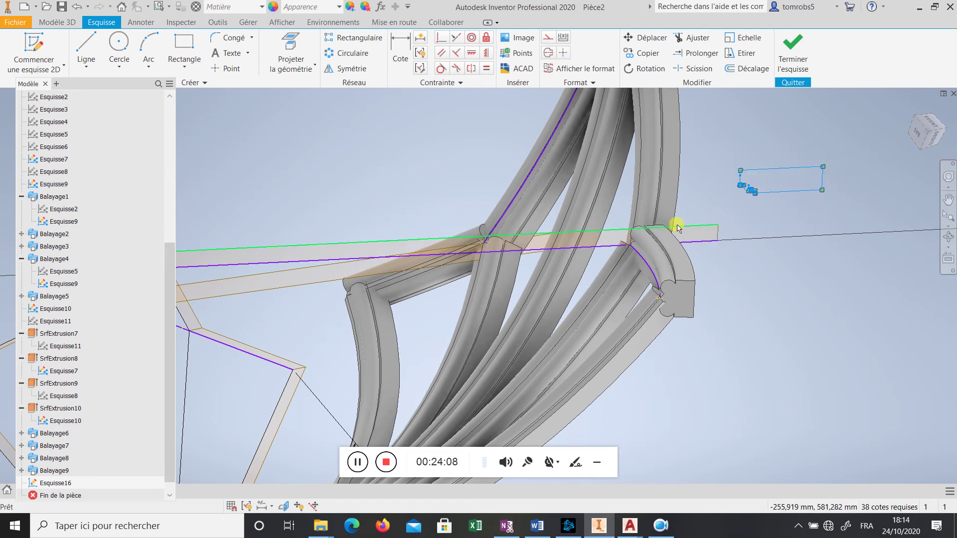
left_click(299, 48)
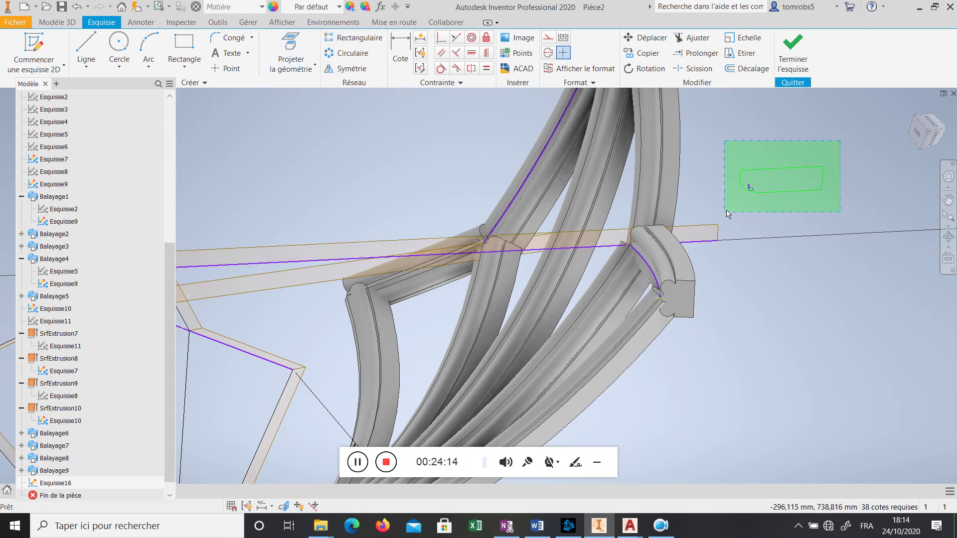
left_click(750, 189)
scroll(751, 192, "up", 5)
scroll(699, 274, "down", 8)
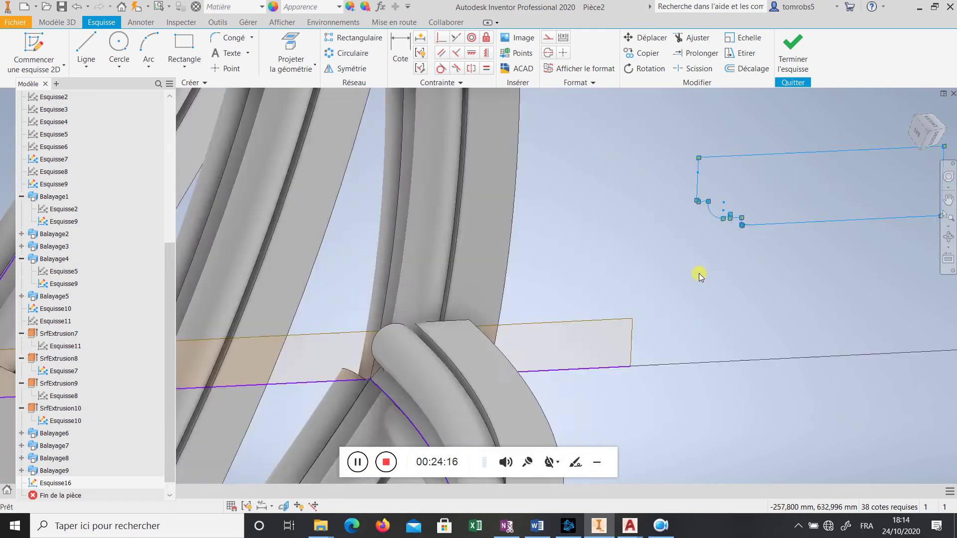
Move the rectangle from its corner onto the end of the orange work plane
left_click(647, 38)
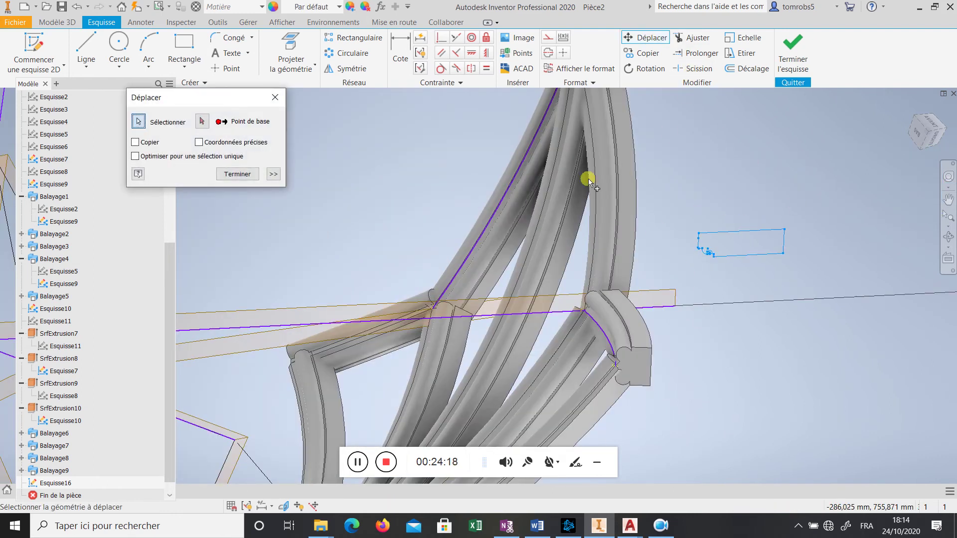
left_click(202, 128)
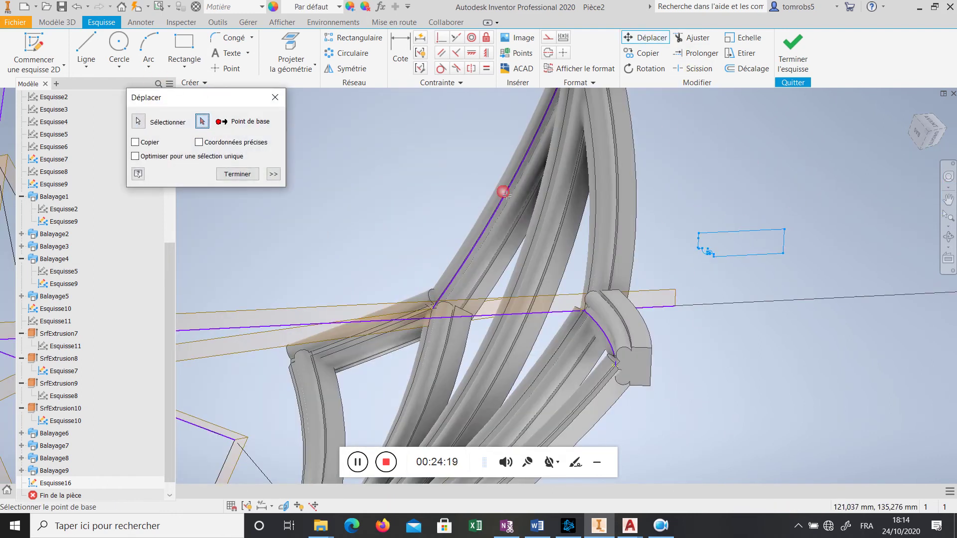
left_click(786, 229)
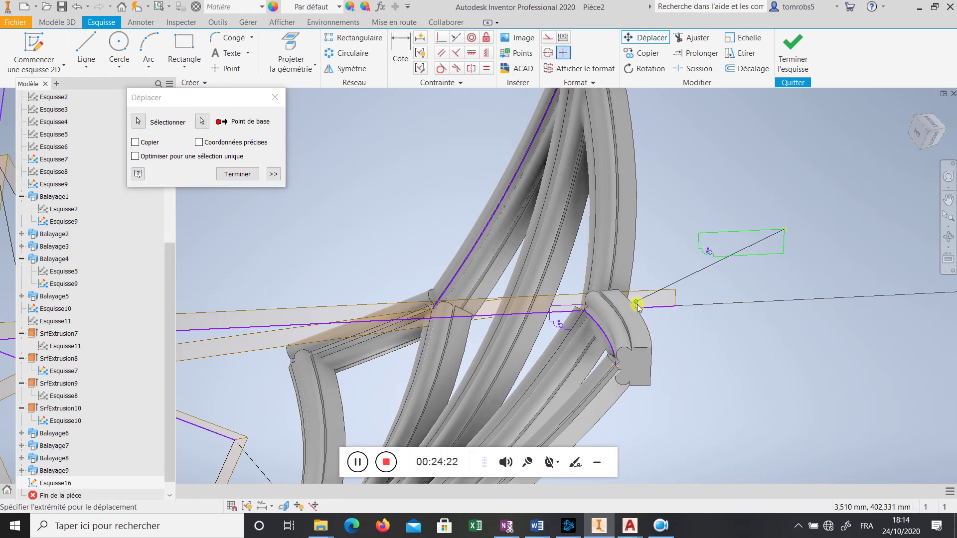
middle_click_drag(671, 320, 631, 323, "shift")
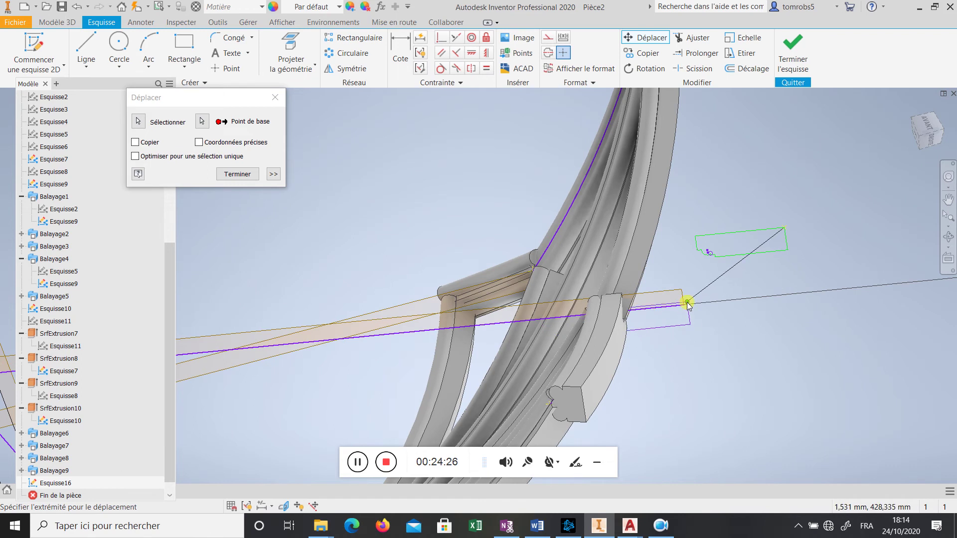
left_click(685, 306)
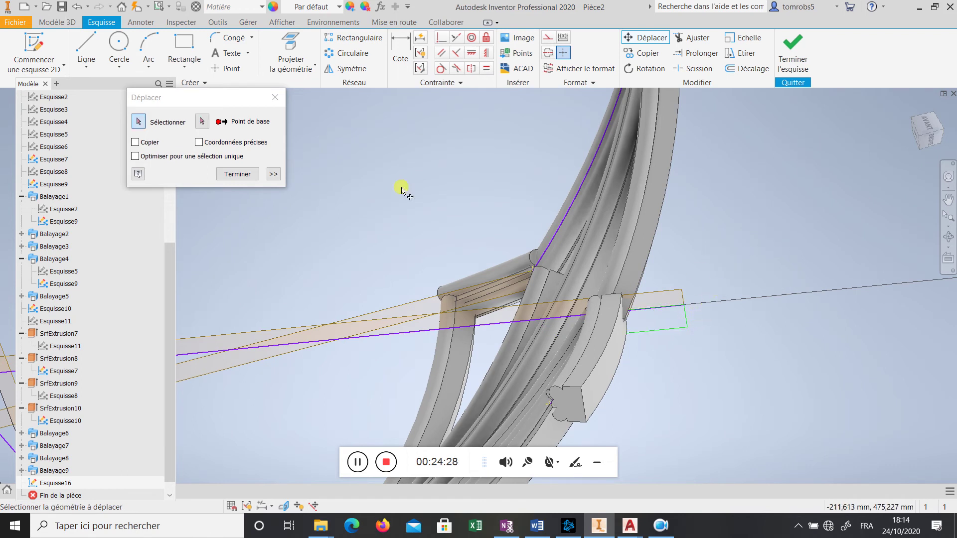
left_click(201, 124)
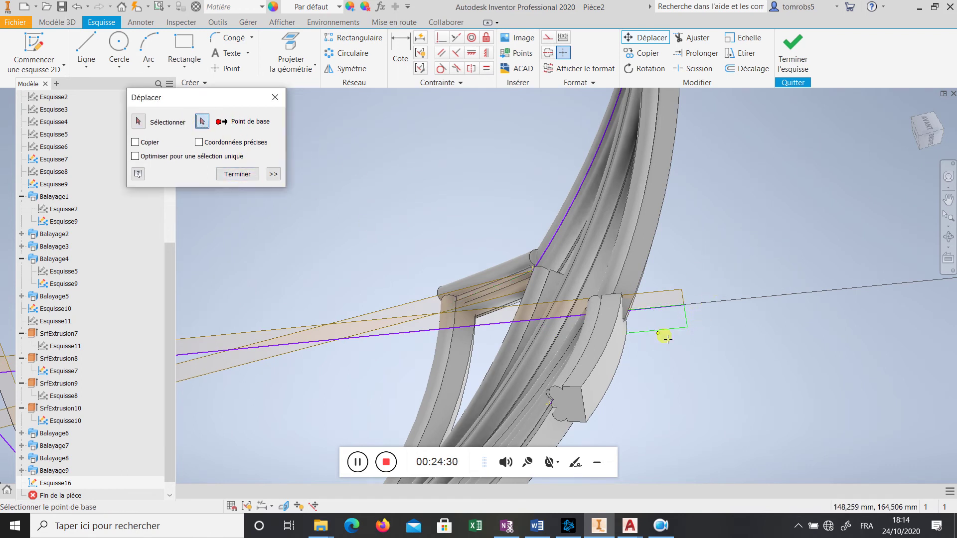
scroll(683, 313, "up", 5)
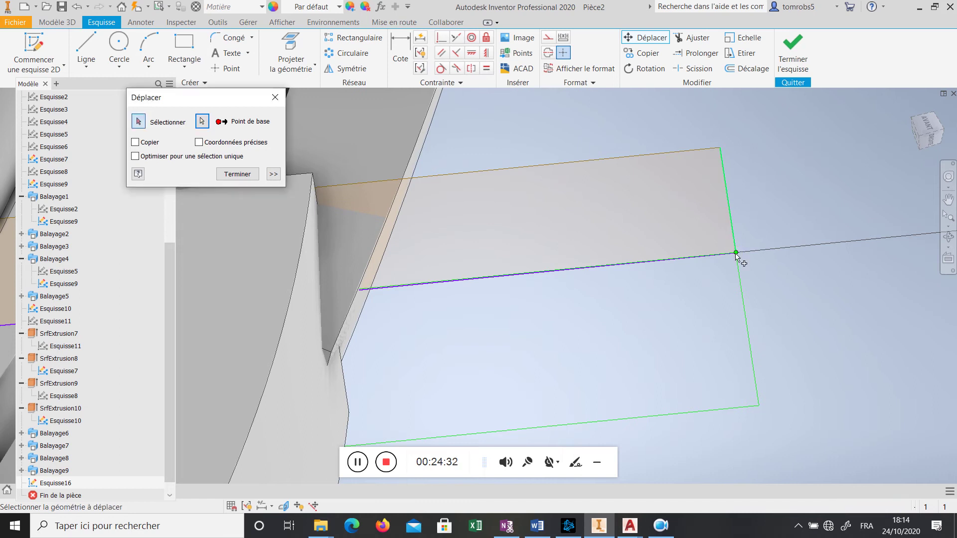
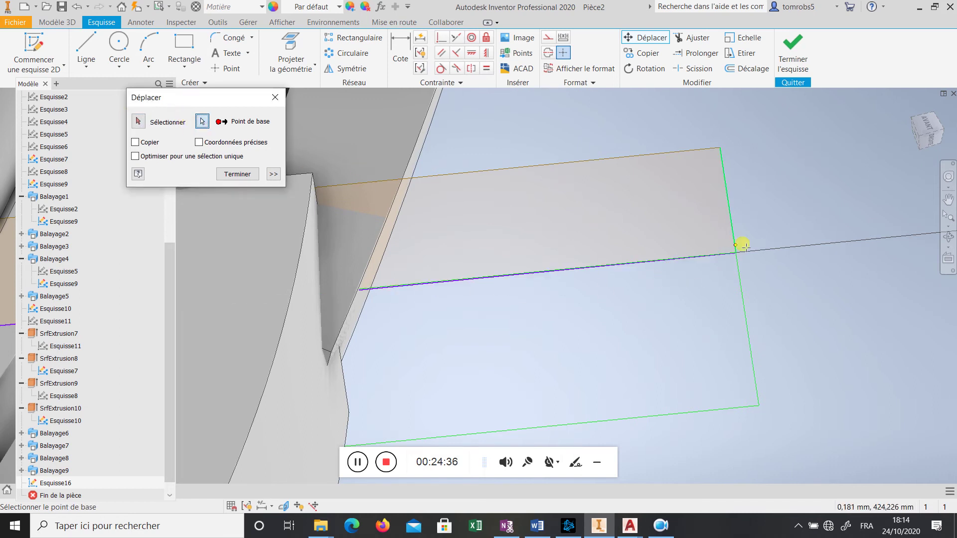
Pick the rectangle corner as a base point, then end the first move attempt
left_click(738, 256)
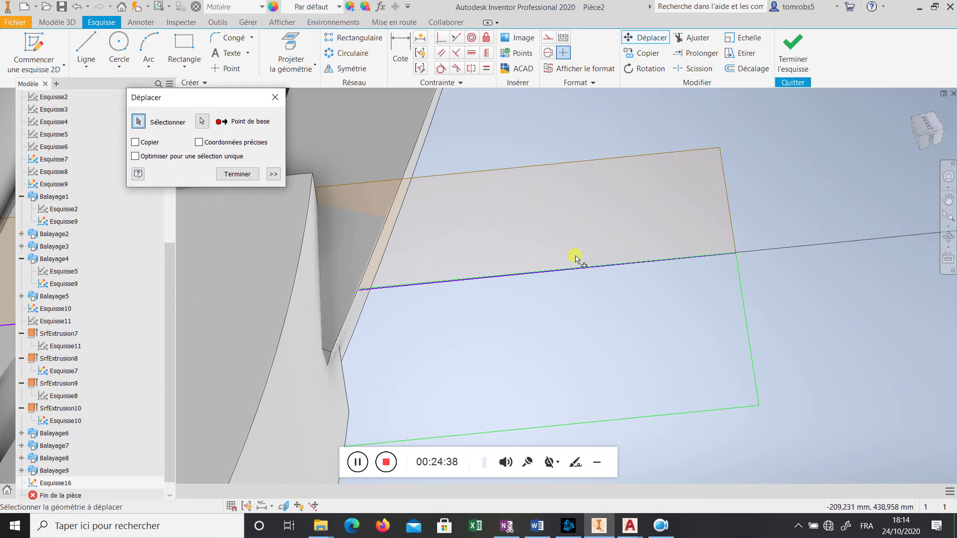
scroll(576, 258, "down", 5)
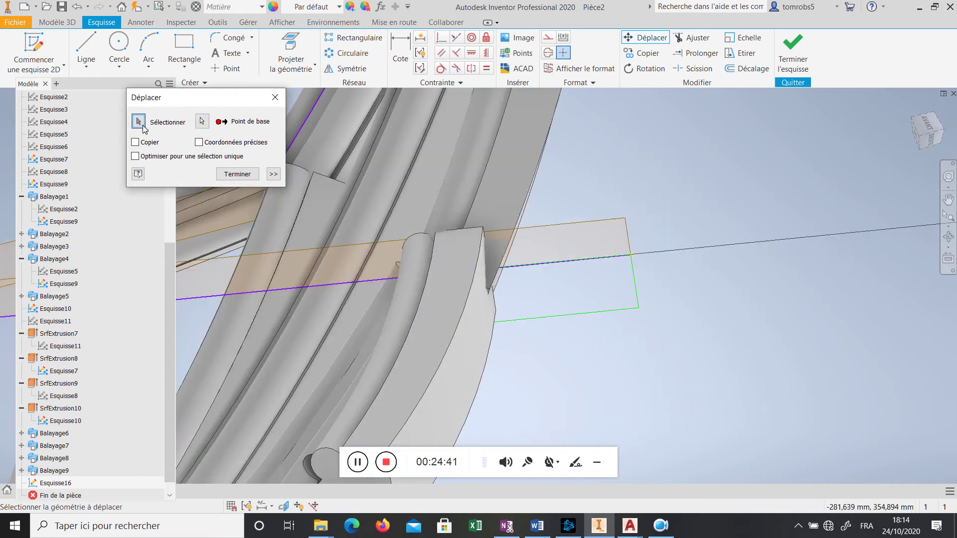
scroll(673, 215, "down", 3)
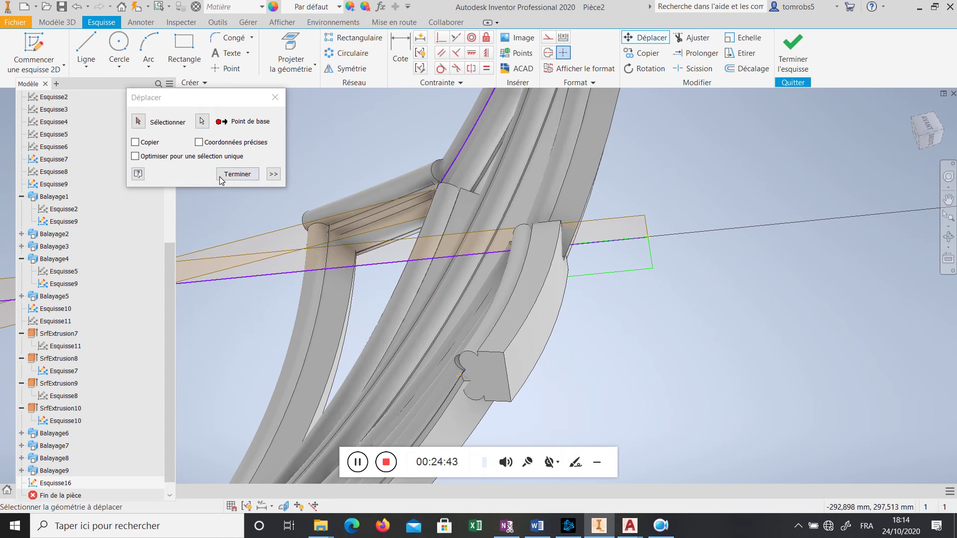
left_click(238, 174)
Window-select the profile and move it from its corner onto the snapped endpoint with Déplacer
left_click_drag(738, 178, 501, 319)
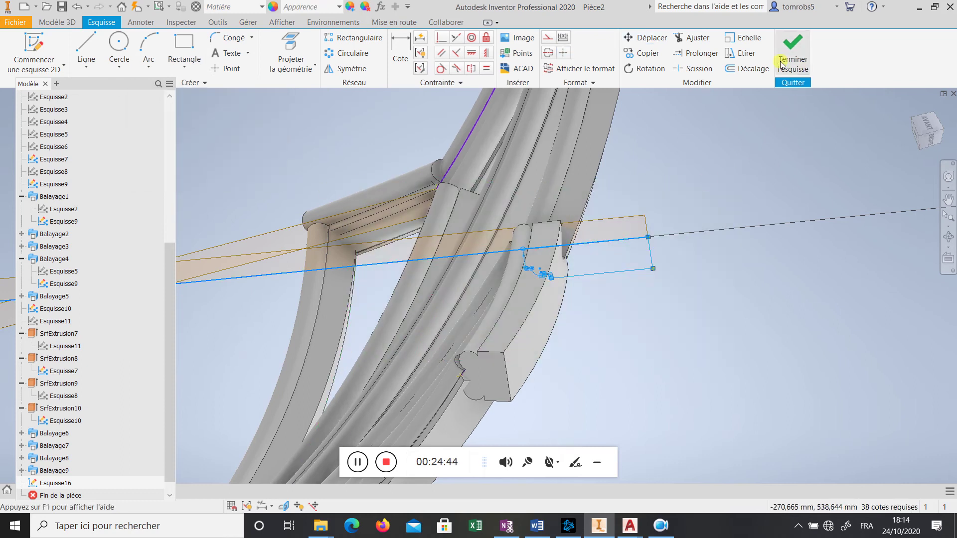
left_click(644, 37)
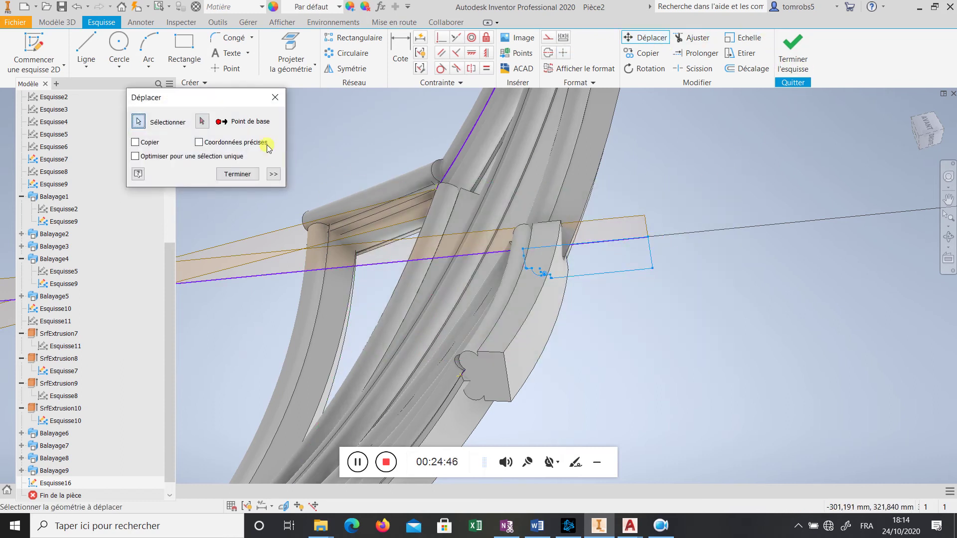
left_click(202, 123)
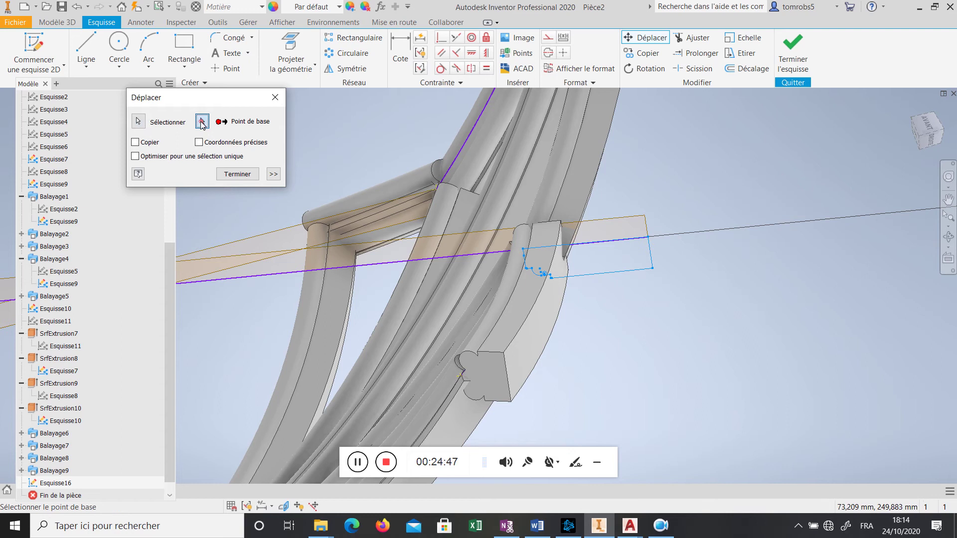
left_click(648, 236)
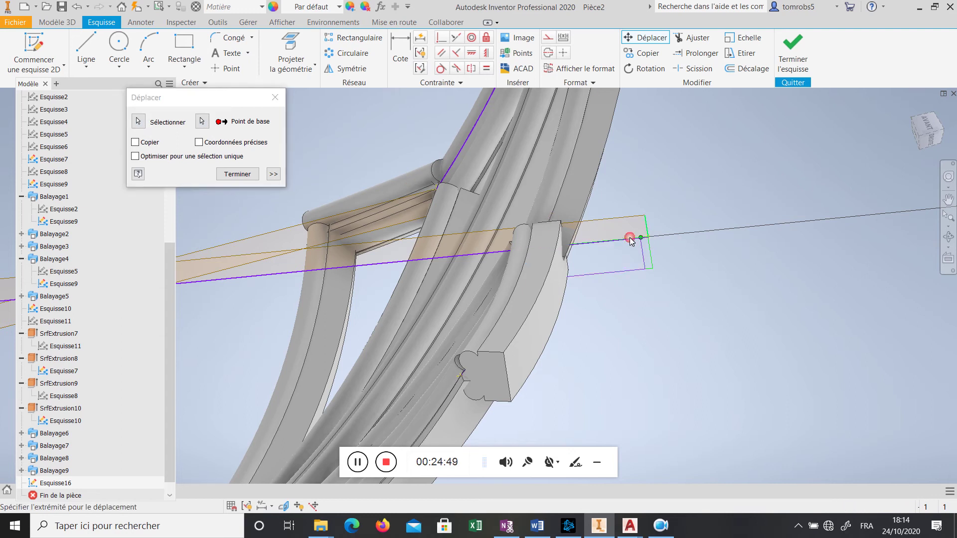
left_click(574, 244)
left_click(253, 178)
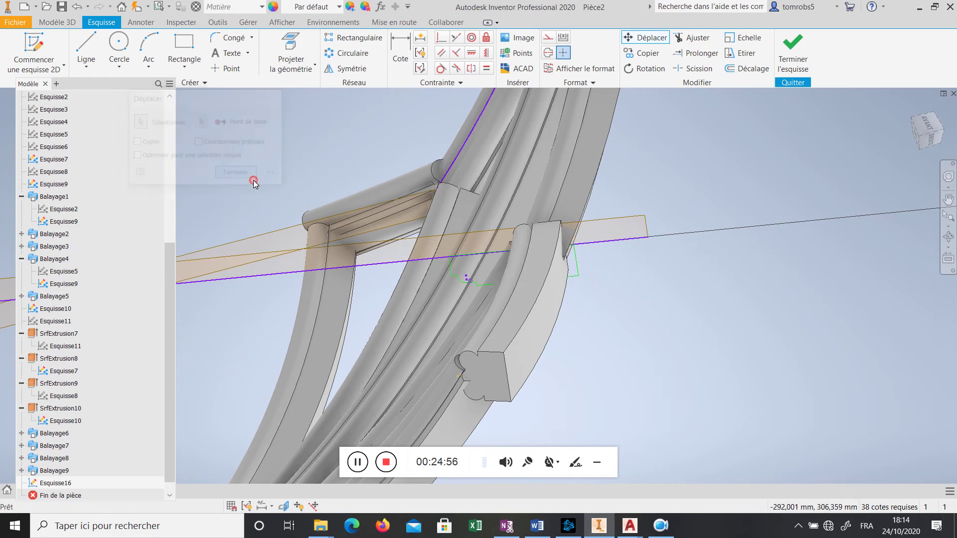
scroll(686, 326, "down", 4)
middle_click_drag(699, 325, 602, 283, "shift")
Finish sketch Esquisse16 and orbit the view around the rib joint
scroll(544, 214, "up", 5)
scroll(597, 272, "down", 3)
scroll(492, 198, "up", 3)
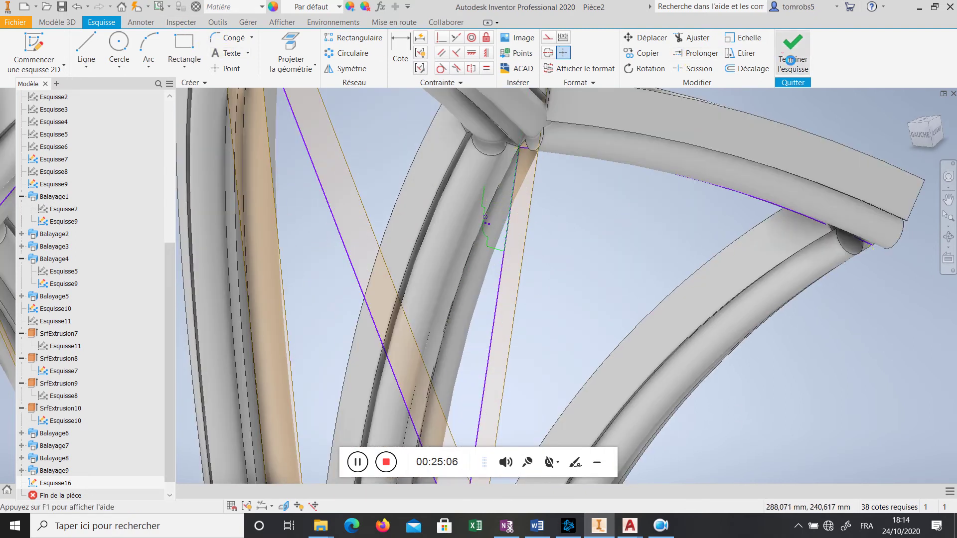
left_click(792, 50)
mouse_move(573, 209)
middle_mouse_down("shift")
mouse_move(550, 222)
mouse_move(593, 236)
mouse_move(545, 235)
mouse_move(508, 263)
mouse_move(551, 271)
mouse_move(569, 252)
mouse_move(601, 269)
mouse_move(538, 276)
mouse_move(527, 229)
mouse_move(617, 218)
middle_mouse_up("shift")
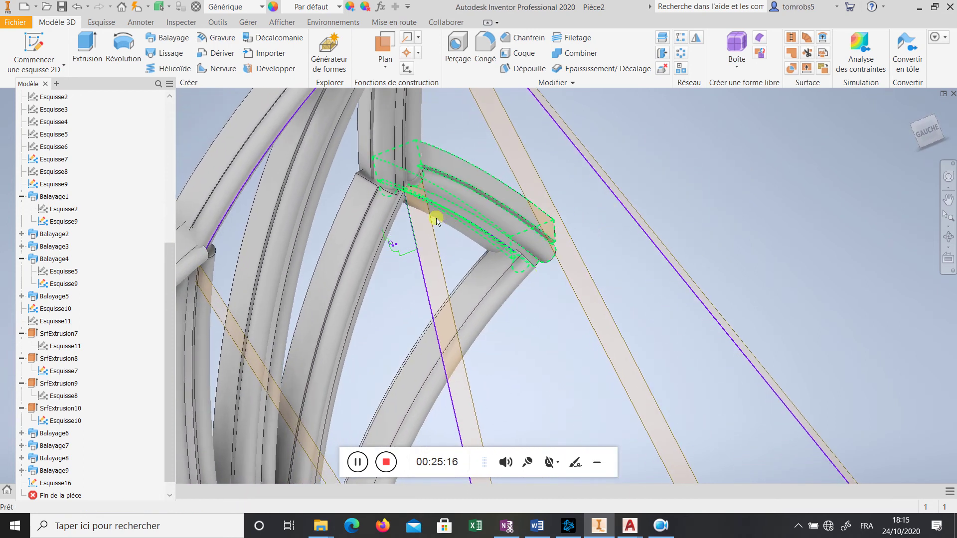
Try revolving the notched profile, dismiss the closed-region error, and cancel the Révolution
key("r")
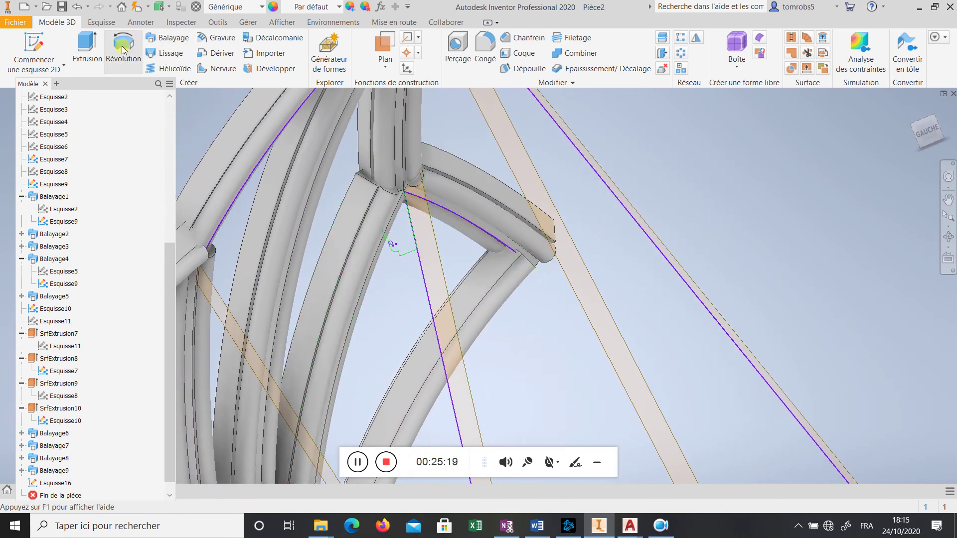
left_click(395, 238)
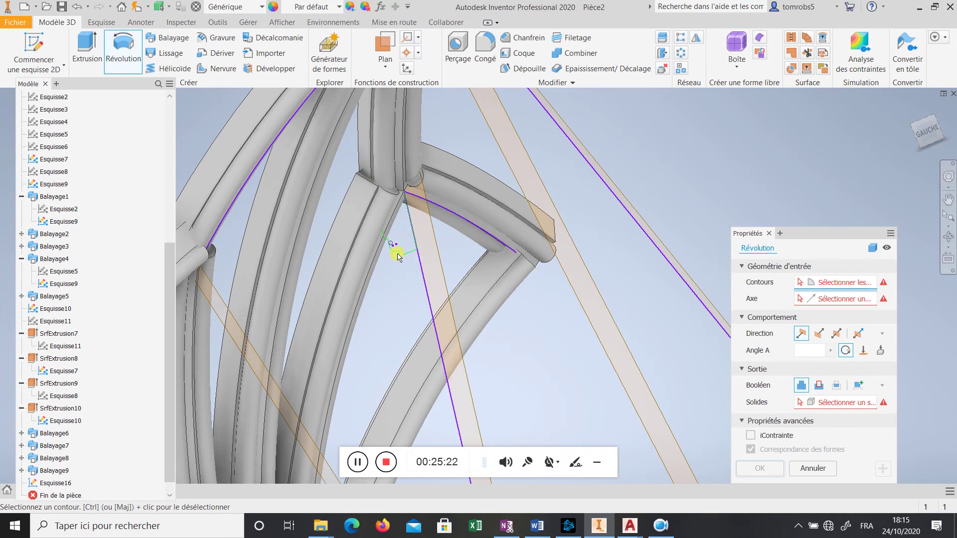
left_click(384, 237)
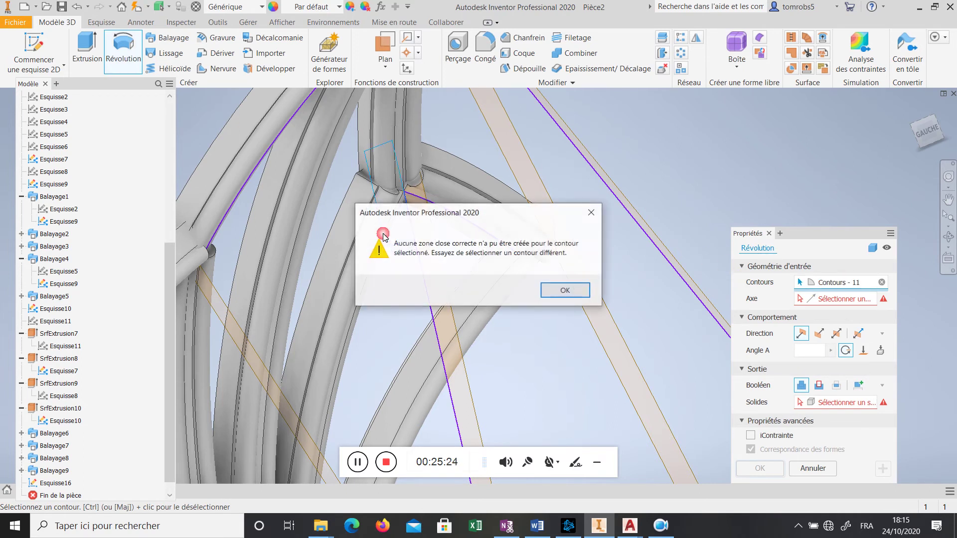
left_click(553, 290)
scroll(425, 257, "down", 2)
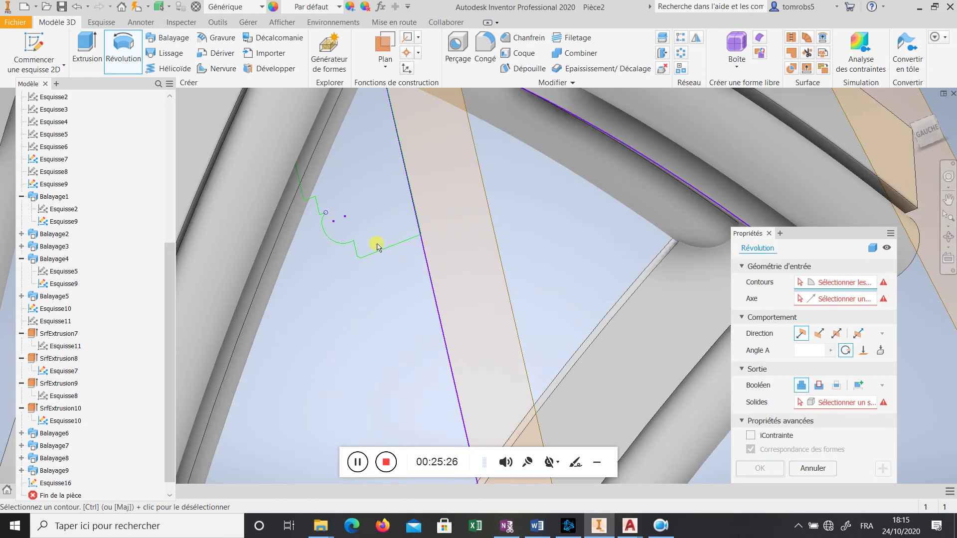
scroll(374, 246, "down", 2)
scroll(299, 186, "down", 2)
scroll(308, 156, "down", 2)
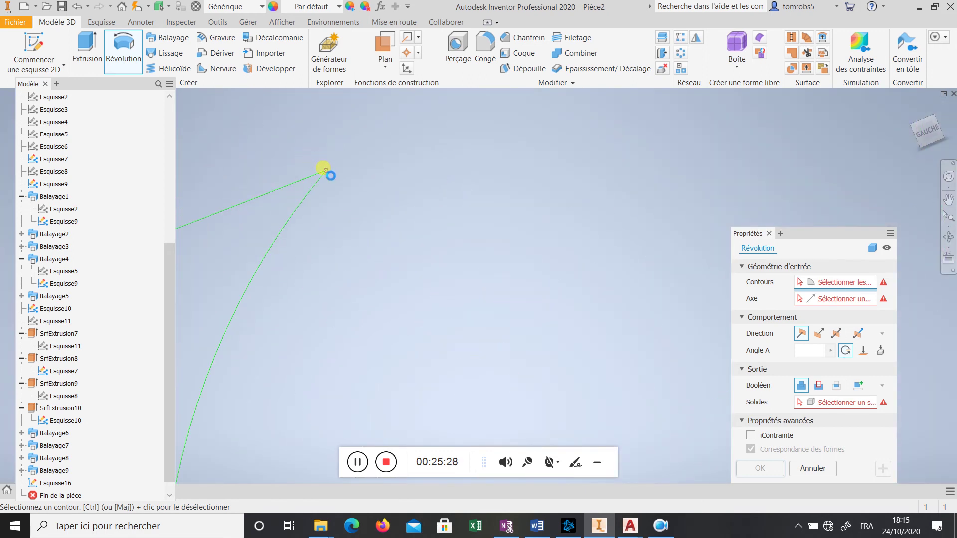
left_click(815, 471)
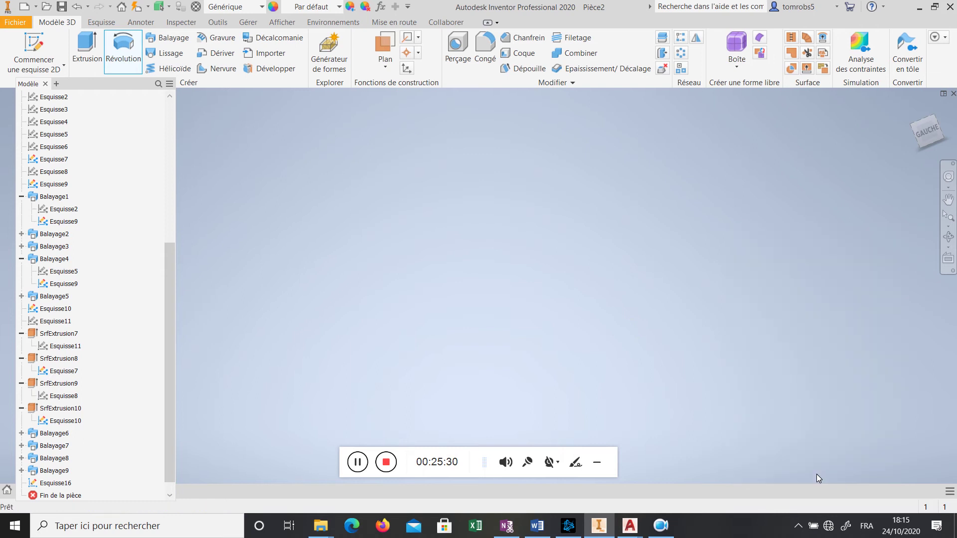
scroll(513, 269, "up", 6)
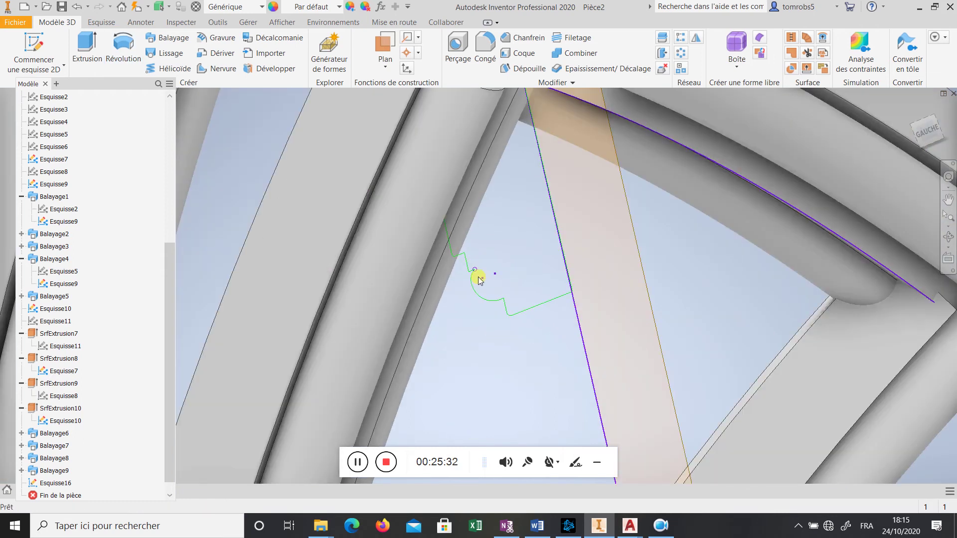
Reopen Esquisse16 and try stretching the arc's upper end, then undo the change
double_click(50, 483)
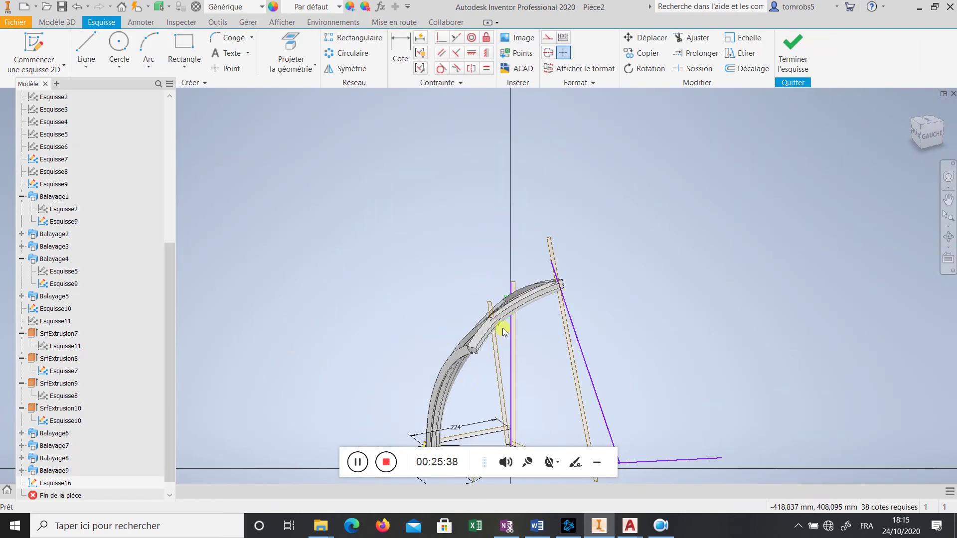
scroll(500, 331, "down", 8)
scroll(544, 251, "down", 5)
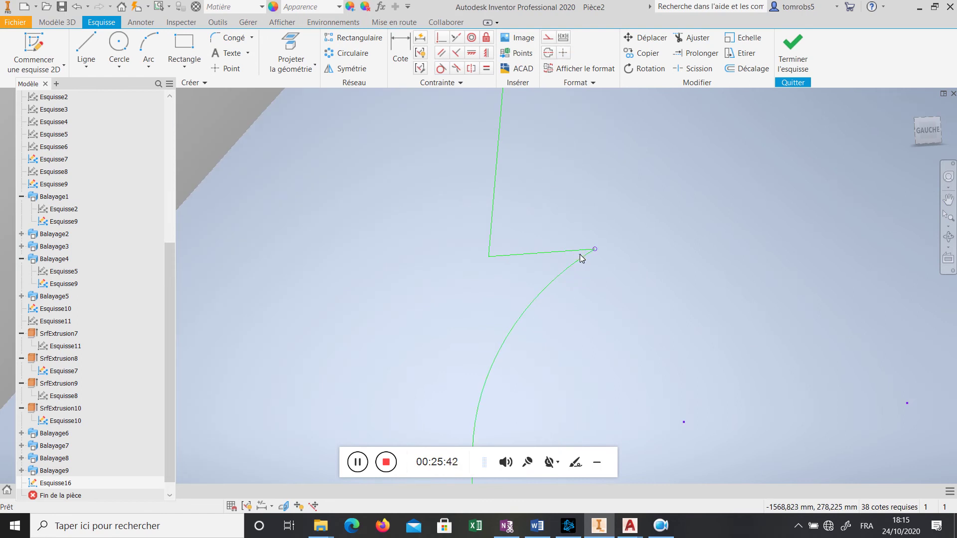
left_click_drag(584, 256, 595, 254)
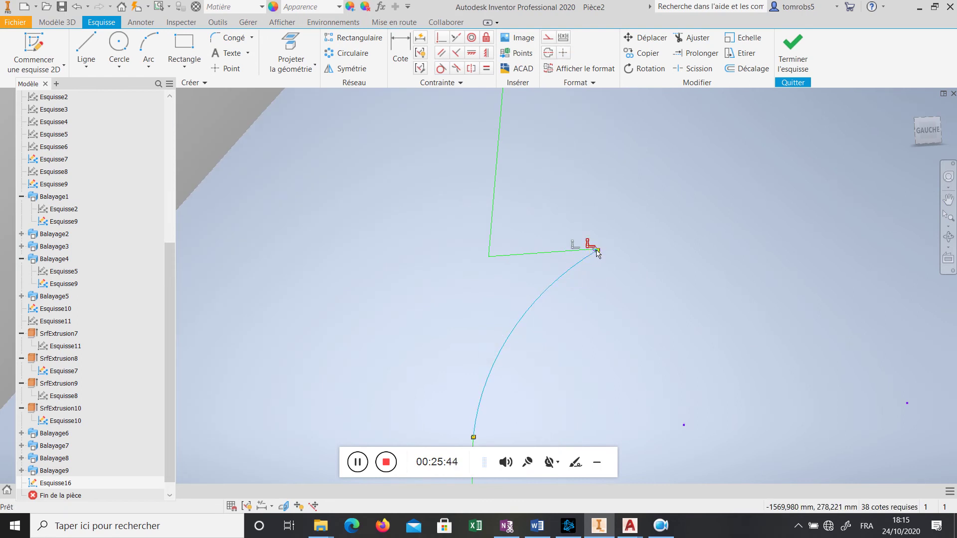
left_click(587, 249)
left_click(573, 263)
left_click_drag(580, 262, 597, 249)
key("ctrl+z")
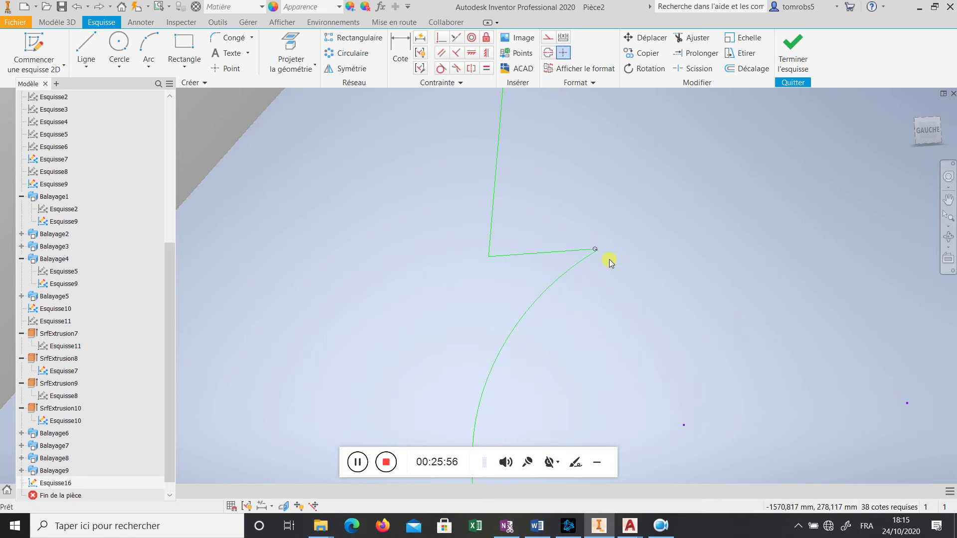
scroll(534, 149, "up", 5)
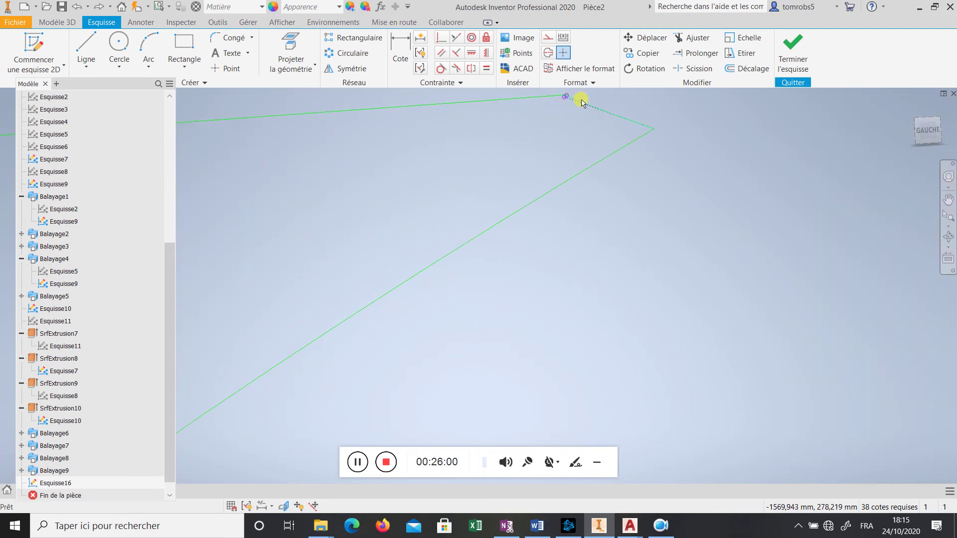
Delete the short leftover segment and the top sketch line
left_click(581, 106)
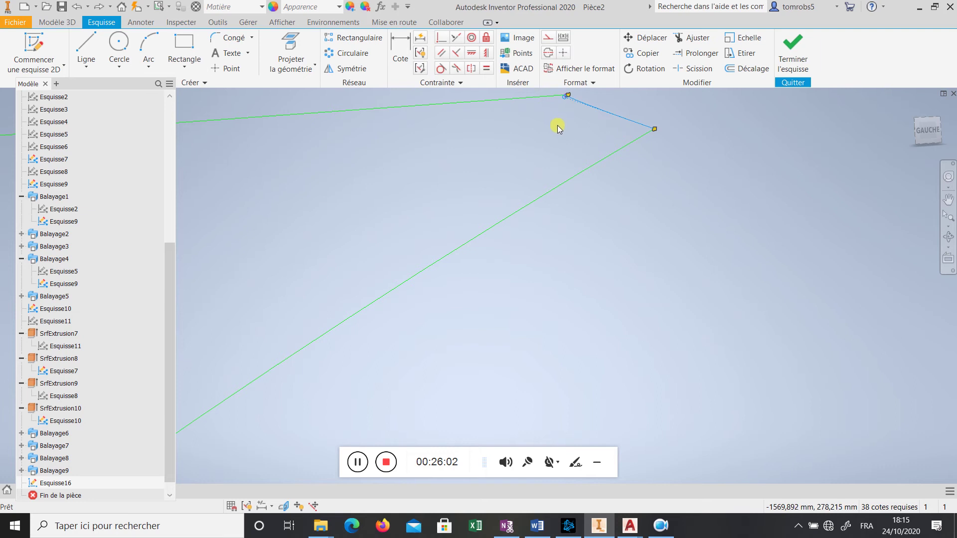
key("Delete")
scroll(554, 120, "down", 1)
left_click_drag(555, 102, 545, 126)
key("Delete")
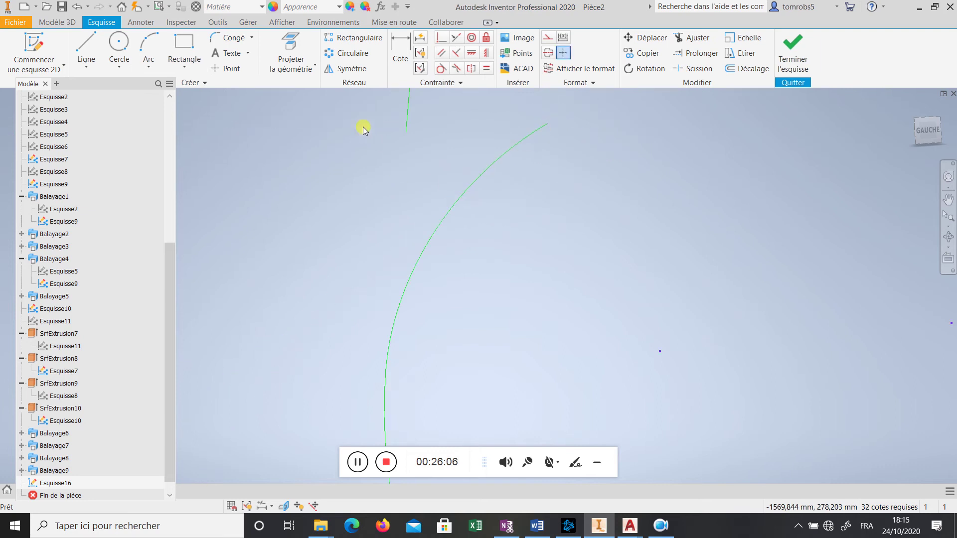
Draw a line from the straight edge's endpoint to the arc's endpoint, closing the profile
left_click(84, 51)
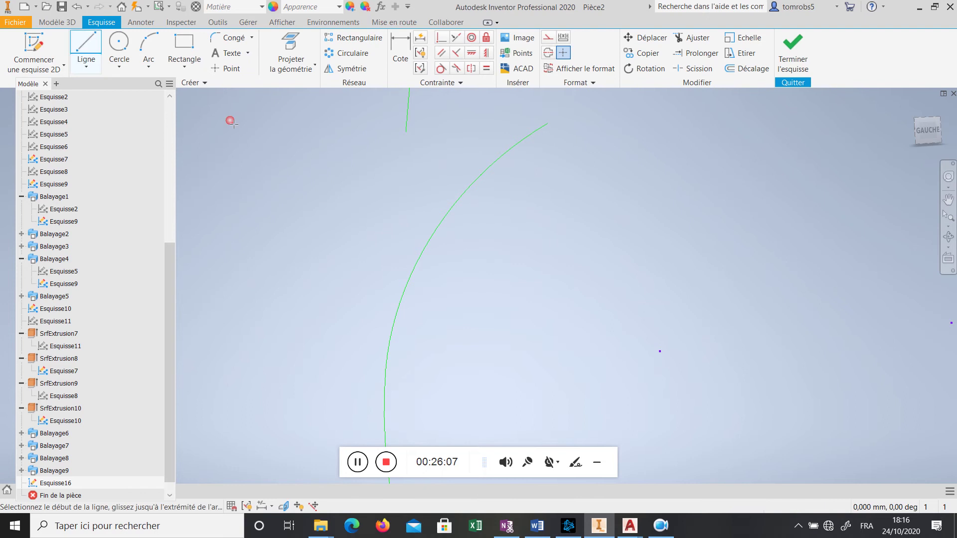
left_click(407, 132)
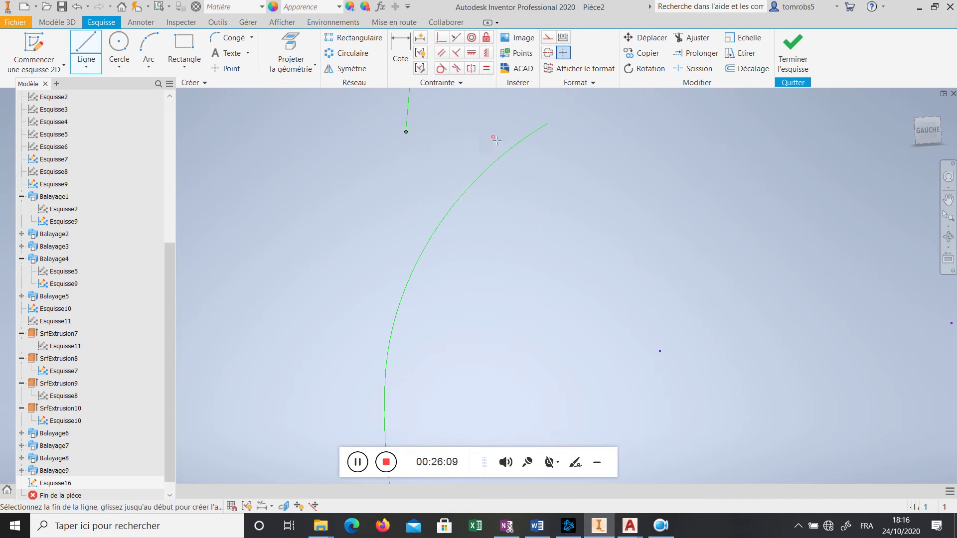
left_click(550, 122)
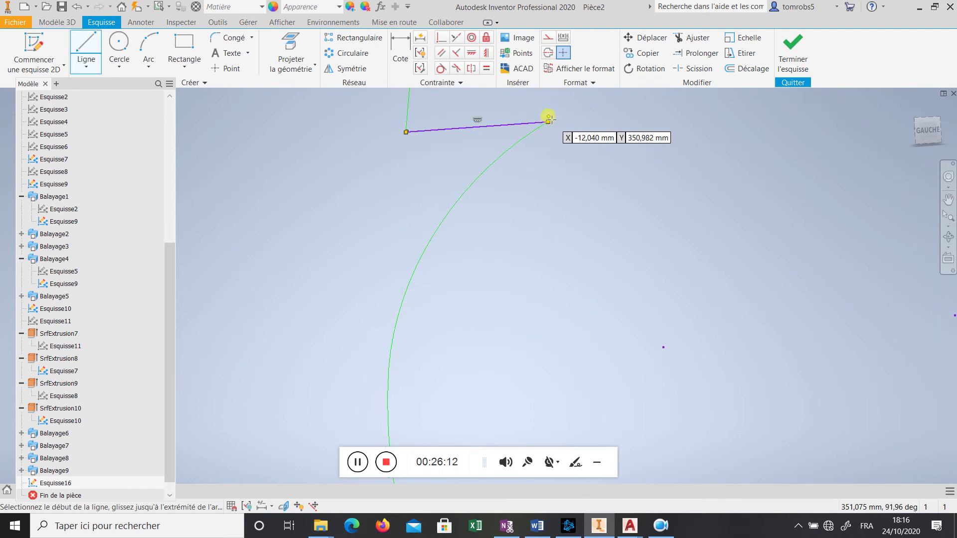
scroll(549, 119, "down", 5)
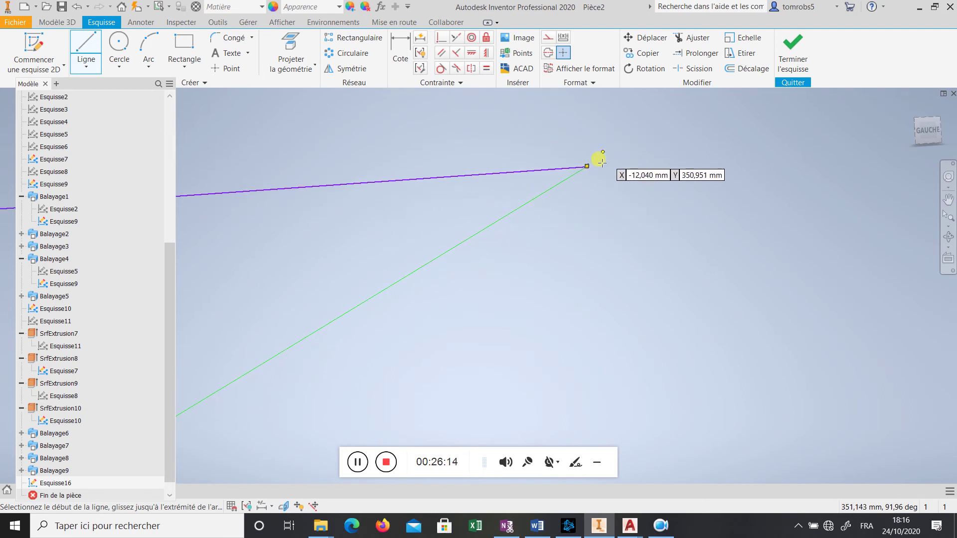
scroll(528, 246, "down", 5)
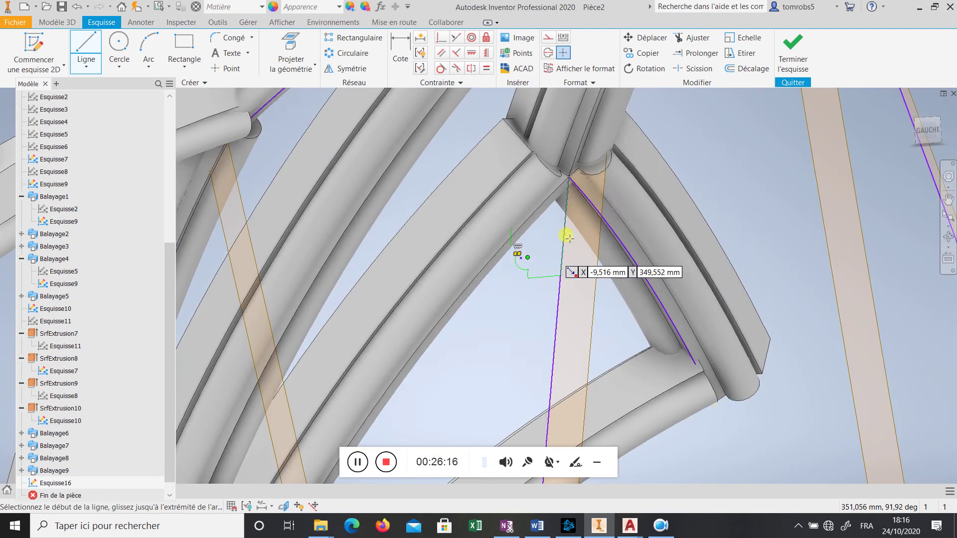
scroll(569, 238, "down", 3)
key("Escape")
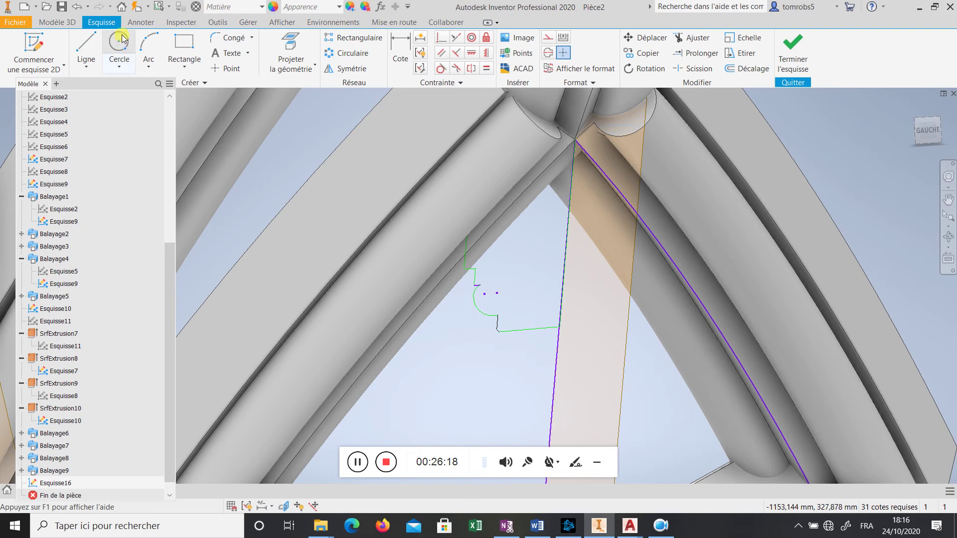
right_click(336, 144)
Finish the sketch and set up a revolve of the notched profile around the green line
left_click(343, 172)
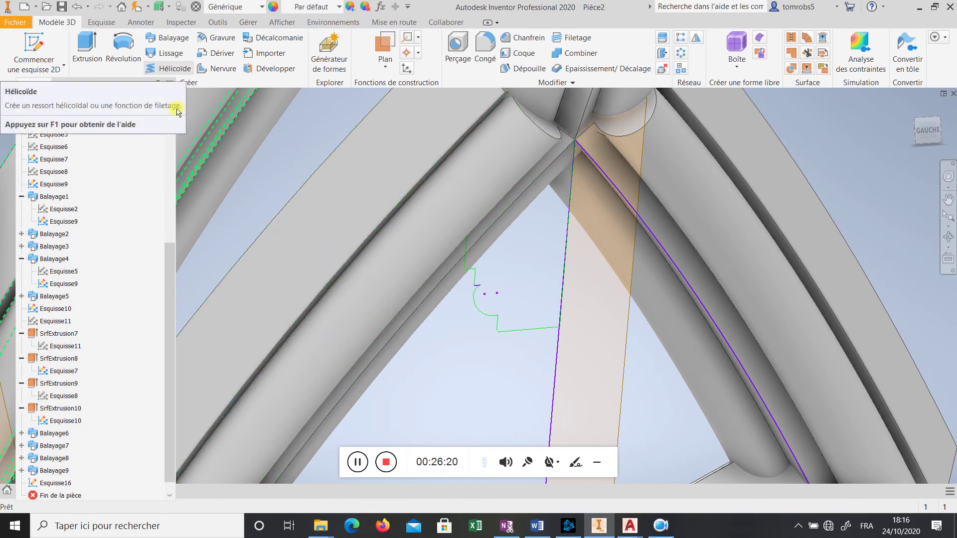
left_click(123, 47)
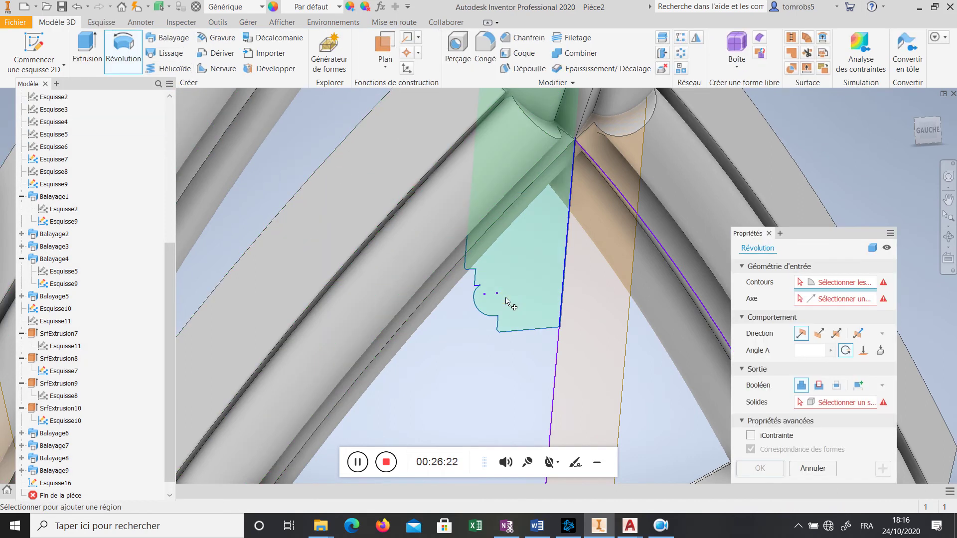
left_click(507, 302)
scroll(497, 344, "up", 2)
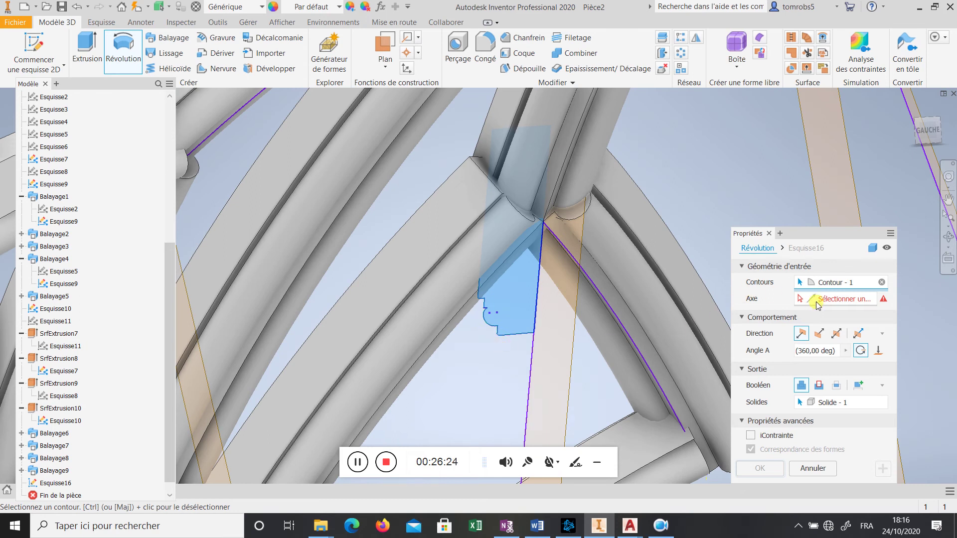
left_click(817, 301)
left_click(532, 365)
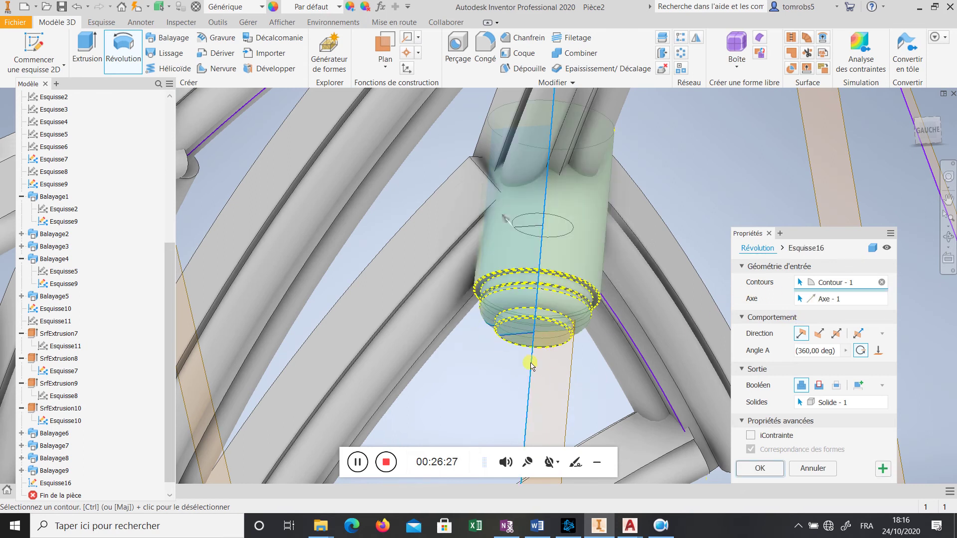
Inspect the 360° revolved boss preview from several angles, then cancel the revolve
middle_click_drag(472, 351, 546, 384, "shift")
left_click(923, 138)
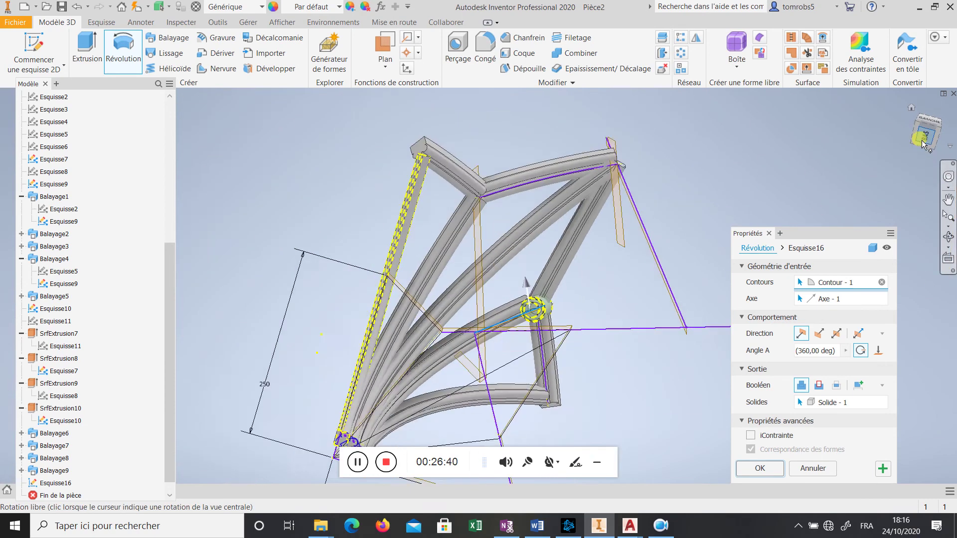
scroll(542, 307, "down", 8)
scroll(517, 286, "down", 5)
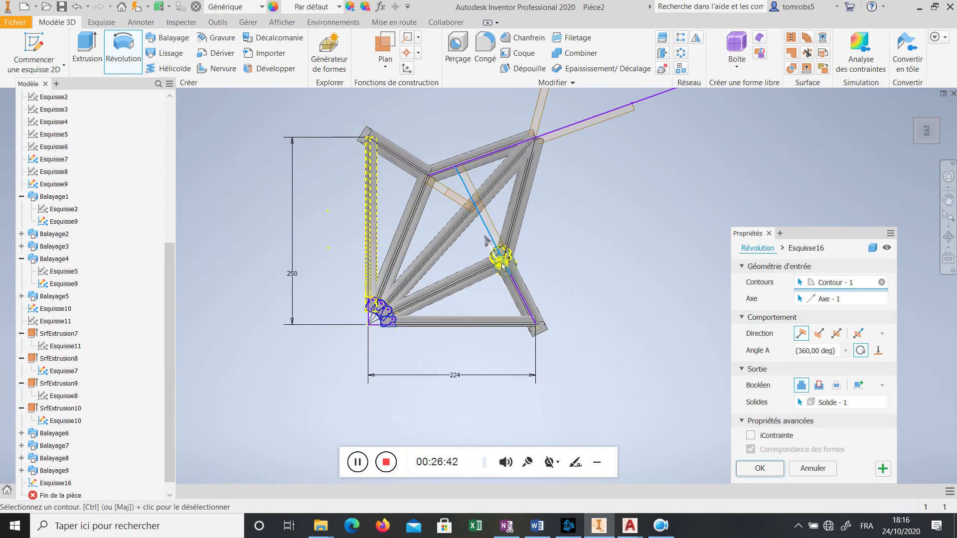
middle_click_drag(563, 249, 423, 245, "shift")
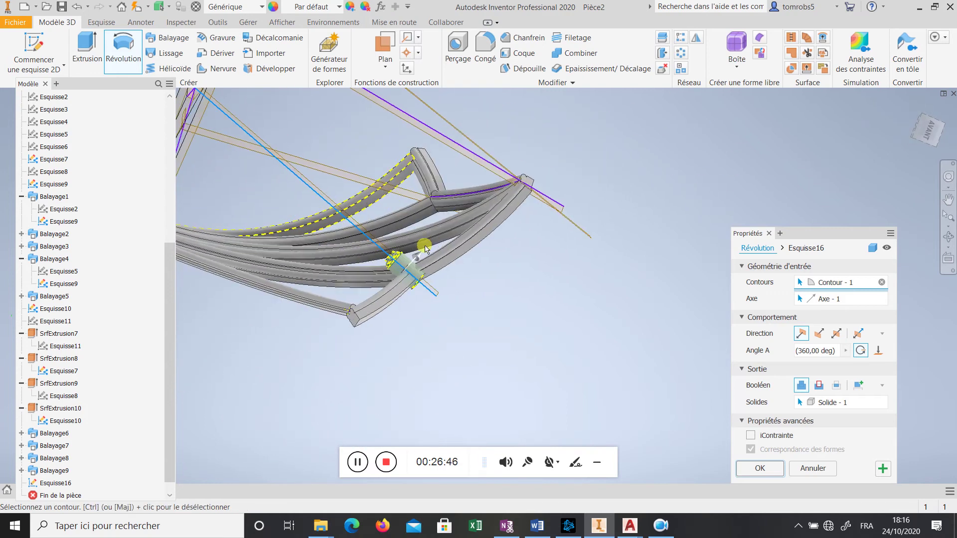
scroll(361, 274, "down", 5)
scroll(467, 280, "up", 5)
middle_click_drag(467, 280, 482, 200, "shift")
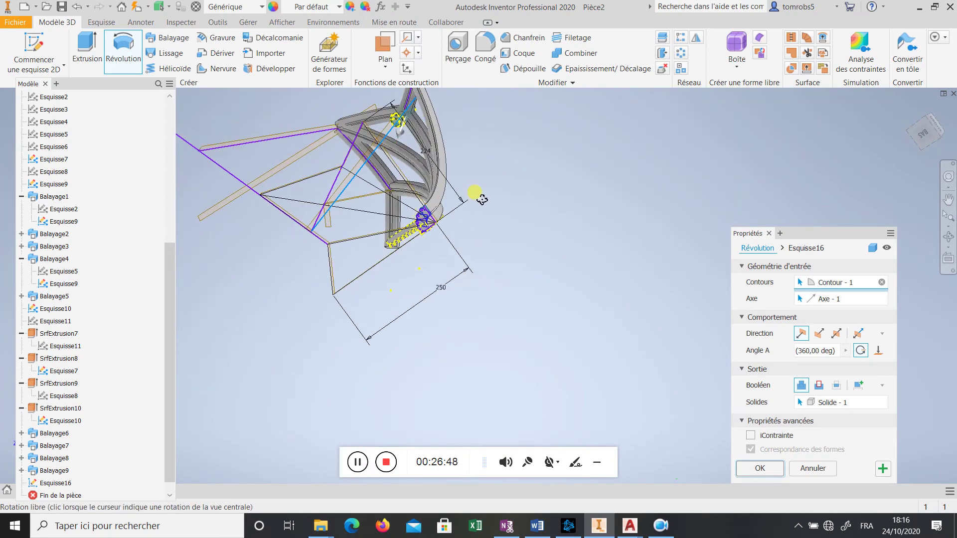
middle_click_drag(571, 237, 466, 169, "shift")
scroll(442, 239, "down", 5)
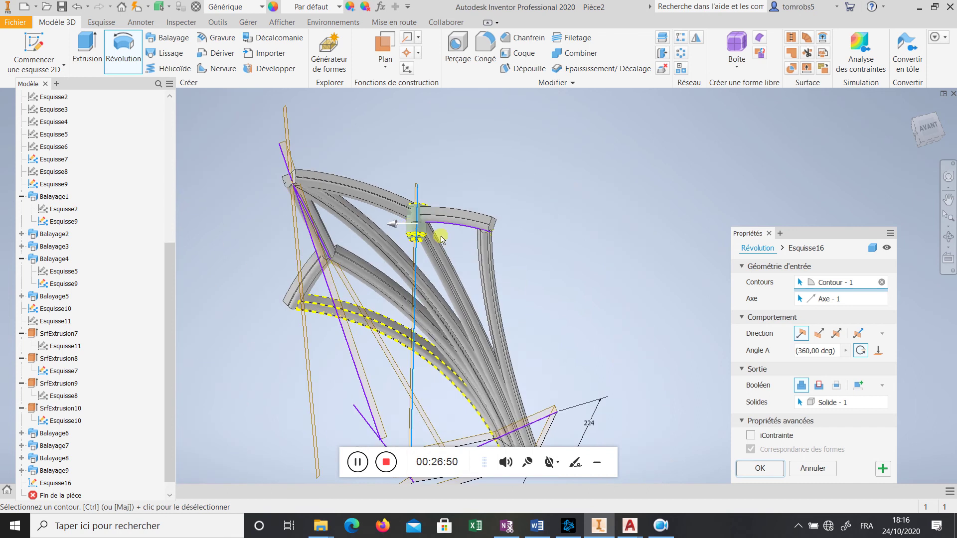
middle_click_drag(470, 241, 652, 305, "shift")
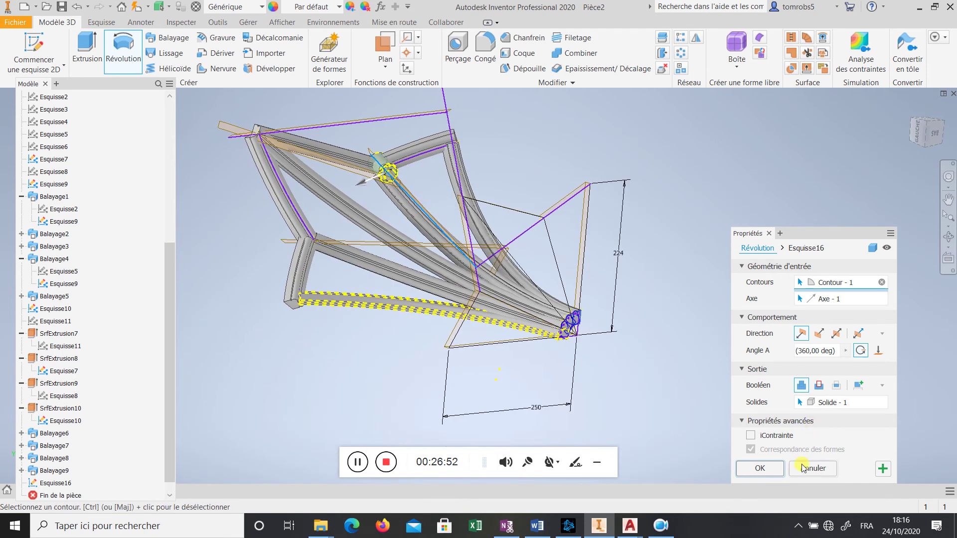
key("Escape")
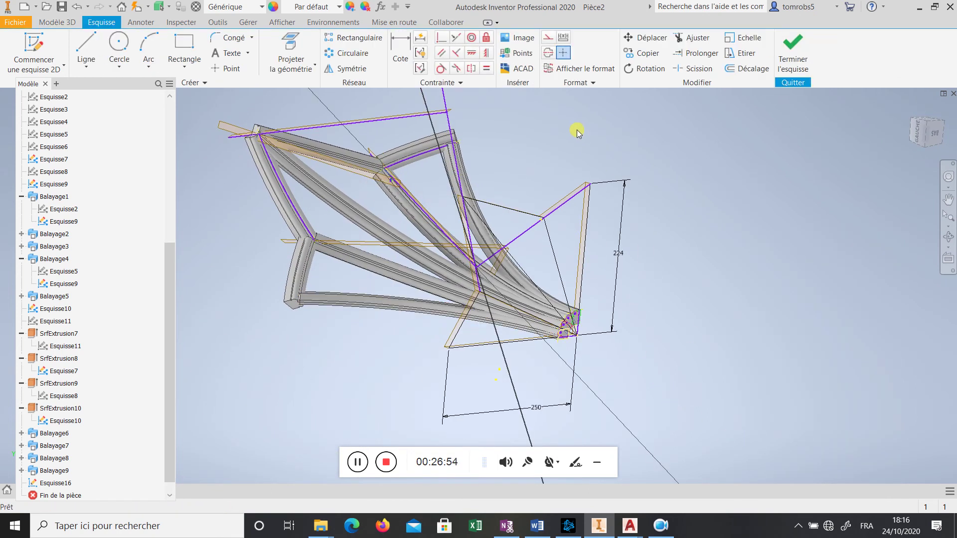
Undo the last change, exit Esquisse16 back to Modèle 3D, and orbit around the rib ends
scroll(379, 158, "down", 5)
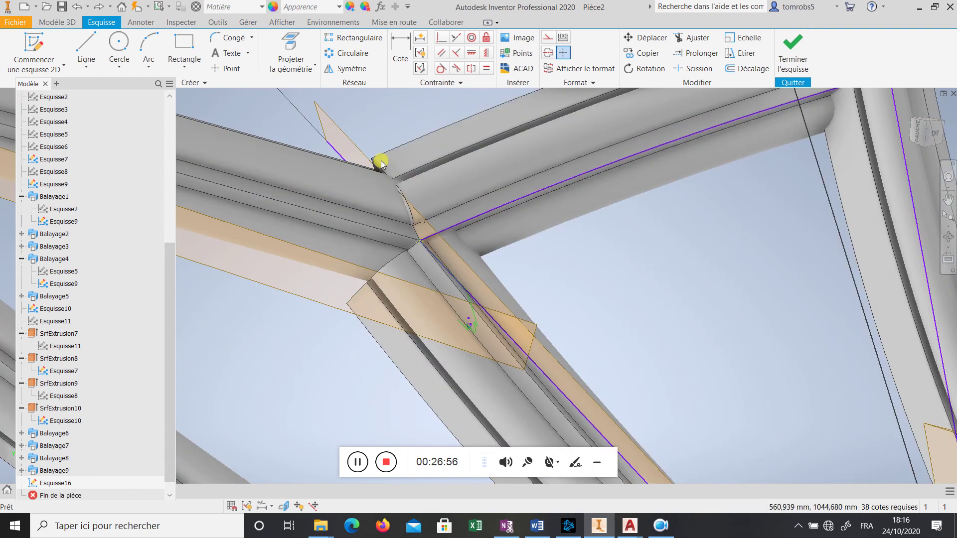
key("ctrl+z")
key("ctrl+z")
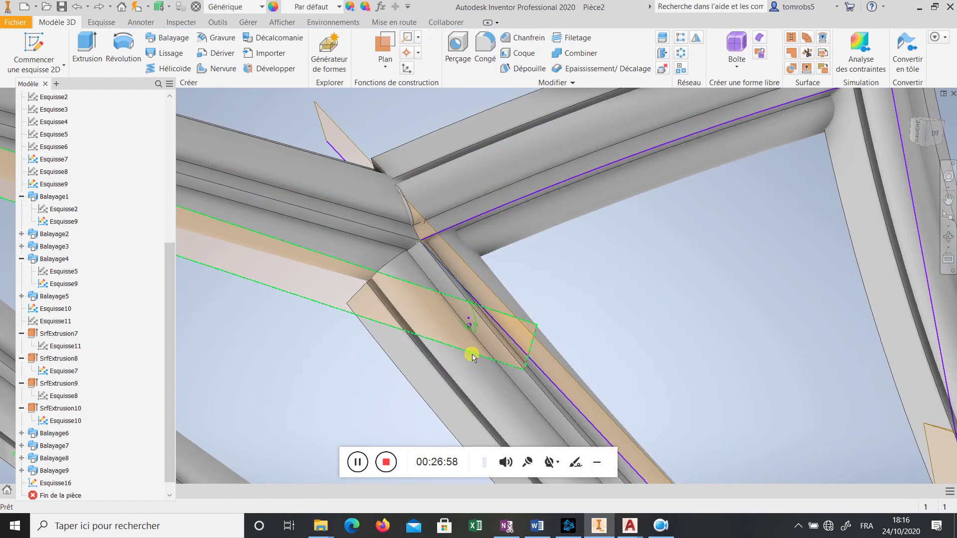
scroll(495, 281, "up", 3)
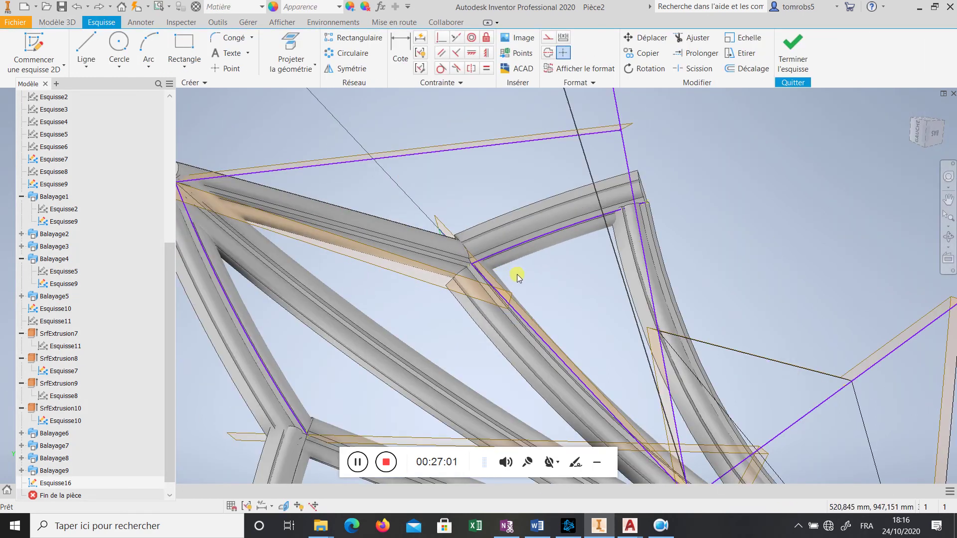
middle_click_drag(517, 275, 573, 283, "shift")
scroll(573, 285, "up", 4)
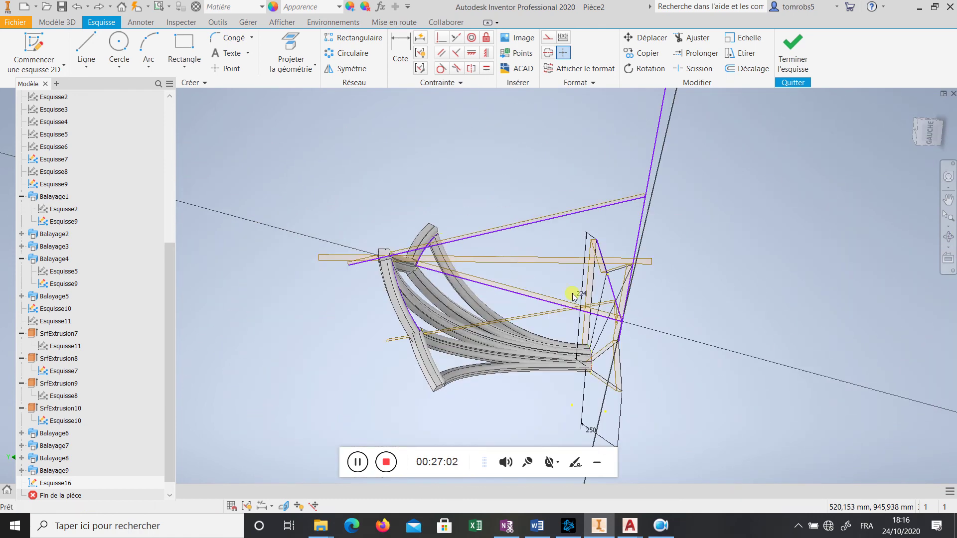
scroll(600, 312, "down", 5)
scroll(613, 321, "up", 3)
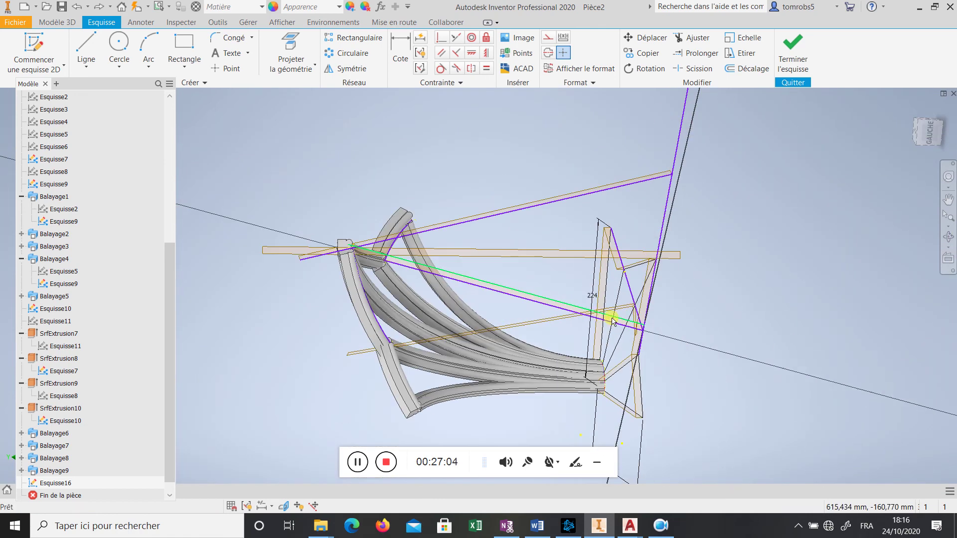
left_click(793, 47)
mouse_move(701, 358)
middle_mouse_down("shift")
mouse_move(760, 382)
mouse_move(786, 359)
mouse_move(741, 338)
mouse_move(712, 376)
mouse_move(695, 380)
mouse_move(656, 308)
middle_mouse_up("shift")
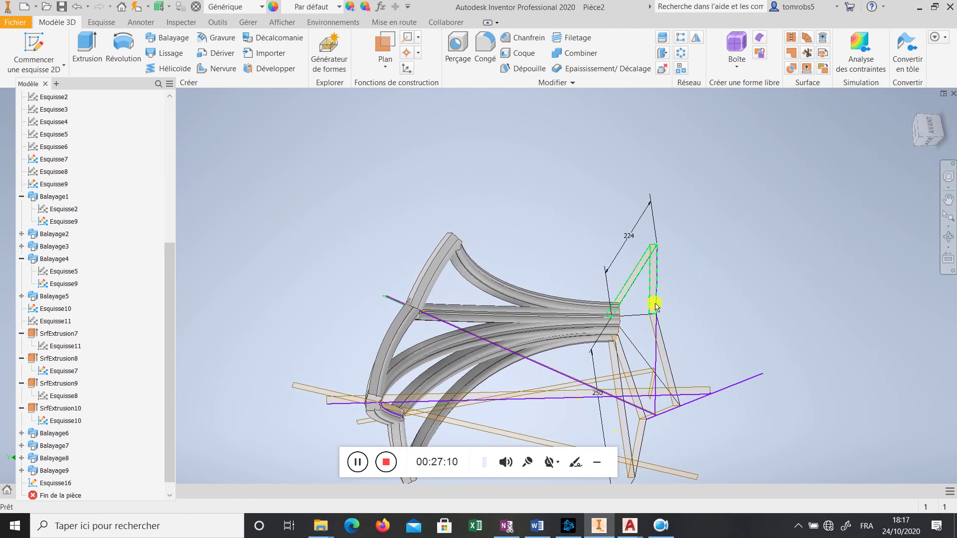
scroll(643, 306, "down", 5)
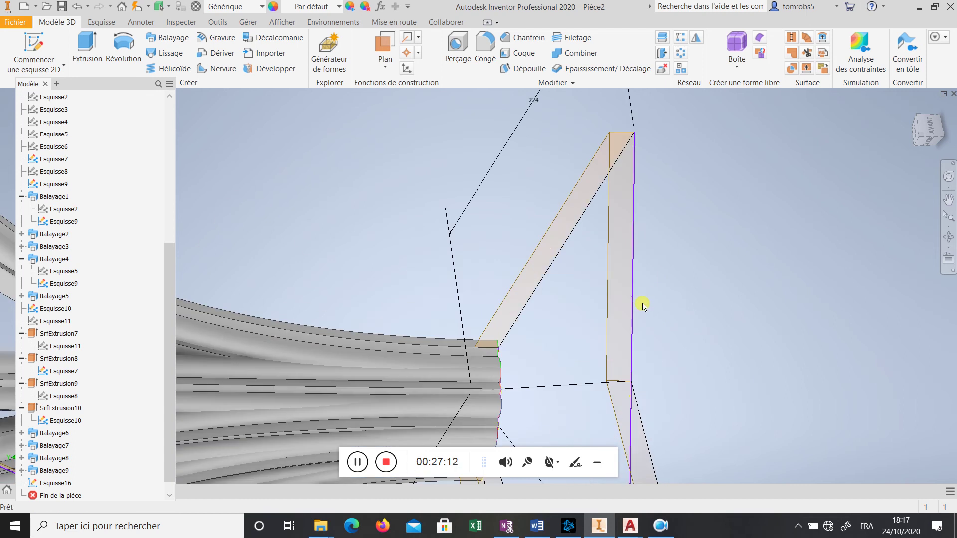
right_click(618, 335)
Create a new sketch on the flat end plane and project the rib edge and intersection point
left_click(623, 365)
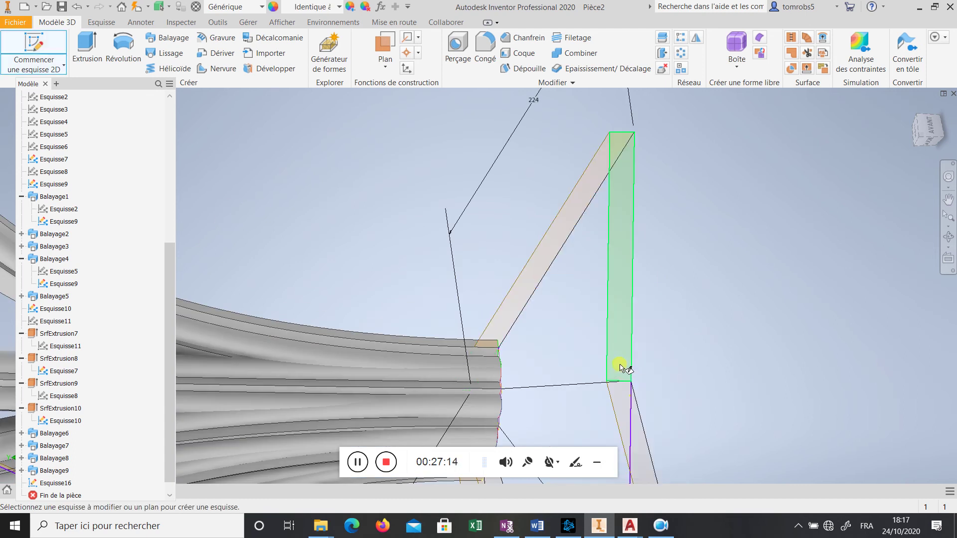
left_click(621, 368)
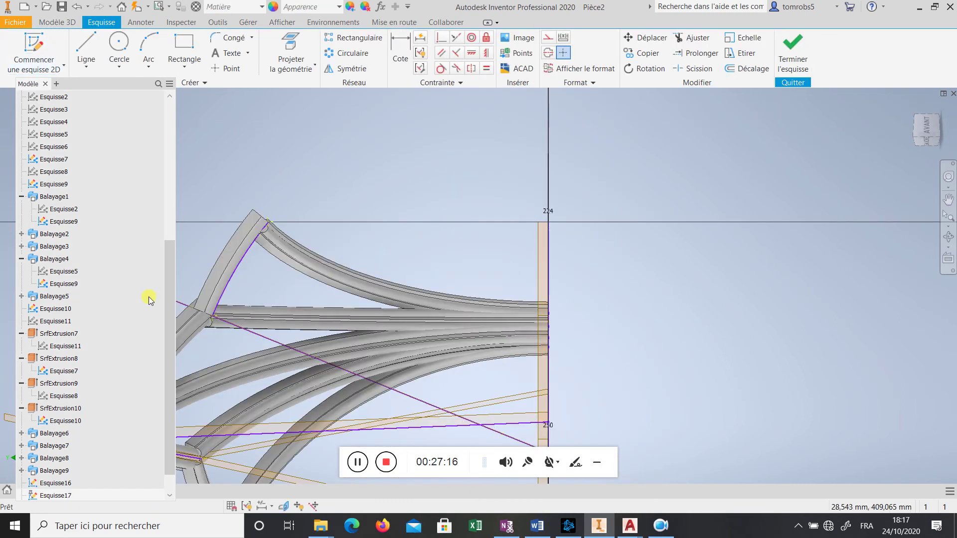
scroll(229, 317, "down", 5)
middle_click_drag(228, 317, 539, 271)
scroll(379, 299, "down", 3)
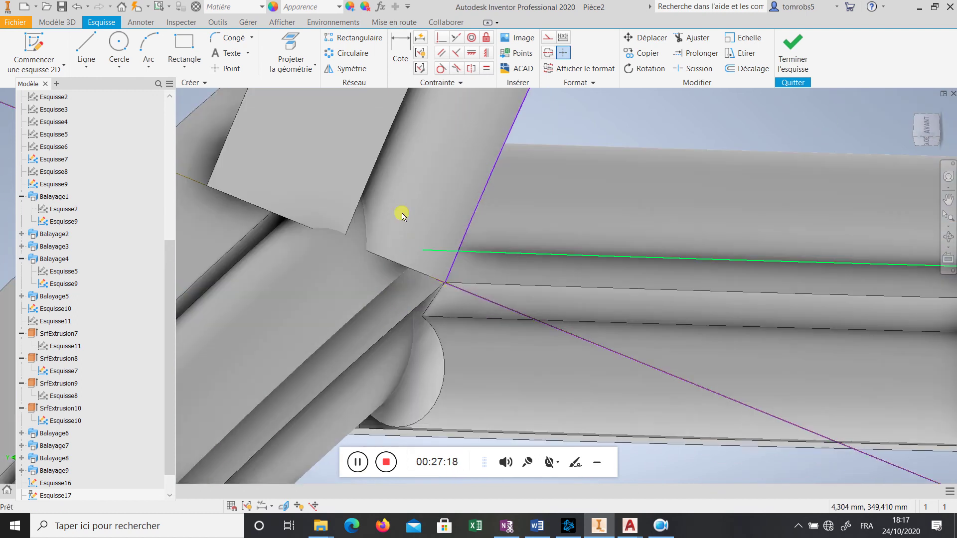
left_click(83, 40)
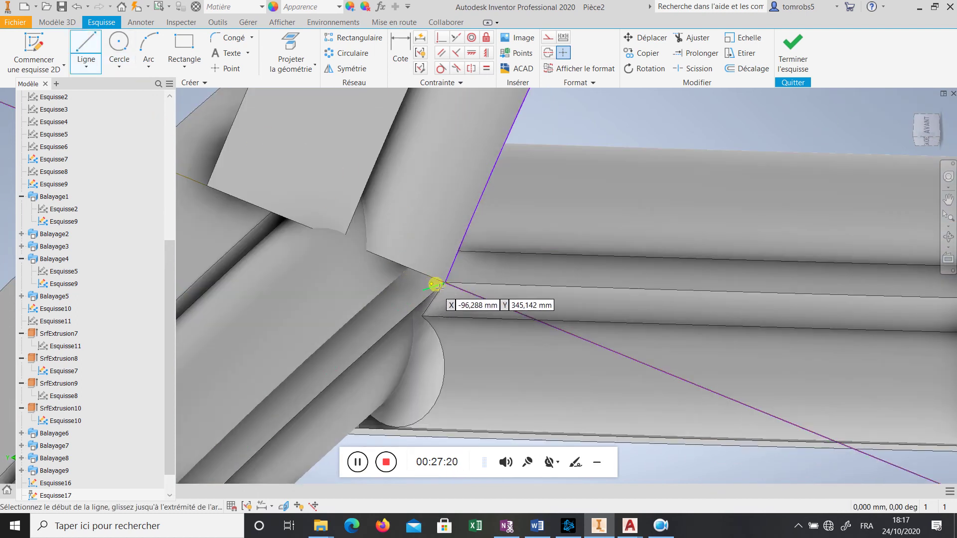
left_click(291, 43)
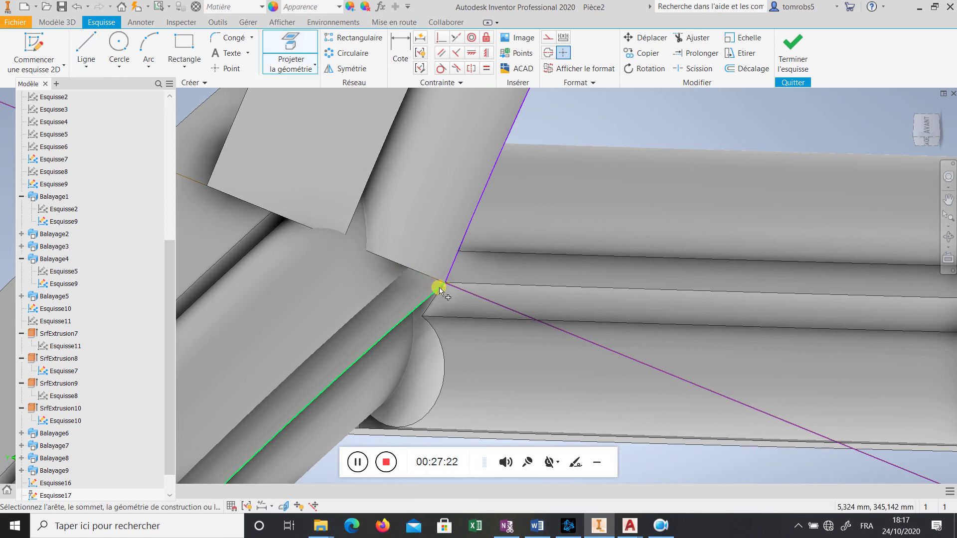
left_click(446, 285)
scroll(443, 282, "down", 3)
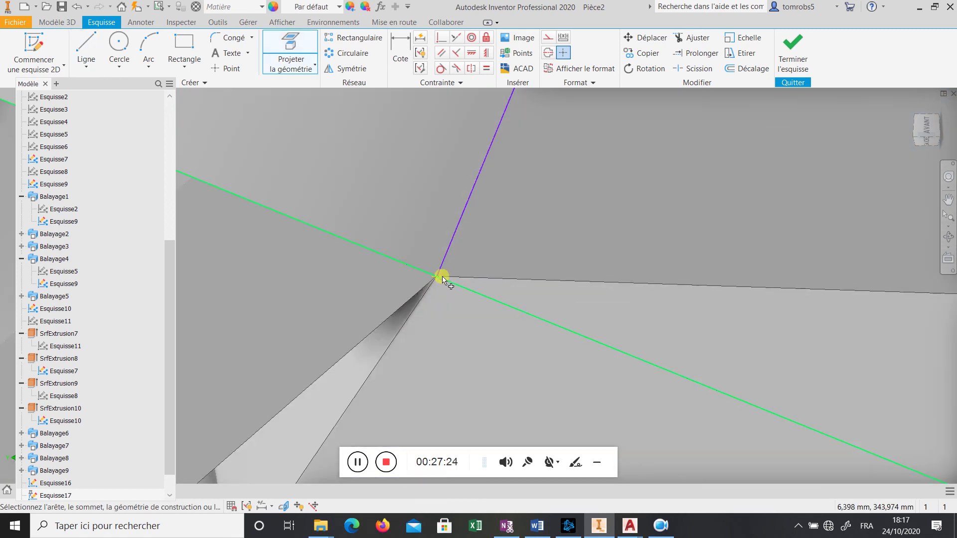
left_click(437, 279)
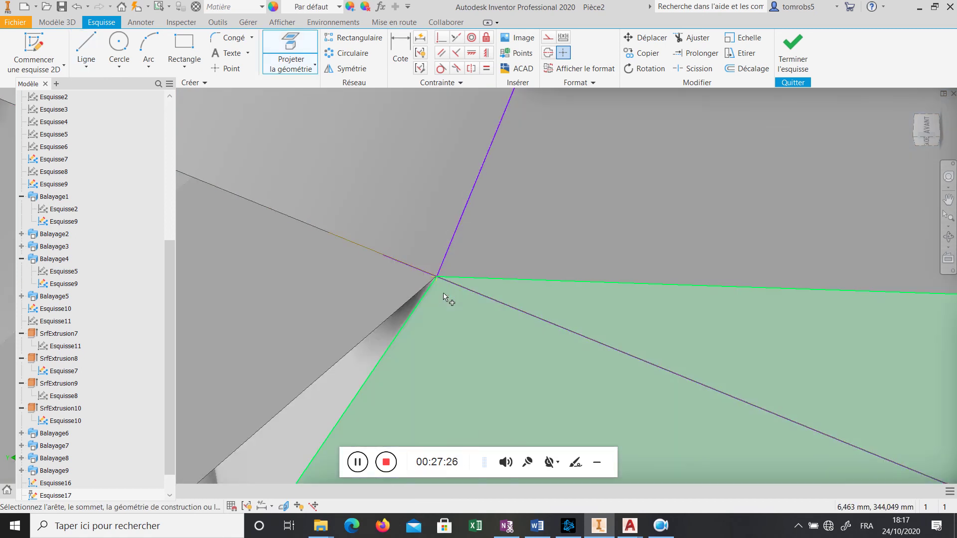
Draw a short line starting at the projected rib intersection
left_click(99, 46)
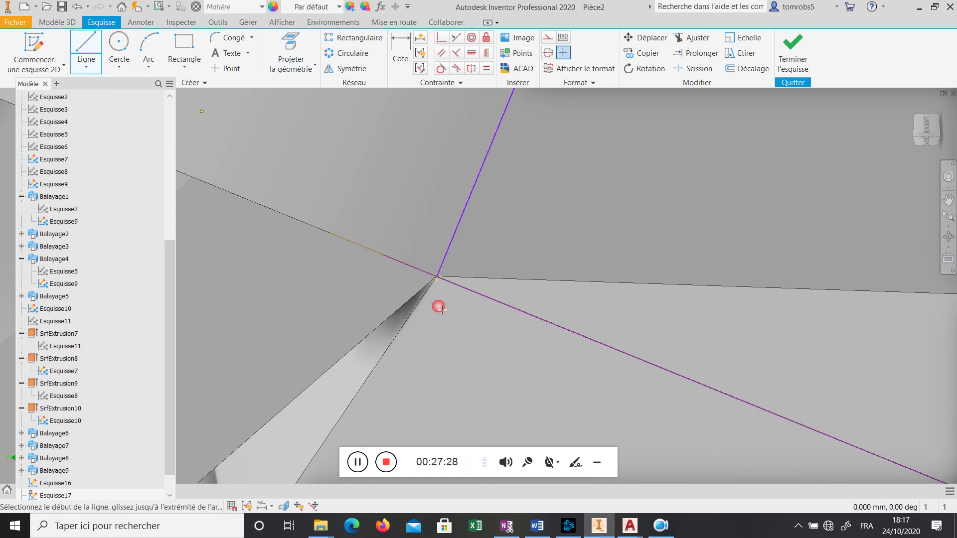
left_click(438, 277)
scroll(439, 277, "up", 5)
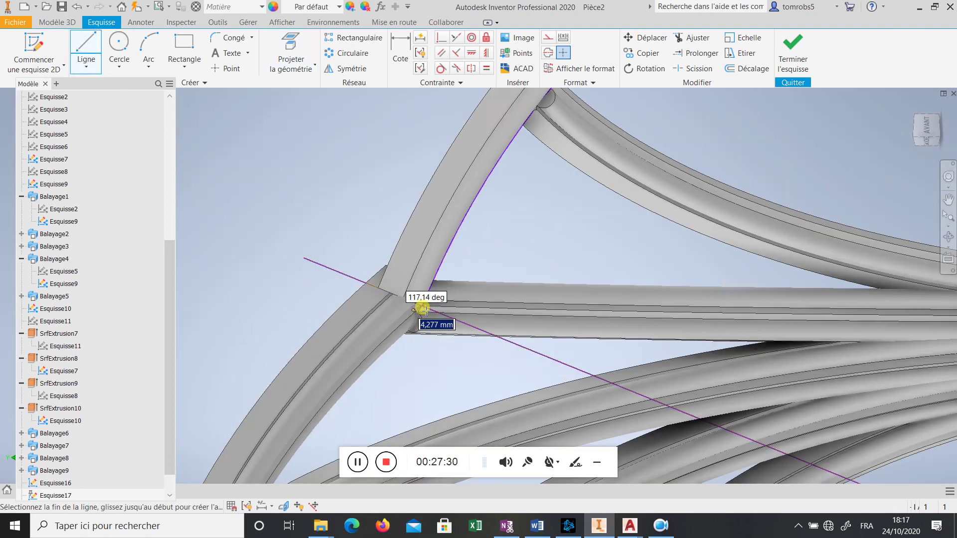
left_click(338, 306)
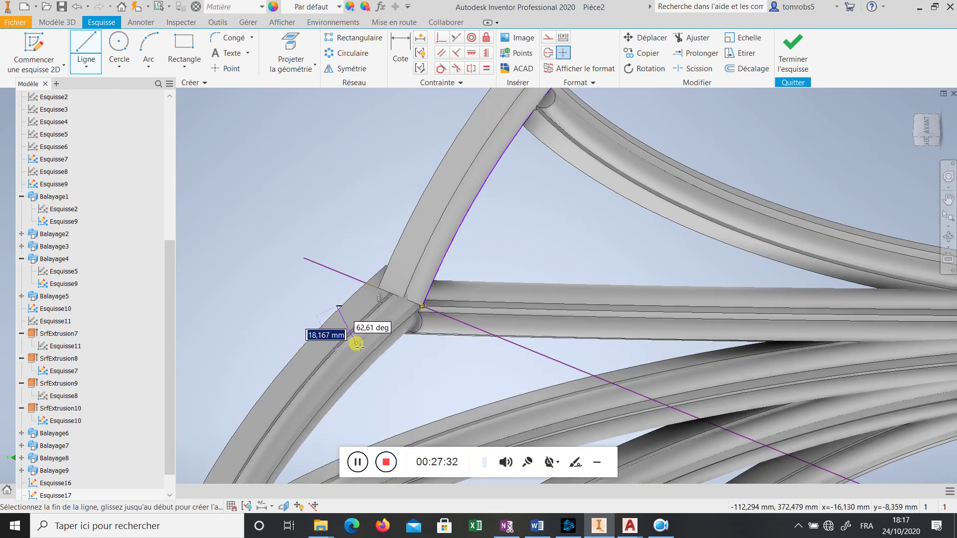
key("Escape")
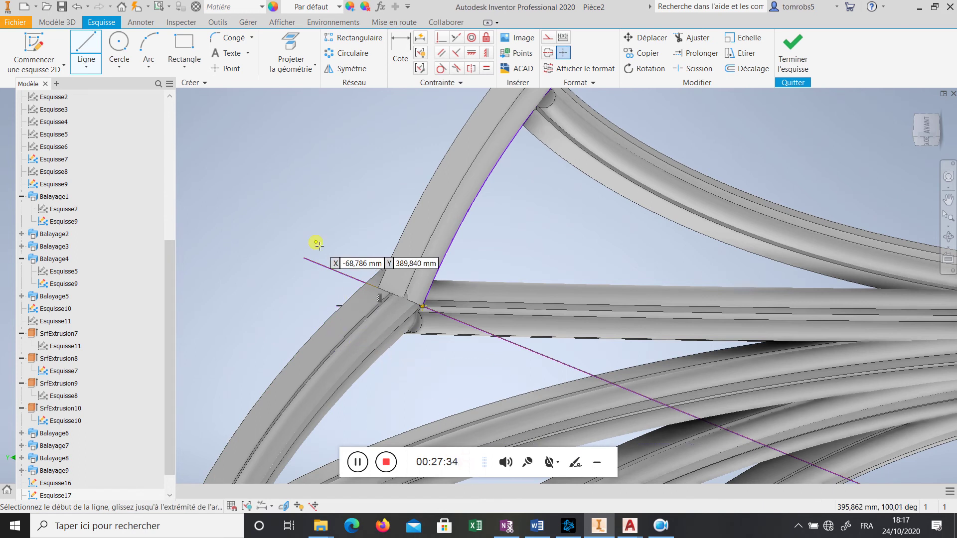
Paste the copied notched profile into the sketch and window-select its geometry
key("ctrl+v")
left_click(354, 199)
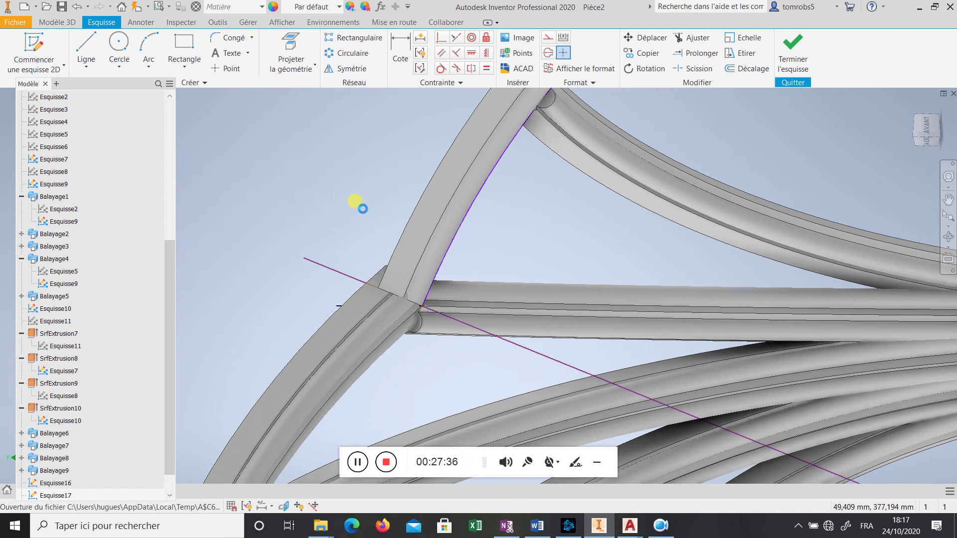
left_click_drag(208, 138, 370, 219)
scroll(333, 192, "up", 8)
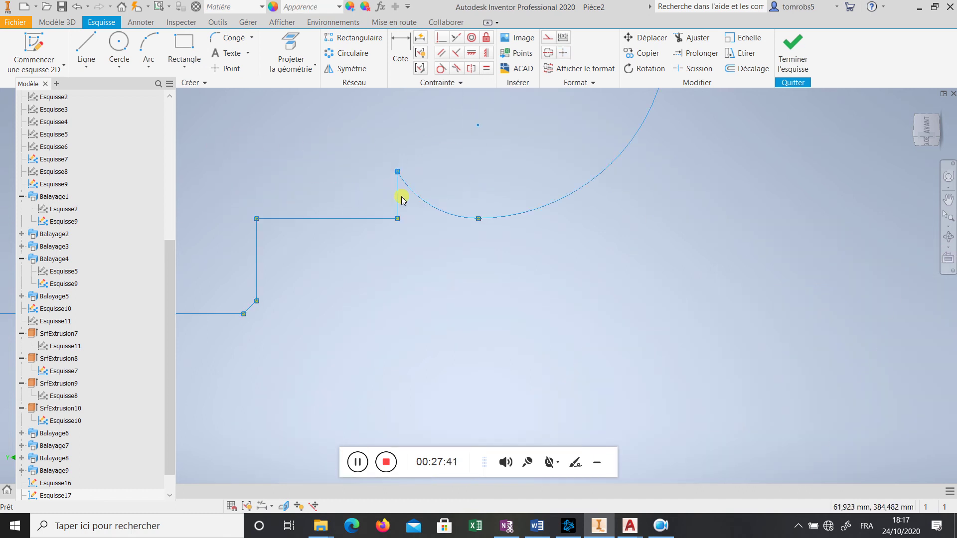
Extend the profile's short slanted line so its end meets the vertical line
scroll(418, 173, "down", 5)
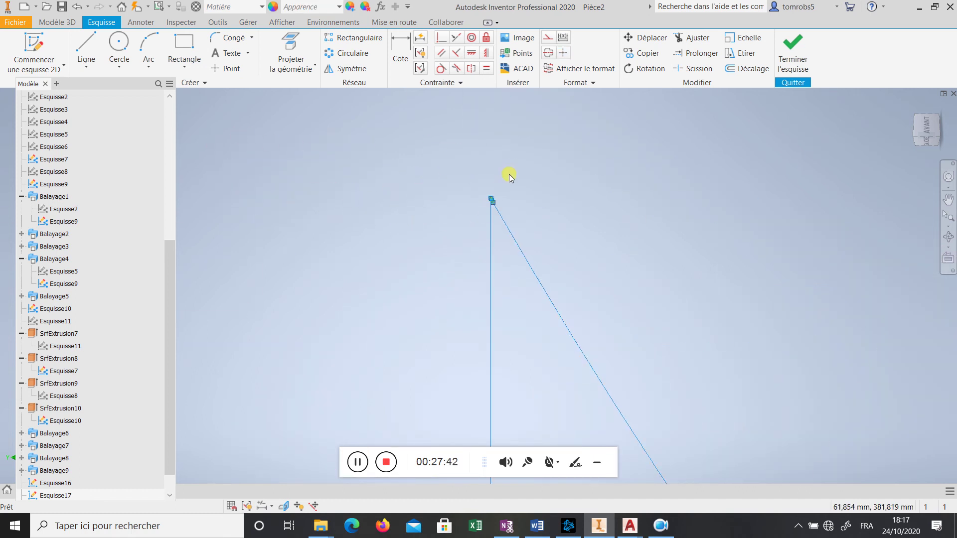
left_click_drag(452, 199, 503, 291)
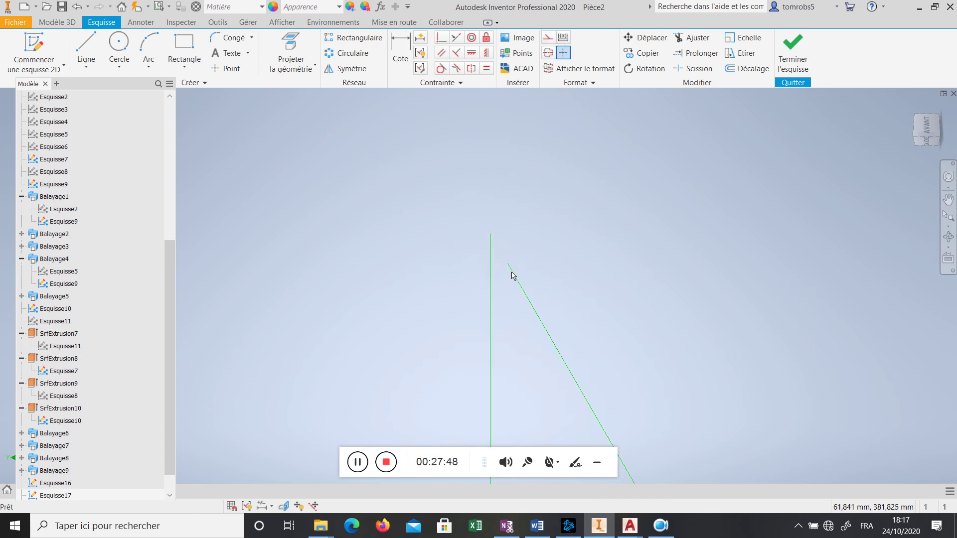
left_click_drag(508, 265, 498, 240)
scroll(498, 239, "up", 5)
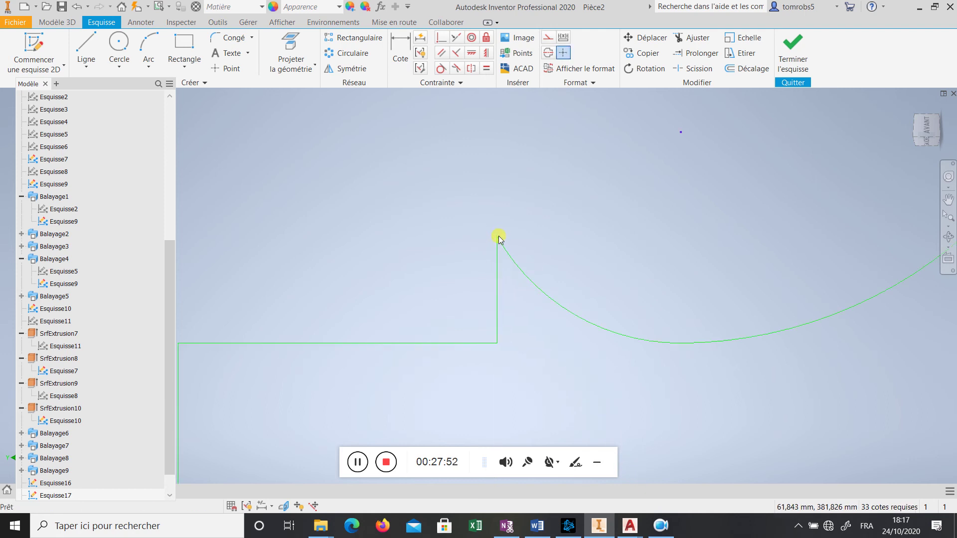
Move the whole profile from its corner onto the rib joint and finish Esquisse17
left_click_drag(220, 149, 650, 324)
scroll(501, 291, "up", 6)
scroll(501, 291, "down", 4)
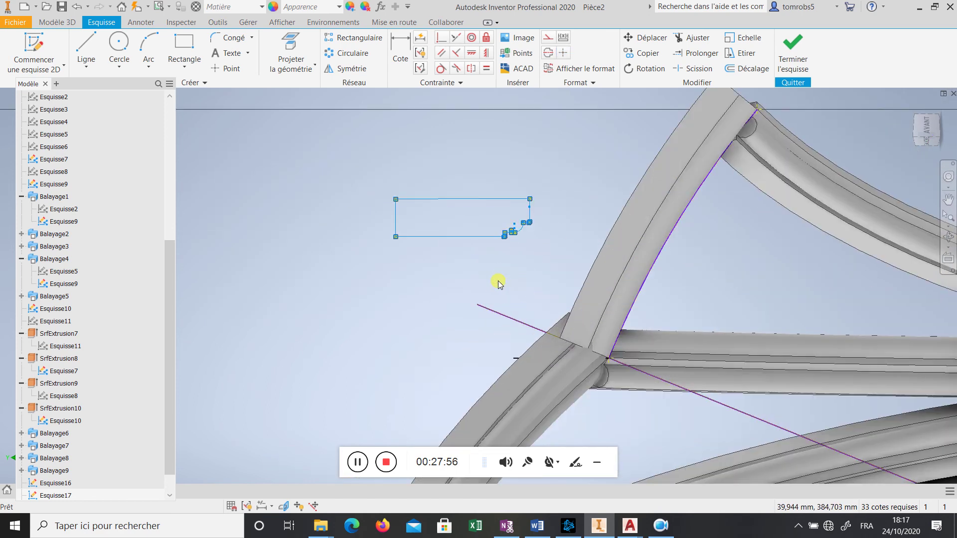
scroll(498, 280, "up", 4)
scroll(497, 289, "down", 3)
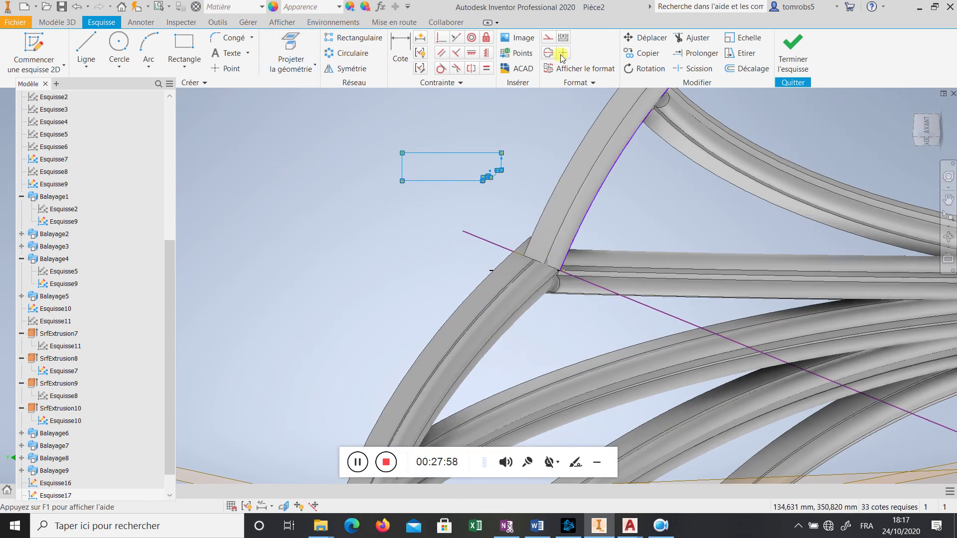
left_click(630, 38)
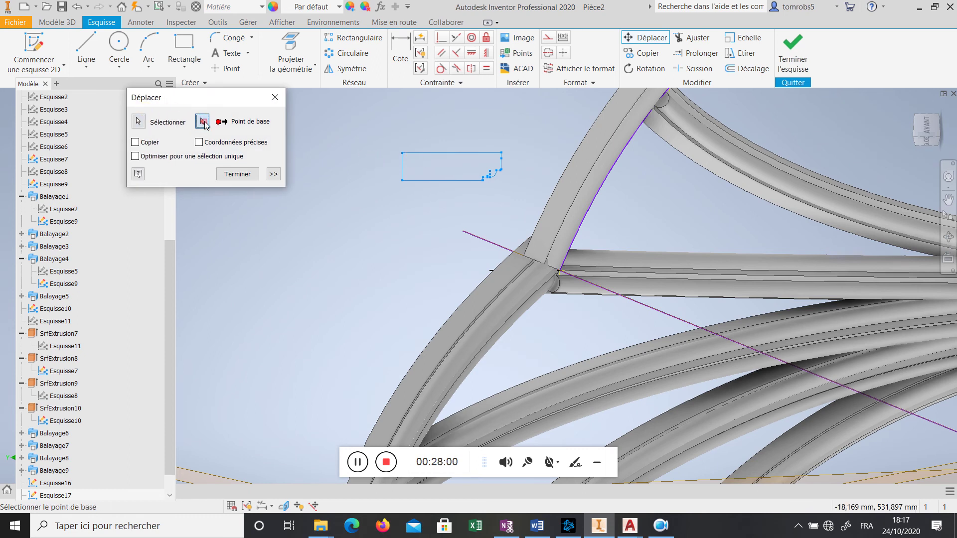
left_click(402, 154)
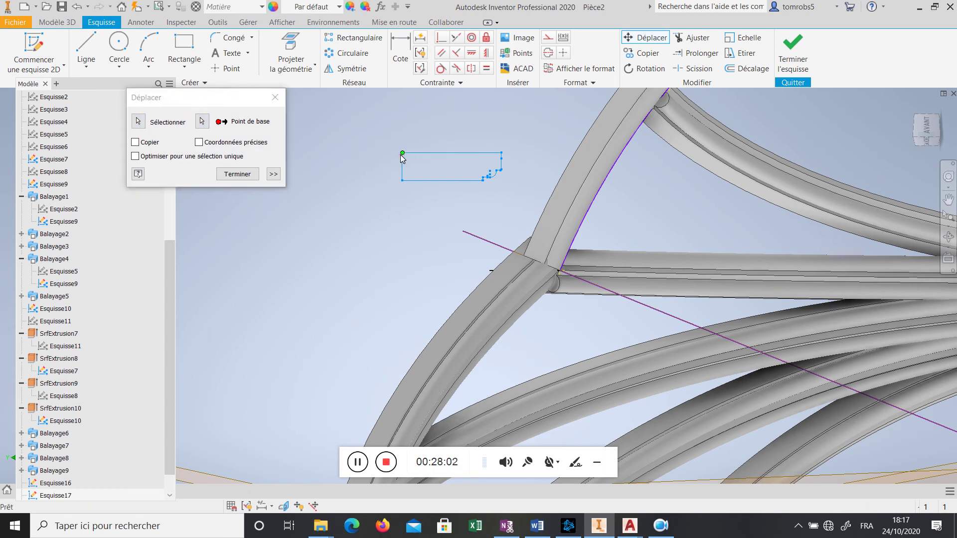
left_click(490, 272)
left_click(242, 174)
right_click(376, 226)
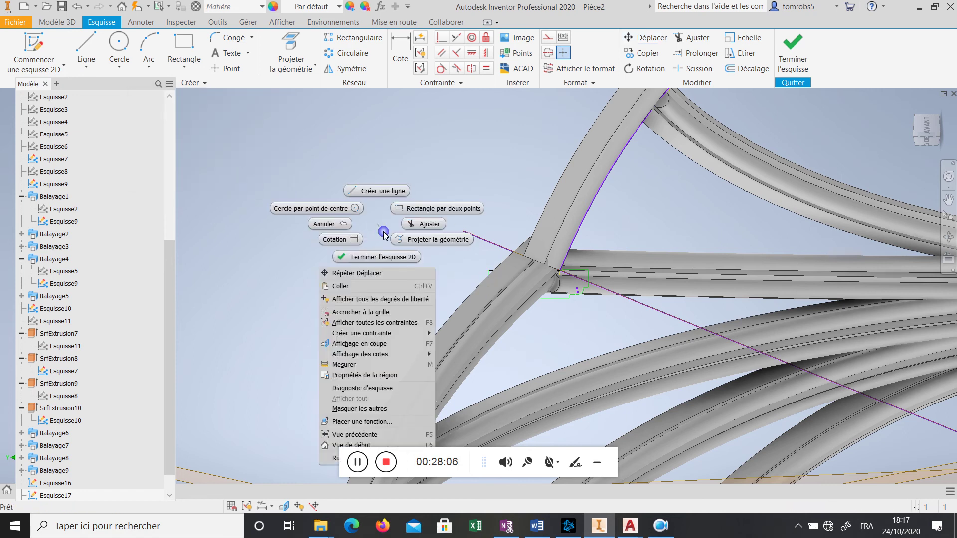
left_click(398, 255)
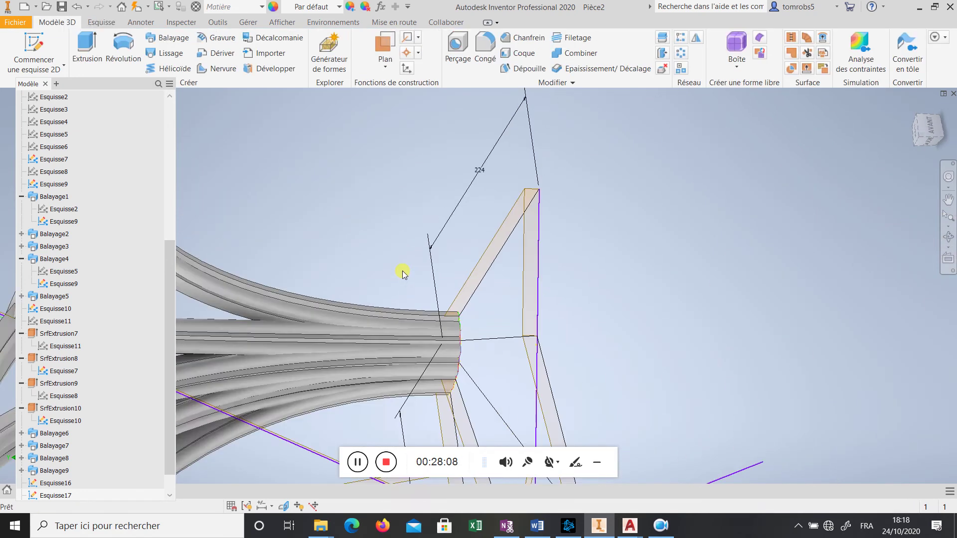
Revolve Contour - 1 360° around the rib edge, creating the Révolution1 boss at the joint
scroll(302, 260, "up", 8)
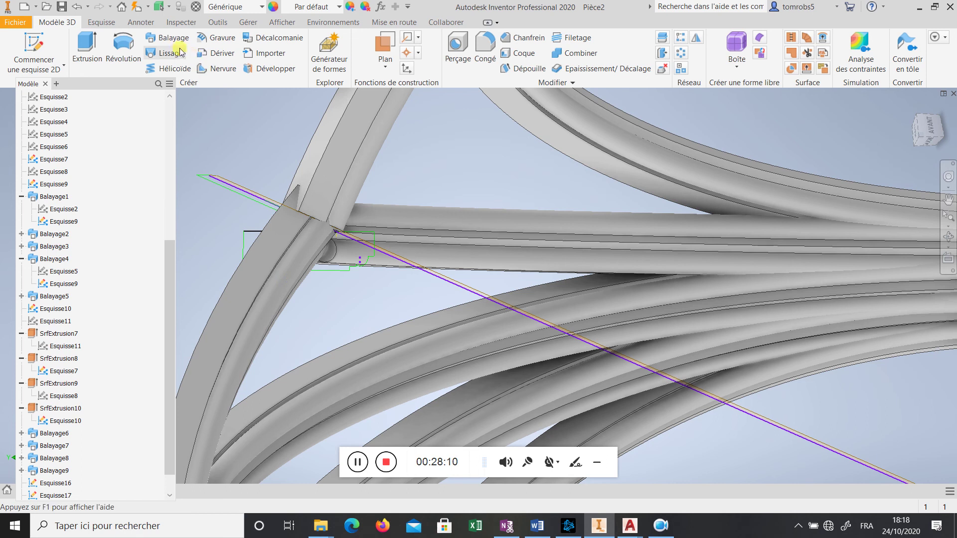
left_click(123, 47)
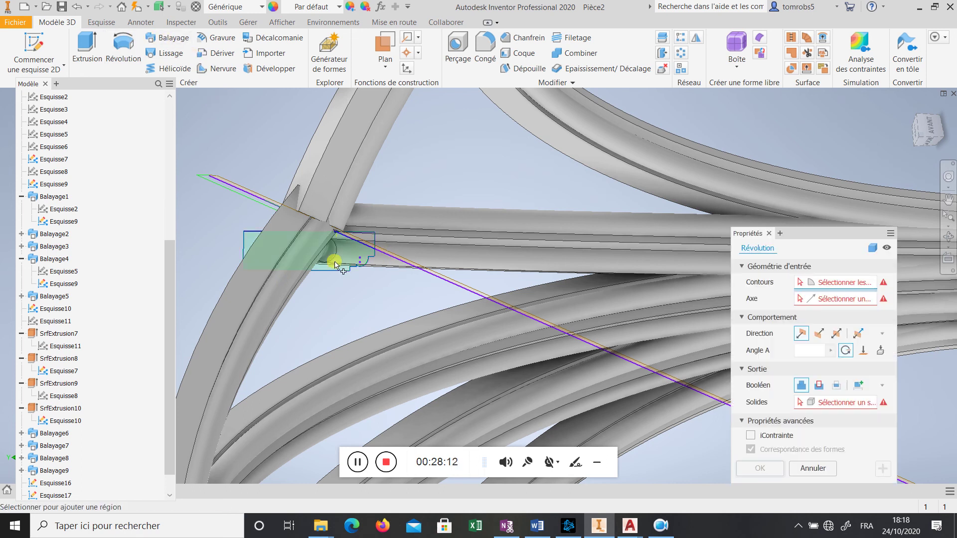
left_click(810, 300)
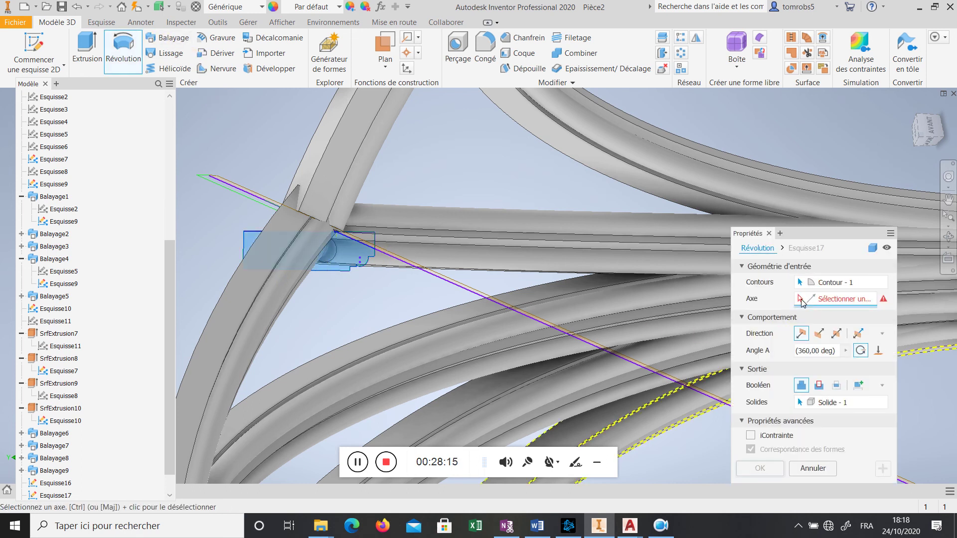
left_click(367, 235)
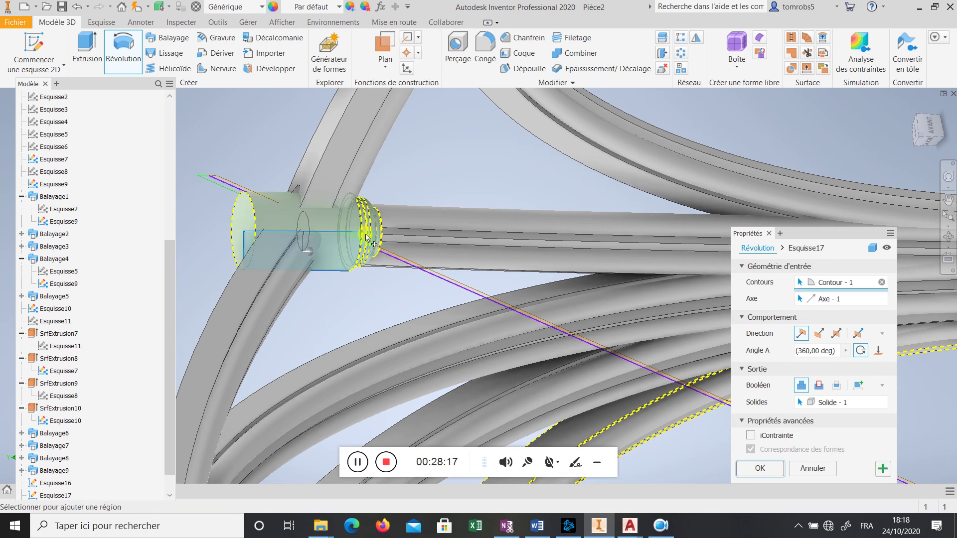
middle_click_drag(483, 342, 391, 304, "shift")
scroll(337, 183, "up", 6)
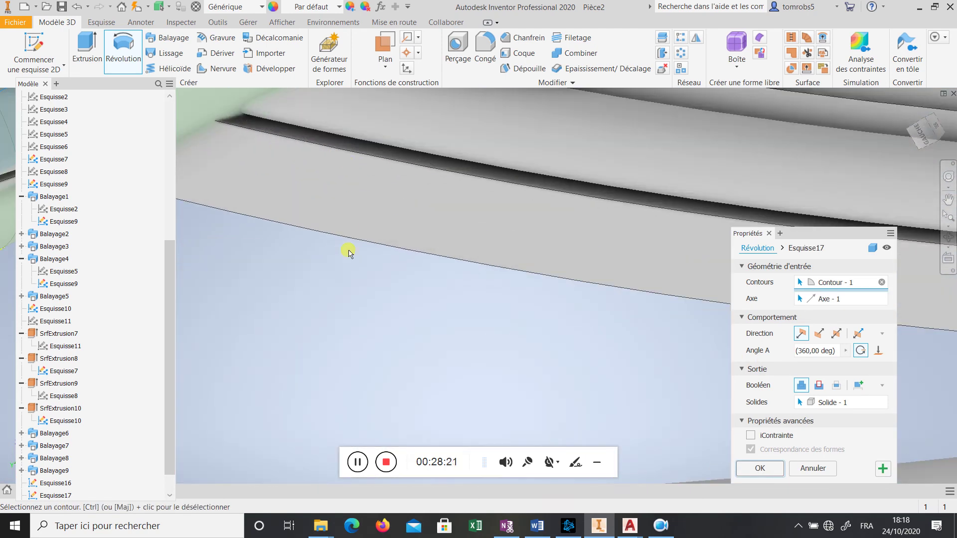
scroll(350, 247, "down", 6)
scroll(343, 199, "up", 3)
middle_click_drag(348, 200, 353, 300, "shift")
scroll(357, 338, "up", 3)
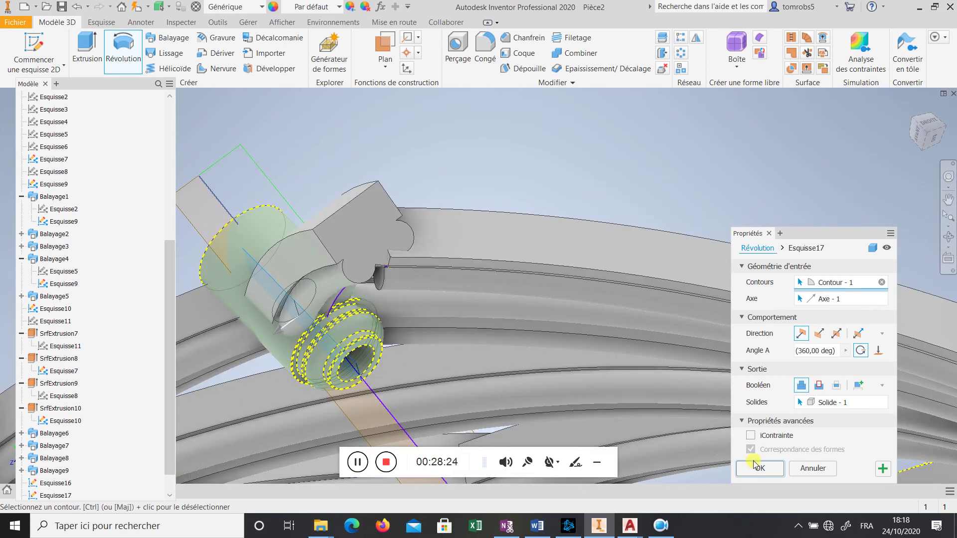
left_click(772, 471)
scroll(391, 315, "up", 5)
scroll(380, 312, "down", 4)
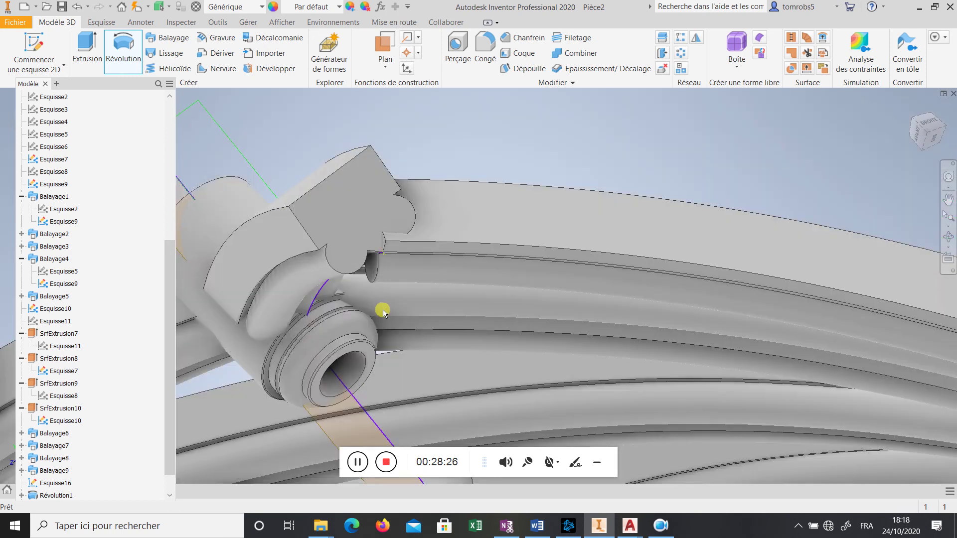
scroll(327, 322, "down", 3)
Open the boss sketch Esquisse17 for editing and select its profile lines, arc and rectangle
middle_click_drag(334, 288, 573, 269, "shift")
scroll(356, 255, "down", 5)
scroll(164, 398, "down", 1)
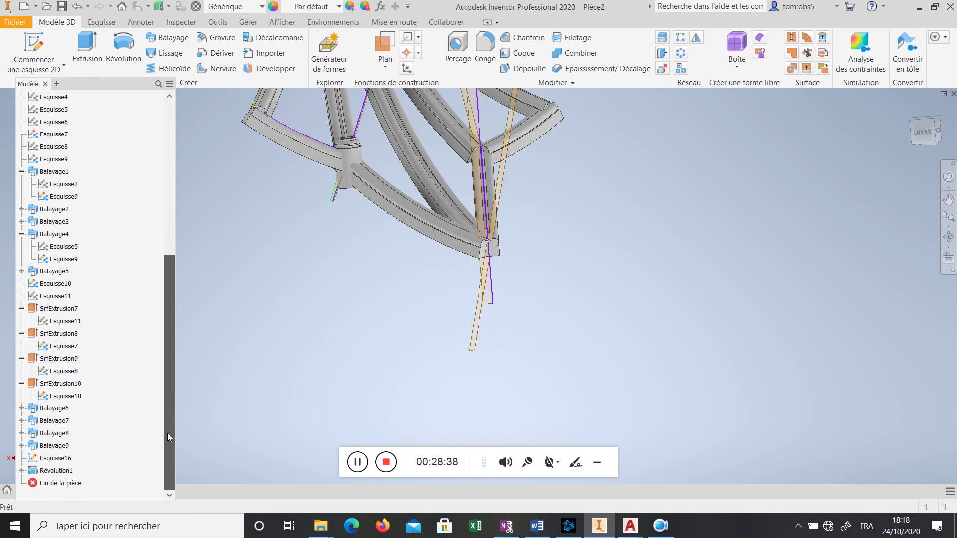
double_click(43, 484)
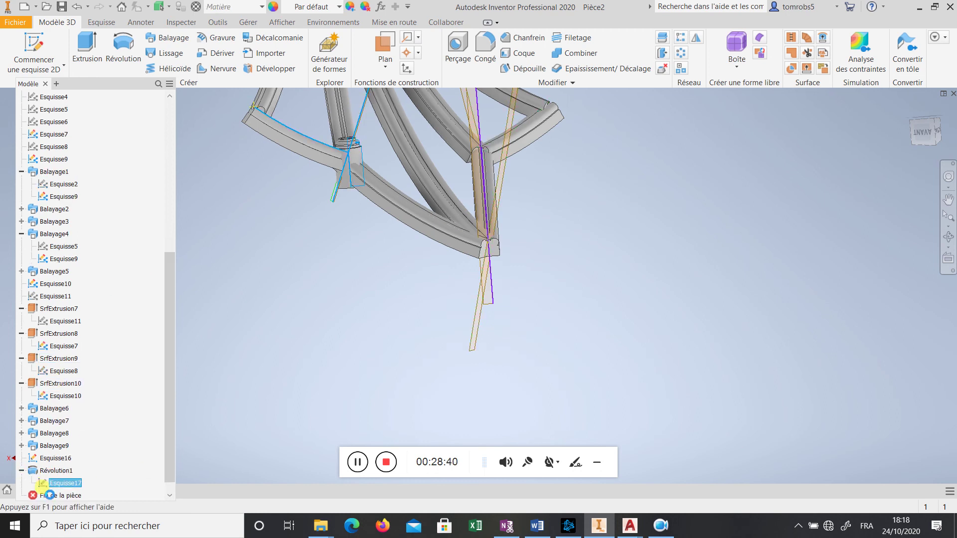
scroll(383, 344, "up", 5)
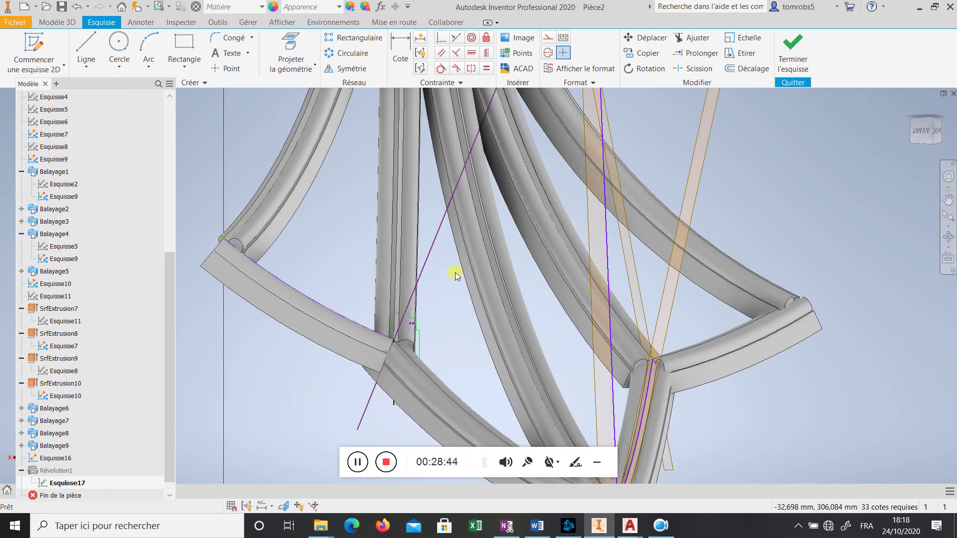
mouse_move(455, 275)
left_mouse_down()
mouse_move(348, 438)
mouse_move(334, 443)
left_mouse_up()
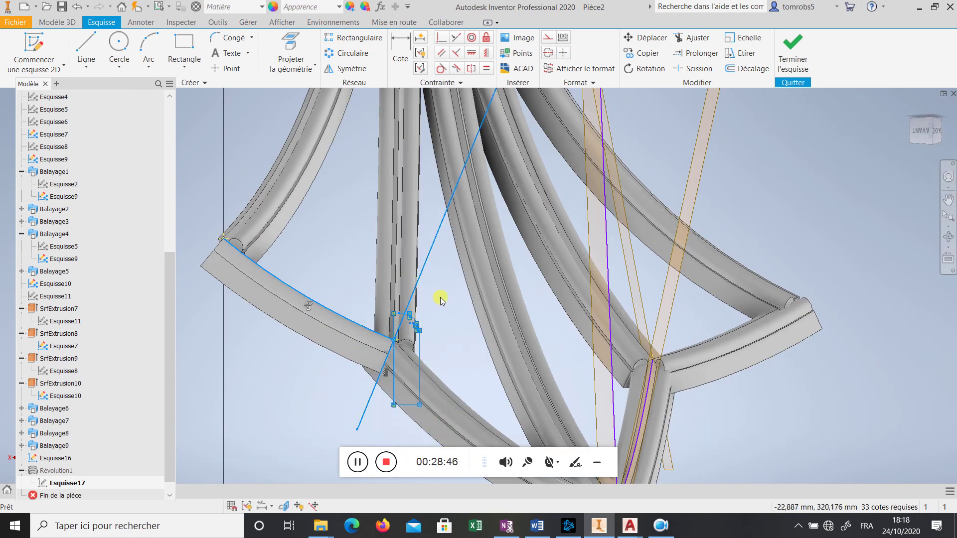
mouse_move(449, 287)
left_mouse_down()
mouse_move(423, 414)
mouse_move(391, 424)
left_mouse_up()
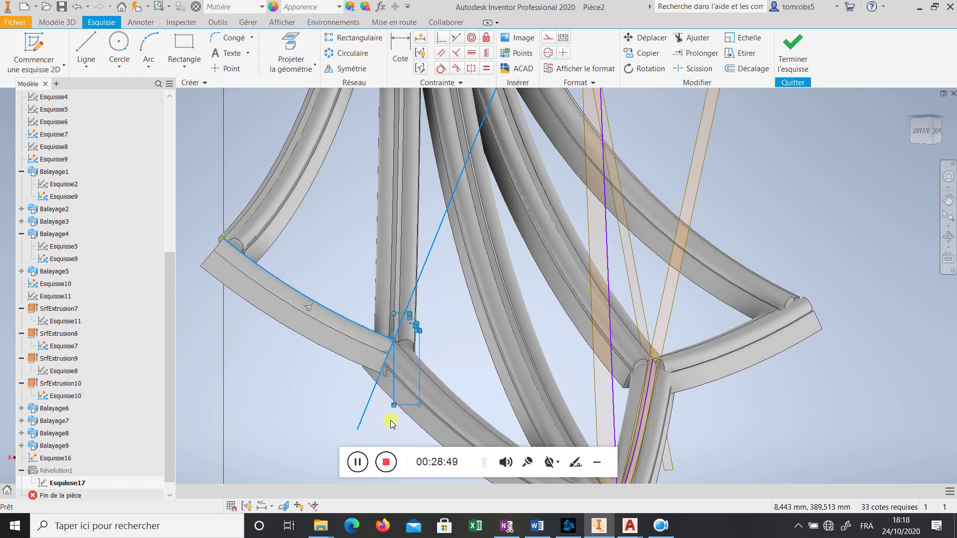
Clear the geometry selection and finish Esquisse17, returning to the 3D model
scroll(389, 333, "down", 5)
scroll(389, 330, "up", 6)
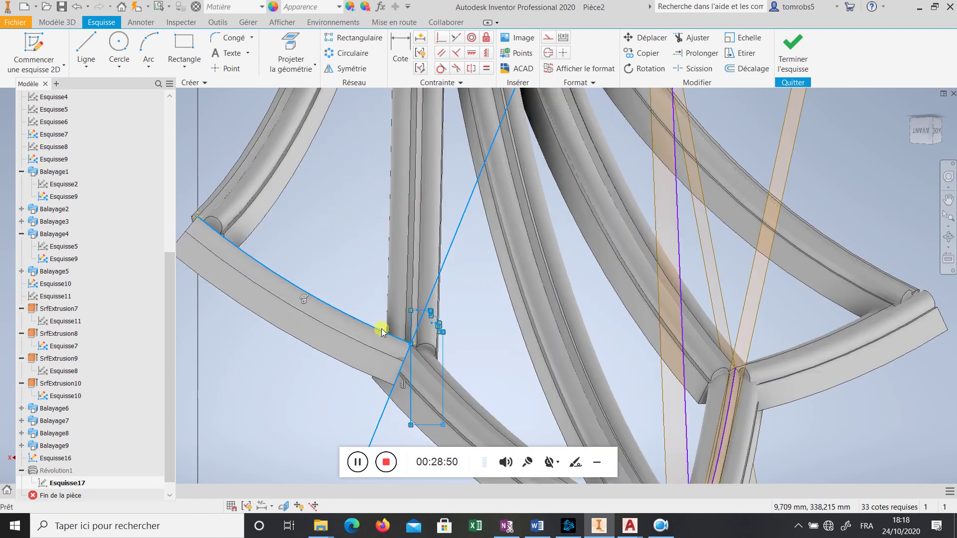
scroll(383, 352, "down", 5)
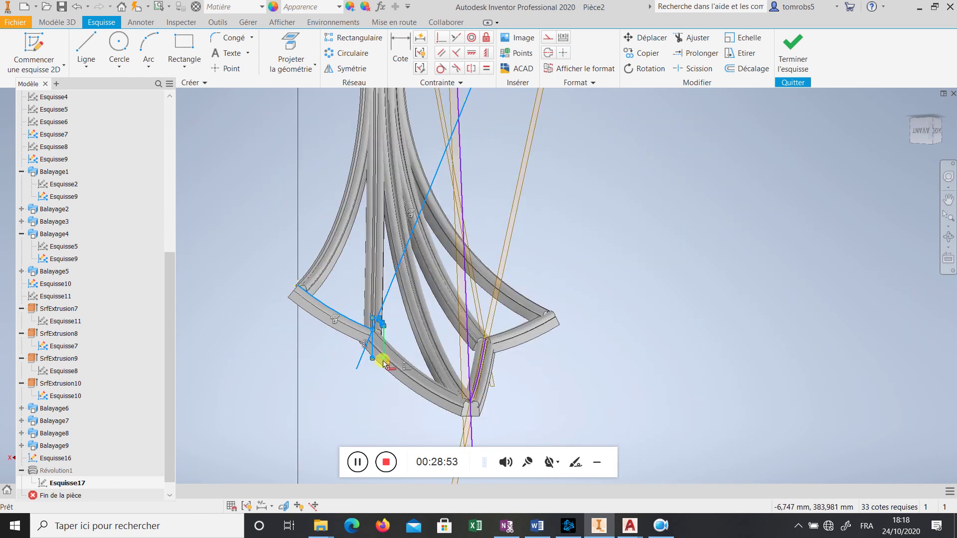
scroll(380, 353, "up", 4)
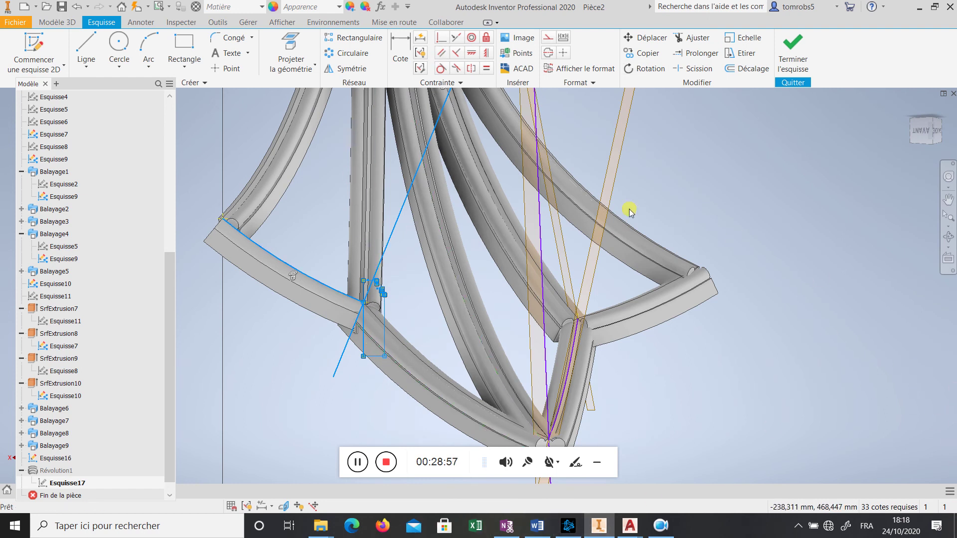
scroll(119, 384, "down", 1)
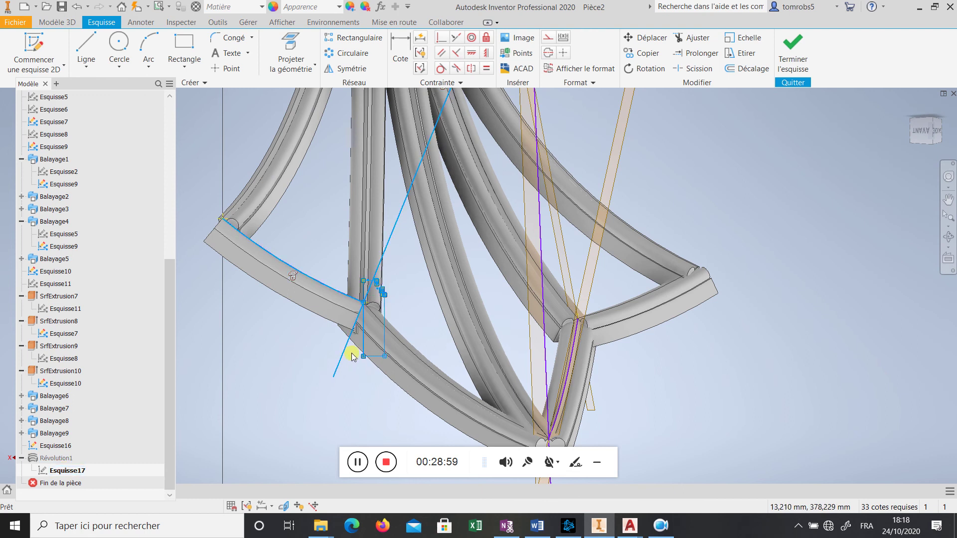
left_click(272, 357)
left_click(779, 53)
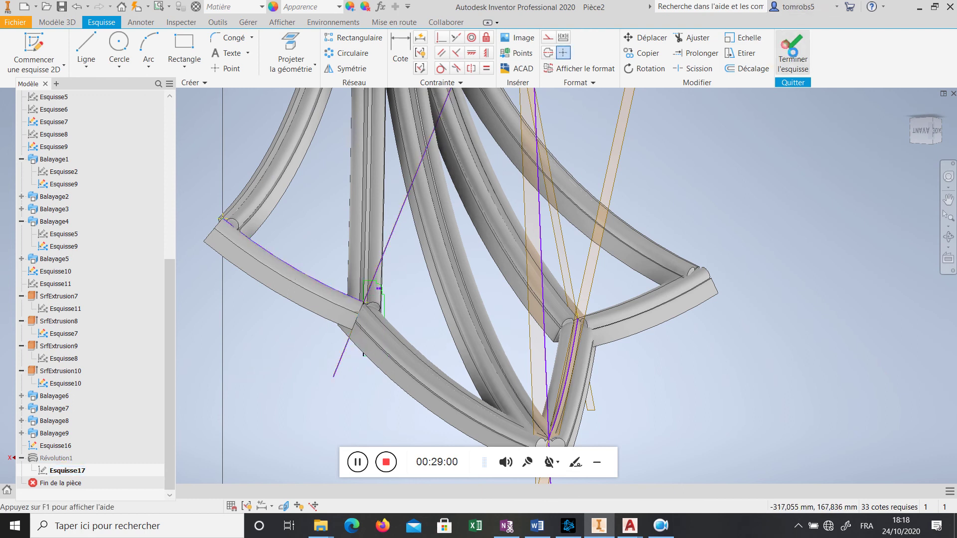
left_click(793, 55)
Toggle Esquisse17's visibility under Révolution1 and reopen the sketch for editing
left_click(75, 458)
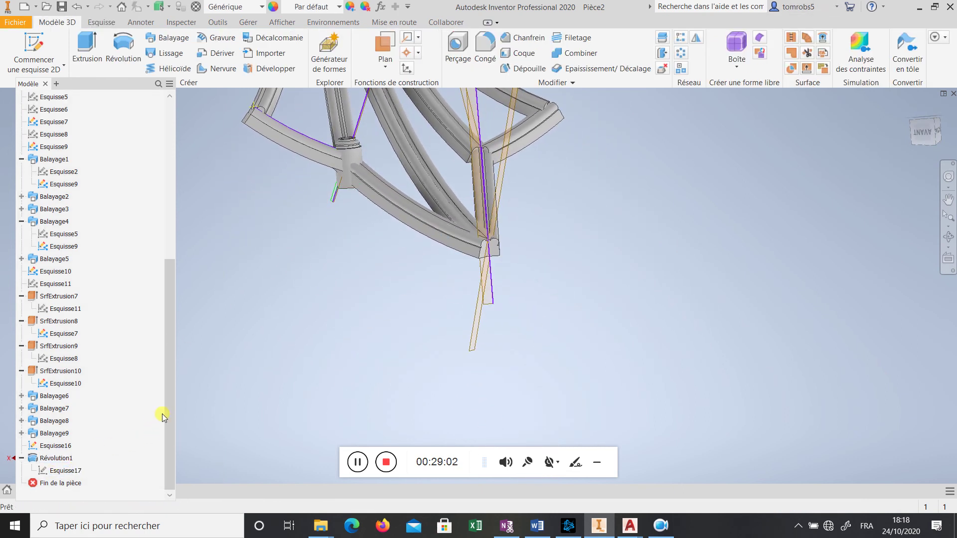
right_click(59, 474)
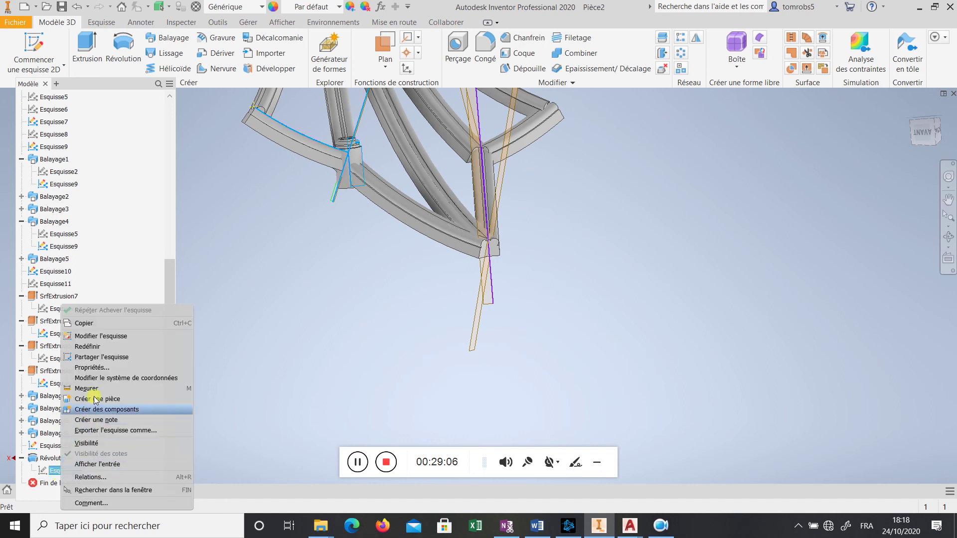
left_click(76, 443)
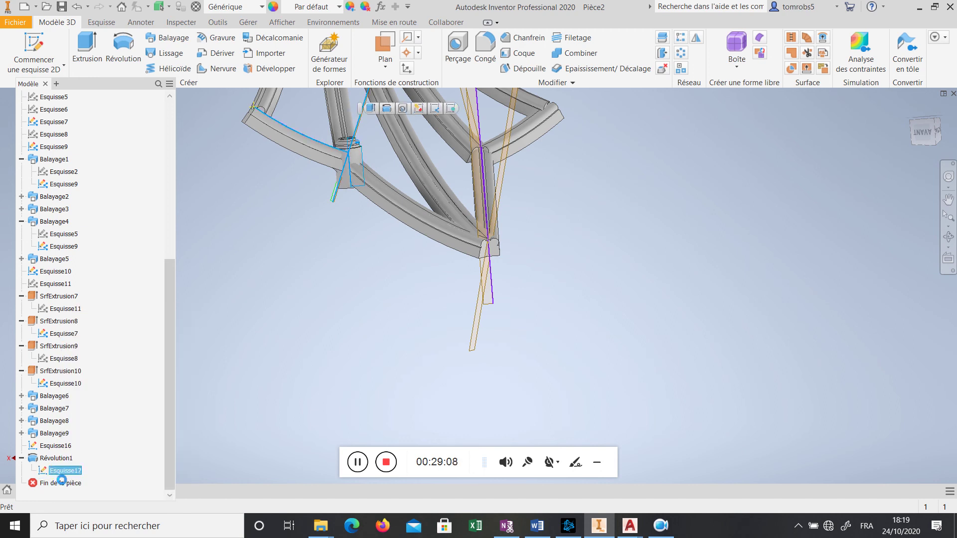
double_click(62, 471)
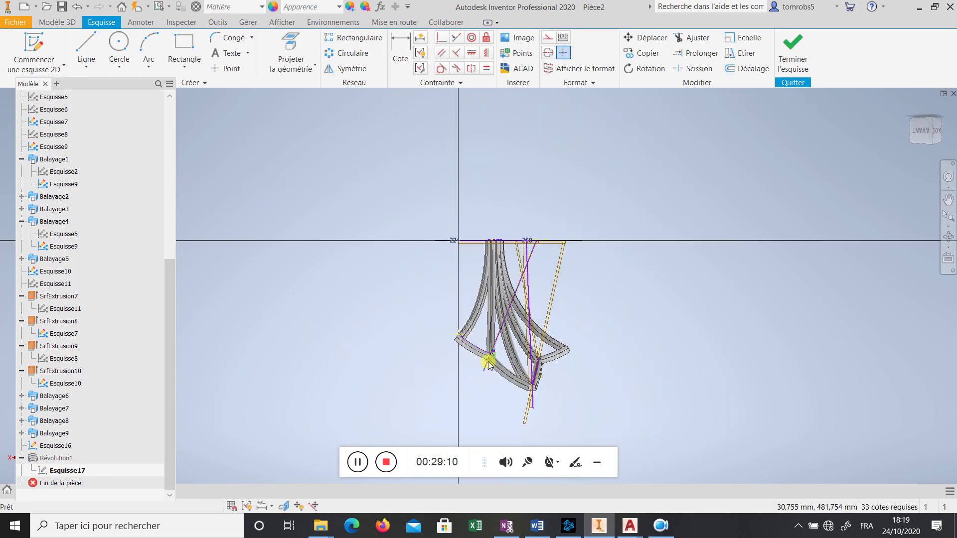